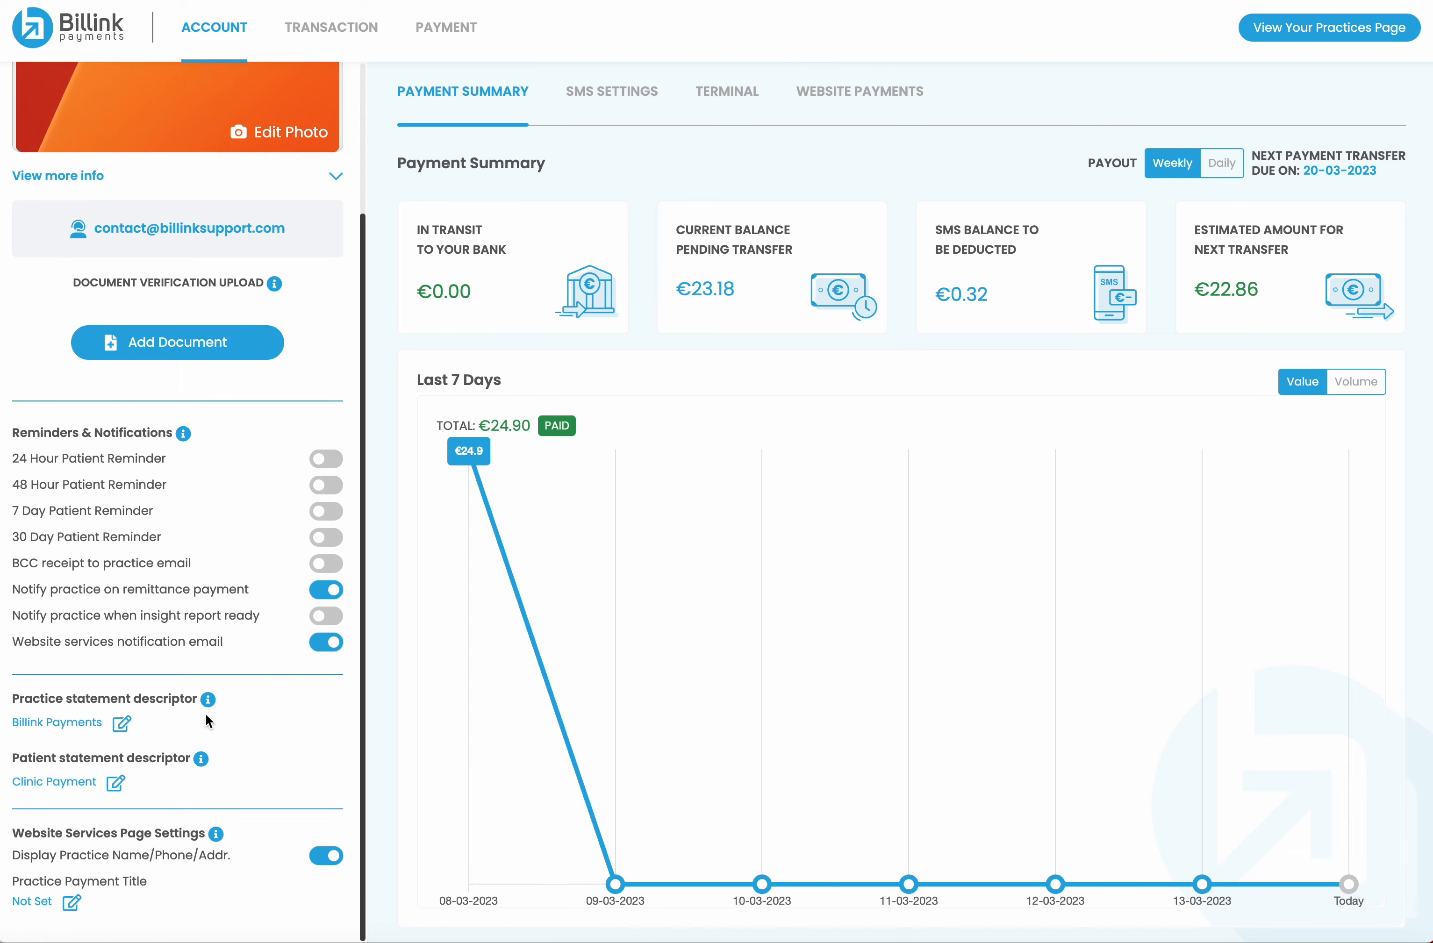
Go to the Website Payments settings showing the Prescription requests service
scroll(205, 716, up, 5)
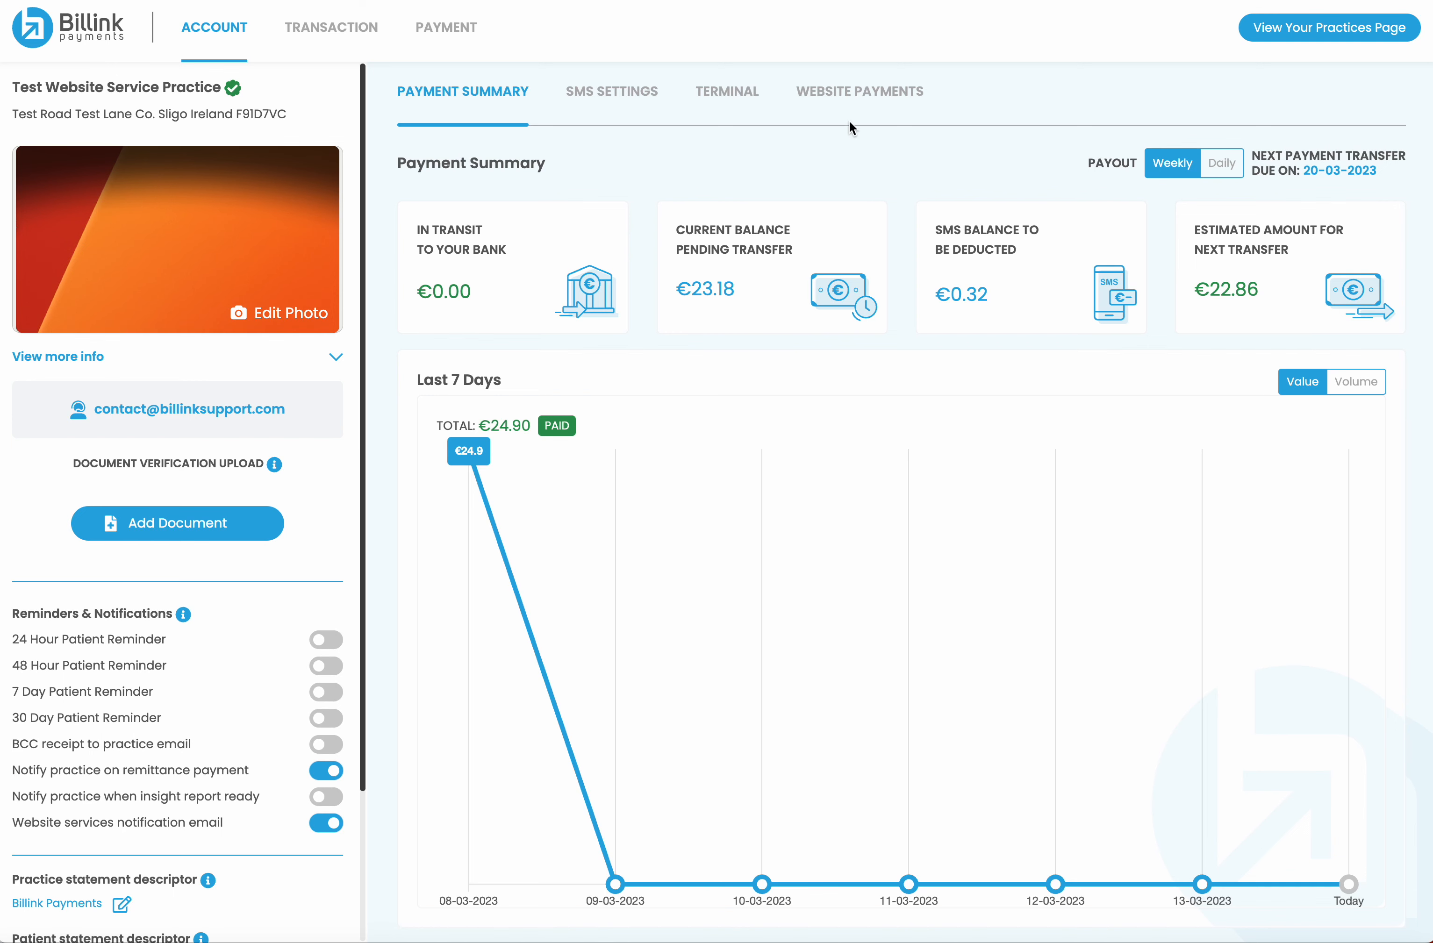
click(847, 91)
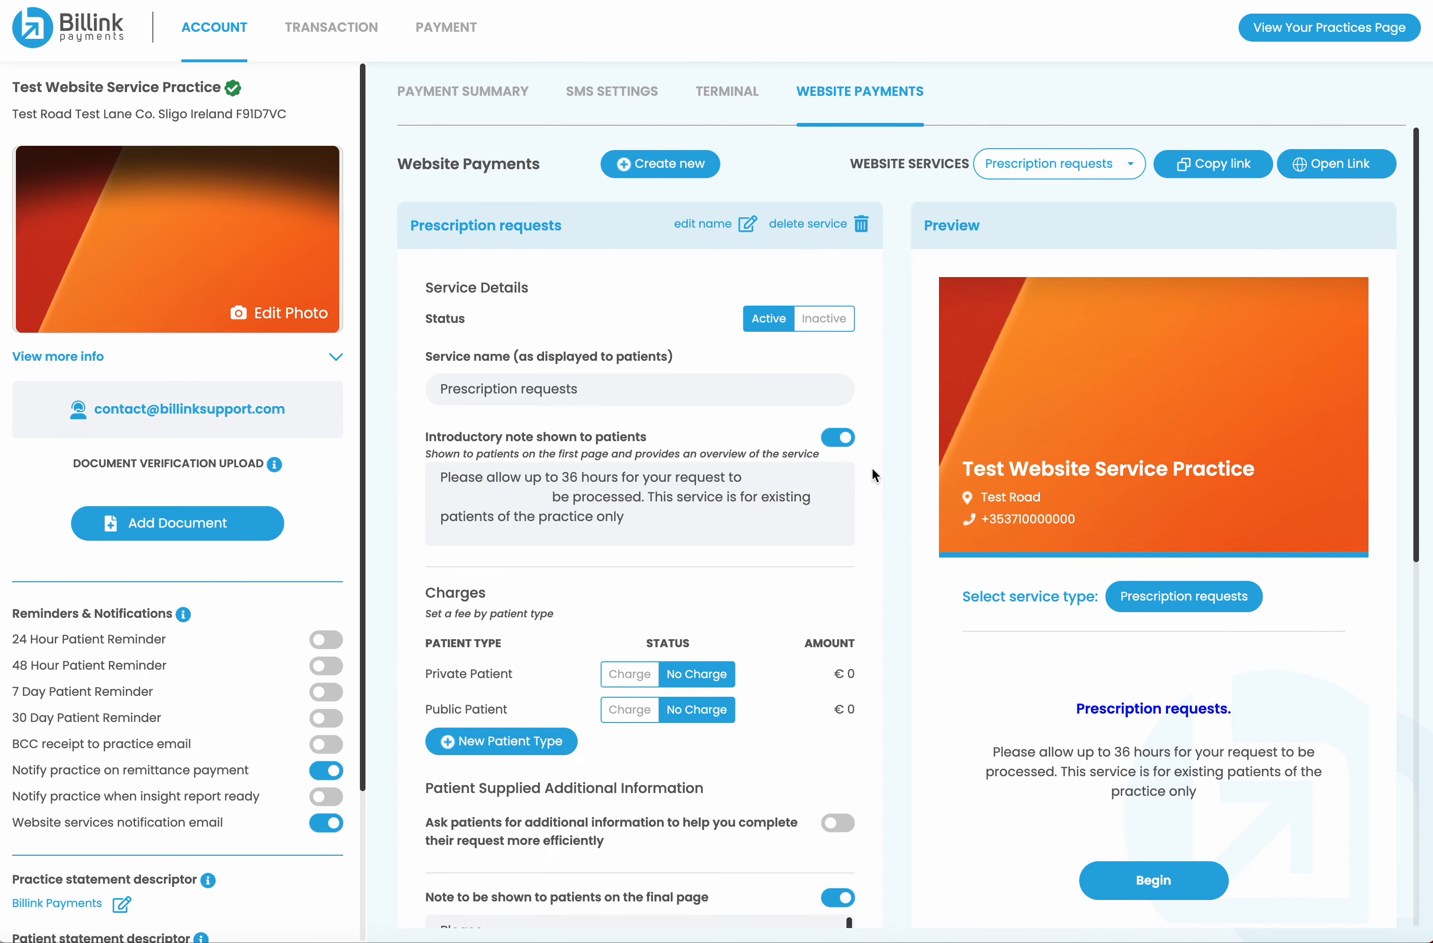
scroll(771, 438, down, 2)
scroll(770, 436, down, 5)
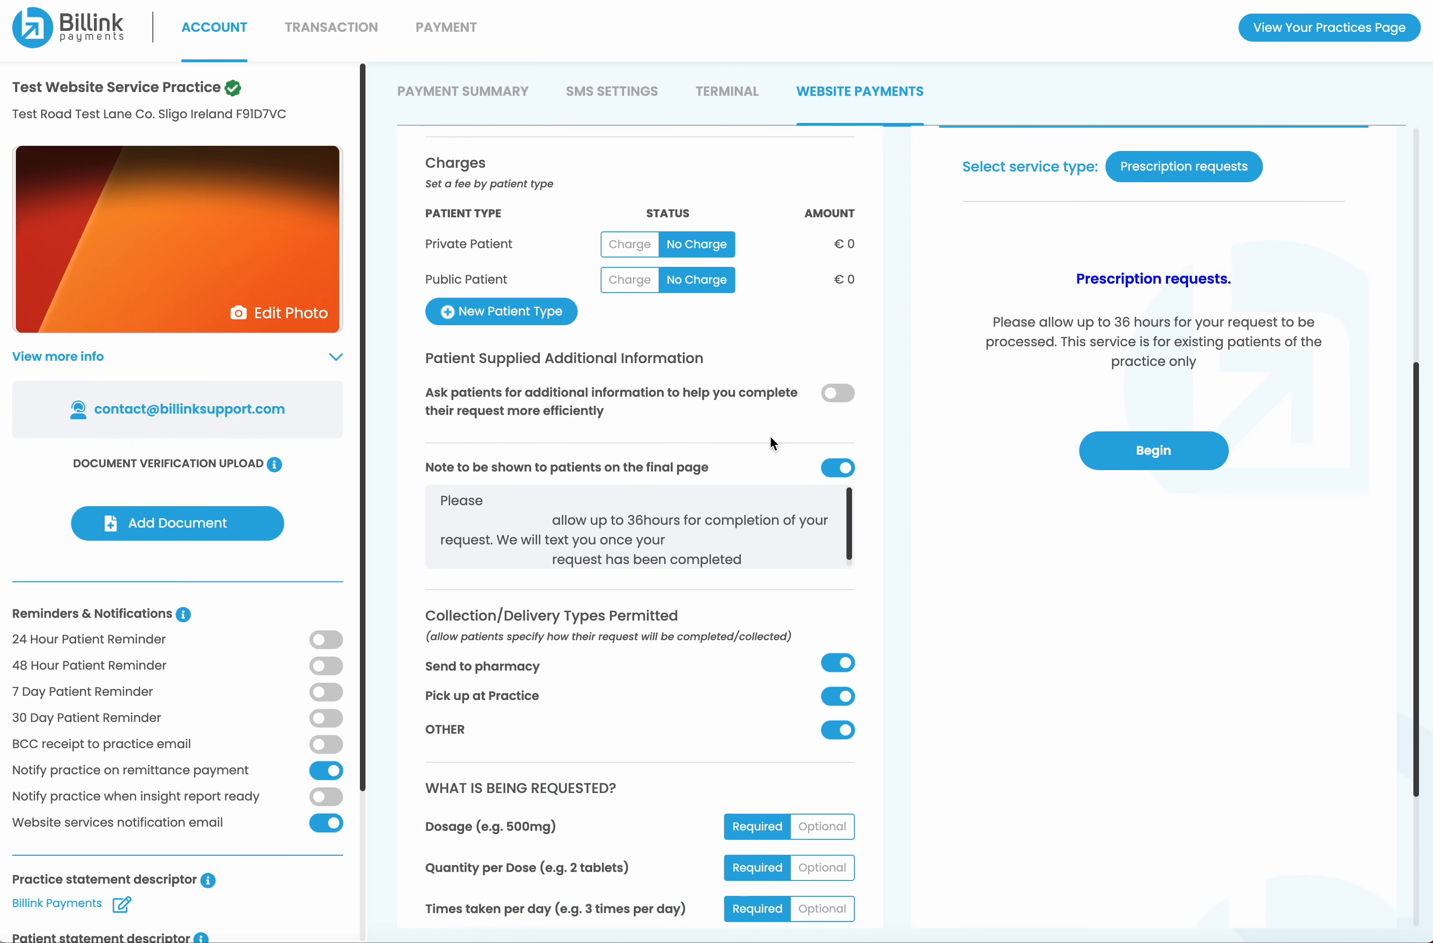
scroll(771, 436, up, 7)
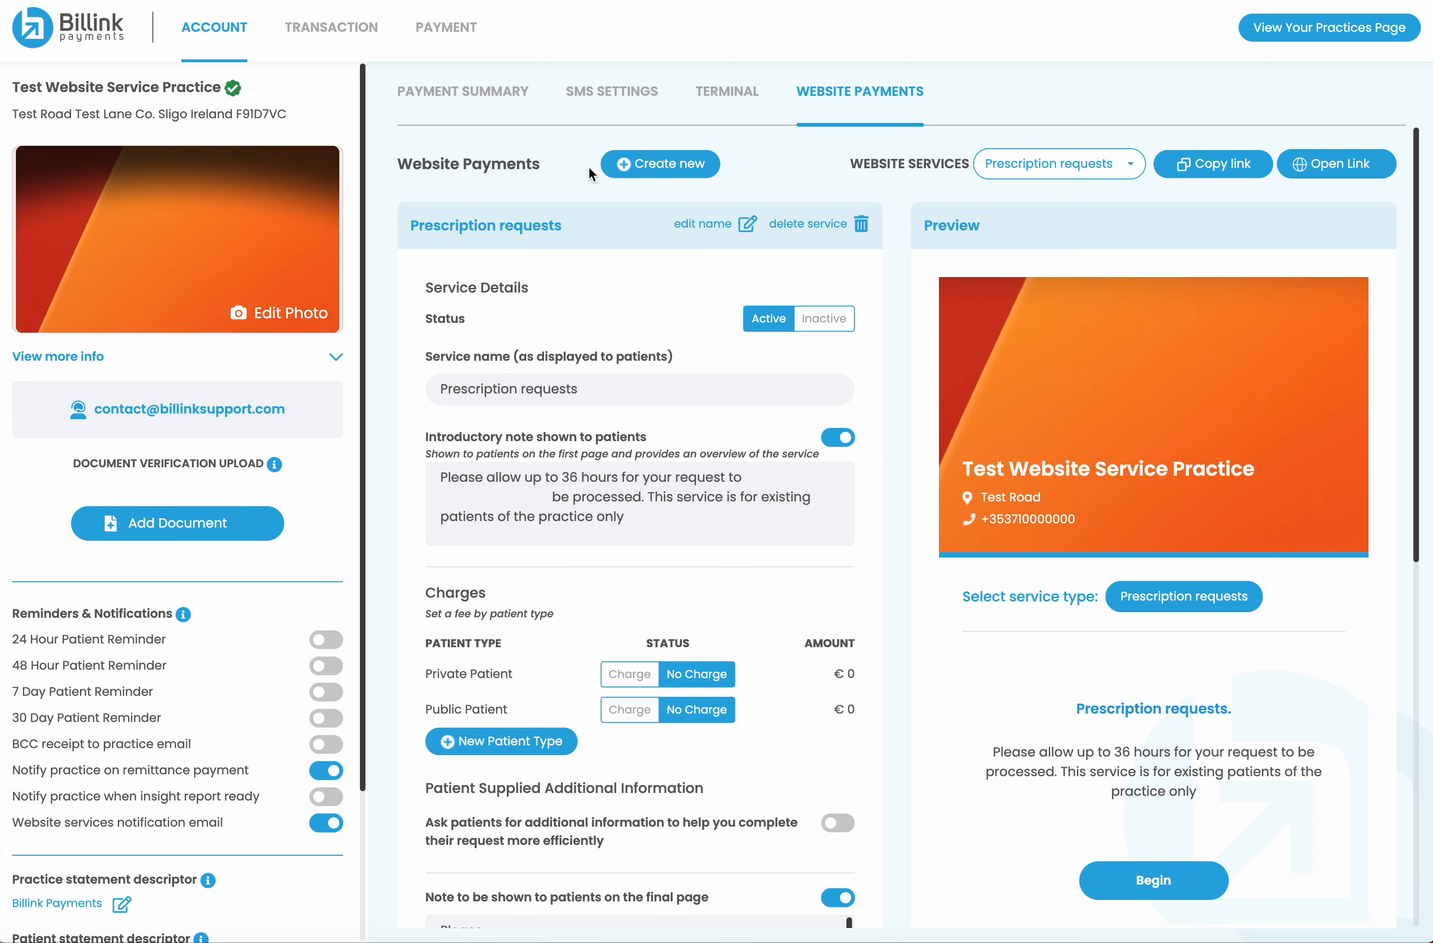
click(651, 170)
click(787, 165)
click(1130, 166)
click(1130, 166)
click(1130, 166)
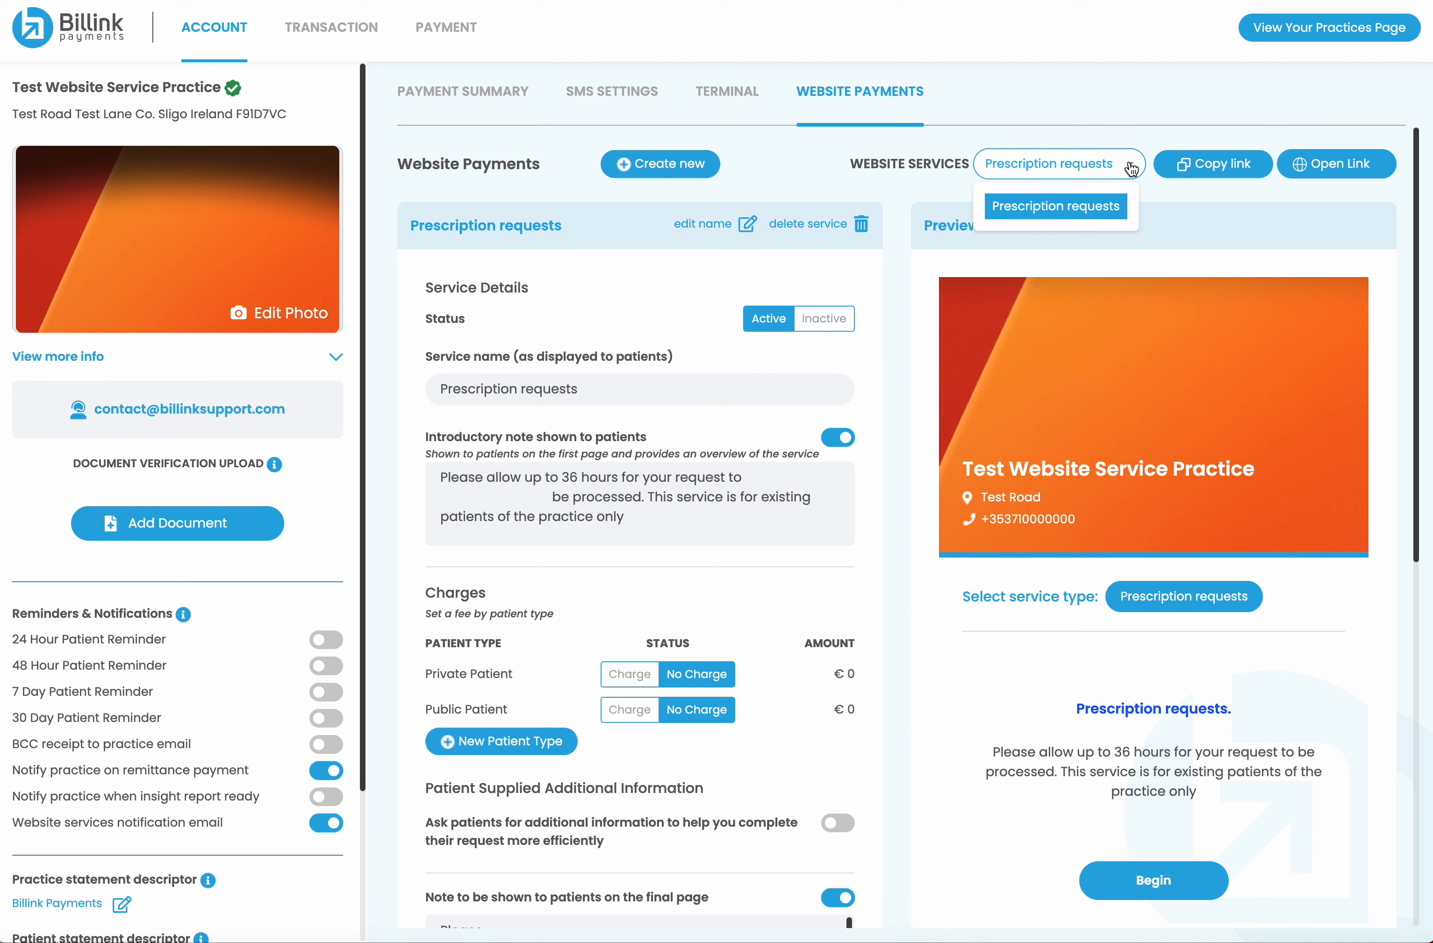
click(1130, 166)
click(1130, 166)
click(1131, 167)
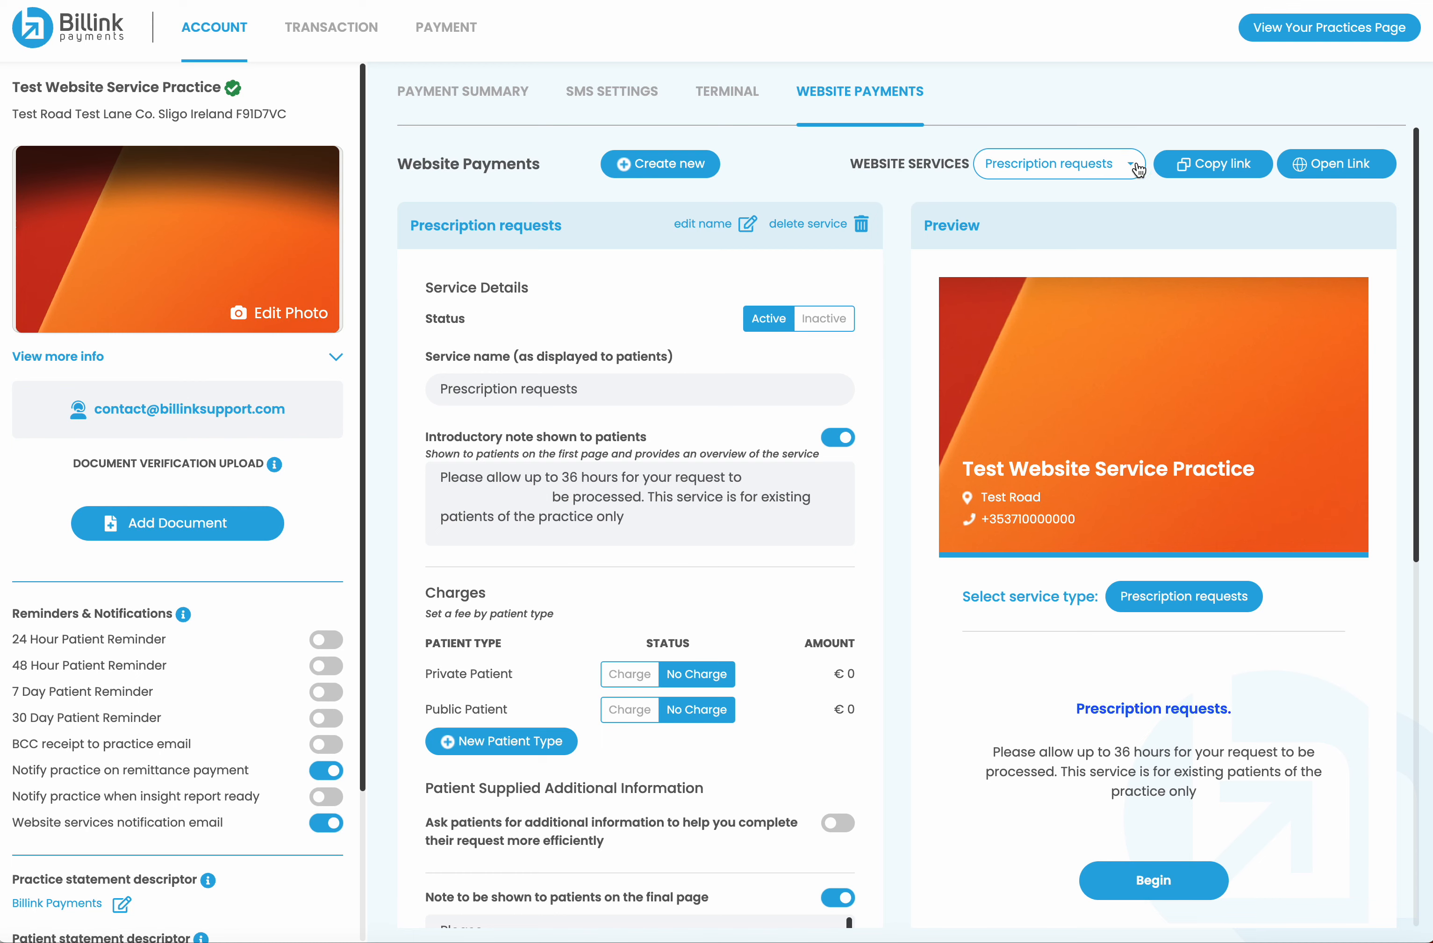
click(1204, 166)
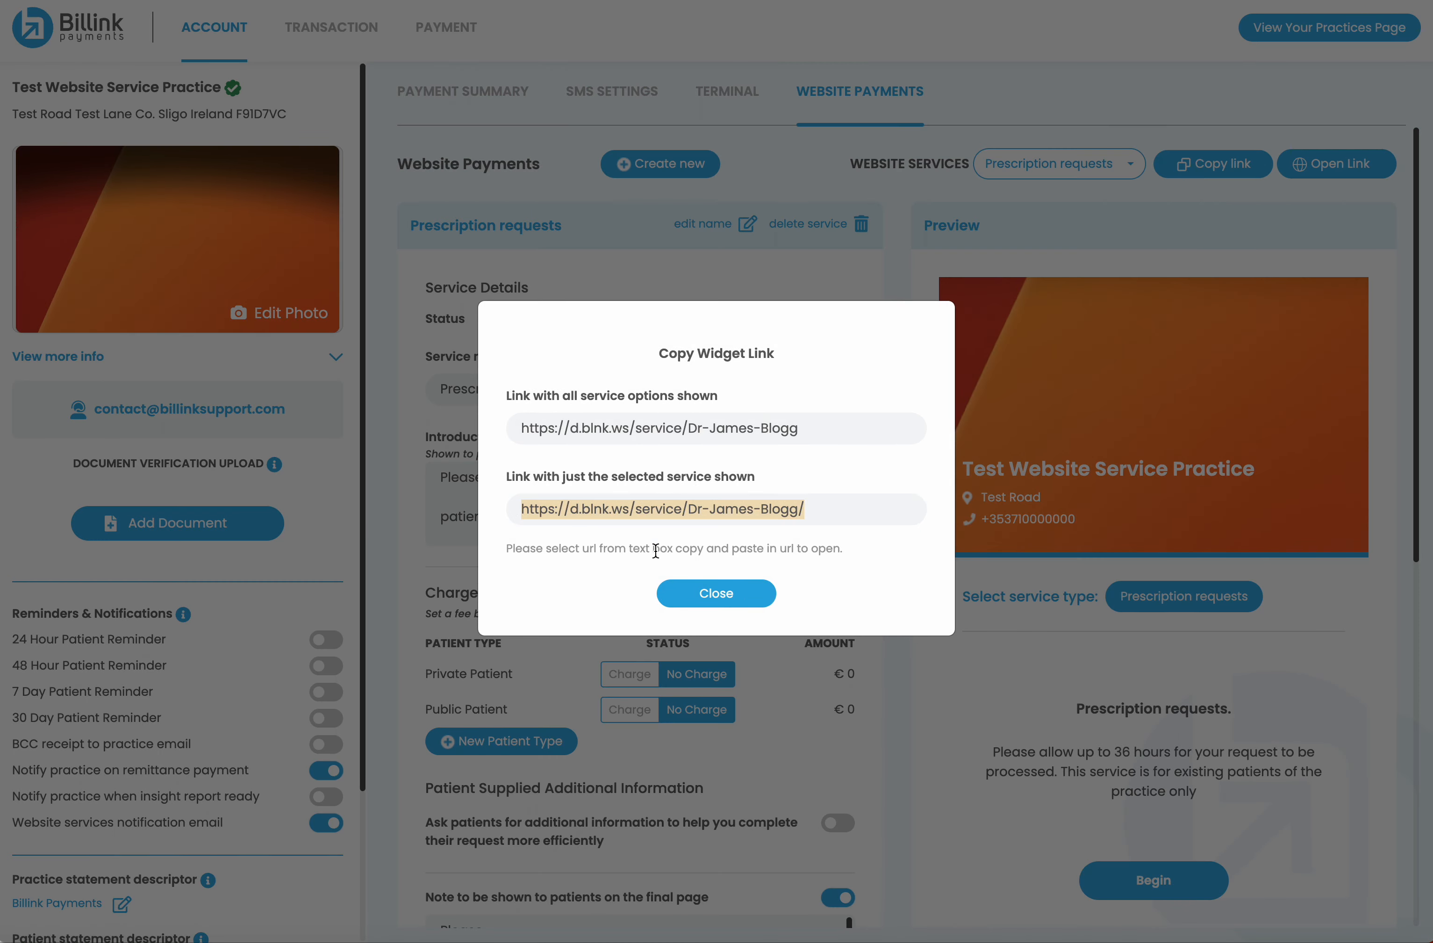
click(722, 603)
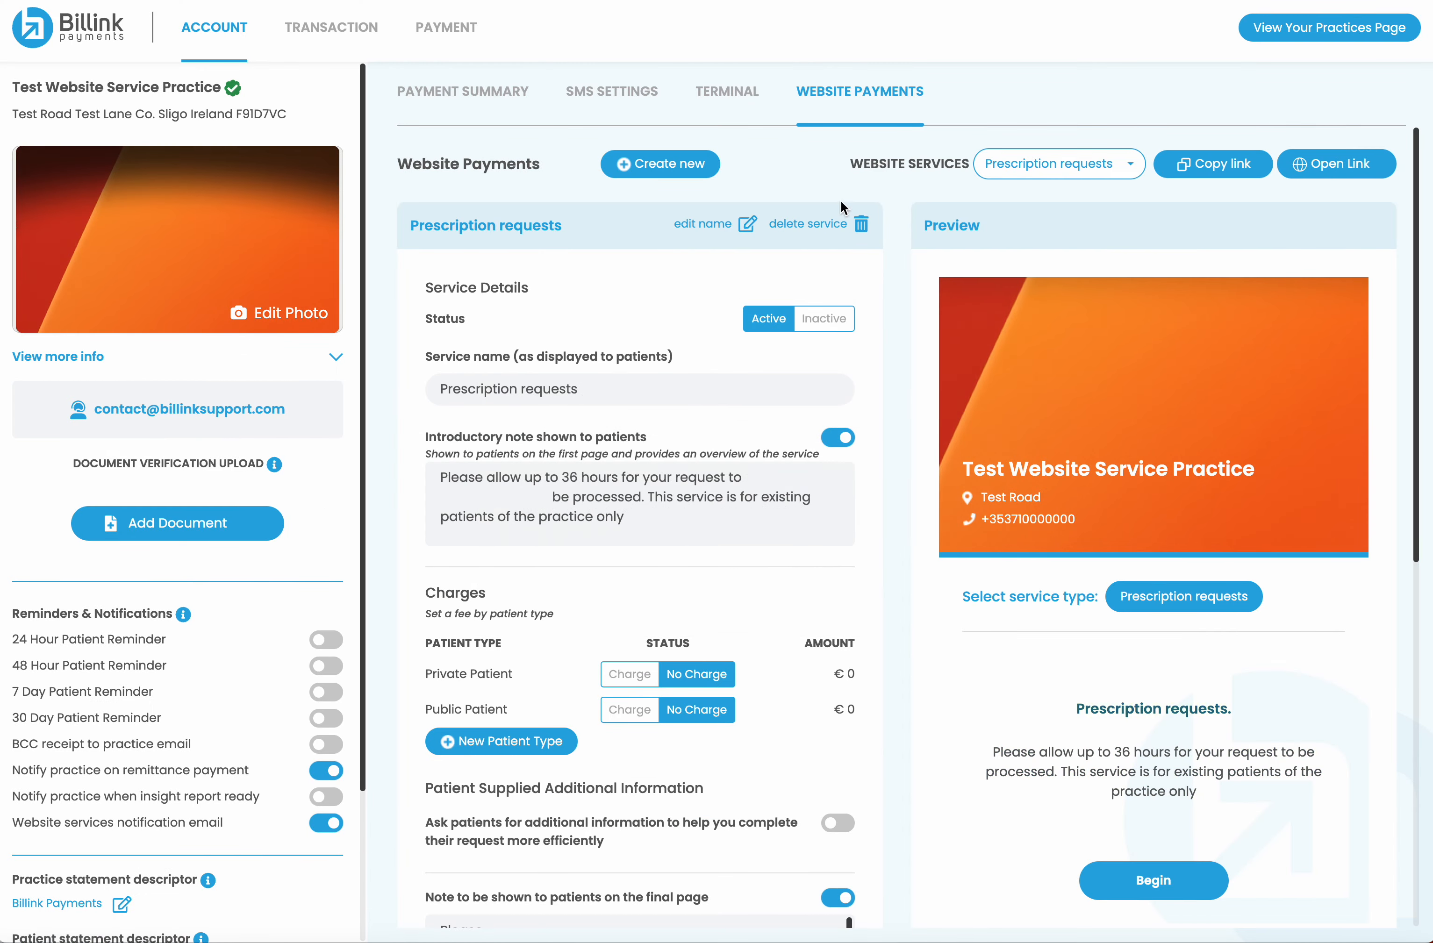
scroll(638, 606, down, 2)
scroll(637, 606, up, 2)
scroll(1117, 626, down, 5)
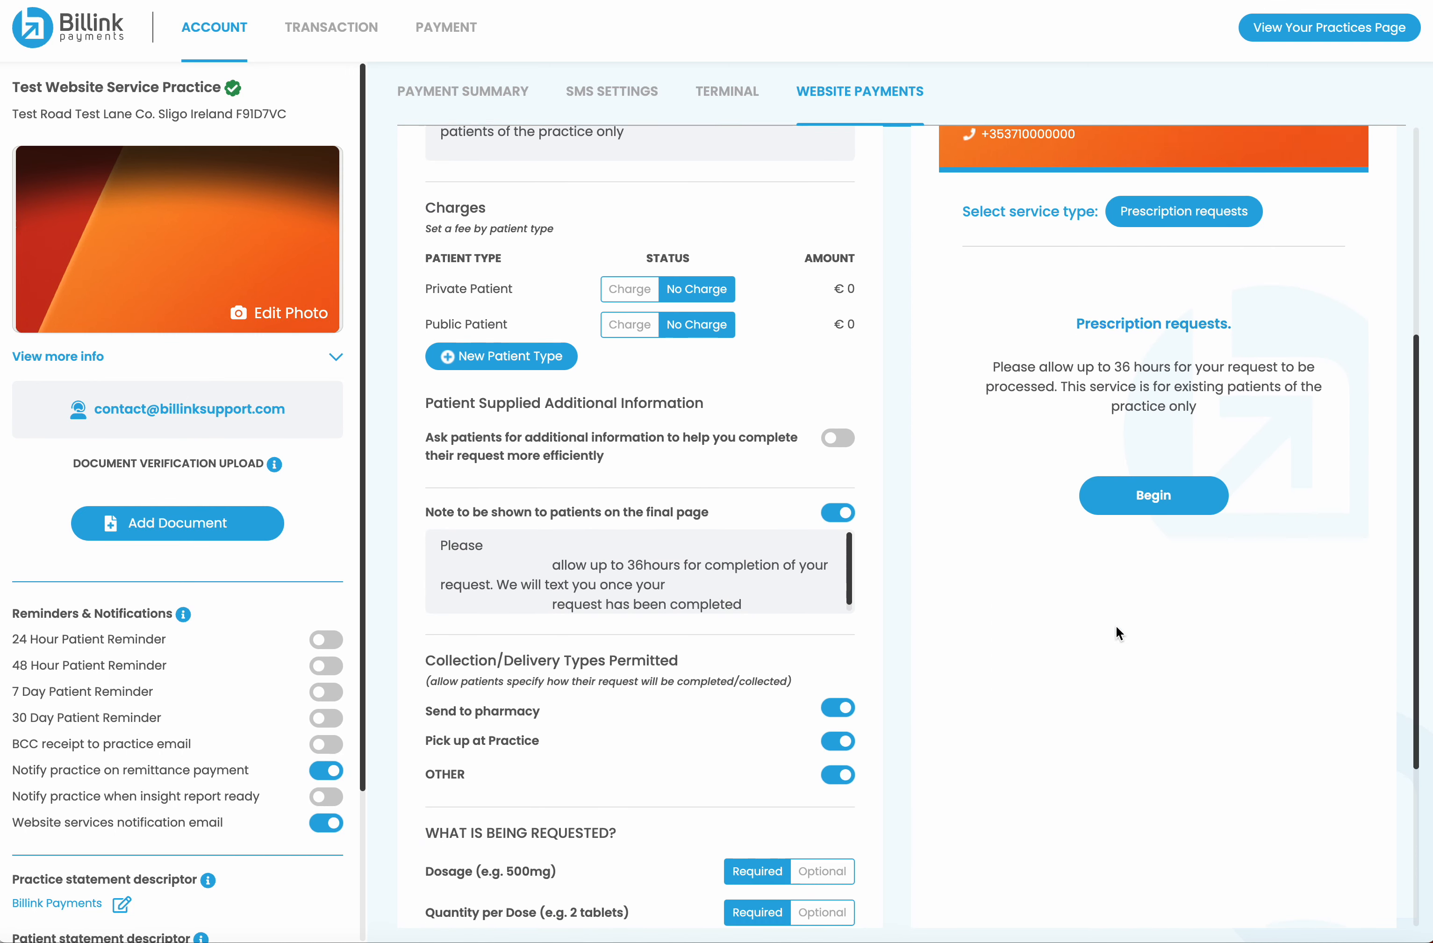
scroll(1117, 628, up, 3)
scroll(1116, 627, up, 3)
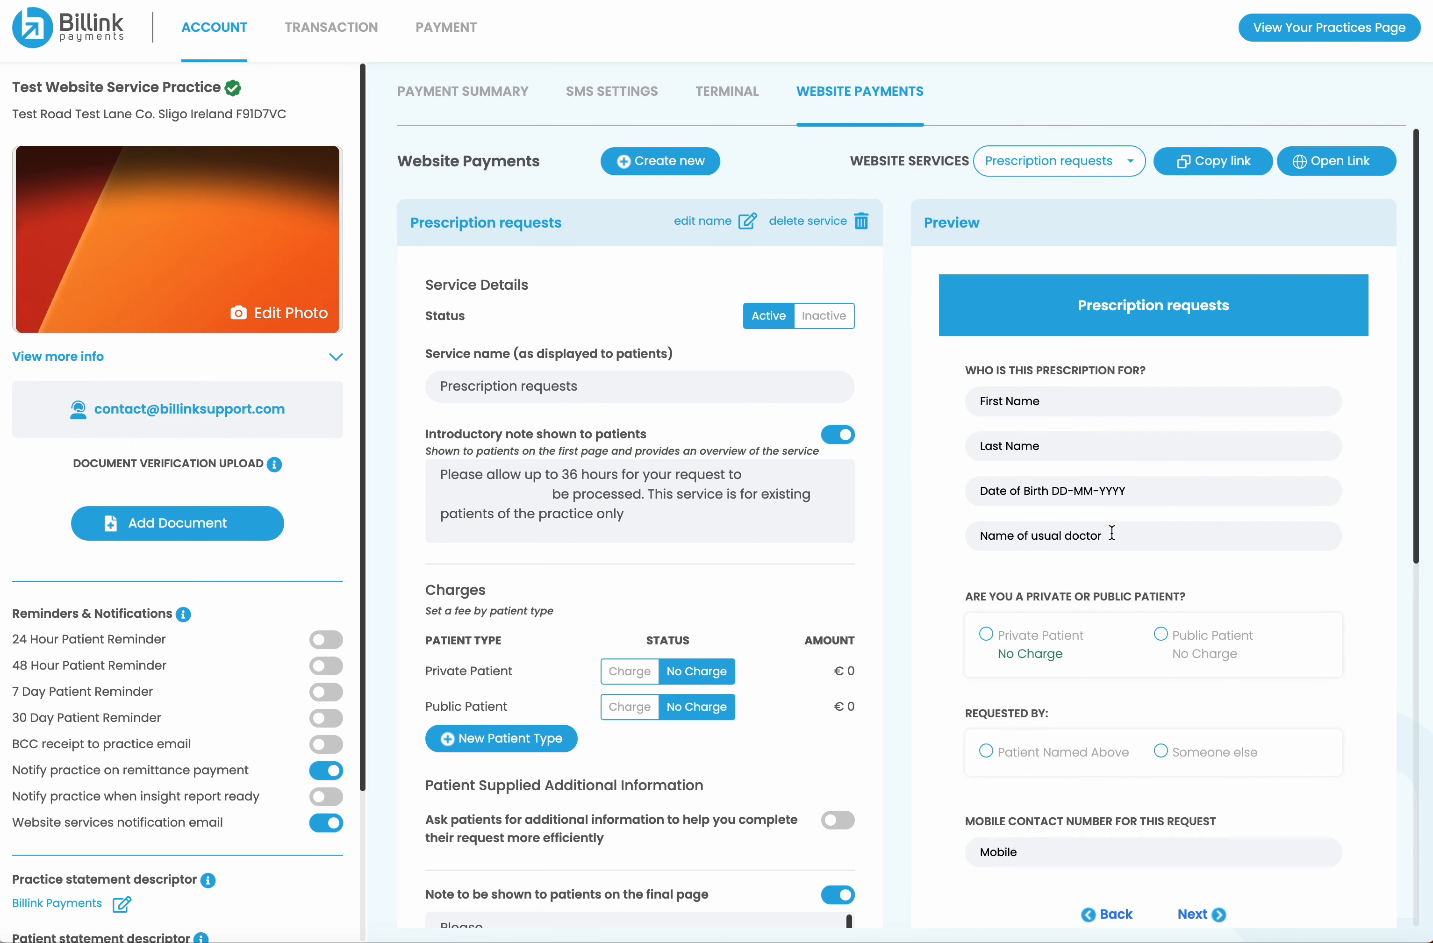
scroll(1111, 517, down, 2)
scroll(1112, 517, up, 1)
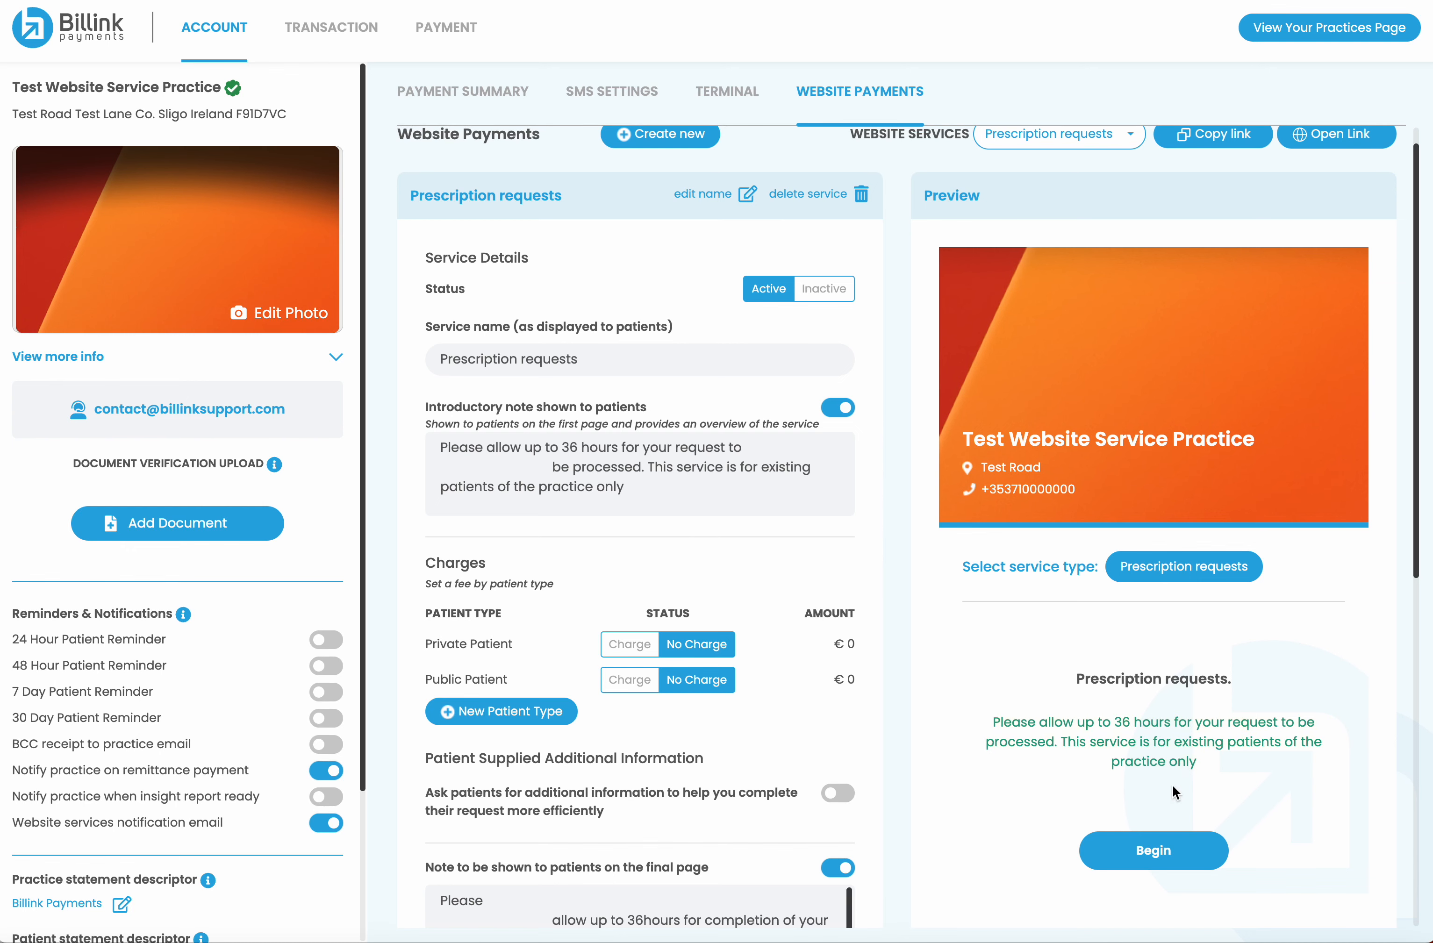
scroll(1176, 797, down, 2)
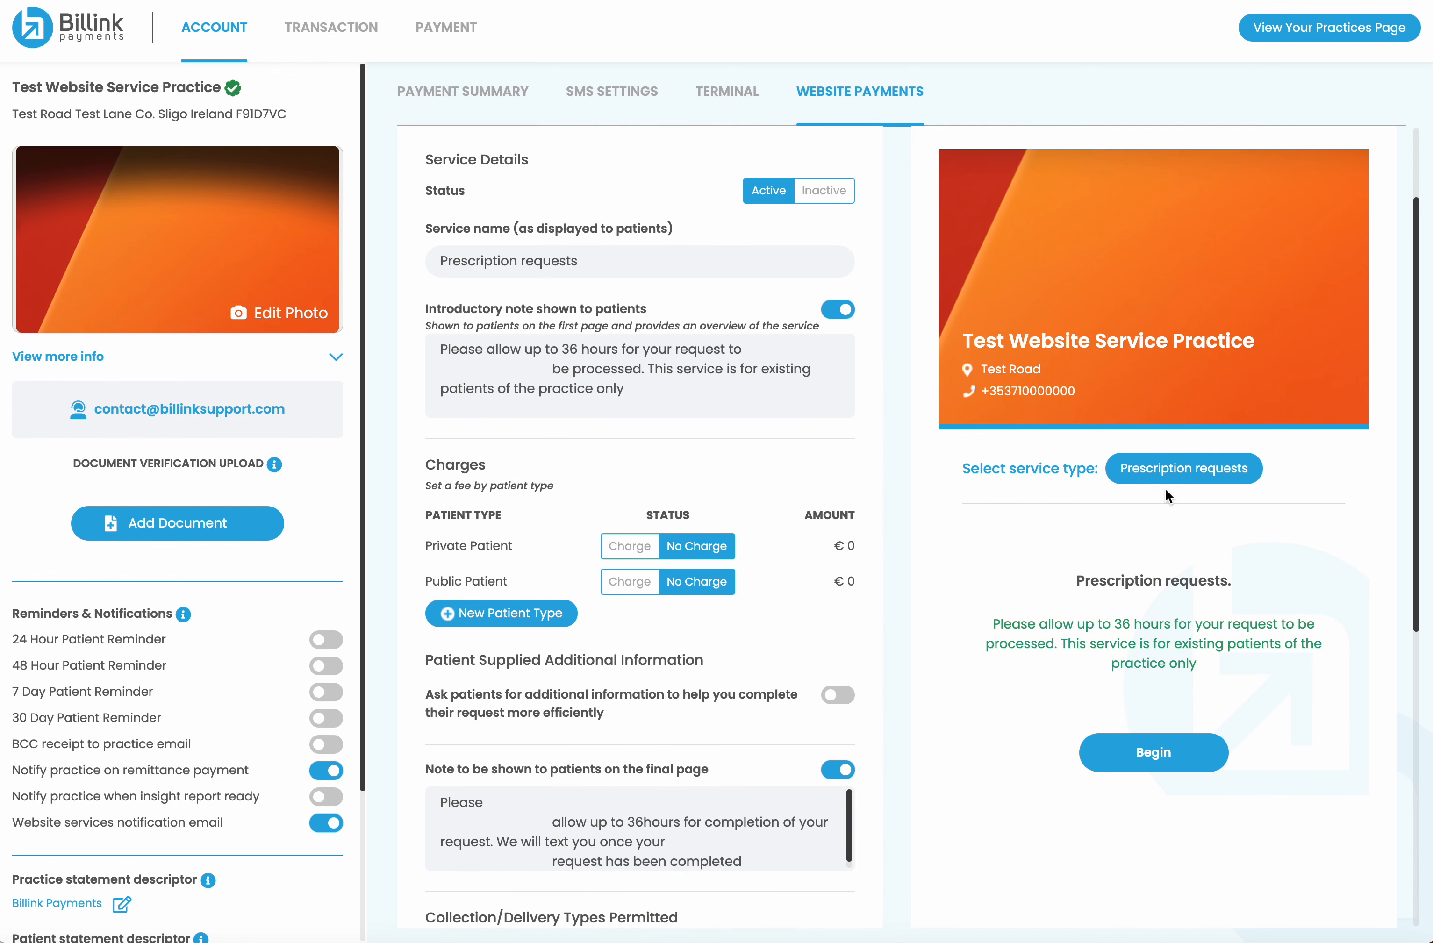
click(1154, 755)
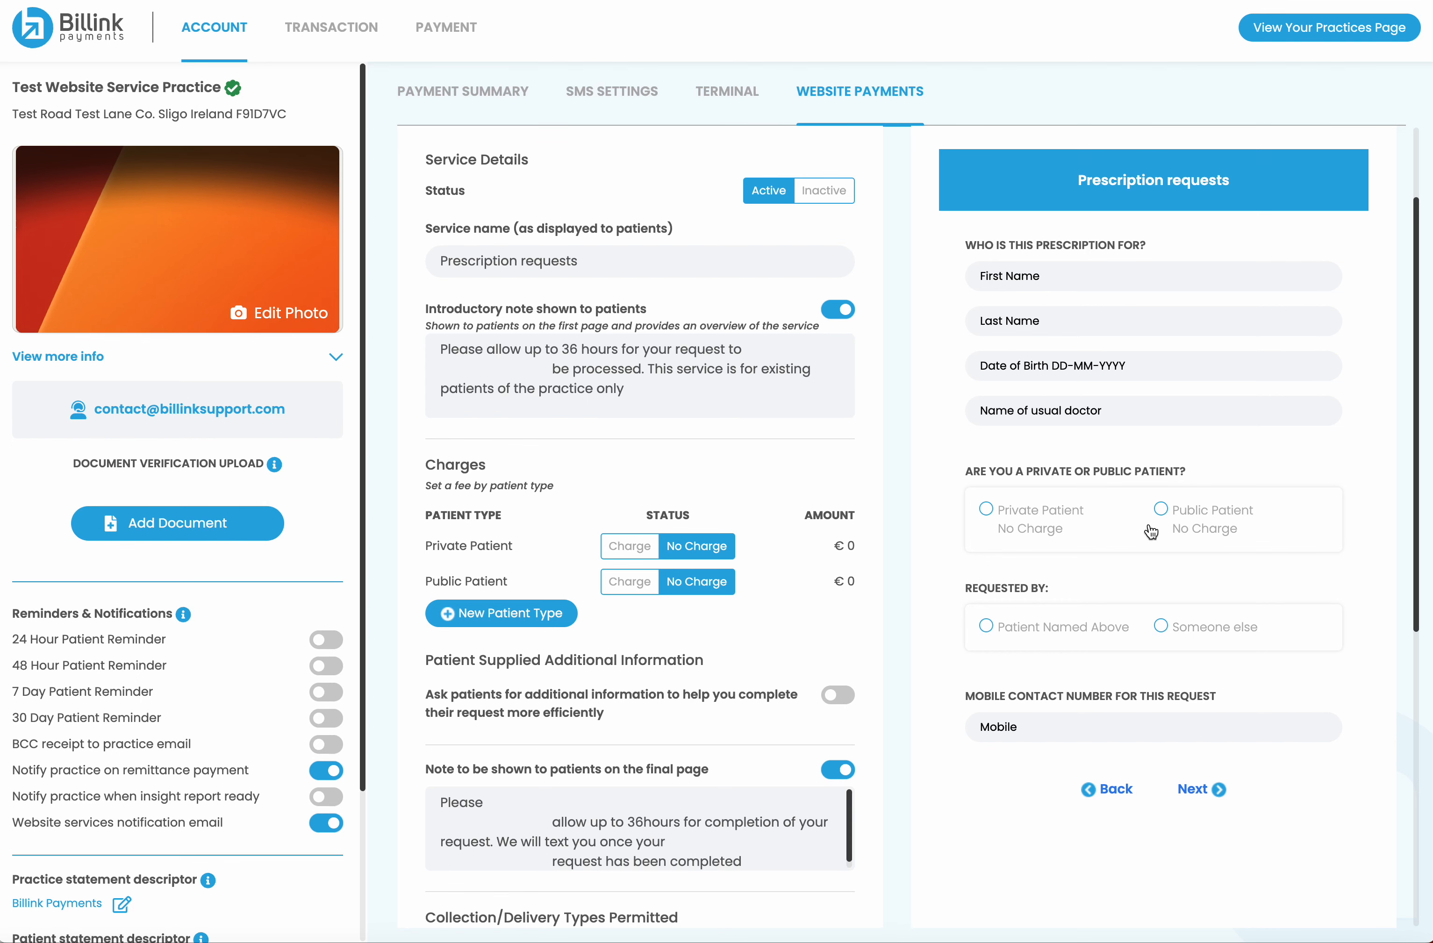
scroll(1074, 453, up, 1)
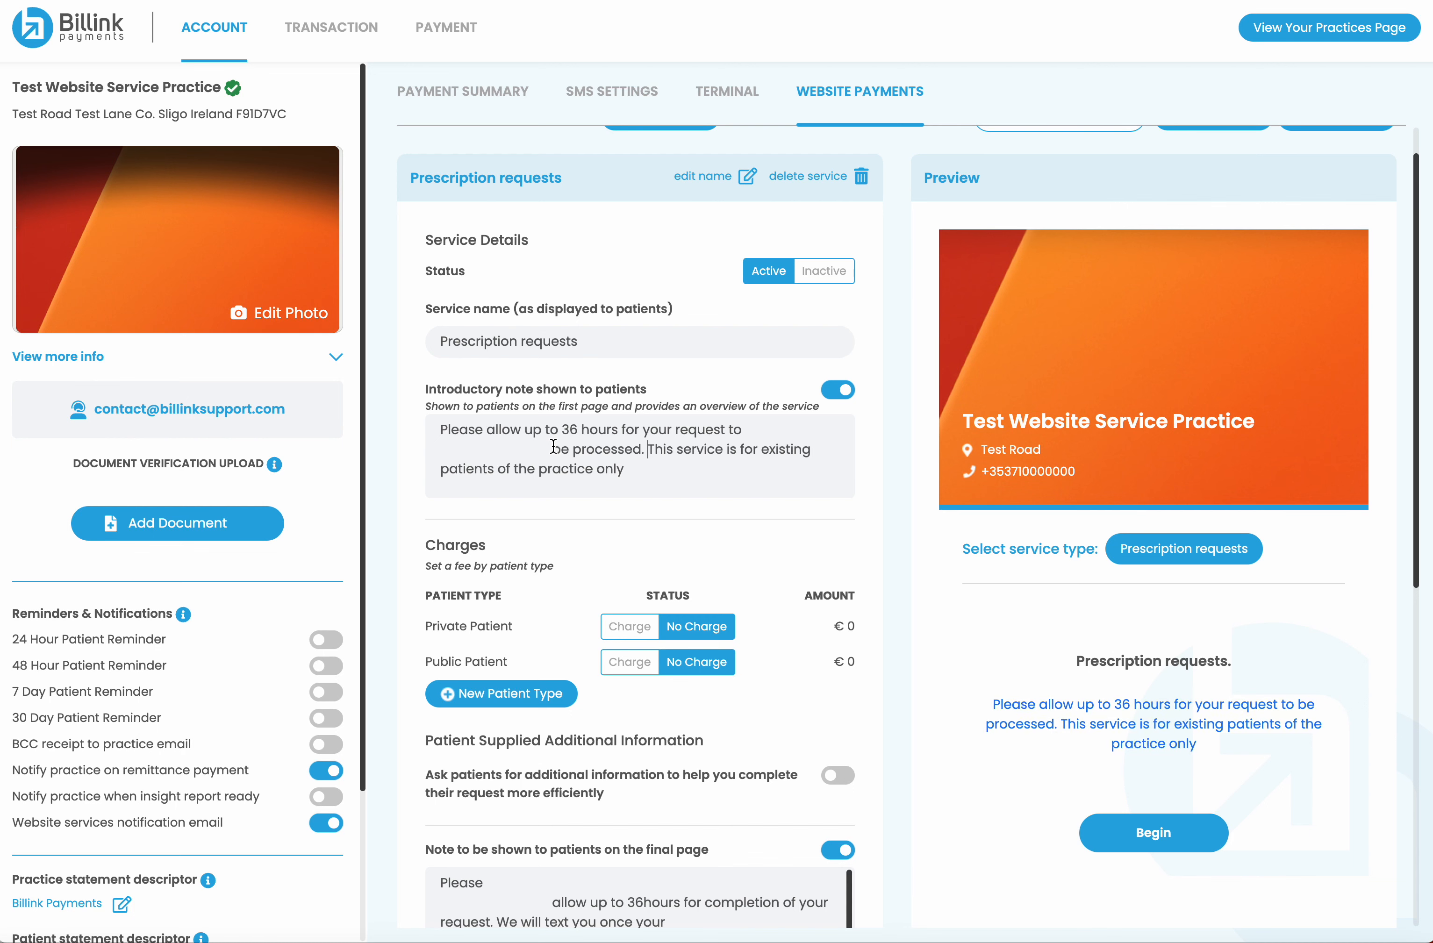
Change the introductory note to promise 24 hours instead of 36
click(838, 390)
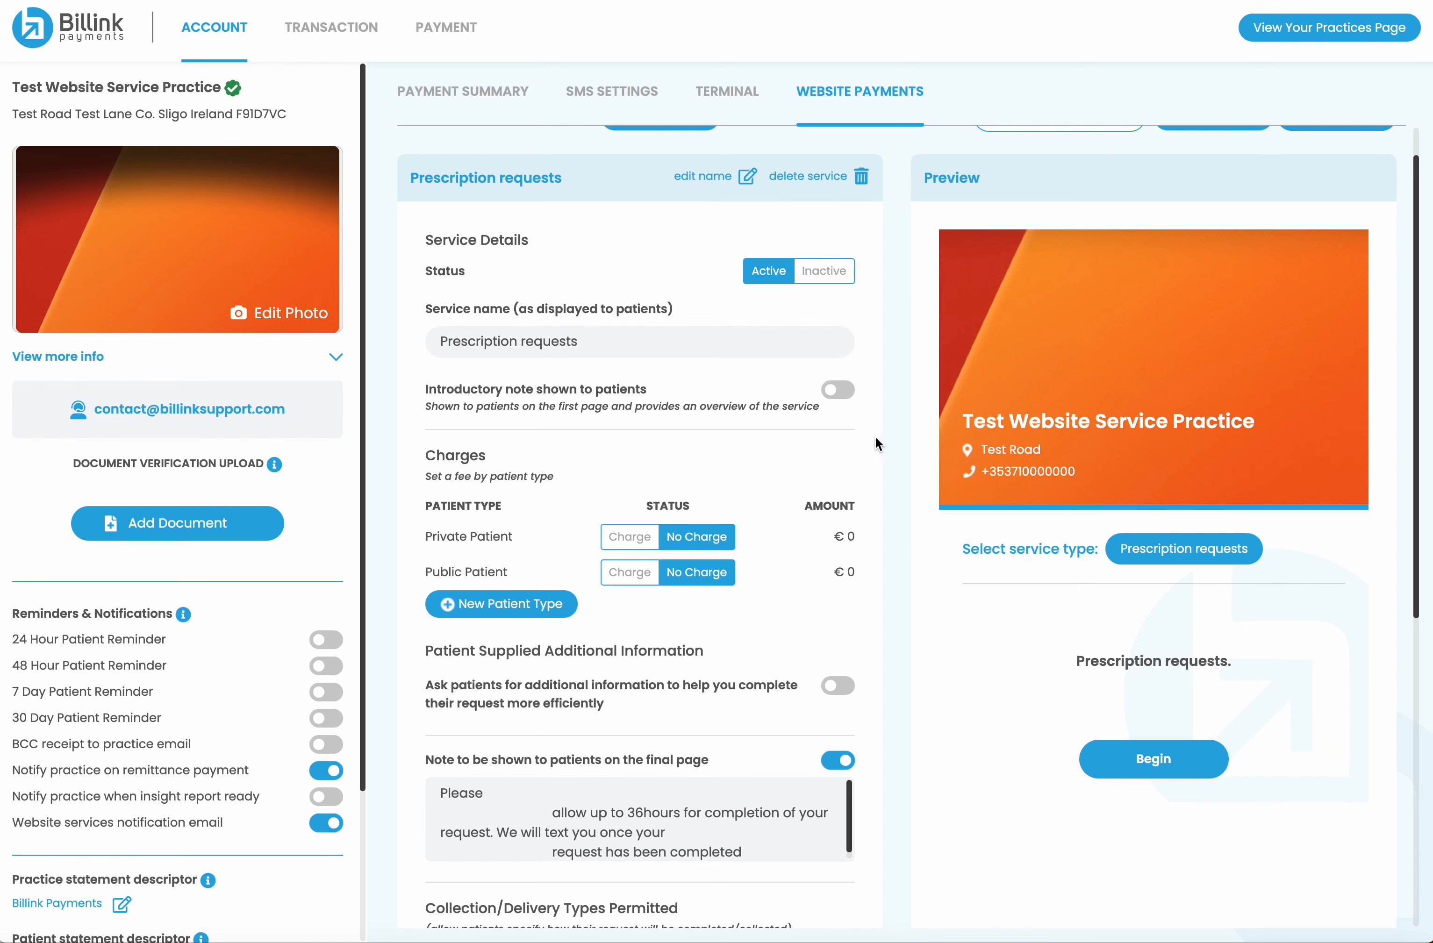
click(846, 392)
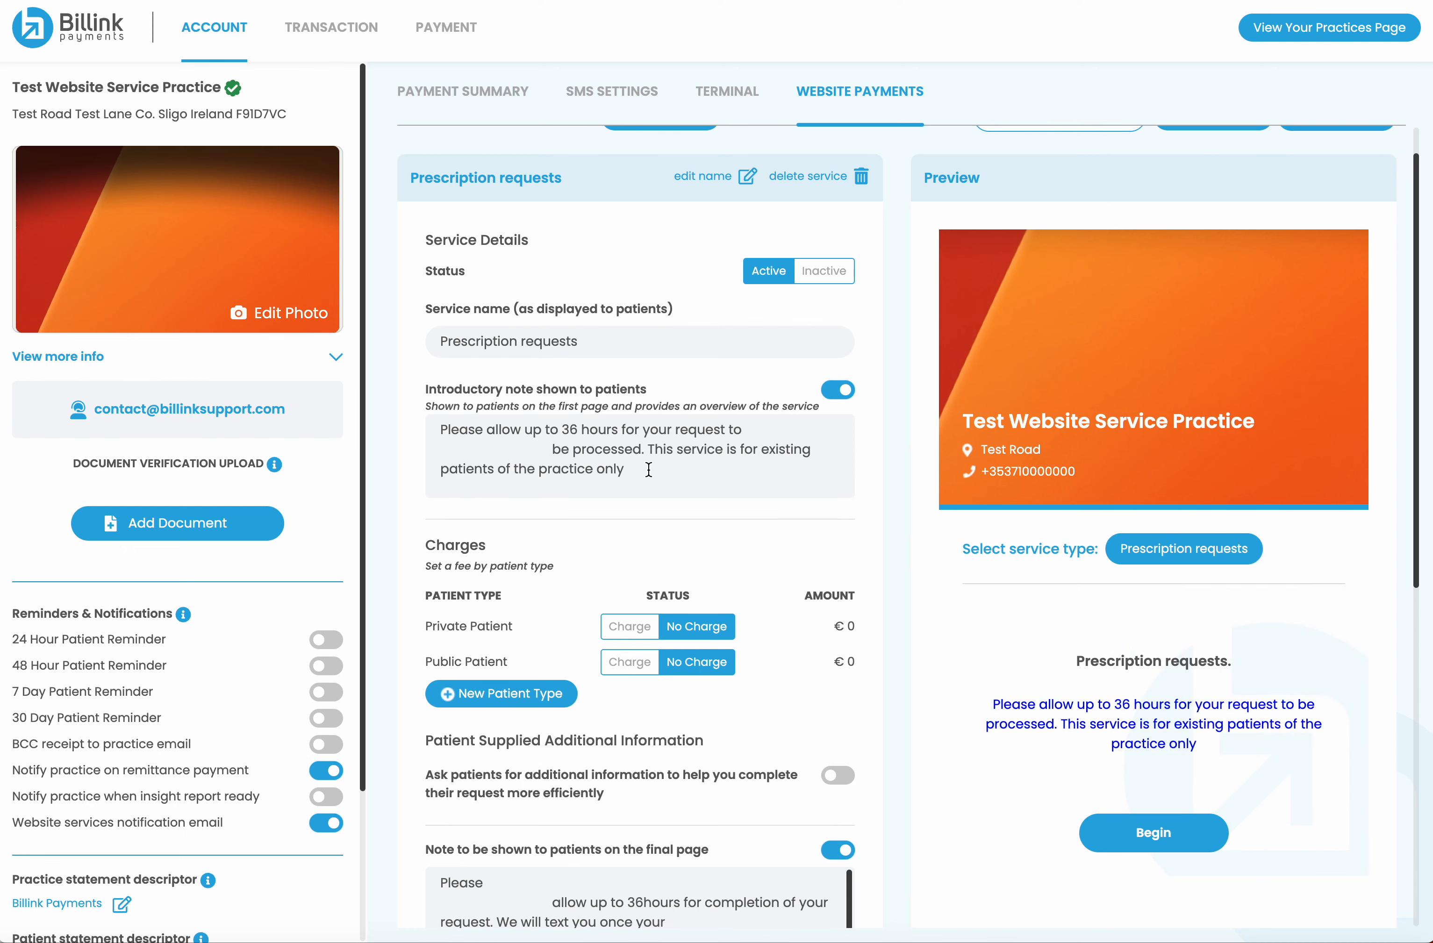
double_click(569, 430)
text(24)
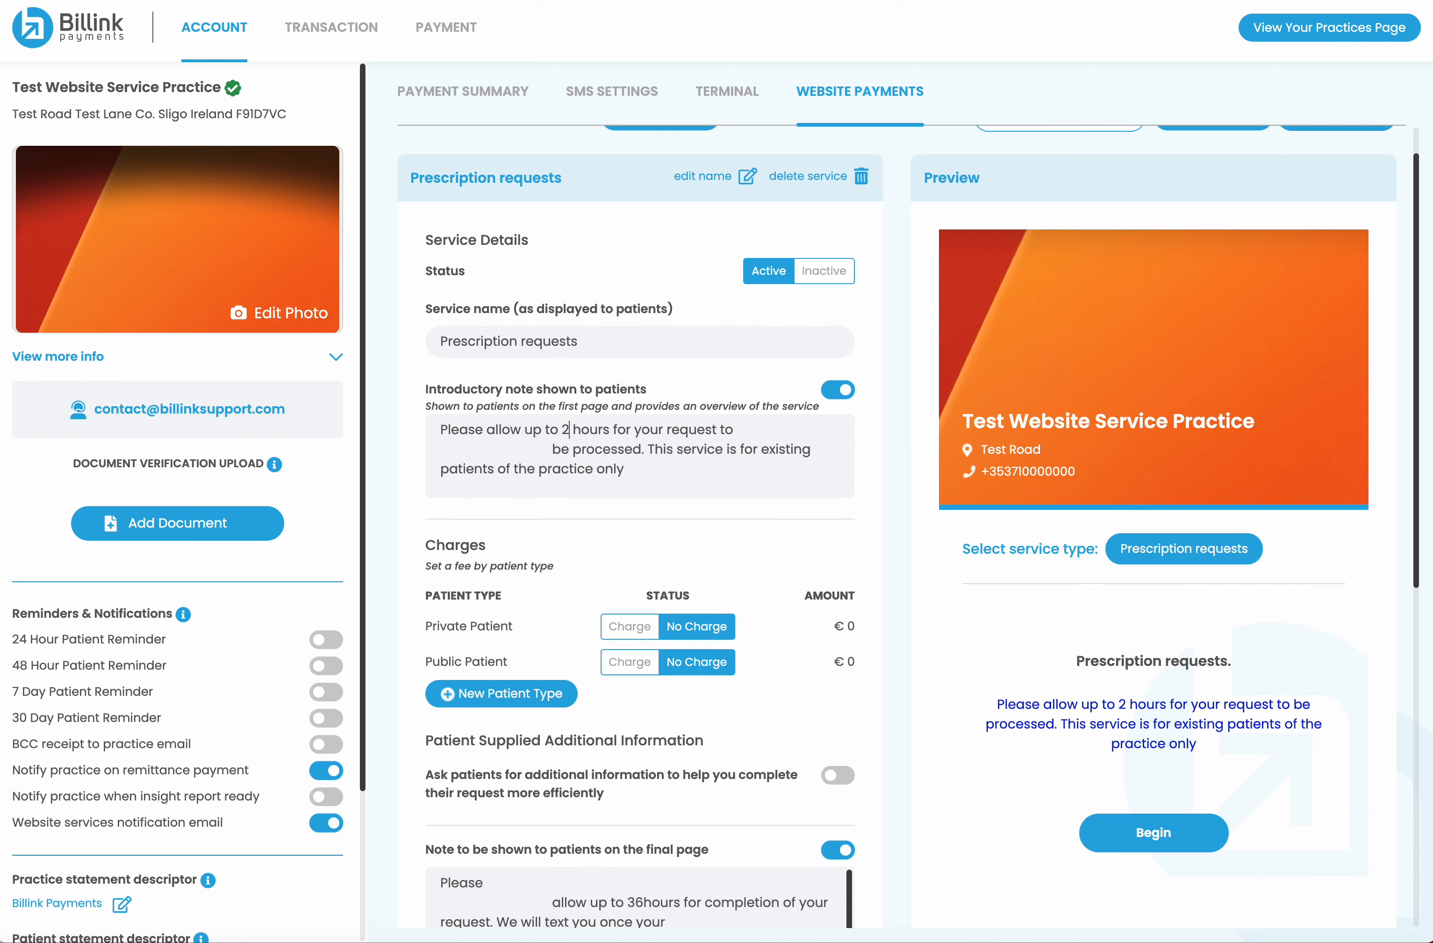
Charge private patients a €10 fee
scroll(641, 517, down, 2)
click(636, 521)
click(638, 522)
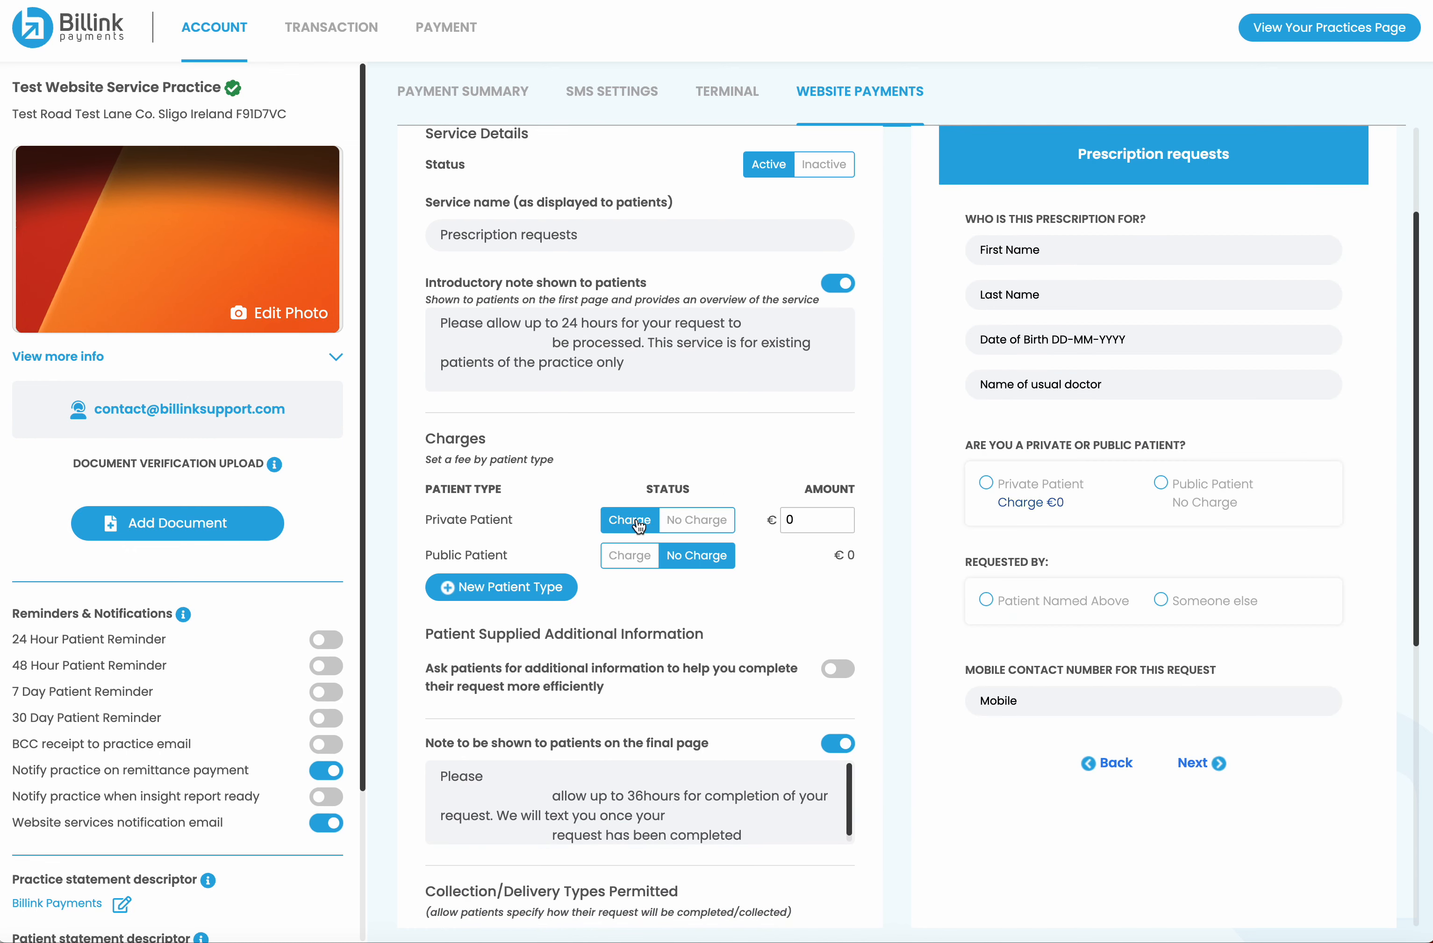
key(BackSpace)
text(10)
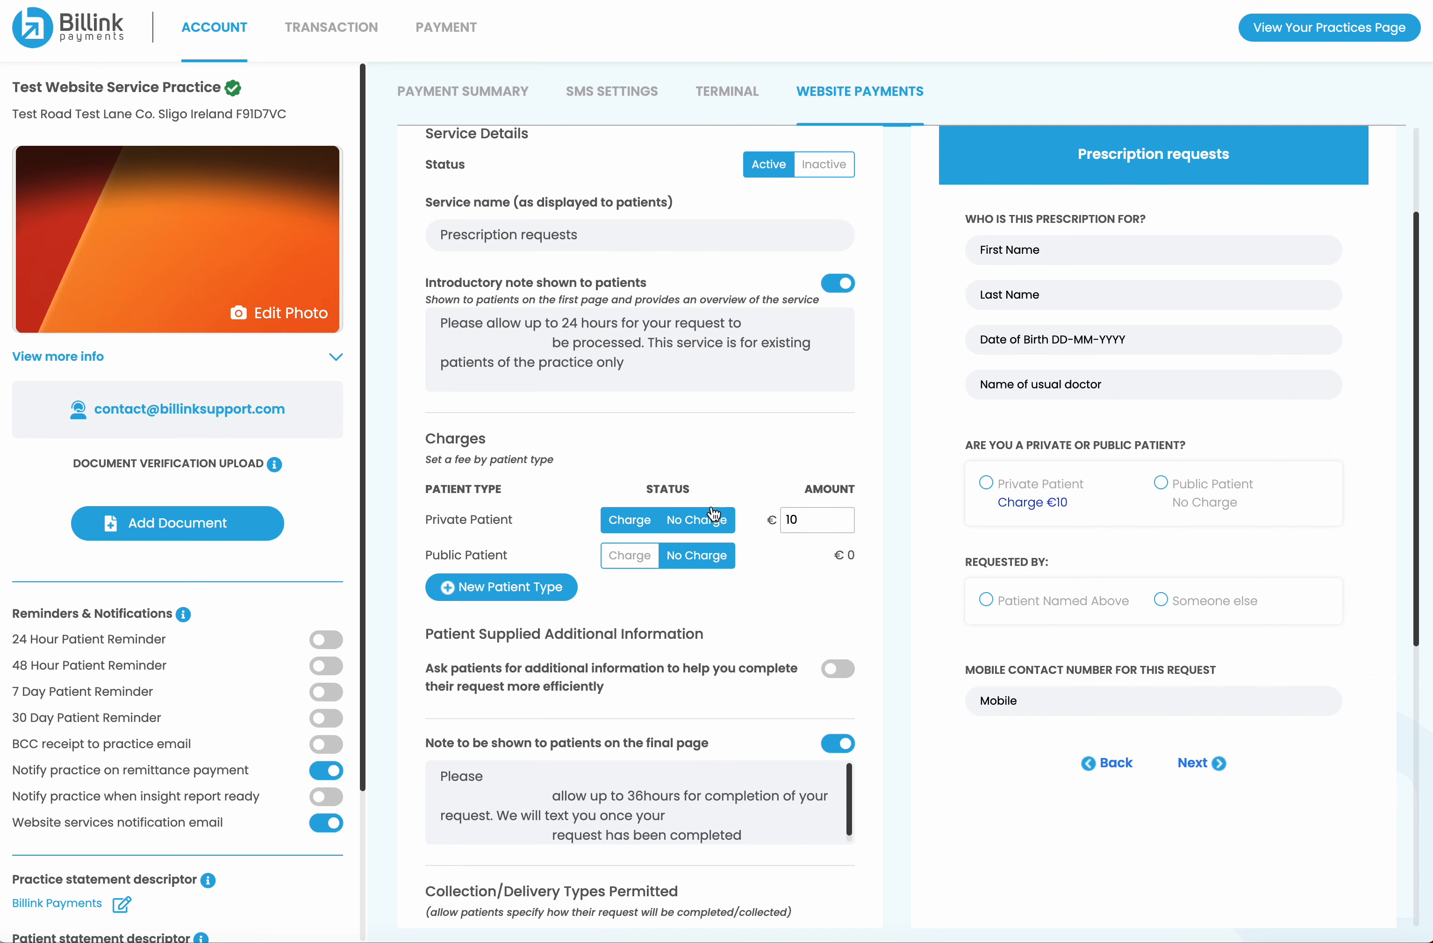
click(526, 590)
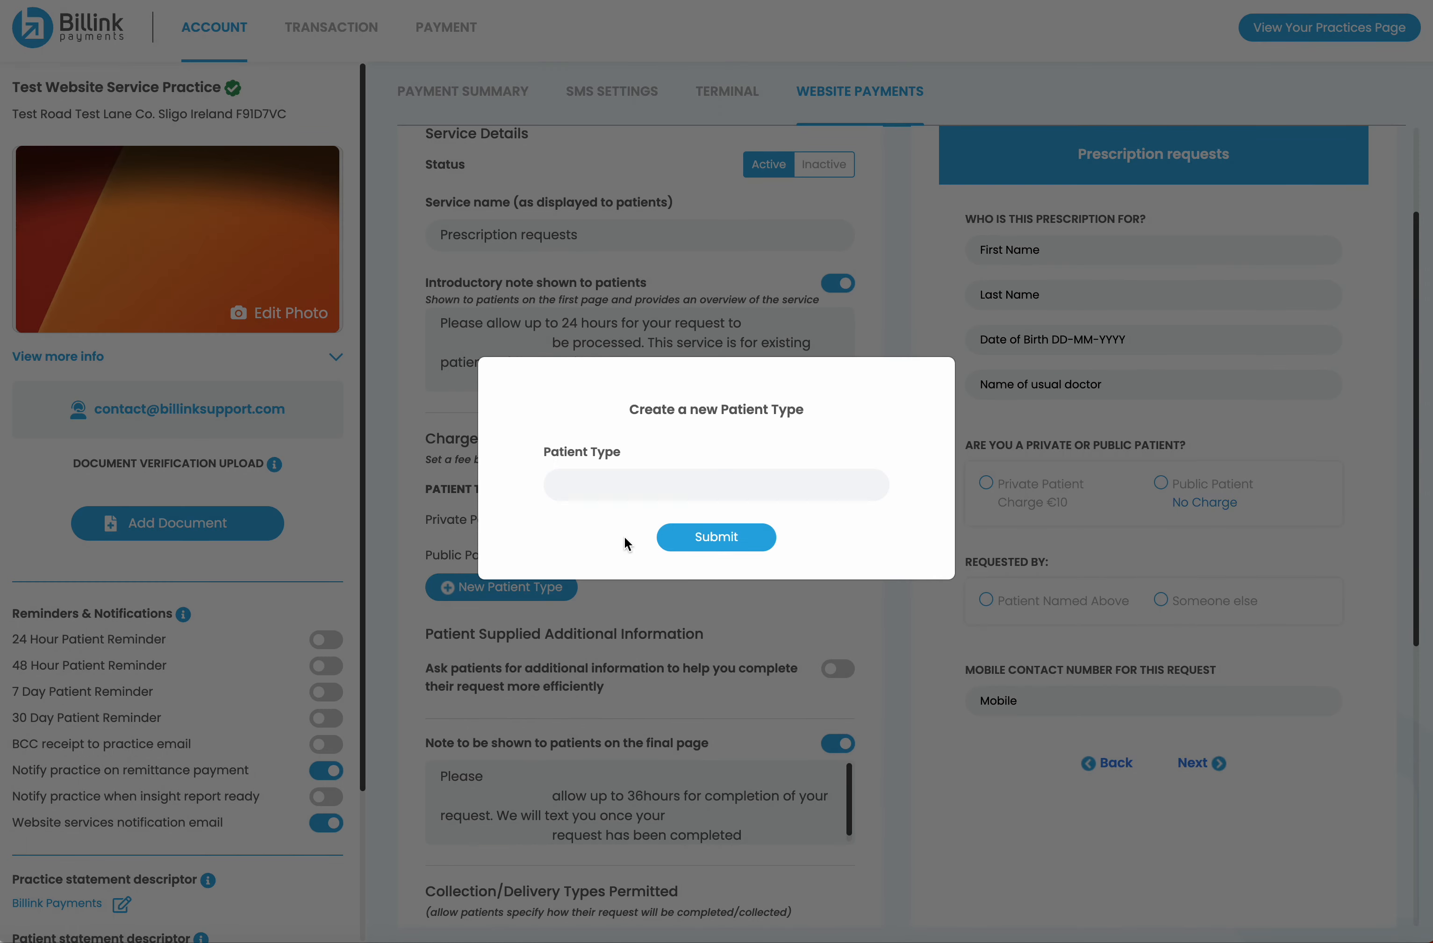
Create a new patient type named 'Student Script'
click(598, 487)
text(Student Script)
click(712, 539)
click(719, 563)
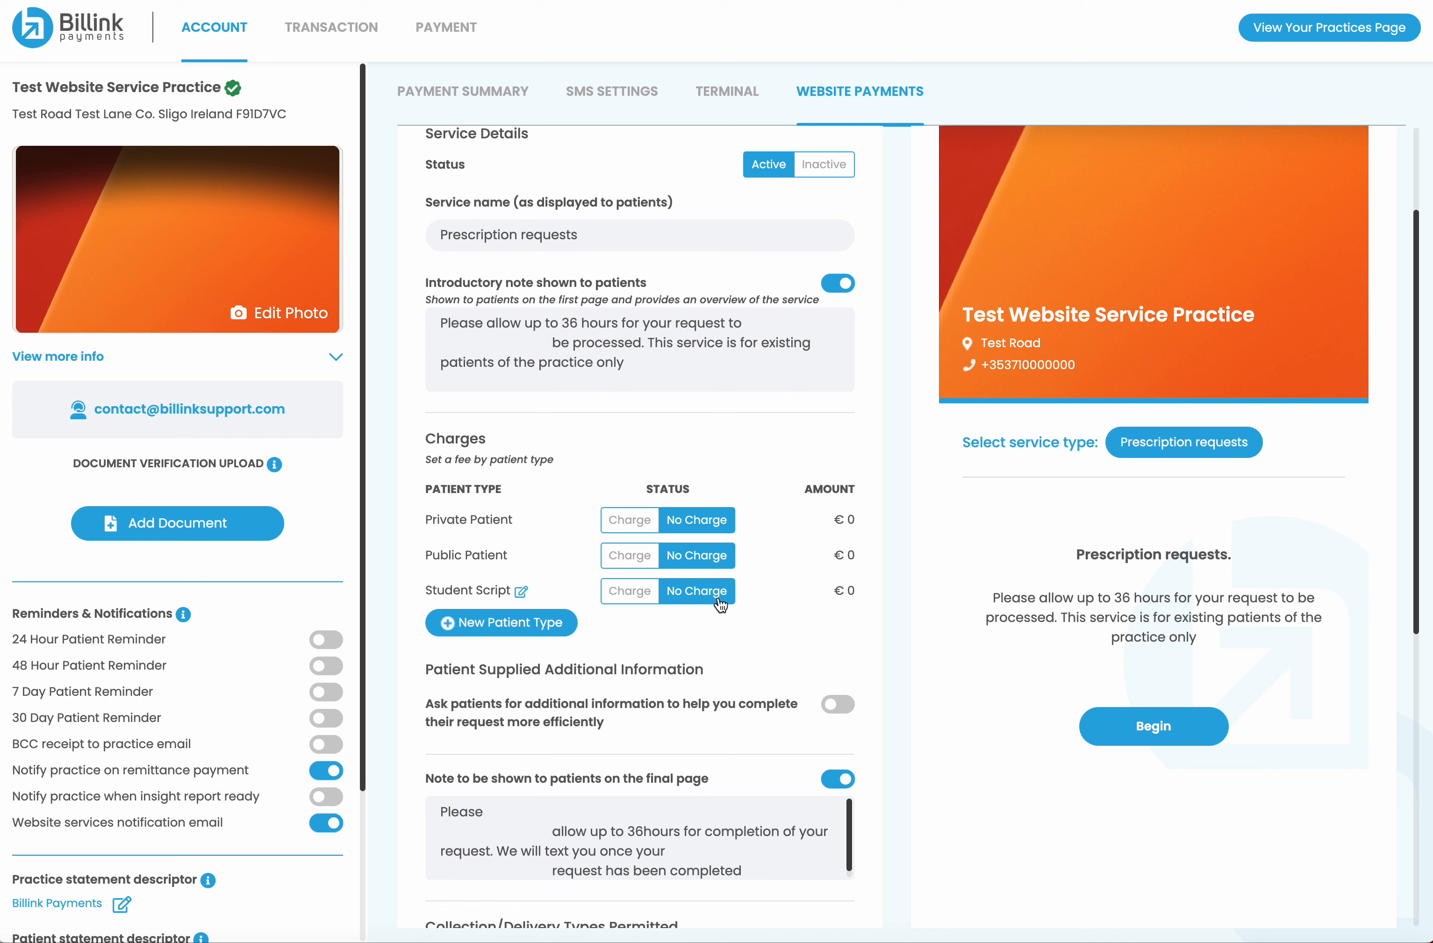
Charge private patients €20 and Student Script patients €10, then save the service
click(629, 521)
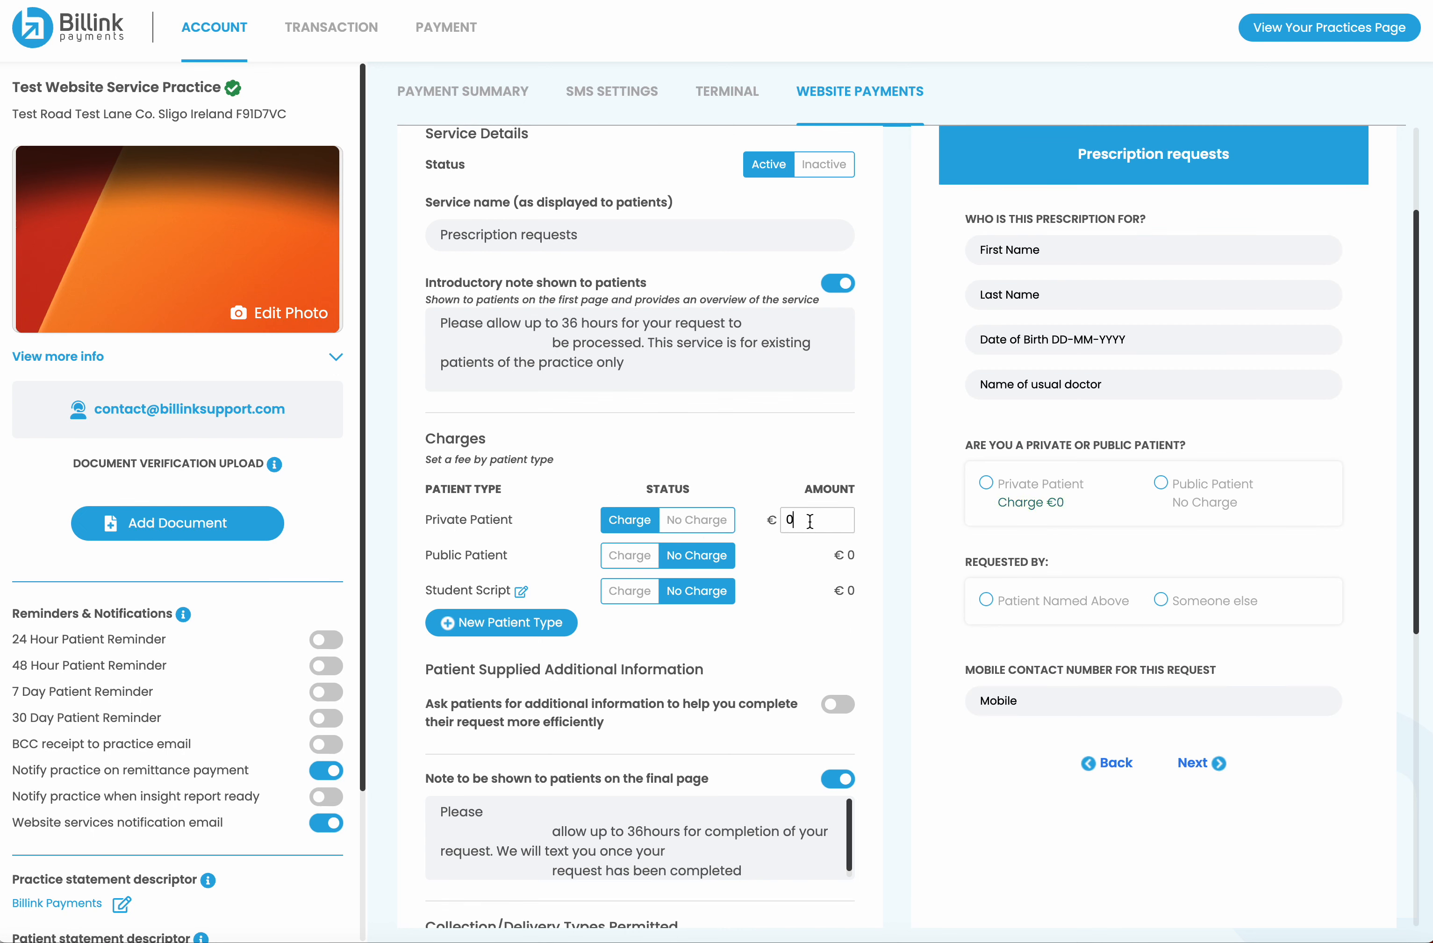
text(20)
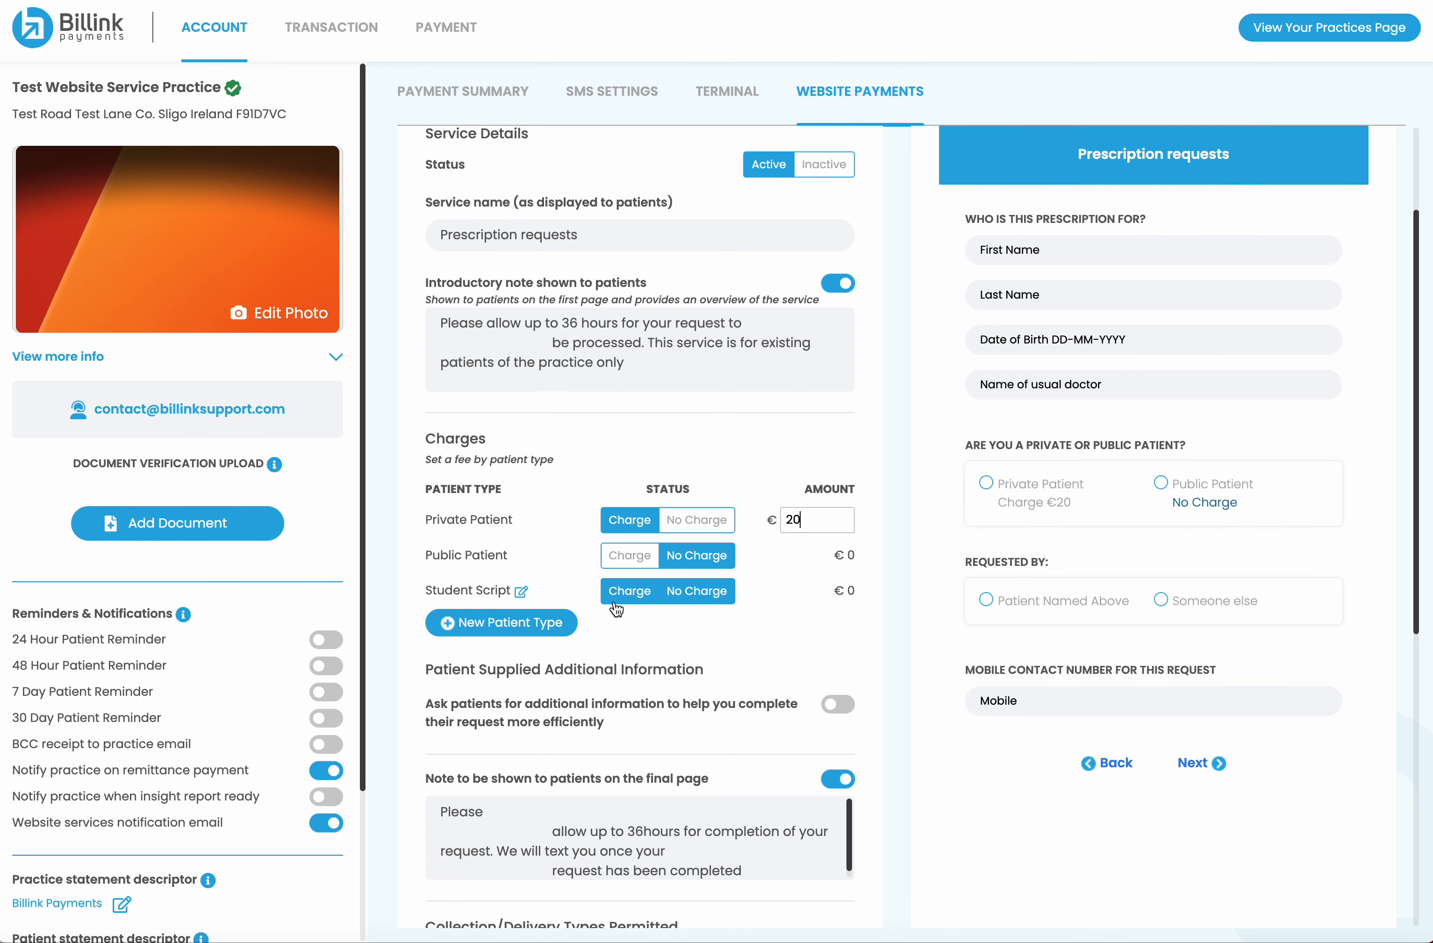
click(631, 591)
double_click(820, 594)
text(10)
scroll(782, 675, down, 1)
scroll(781, 675, down, 8)
click(643, 838)
click(705, 551)
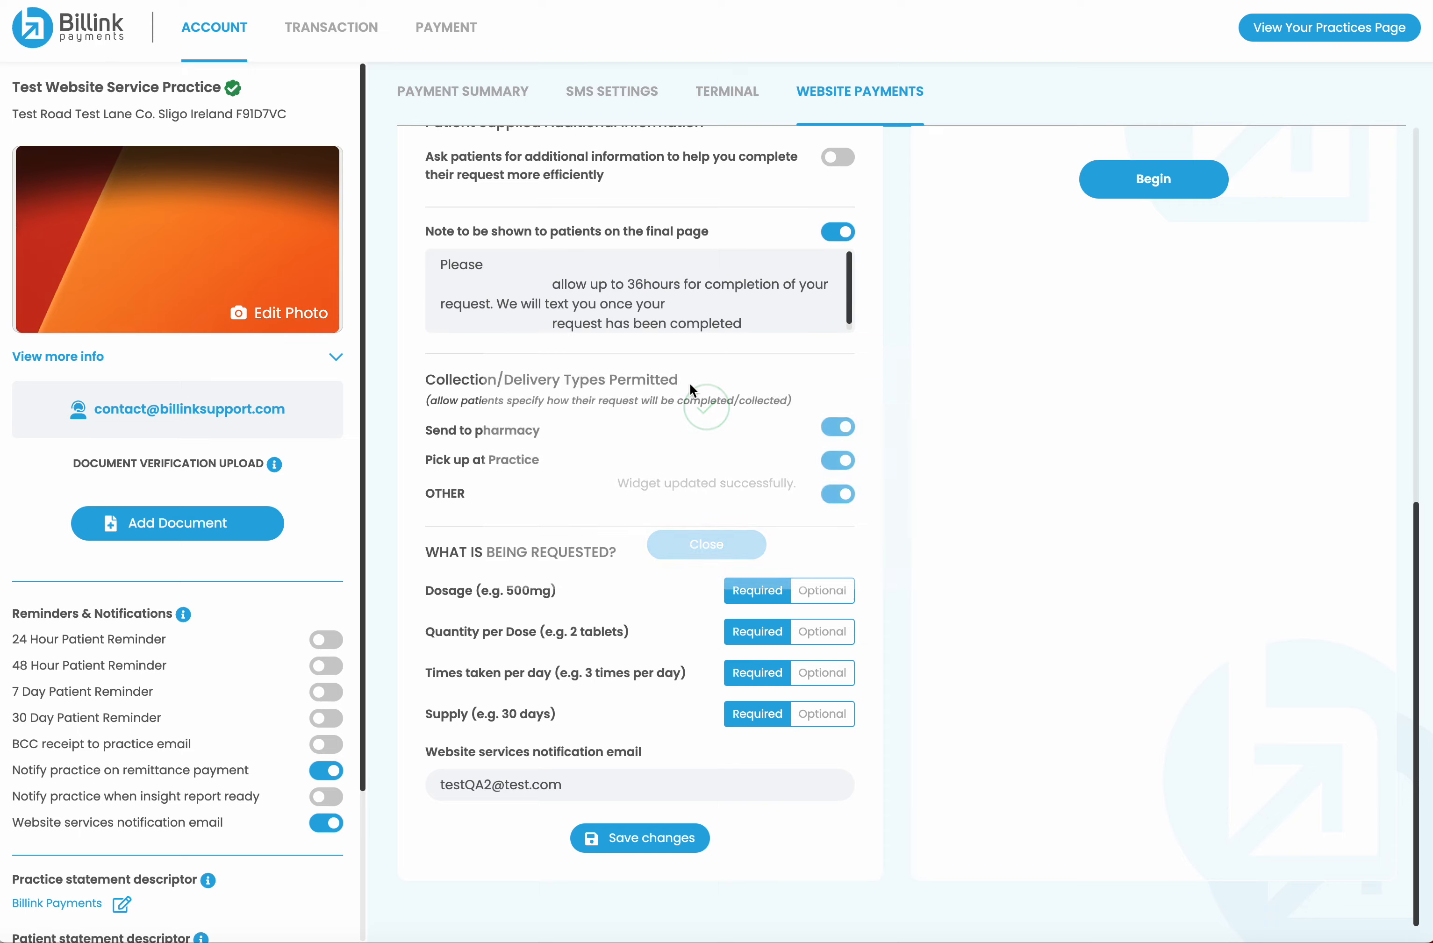
Turn on additional-information requests with the prompt 'Tell us more about what you need.'
scroll(672, 720, down, 5)
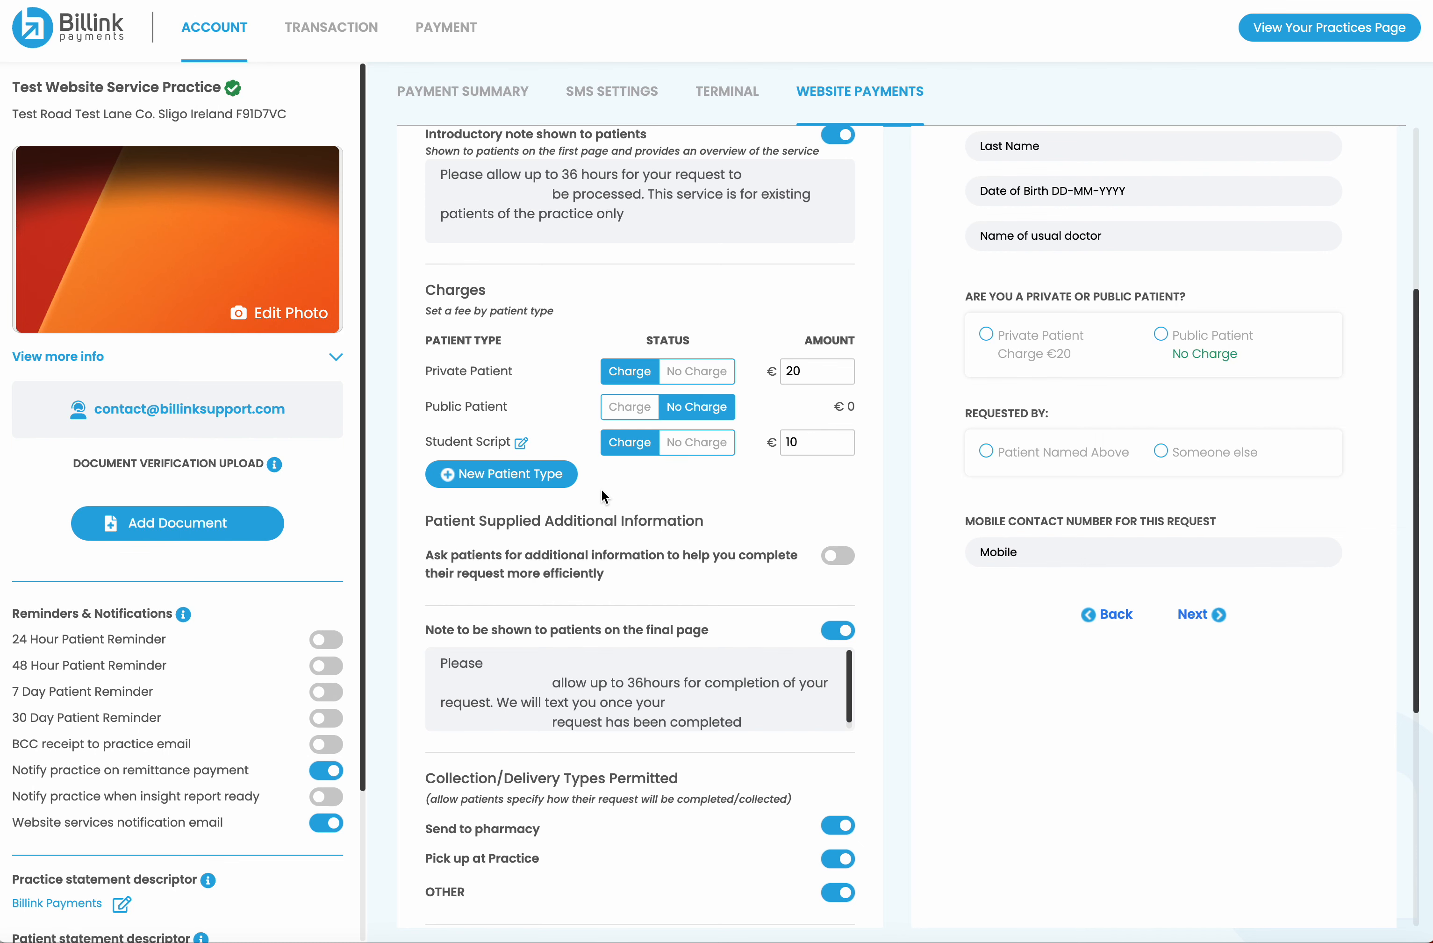
scroll(602, 488, down, 2)
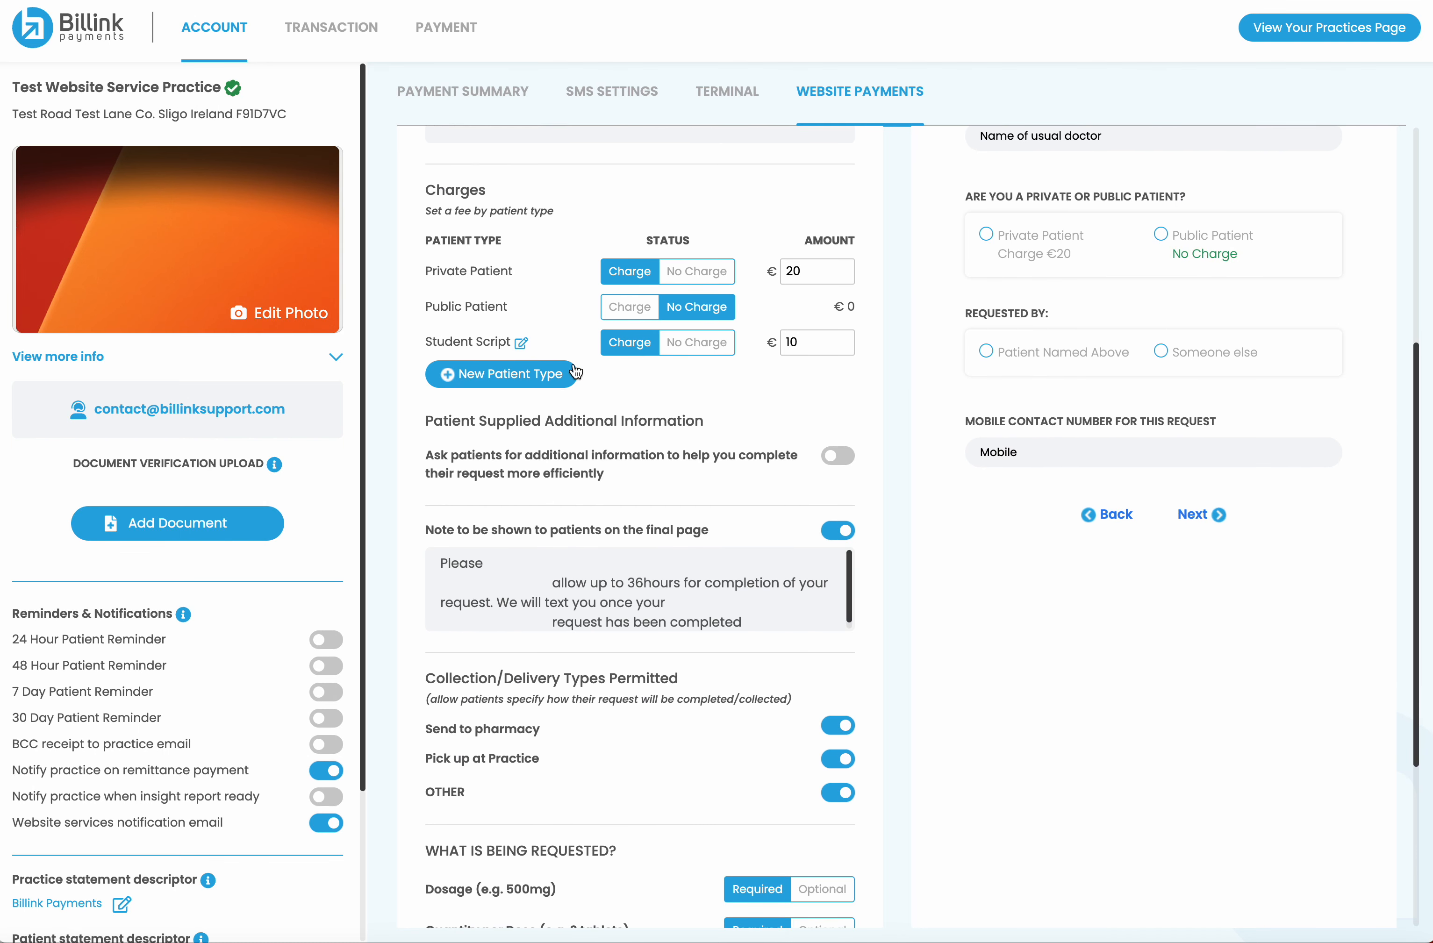
scroll(615, 405, down, 1)
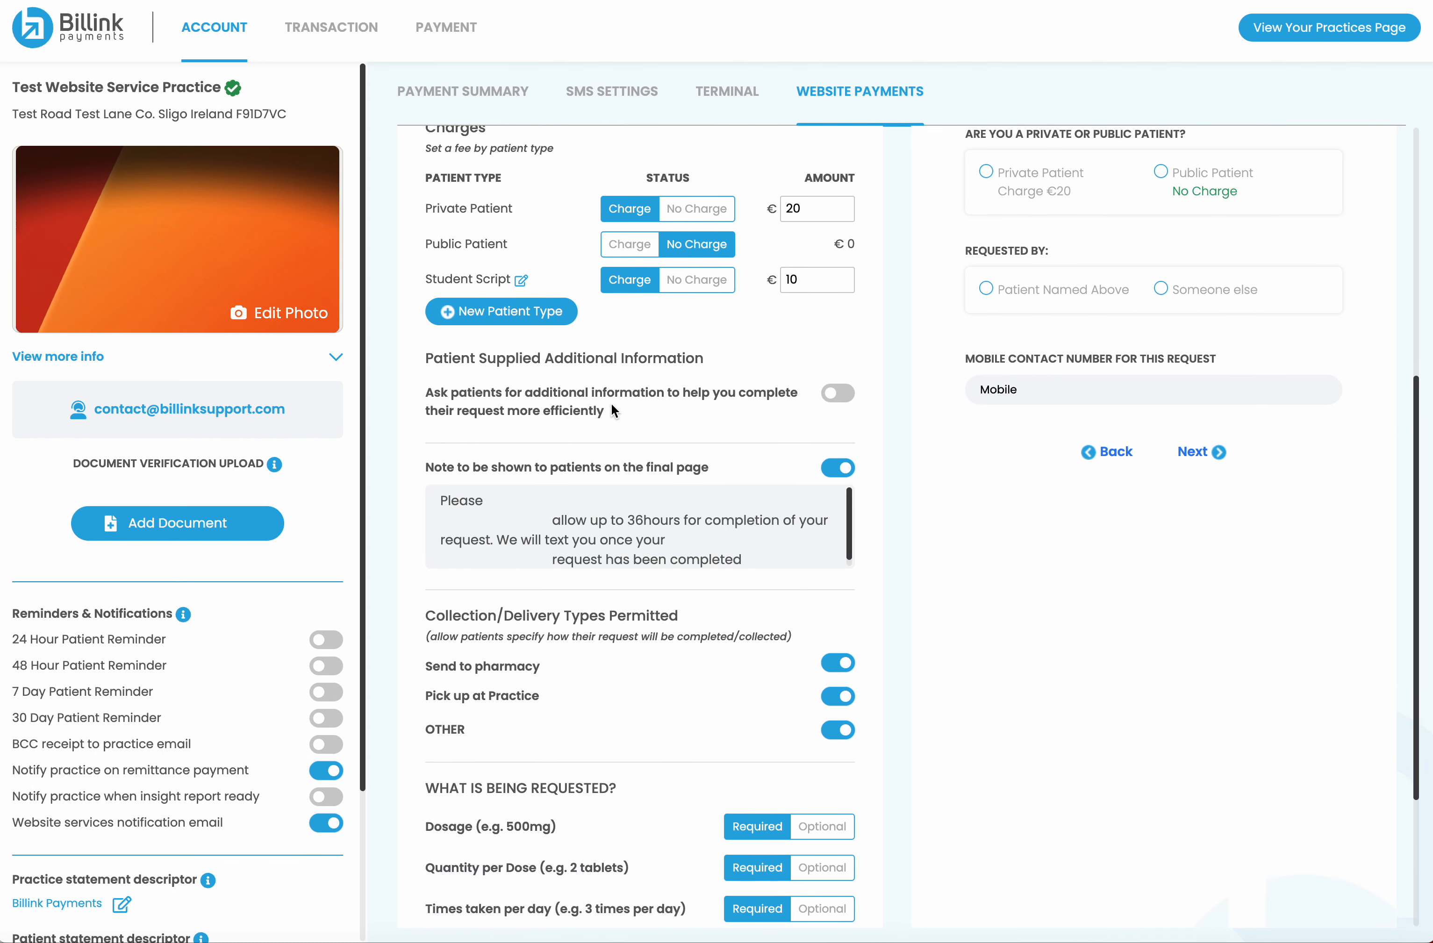
click(838, 393)
click(606, 451)
text(Tell us )
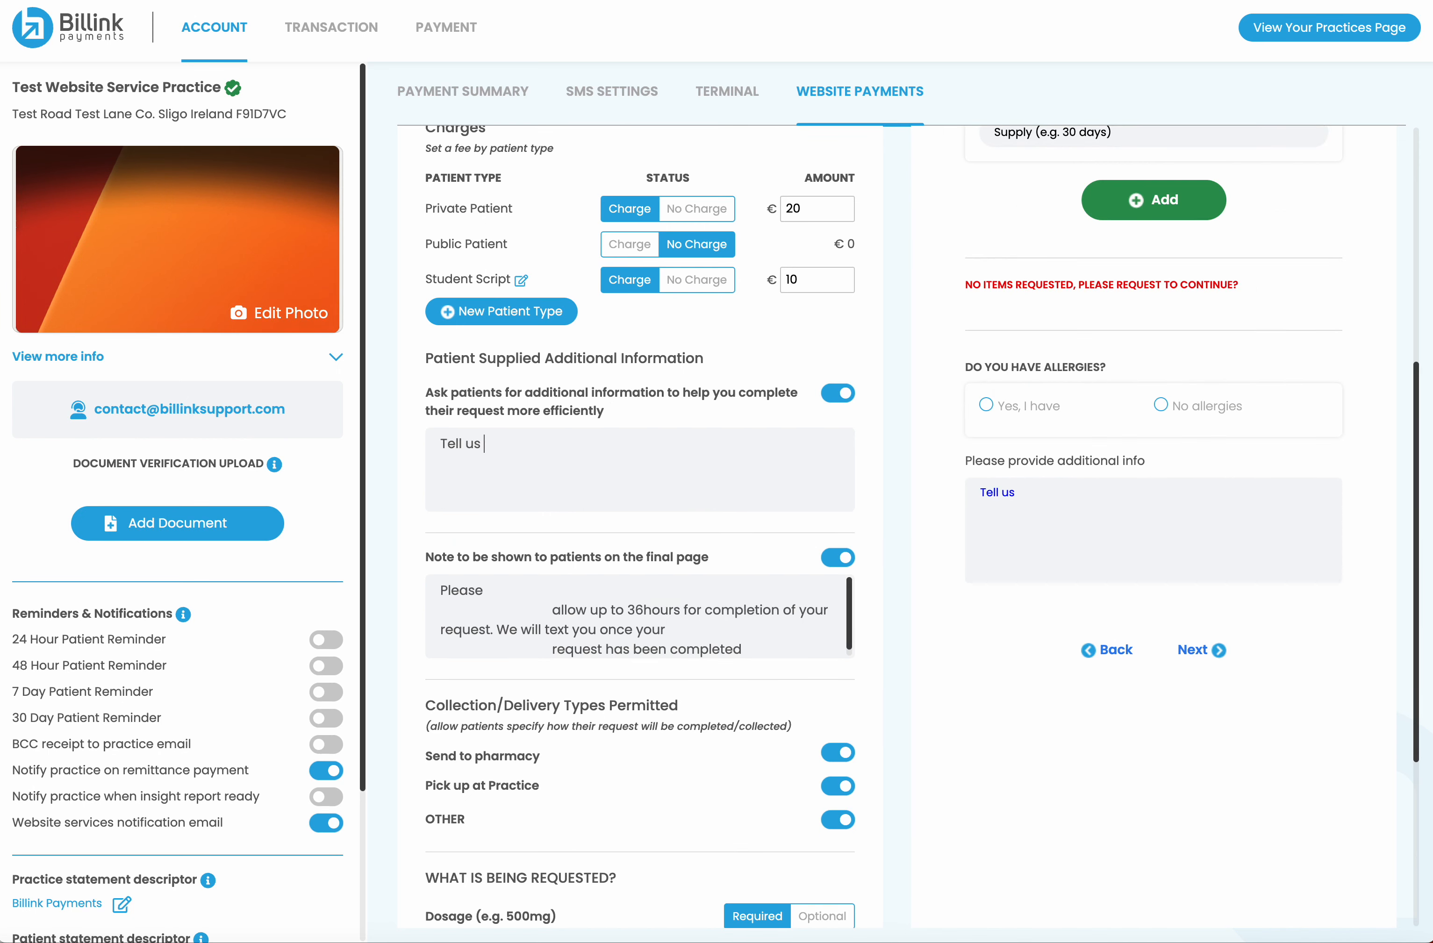
text(more about what you need.)
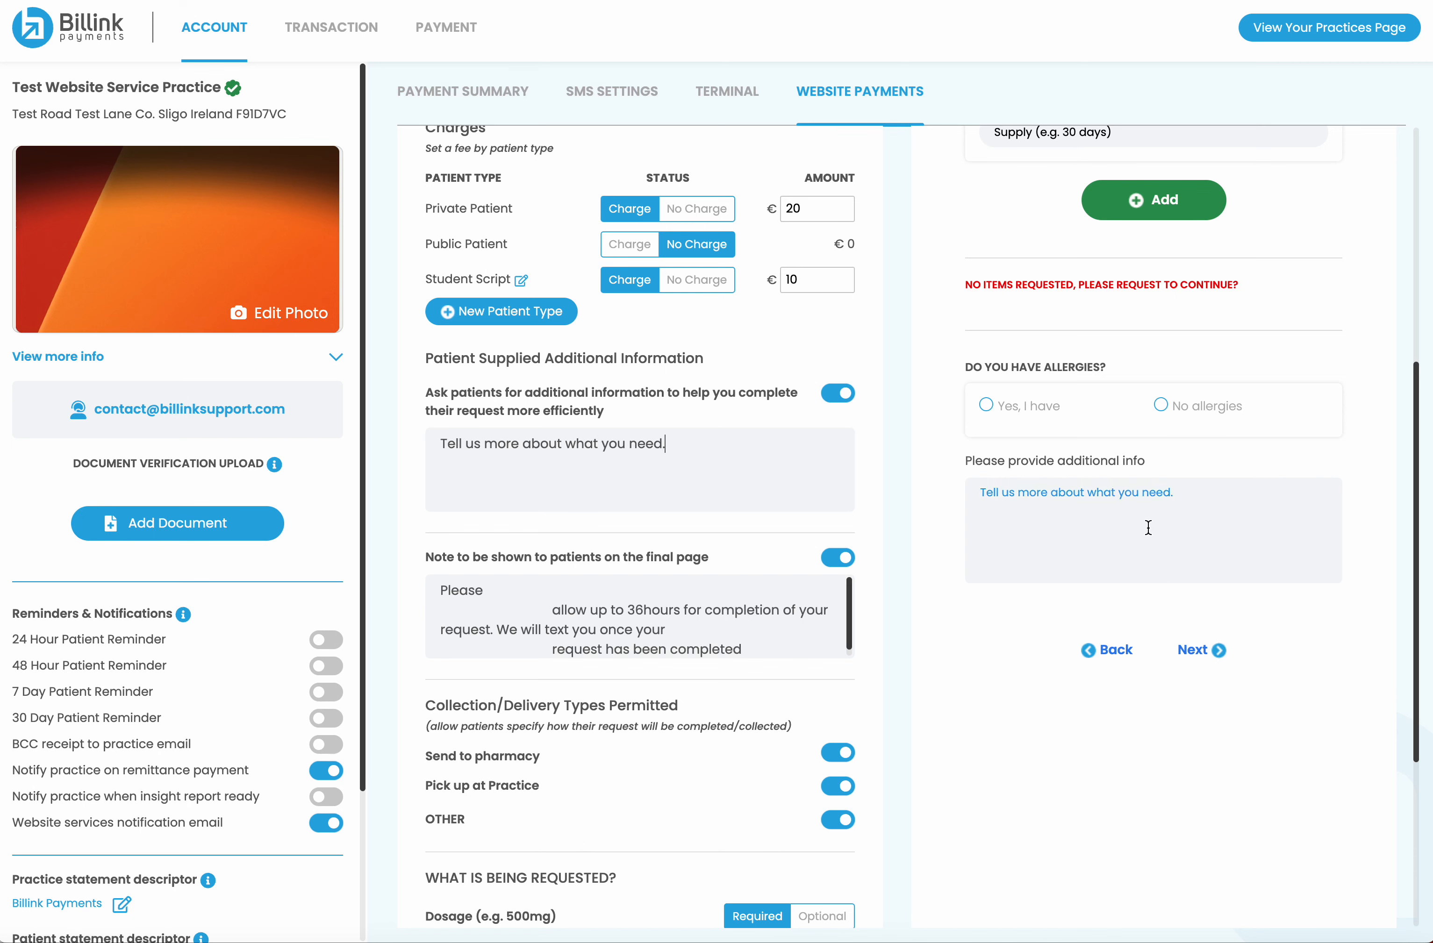
mouse_move(688, 582)
scroll(688, 582, down, 1)
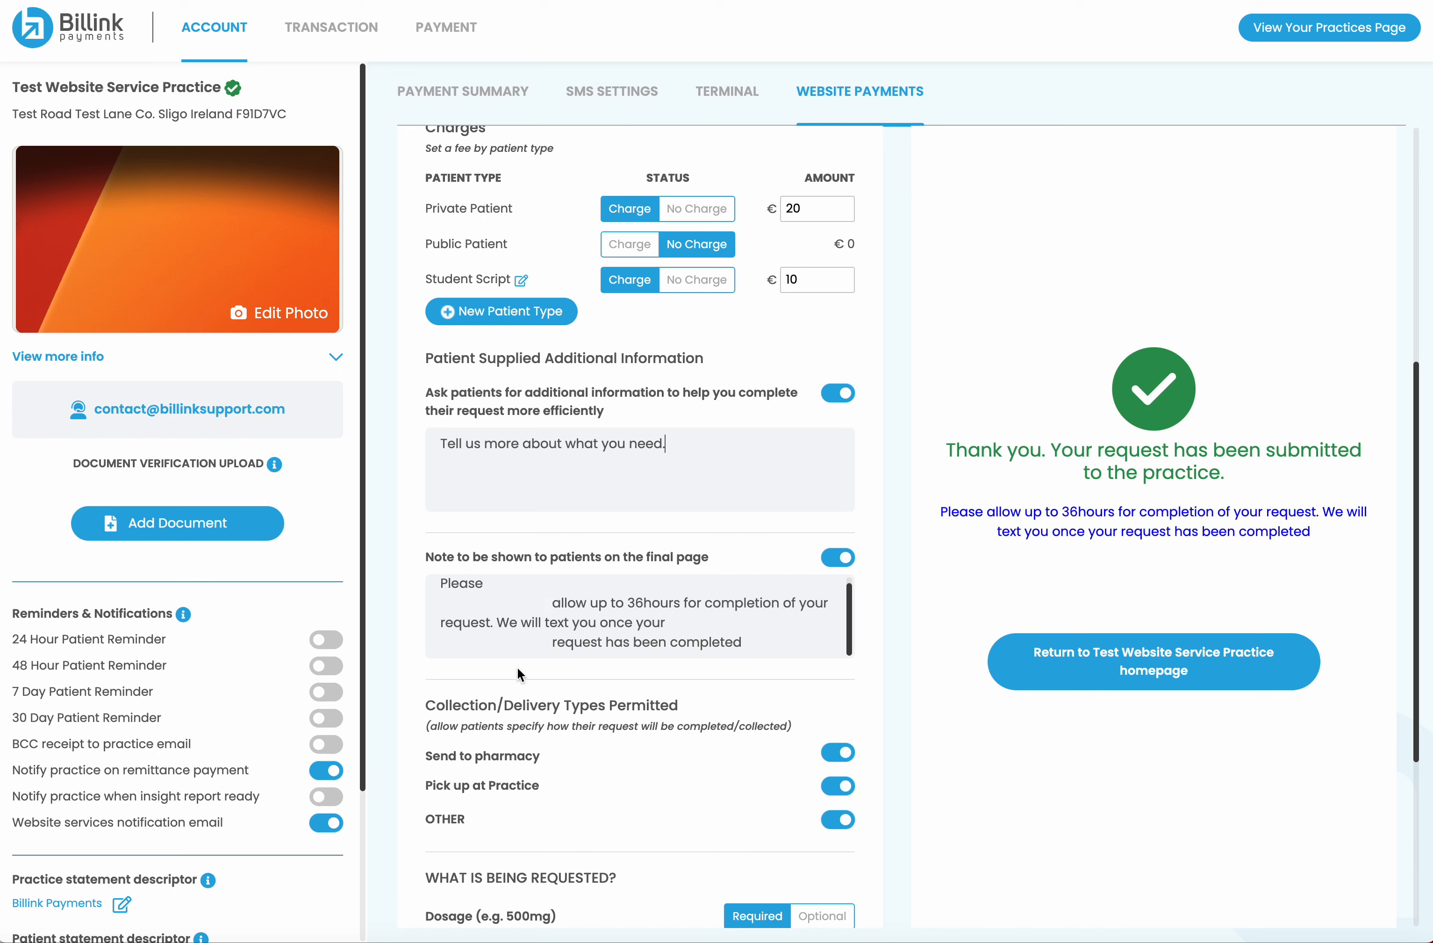
Append 'Dont call us, we'll call you.' to the final-page note and change '36hours' to '24hrs'
click(759, 646)
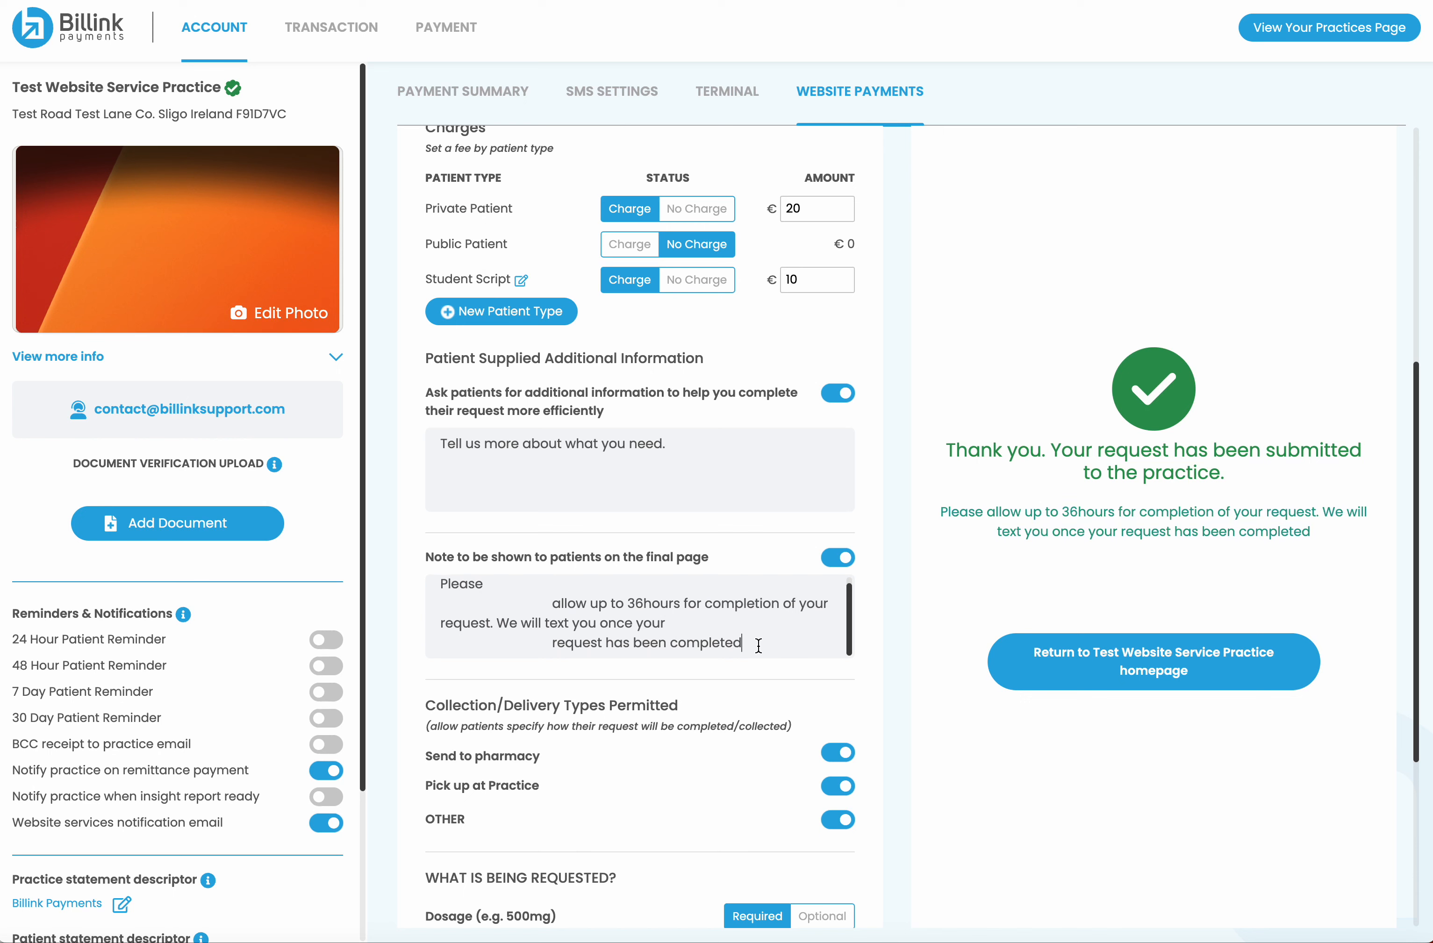
text(Dont acll)
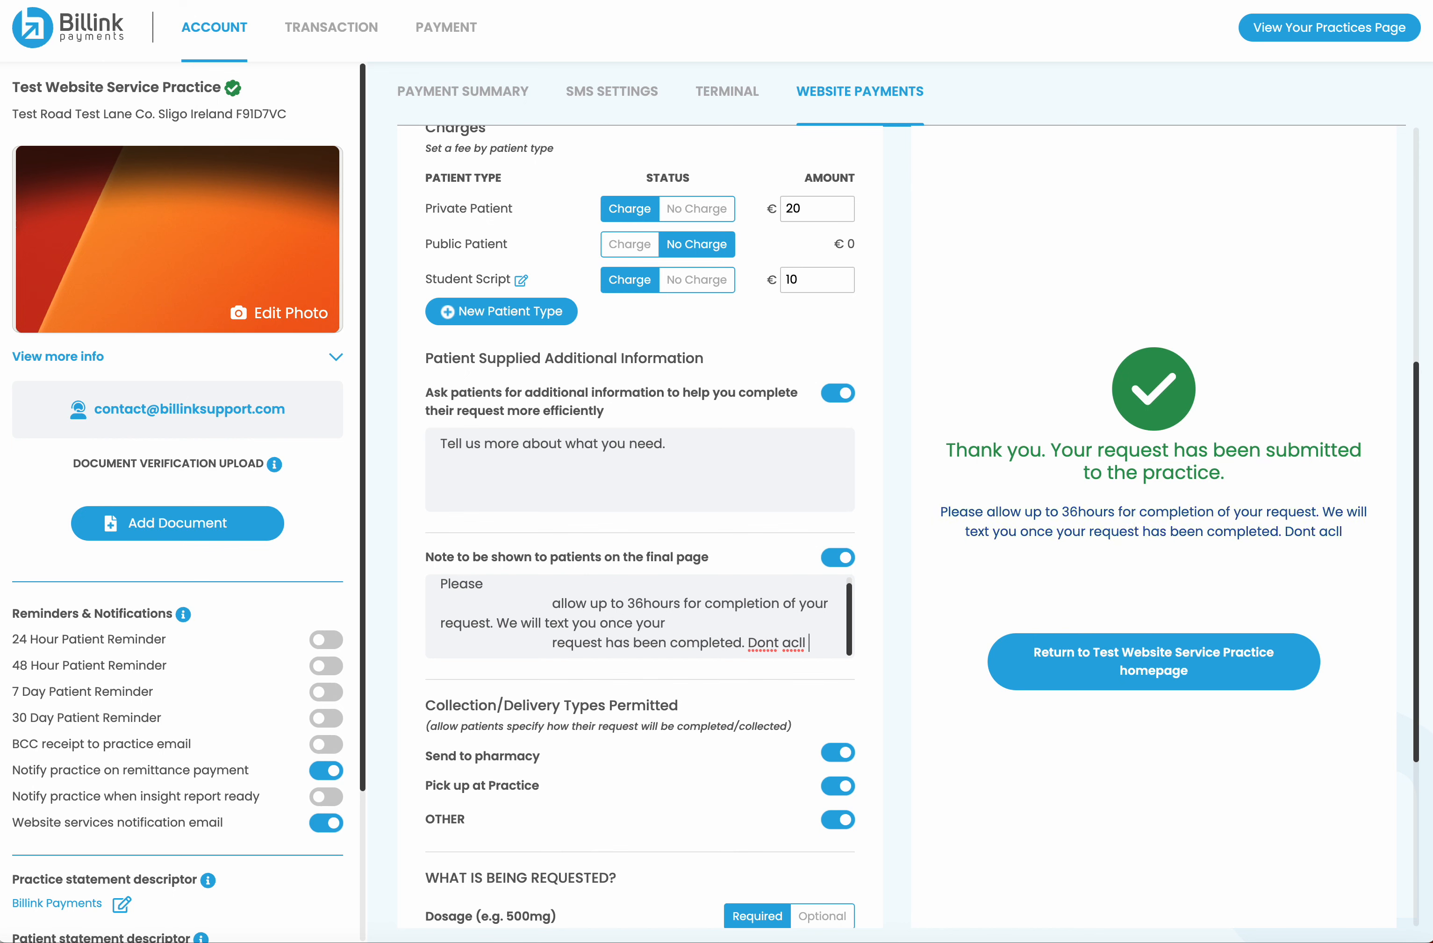
key(BackSpace)
key(BackSpace)
text(call us, we'l)
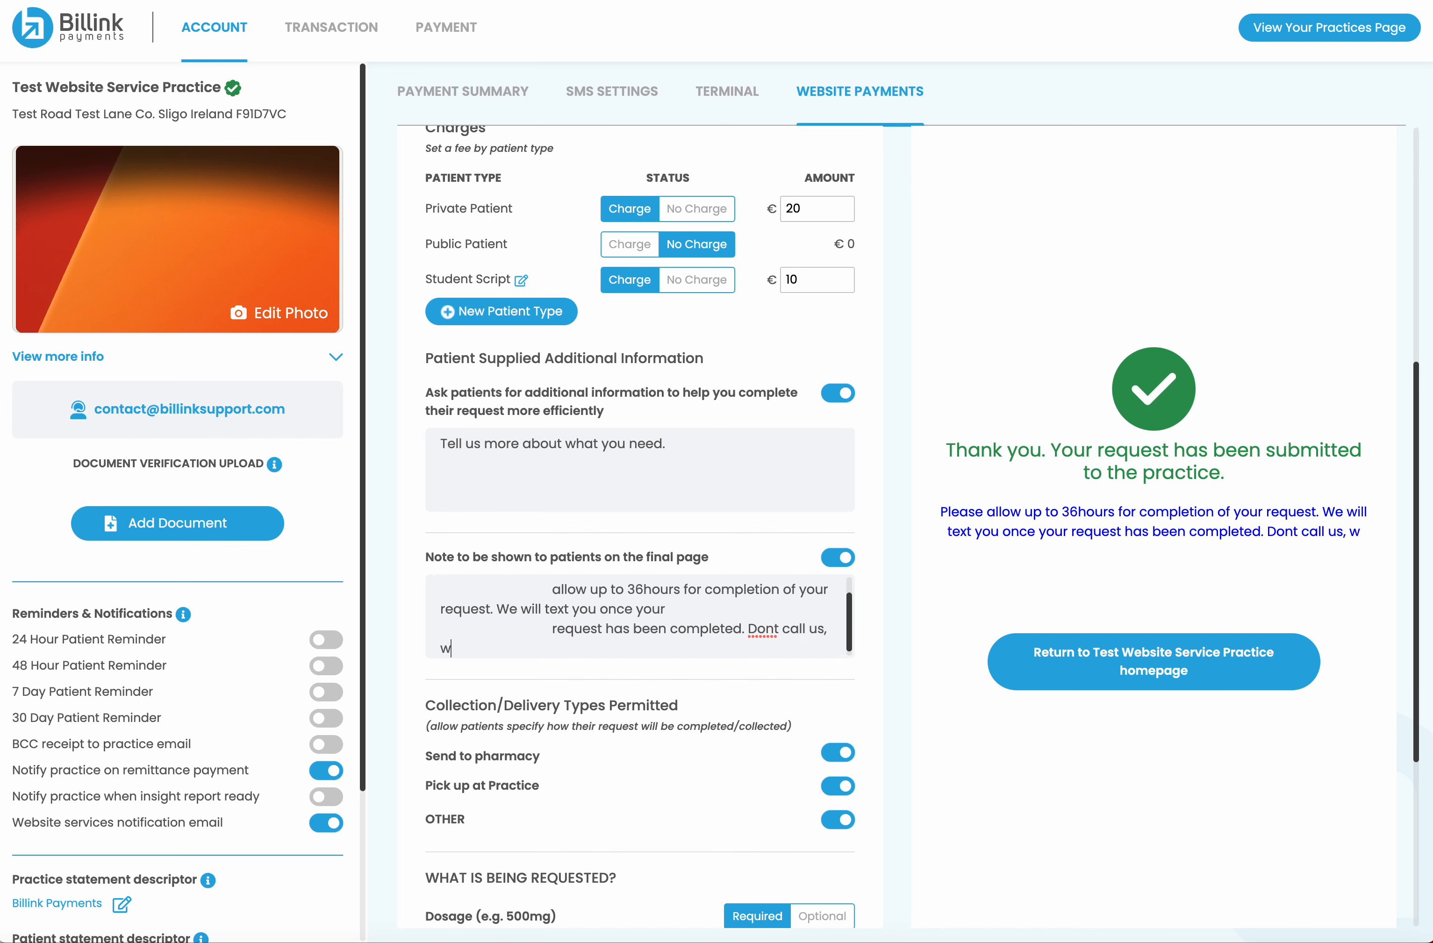
text(l call you.)
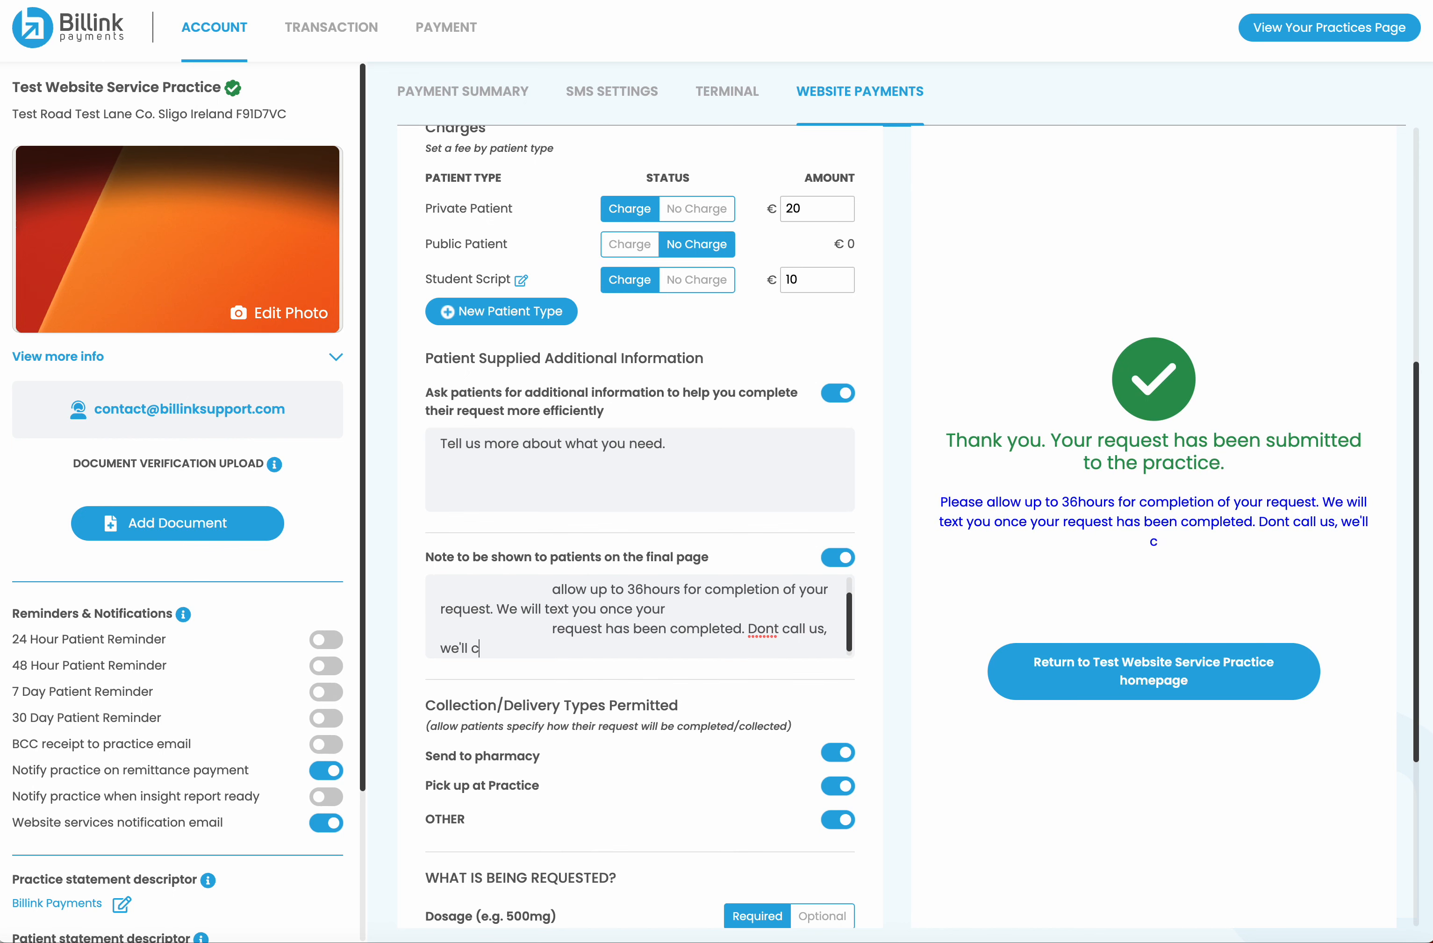
double_click(632, 593)
text(24hrs)
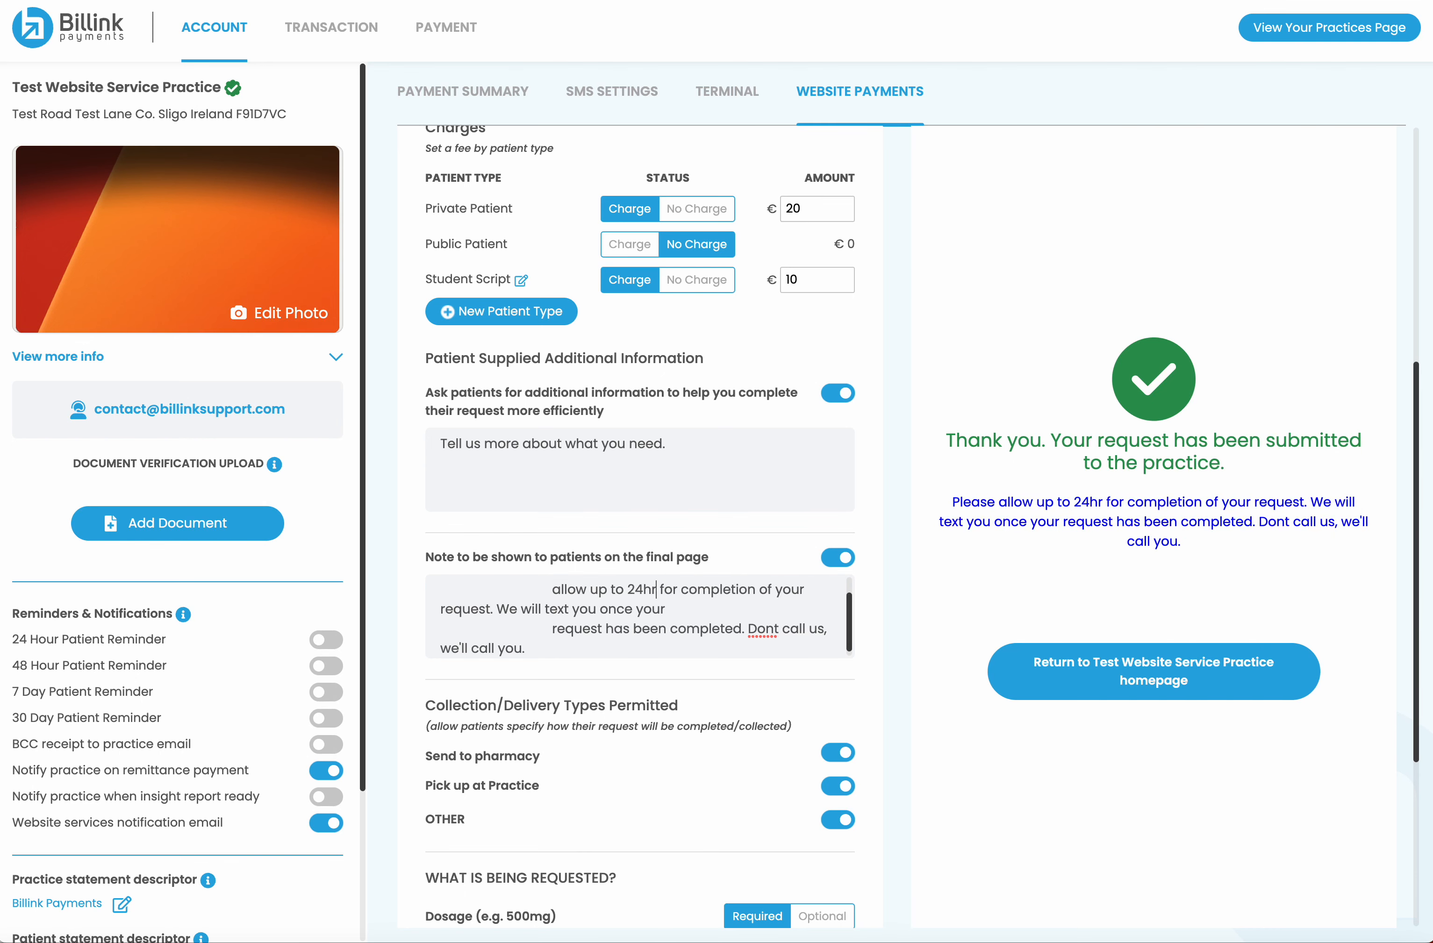
scroll(700, 704, down, 5)
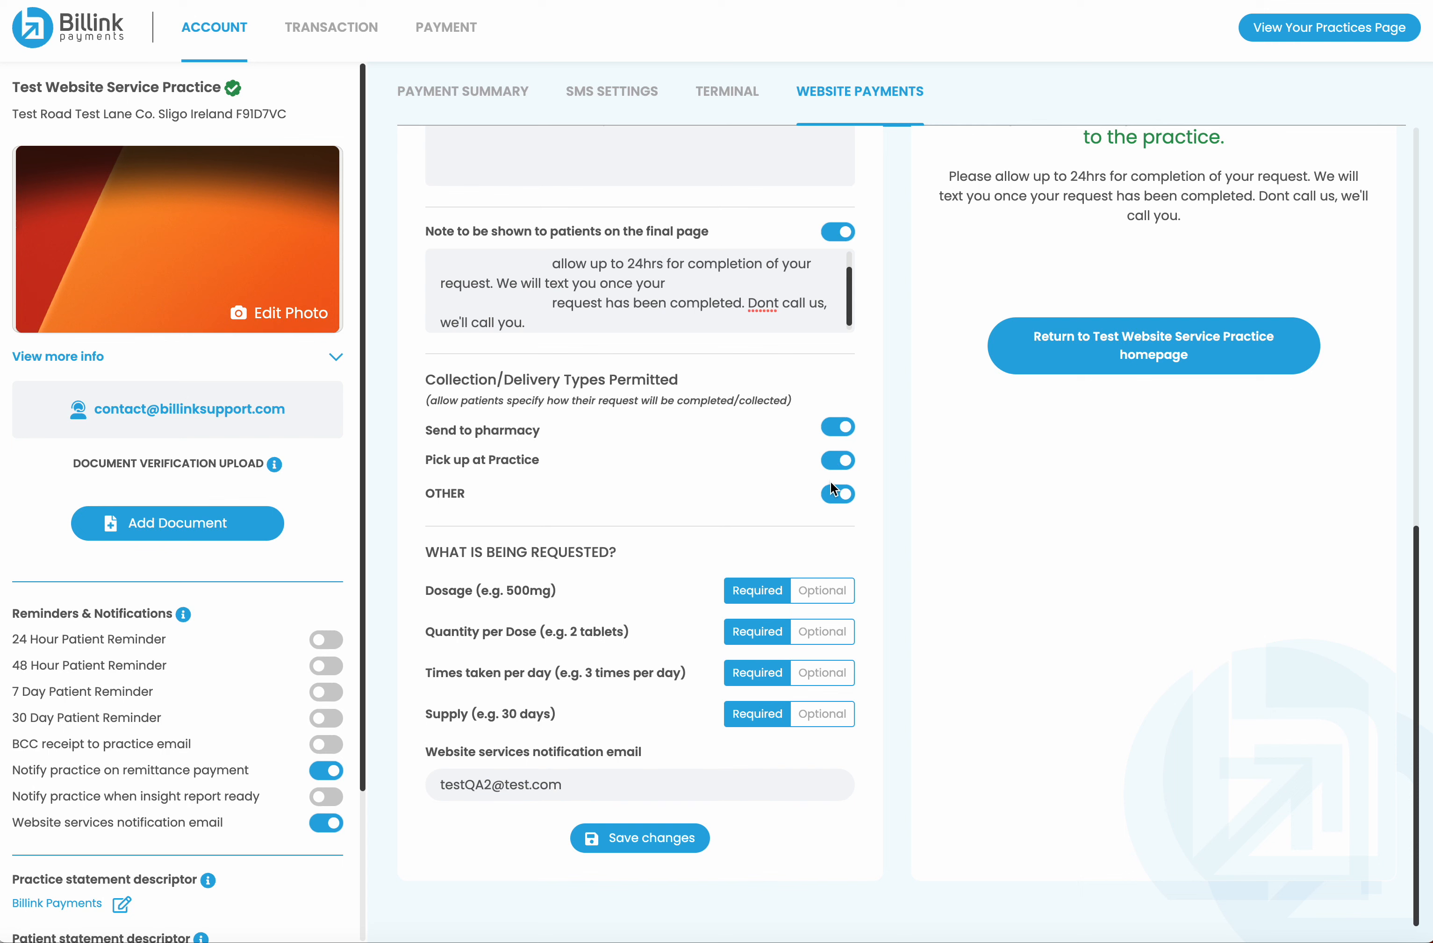
Disable OTHER and Send to pharmacy collection, and make Quantity per Dose, Times per day, Supply optional
click(835, 495)
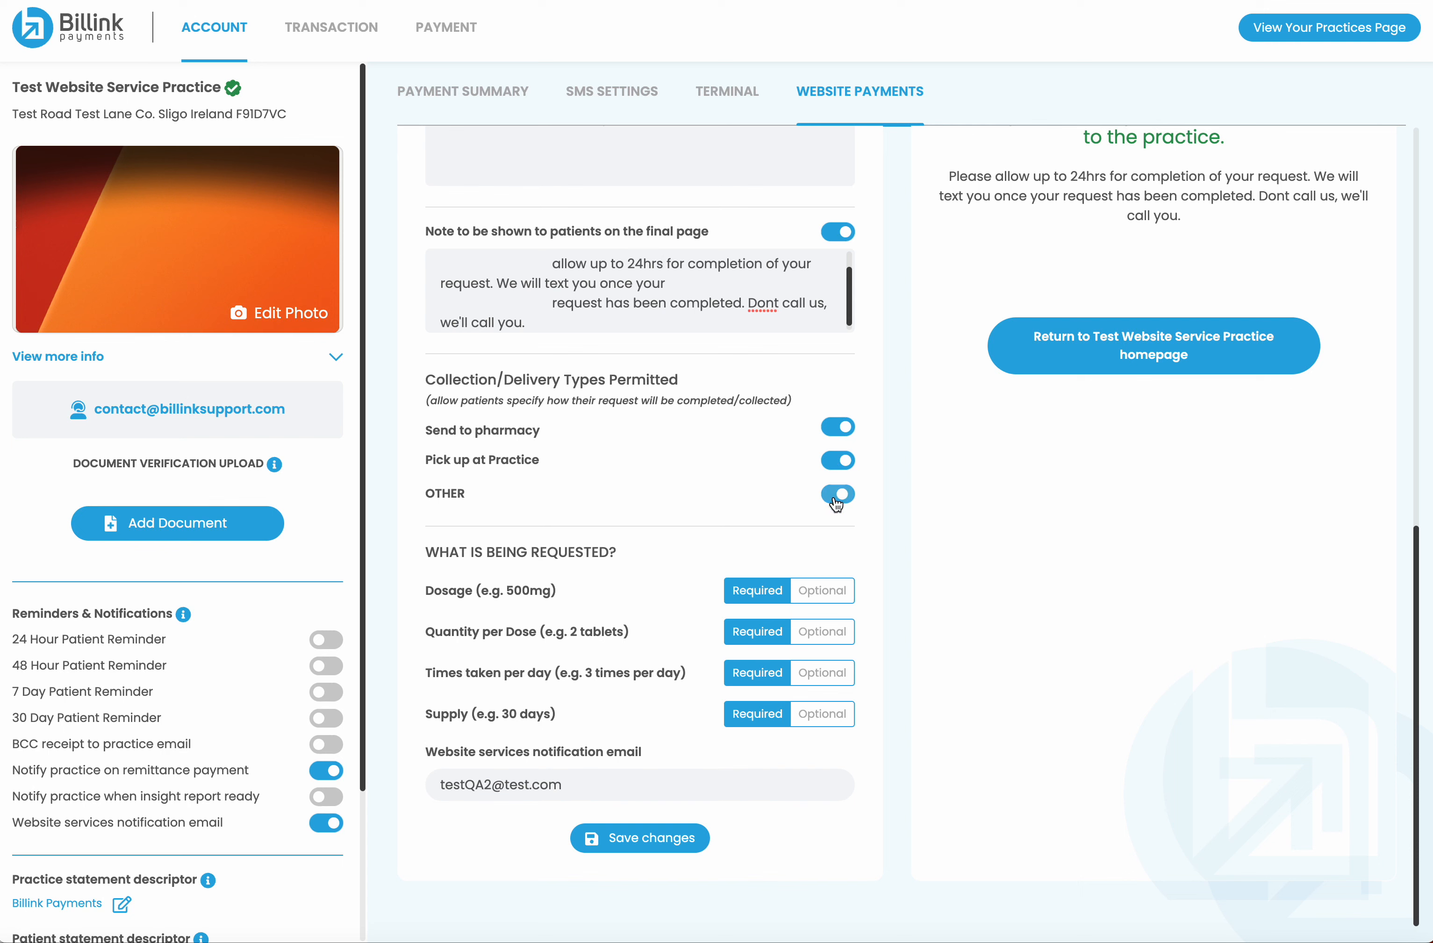
click(836, 433)
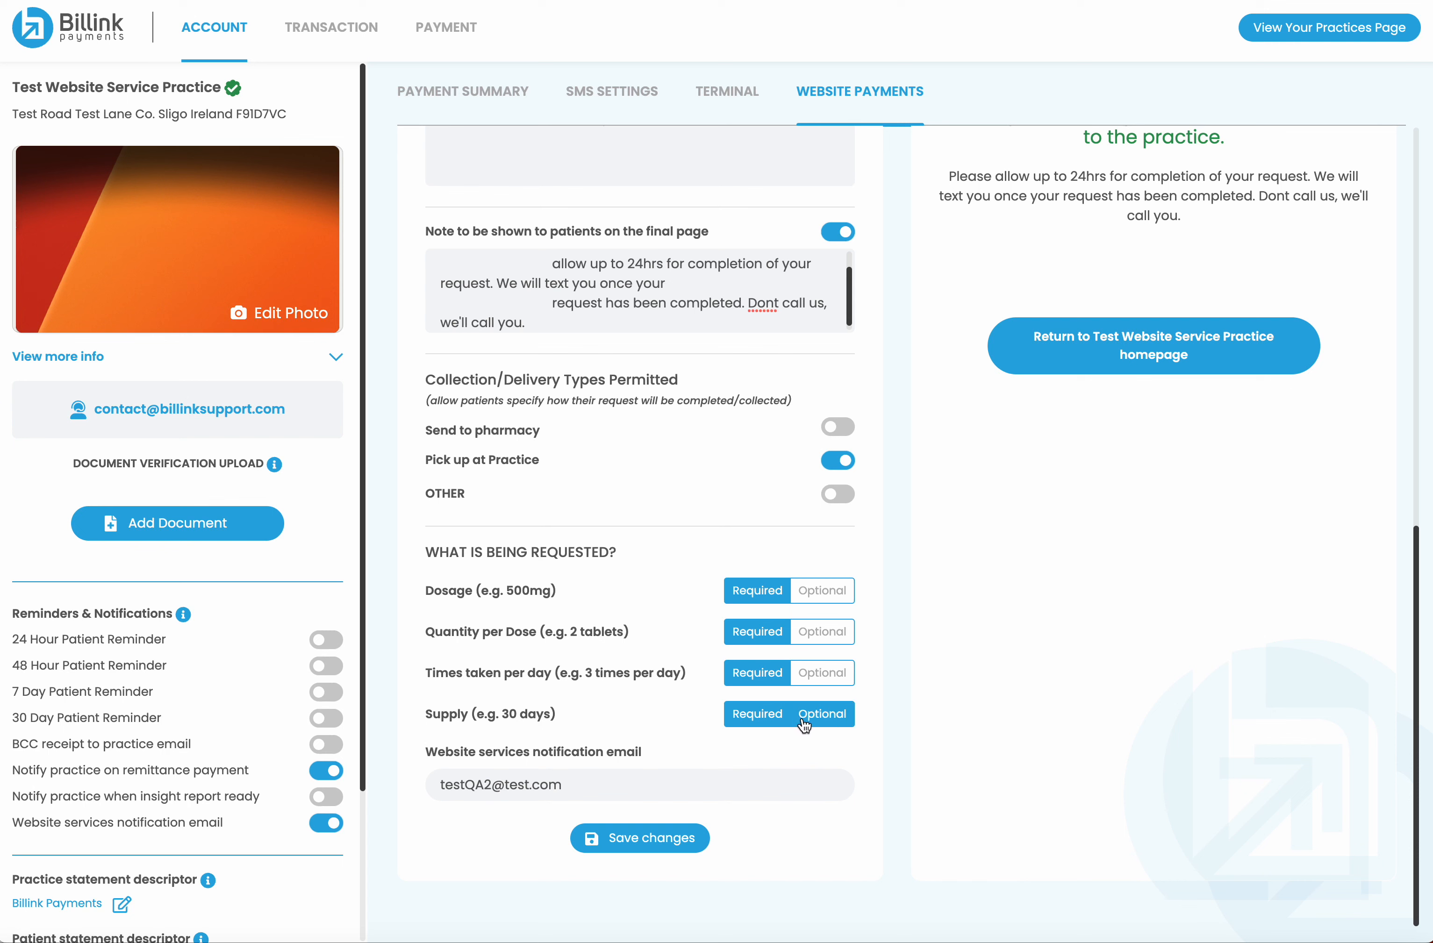
click(818, 631)
click(819, 673)
click(817, 714)
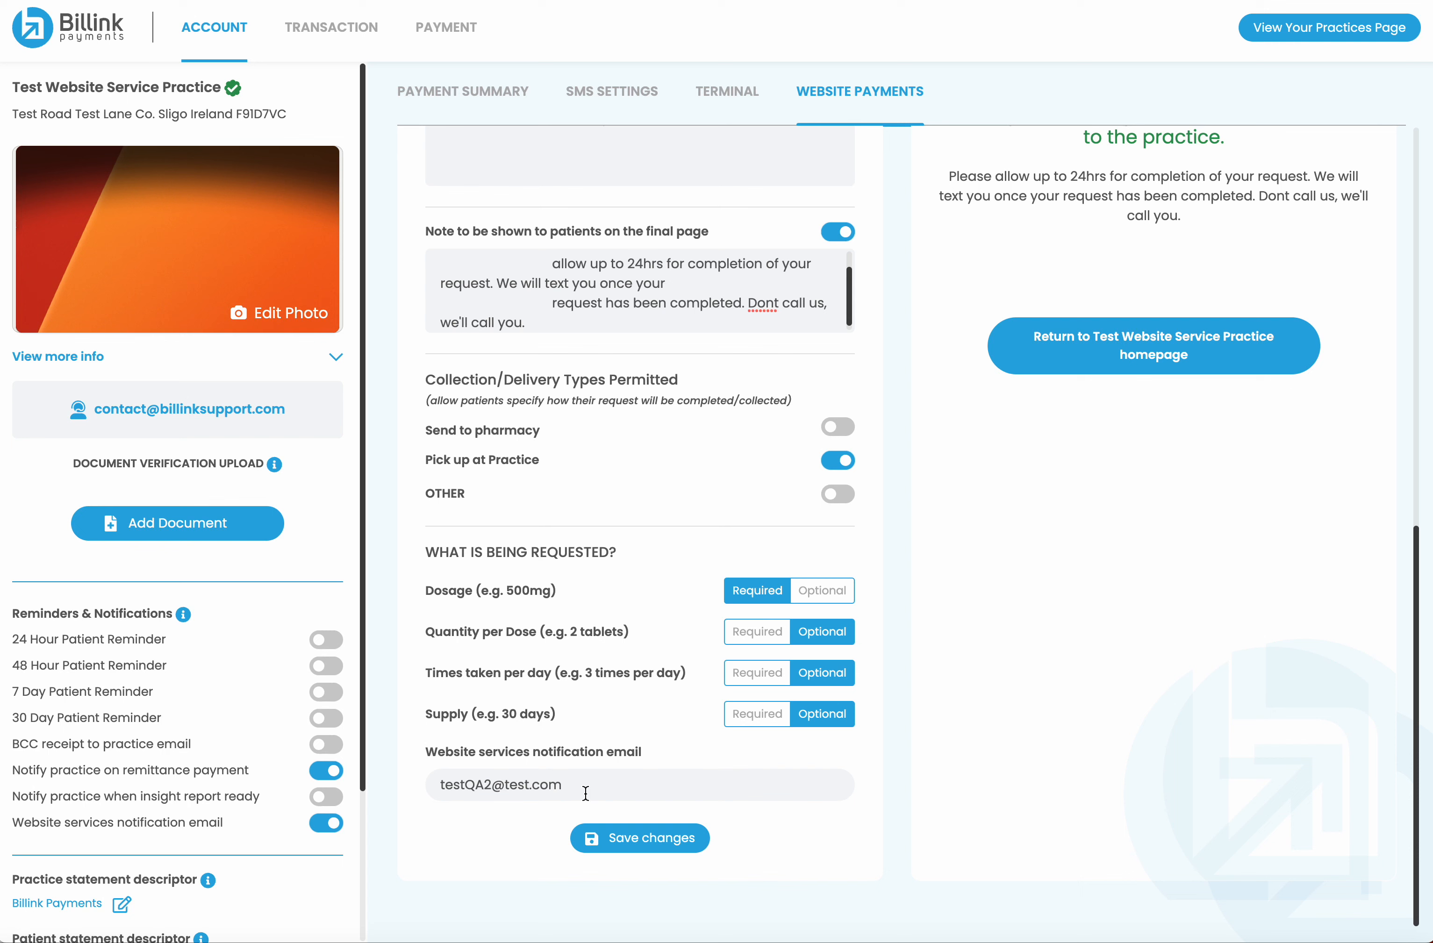
Replace the notification email with the doctor's e-mail address and save the service settings
drag(563, 786, 439, 785)
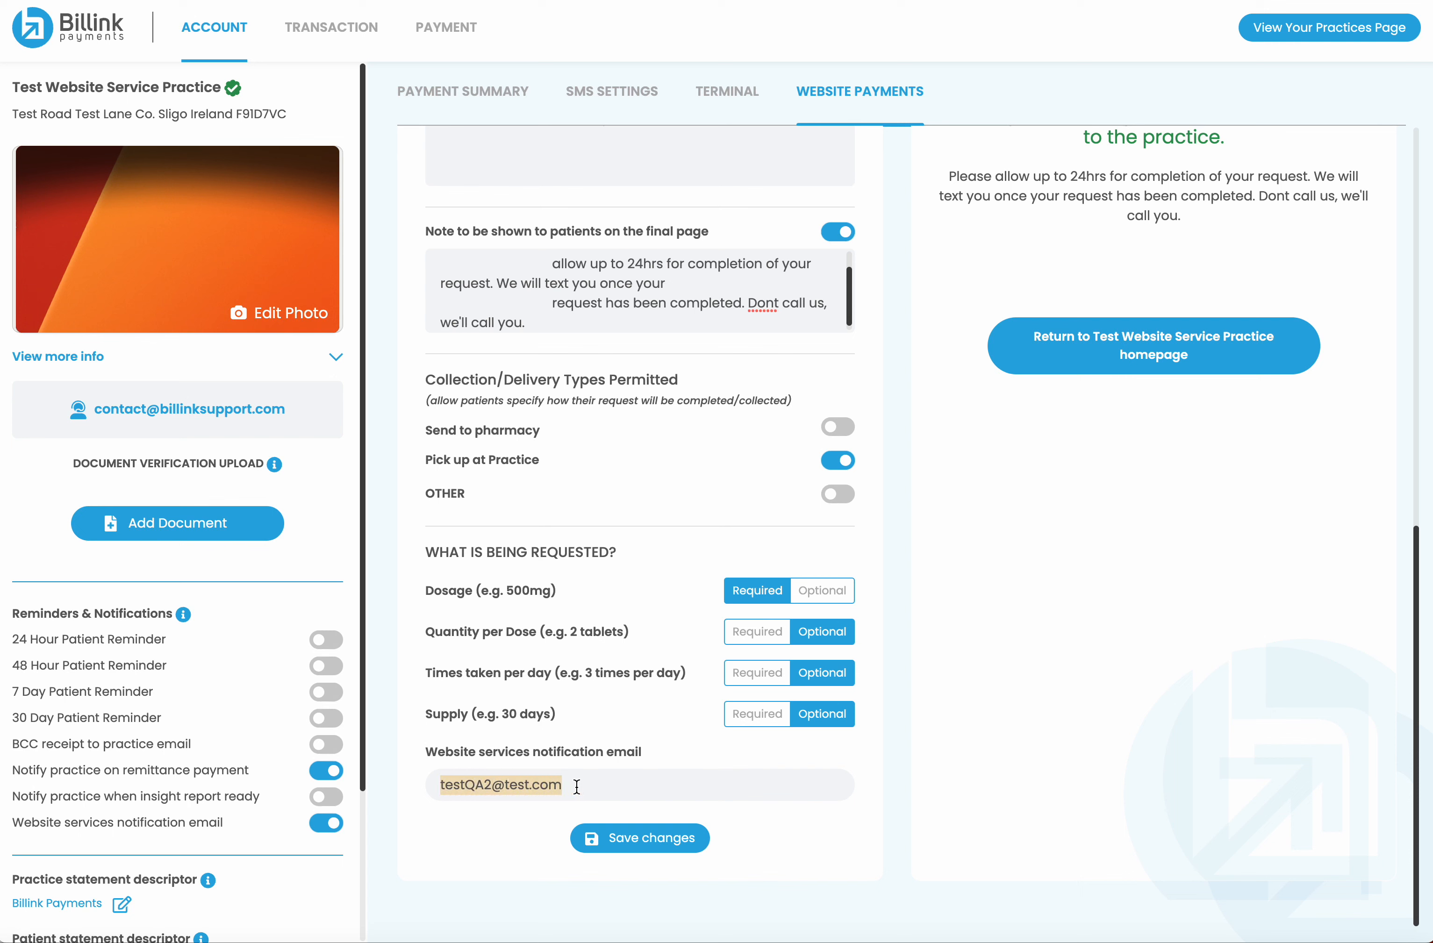
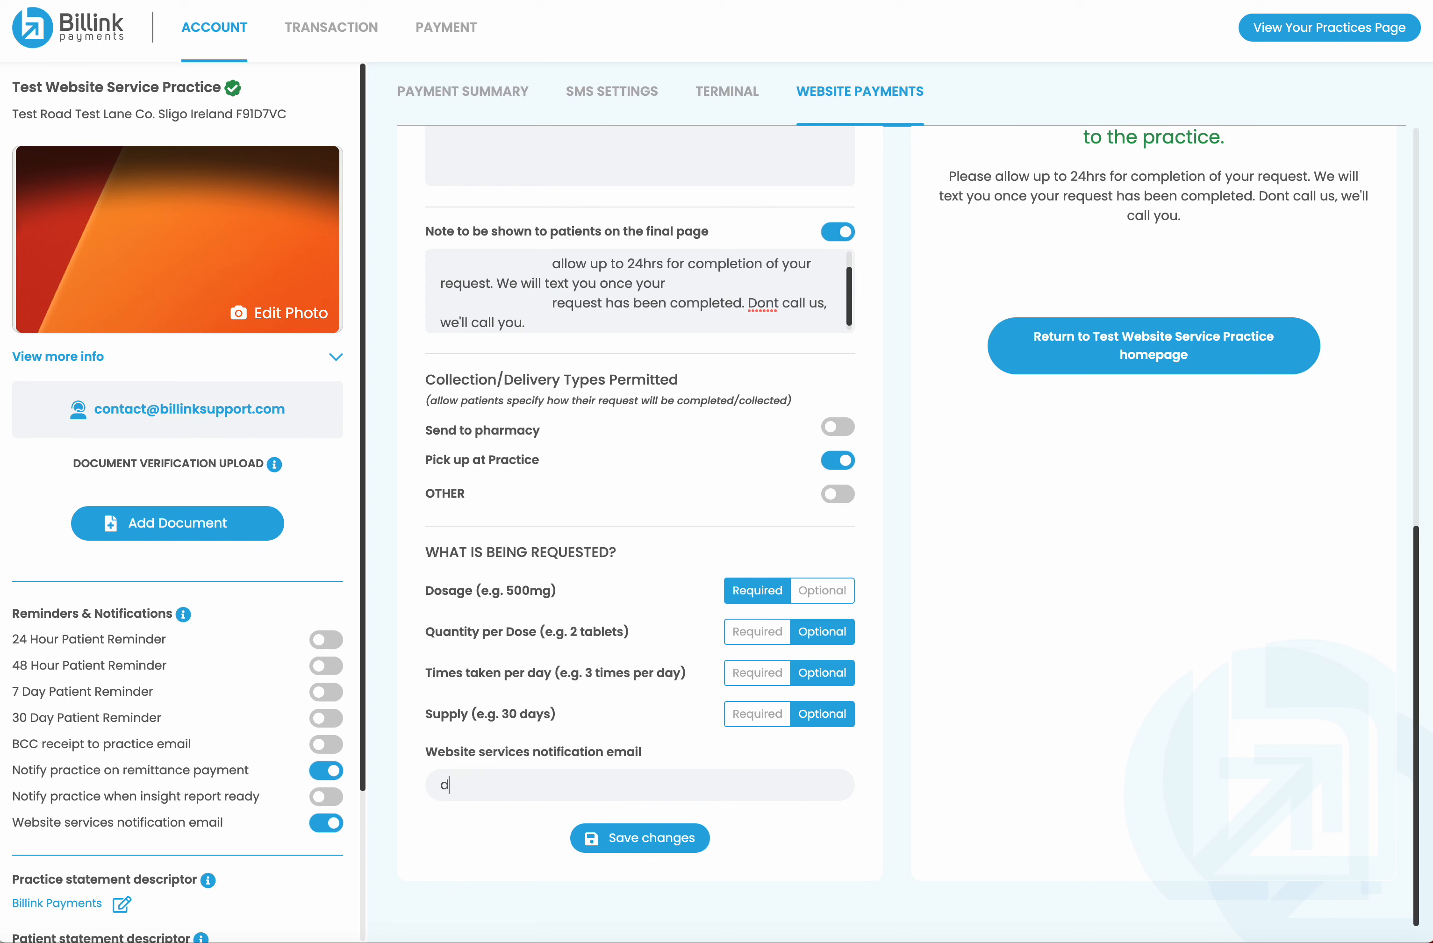
click(640, 839)
click(697, 551)
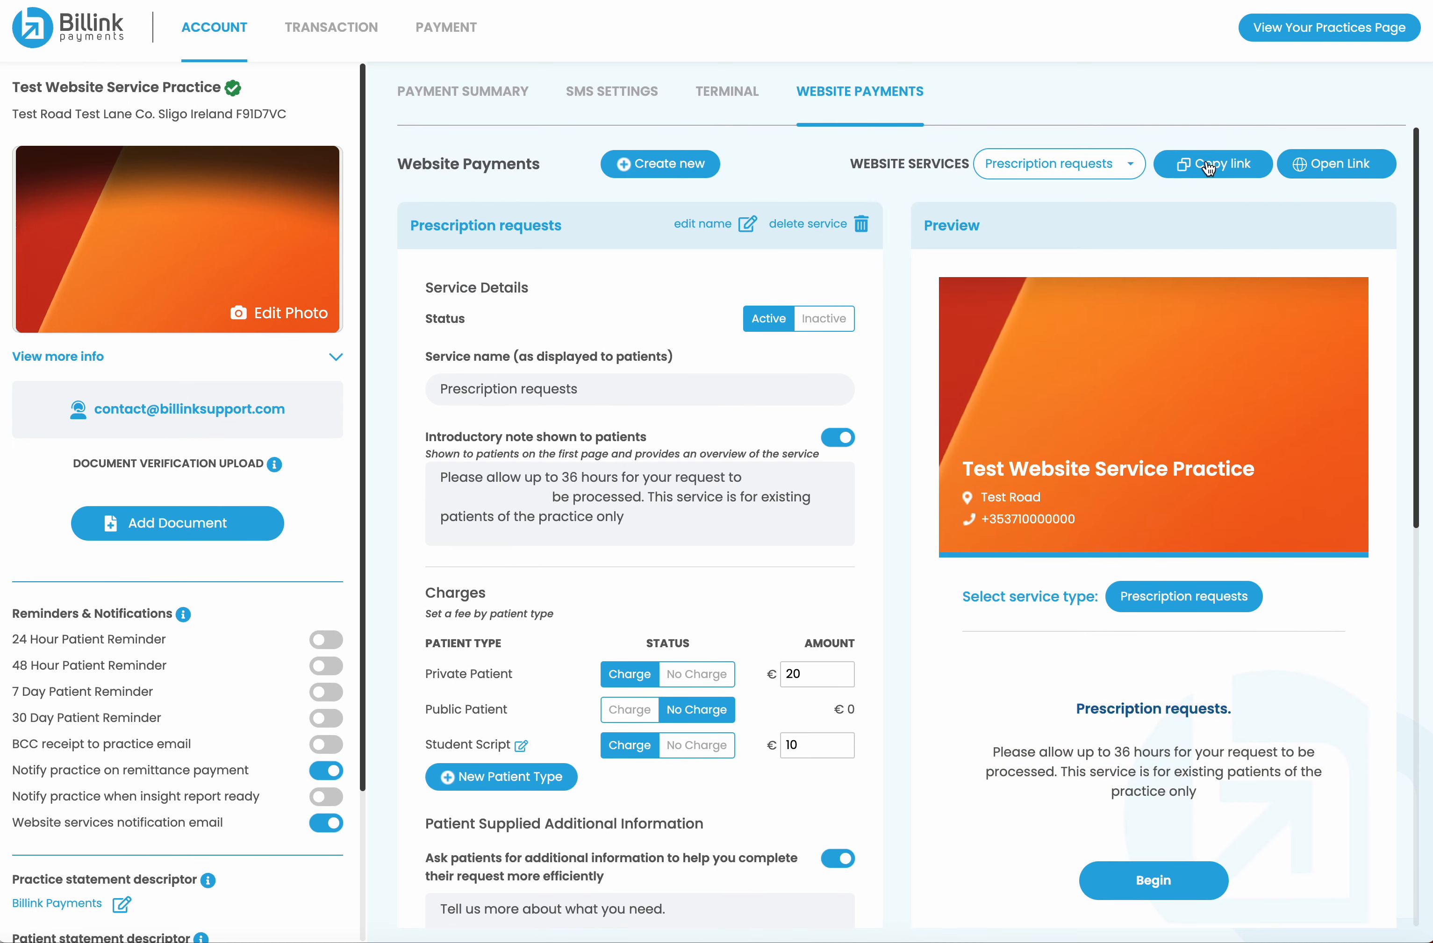
Open the Prescription requests patient page from the service's single-service shareable link
click(1217, 172)
click(791, 511)
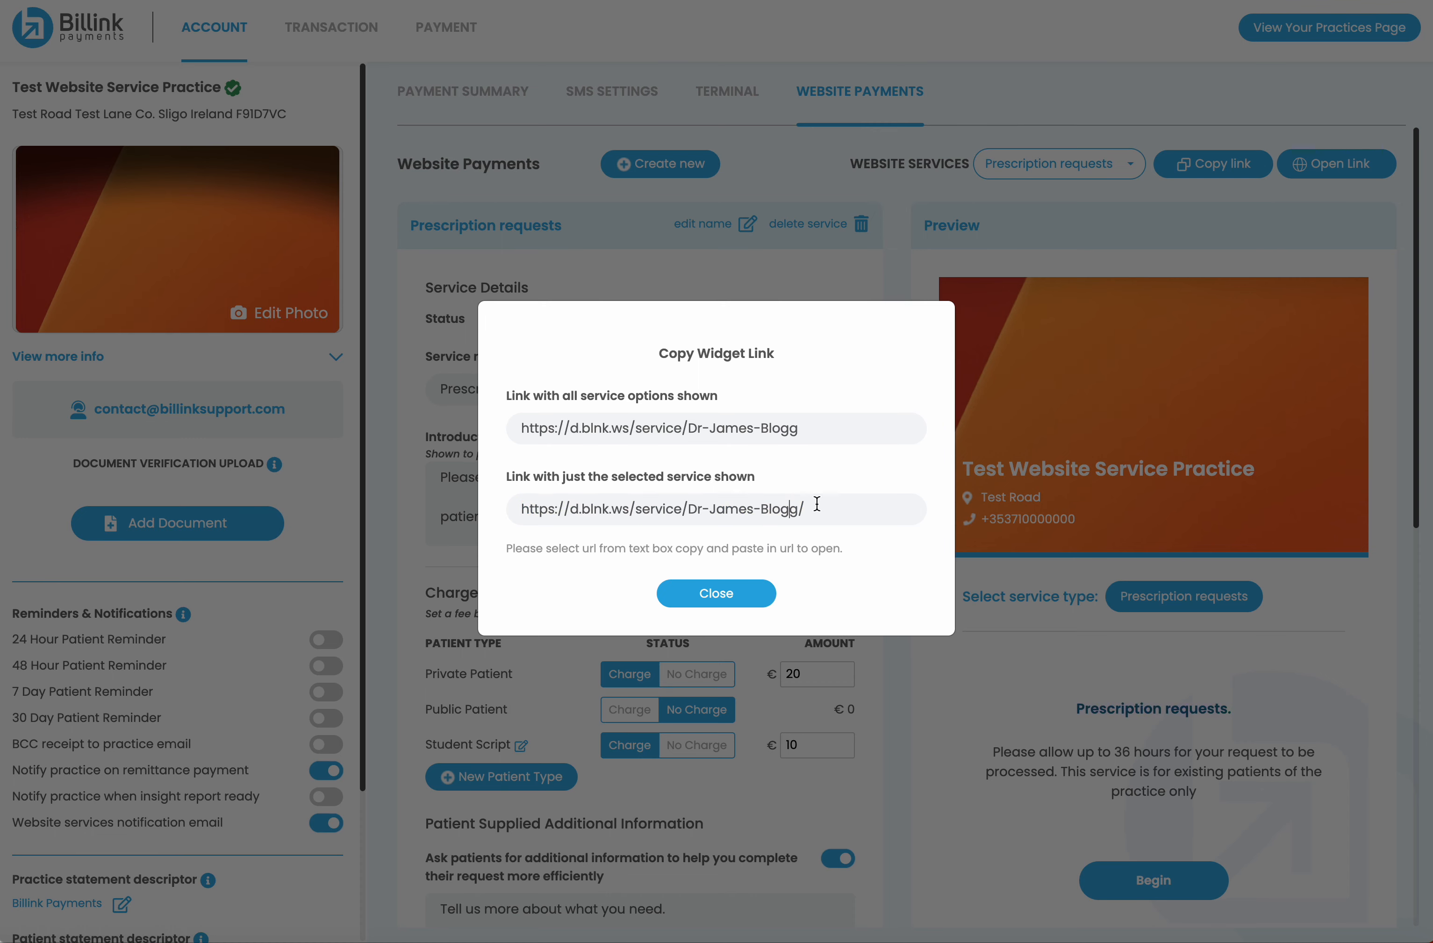
drag(824, 509, 508, 507)
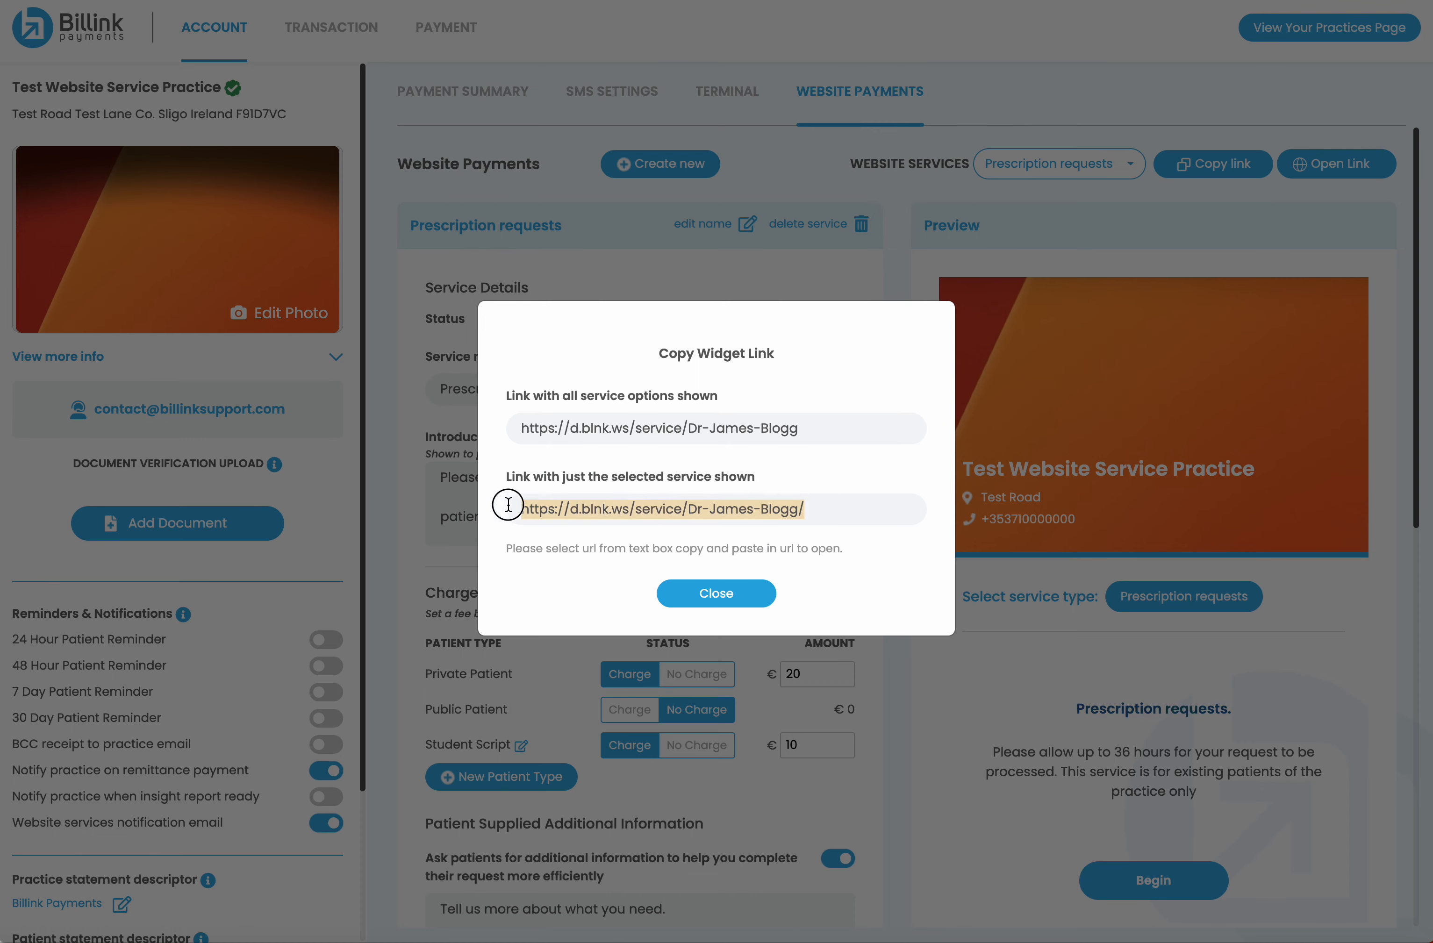
click(731, 594)
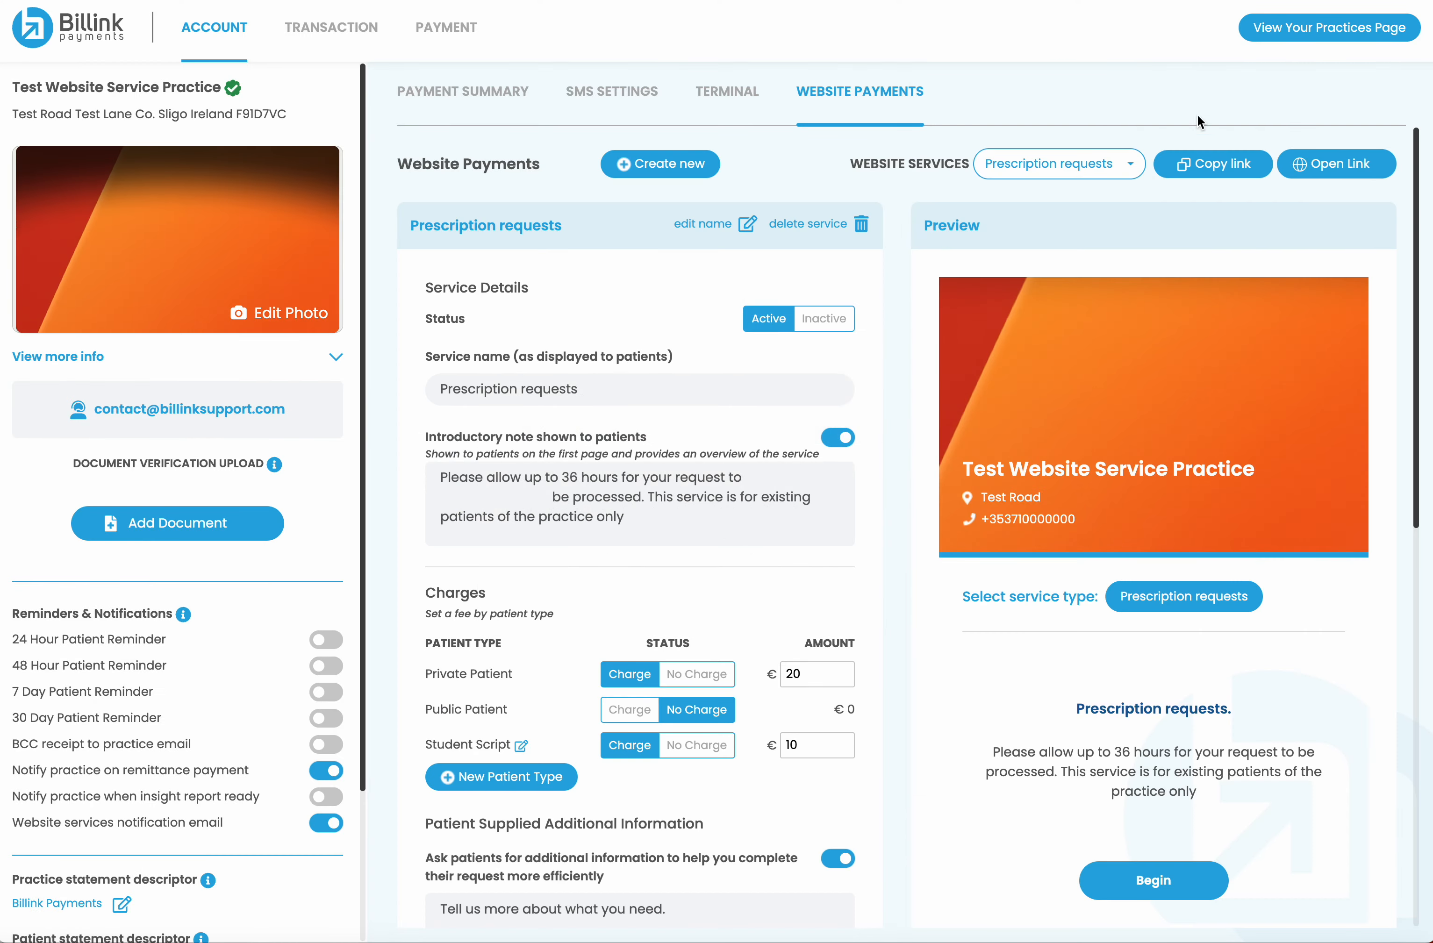
click(1358, 167)
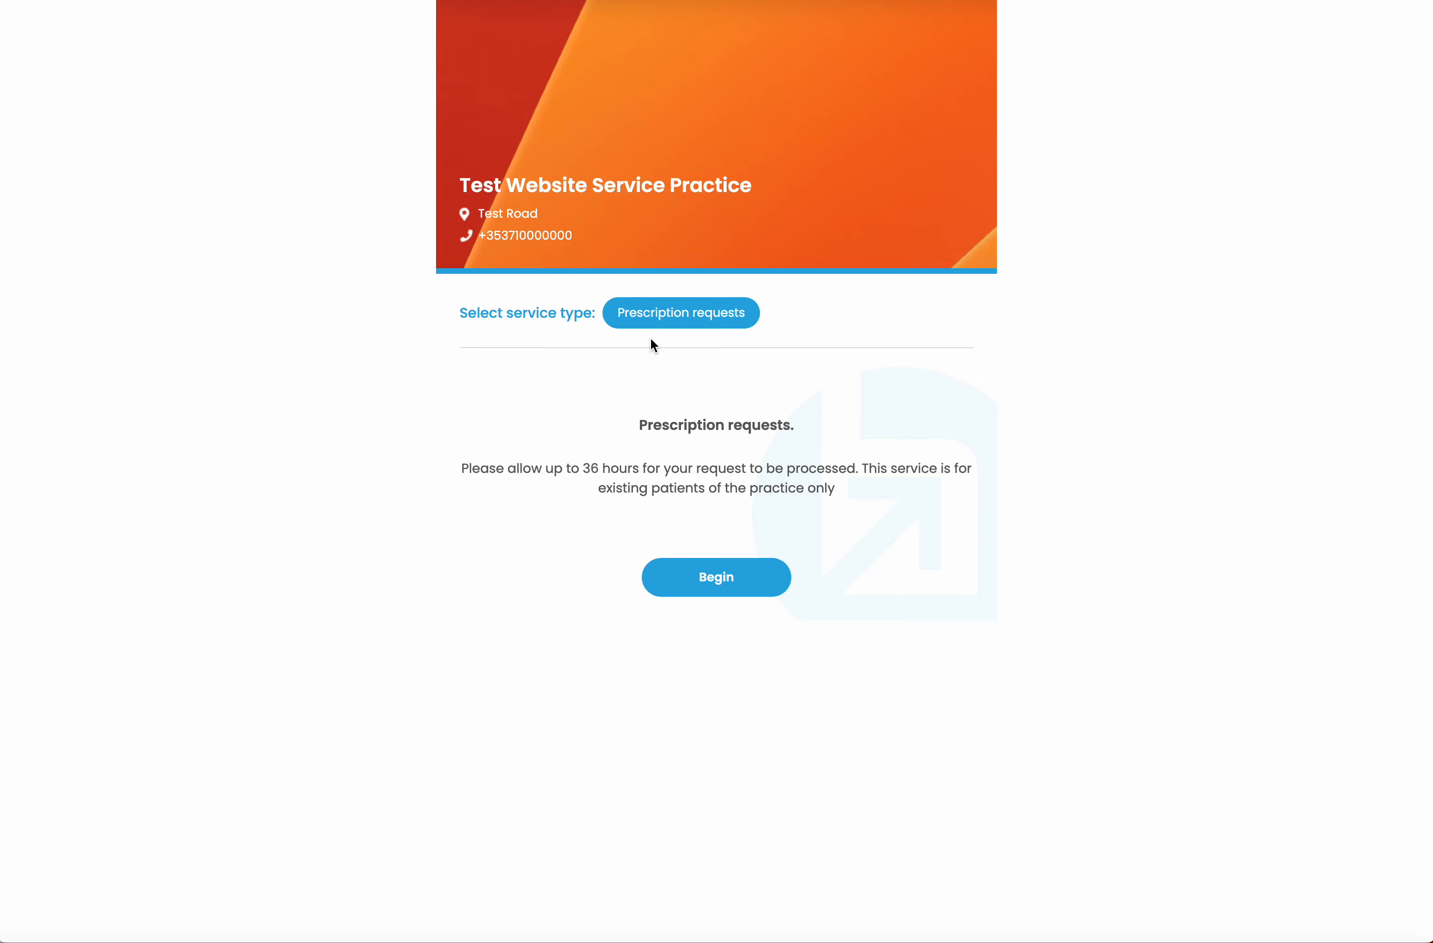
Enter the patient's name, date of birth and usual doctor, marking them private with Student Script type
click(717, 578)
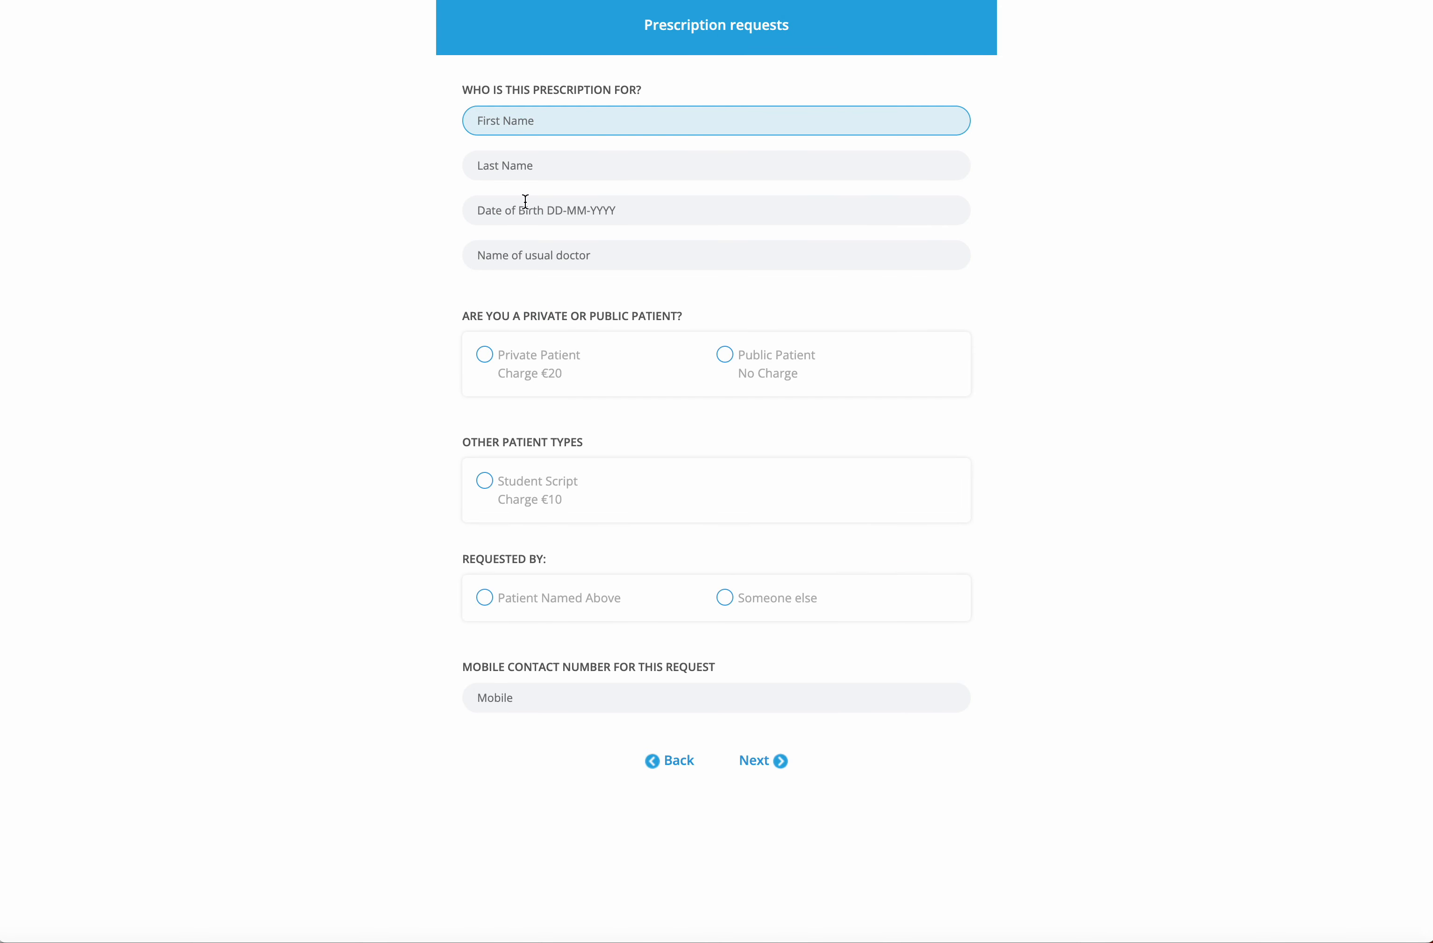
text(Sean)
key(Tab)
text(Test)
key(Tab)
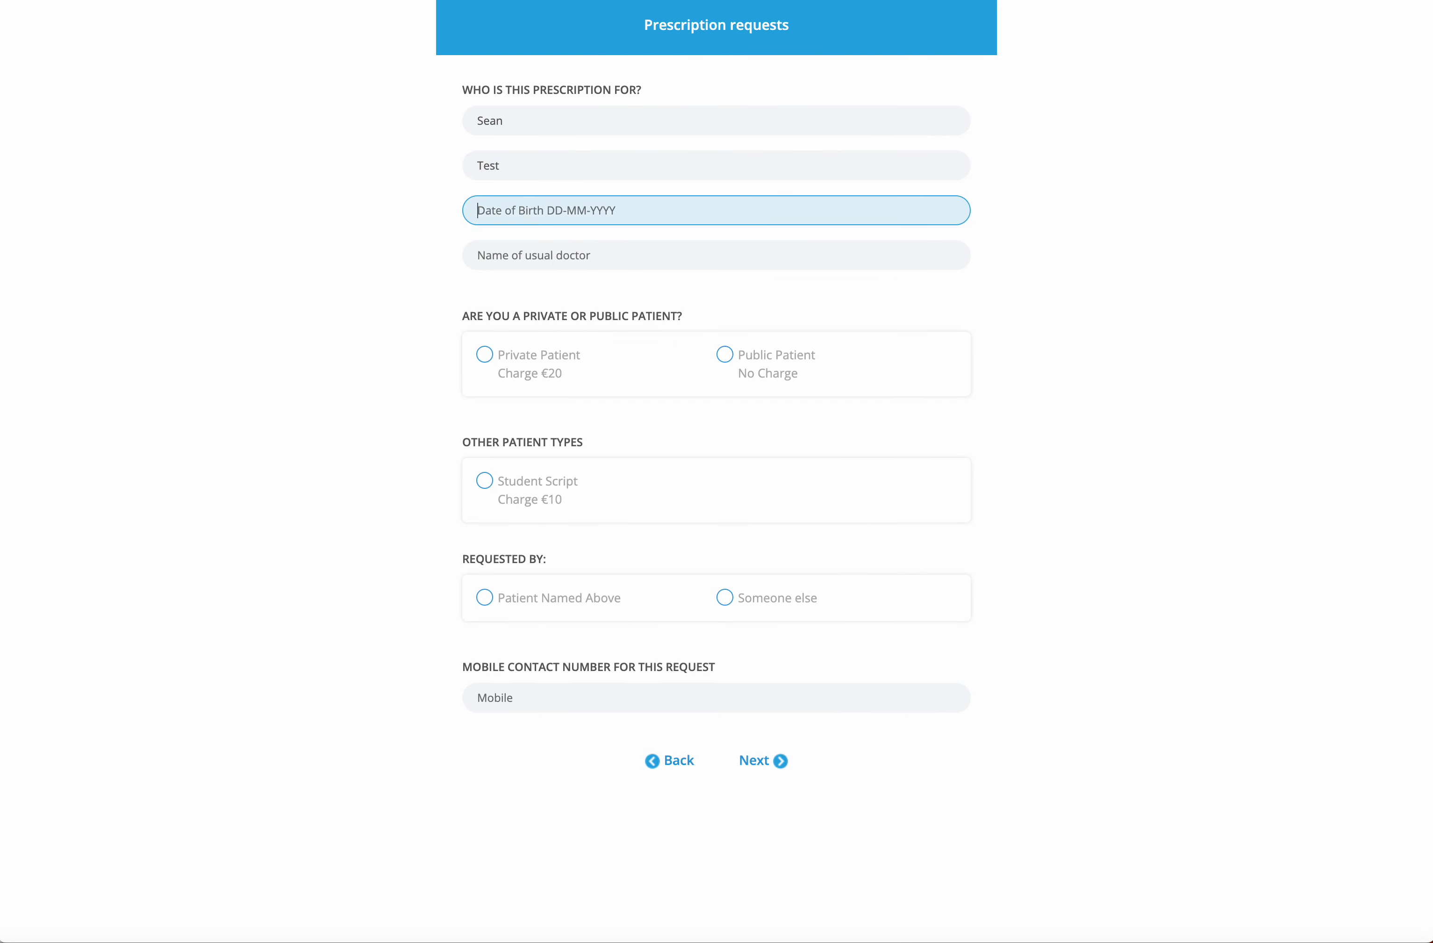
text(25-11-19)
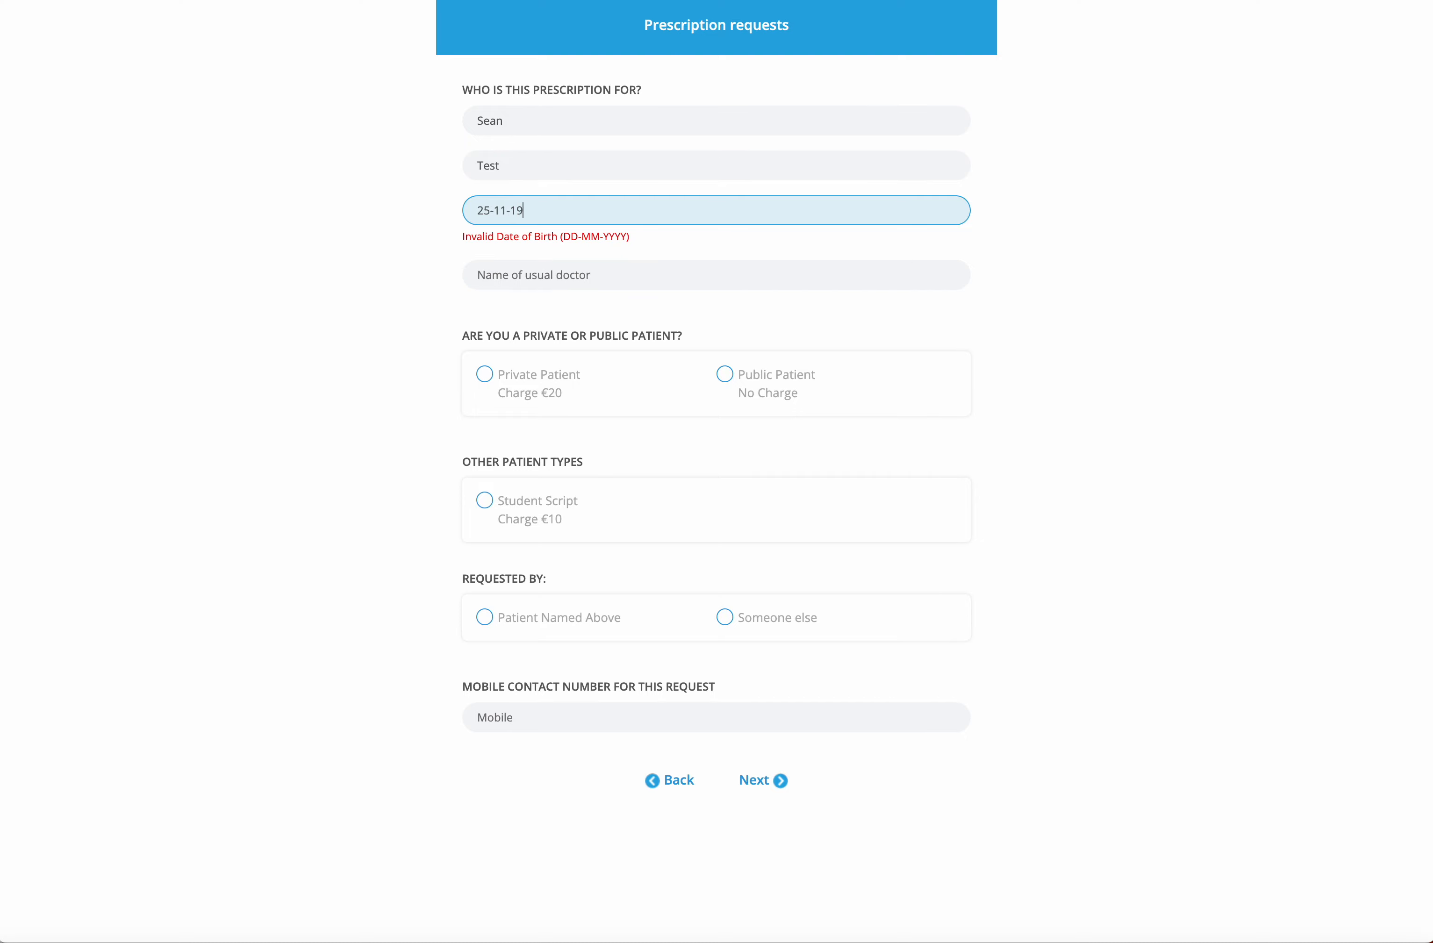
text(90)
key(Tab)
text(Test Doctor)
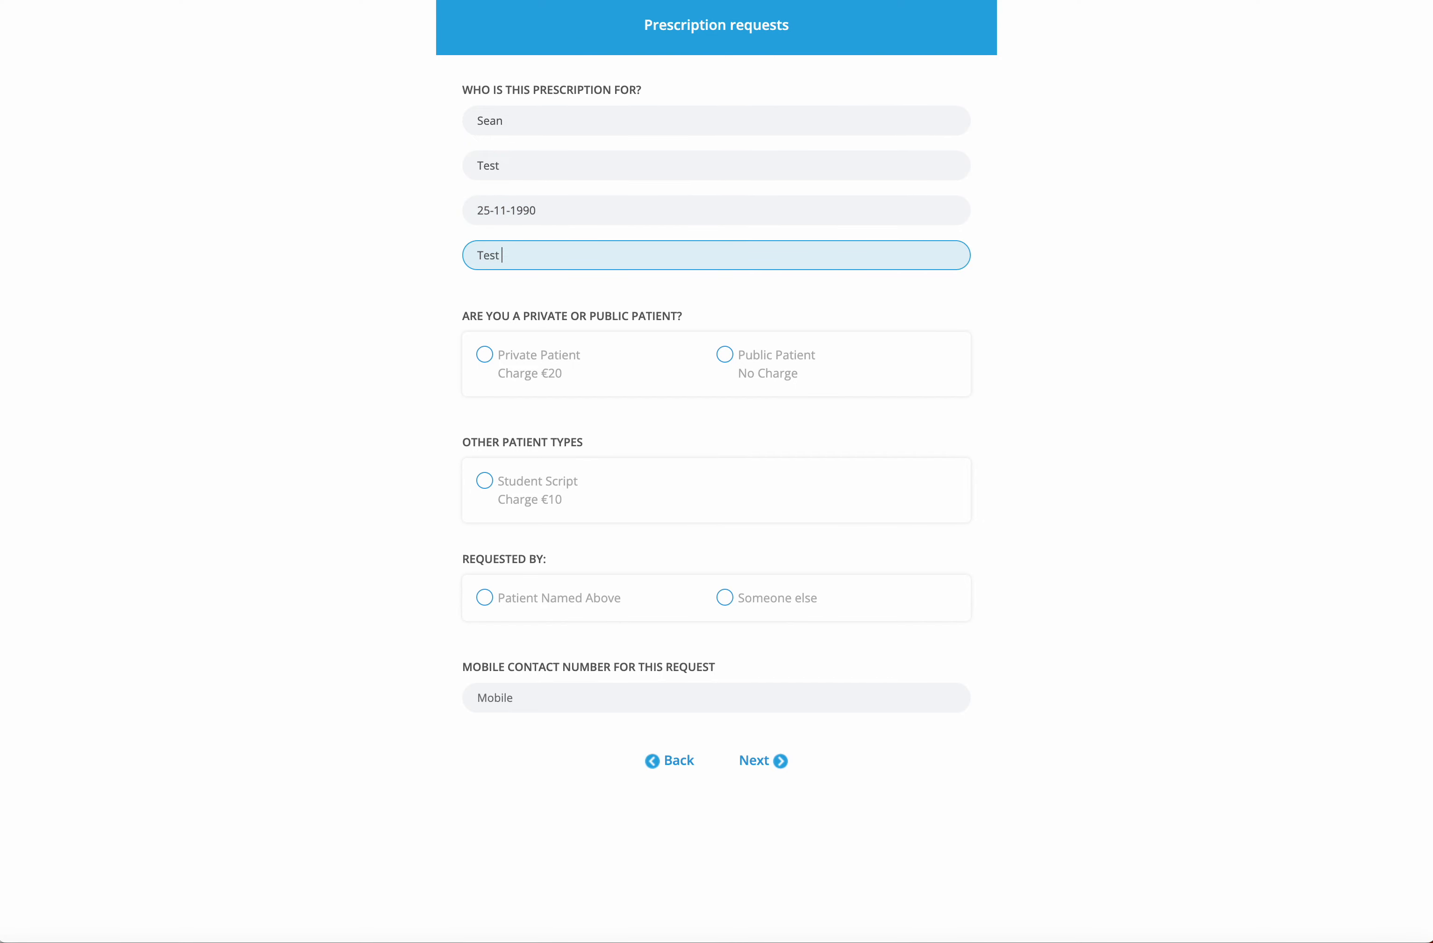
click(486, 358)
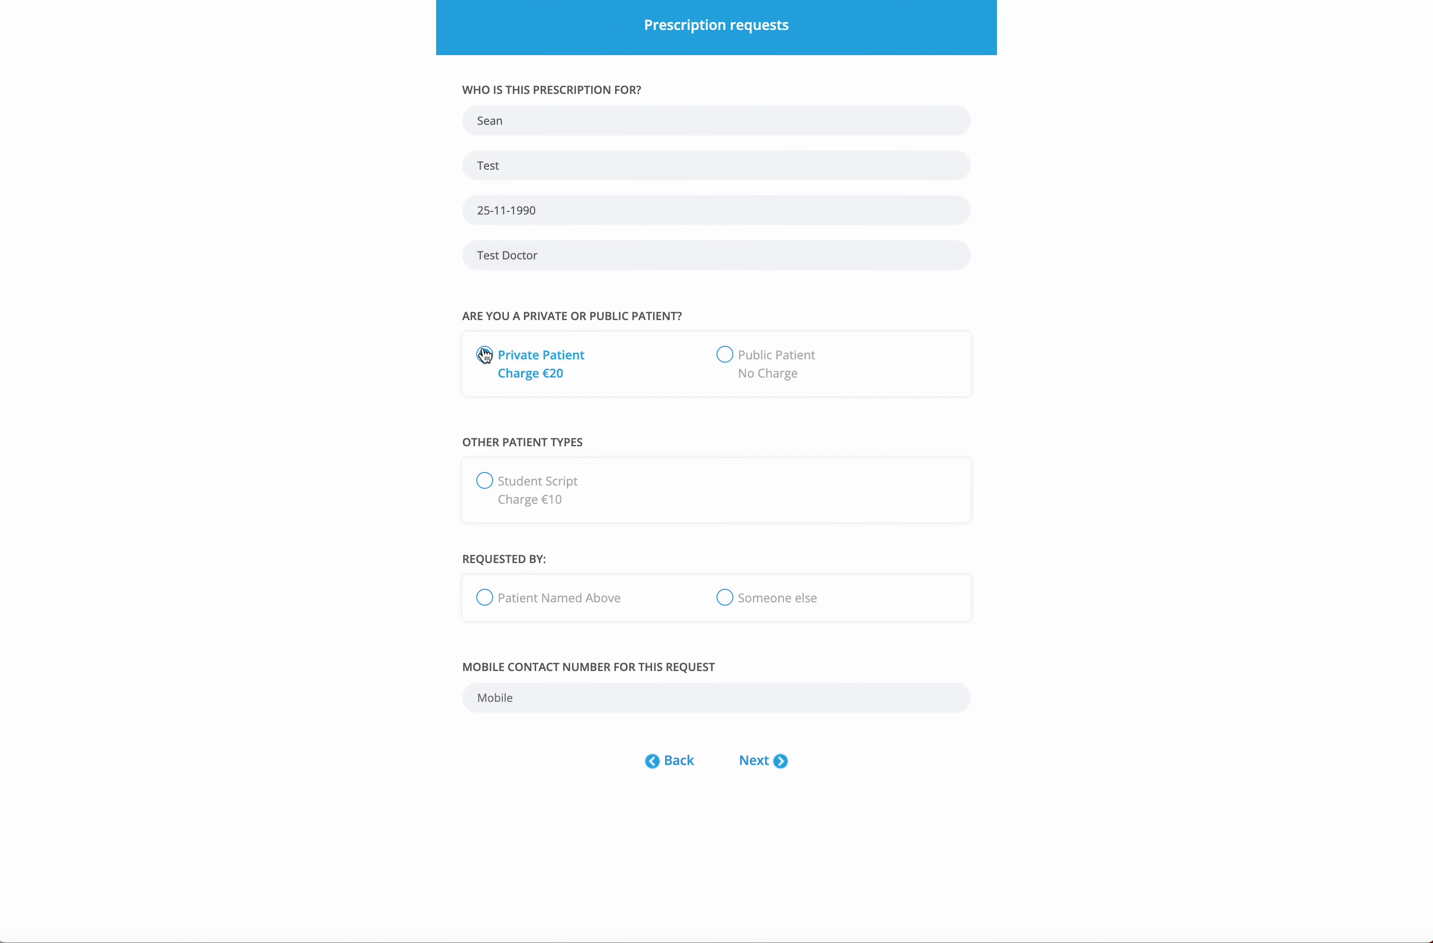
click(487, 484)
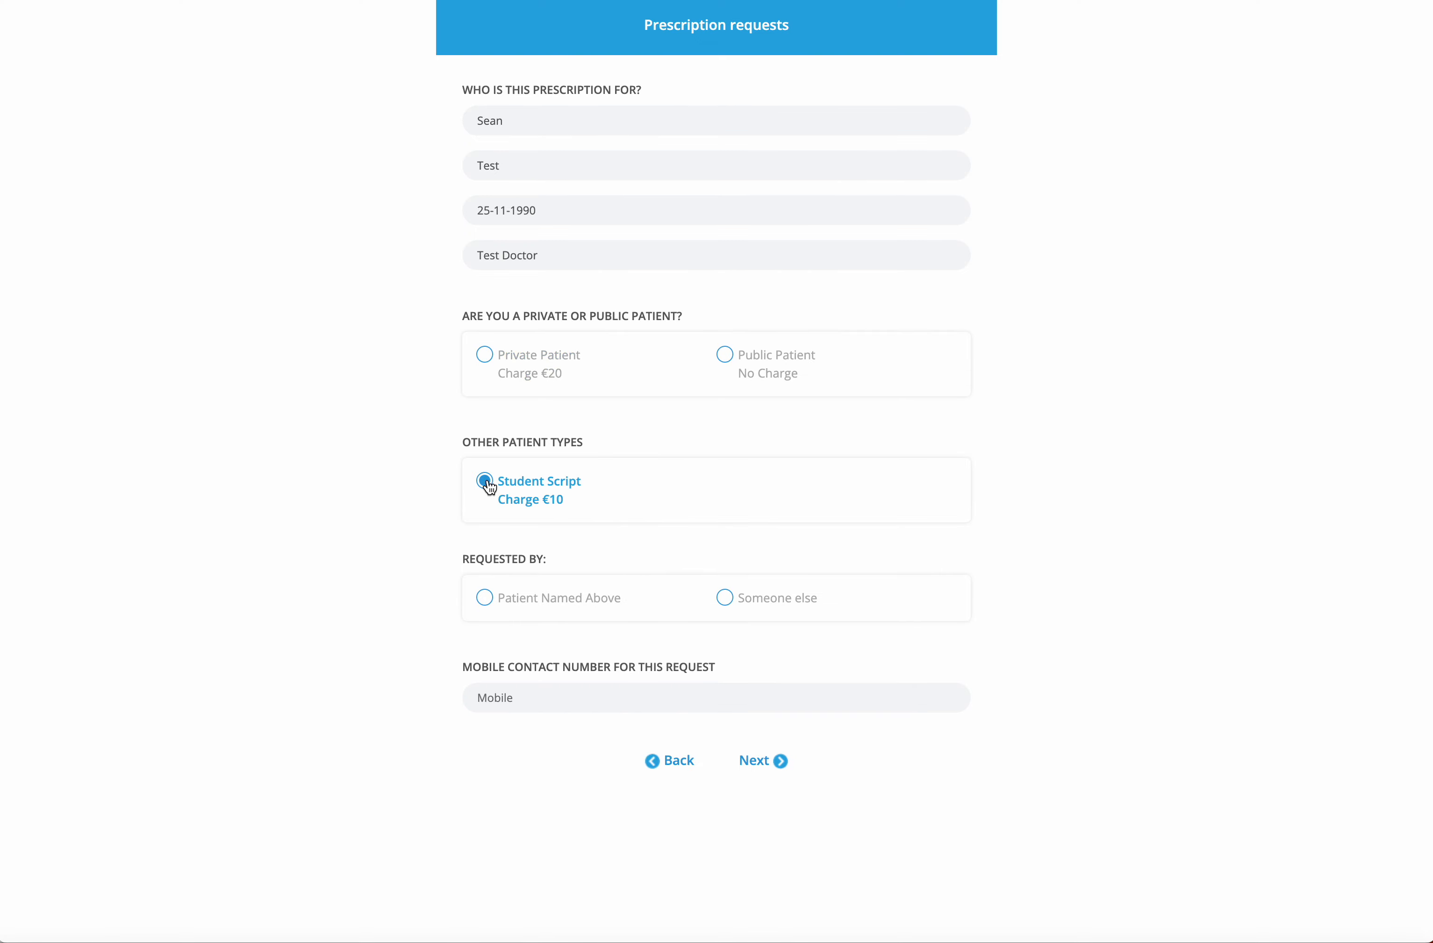
Make the patient named above the requester, enter a mobile contact number, and continue
click(726, 600)
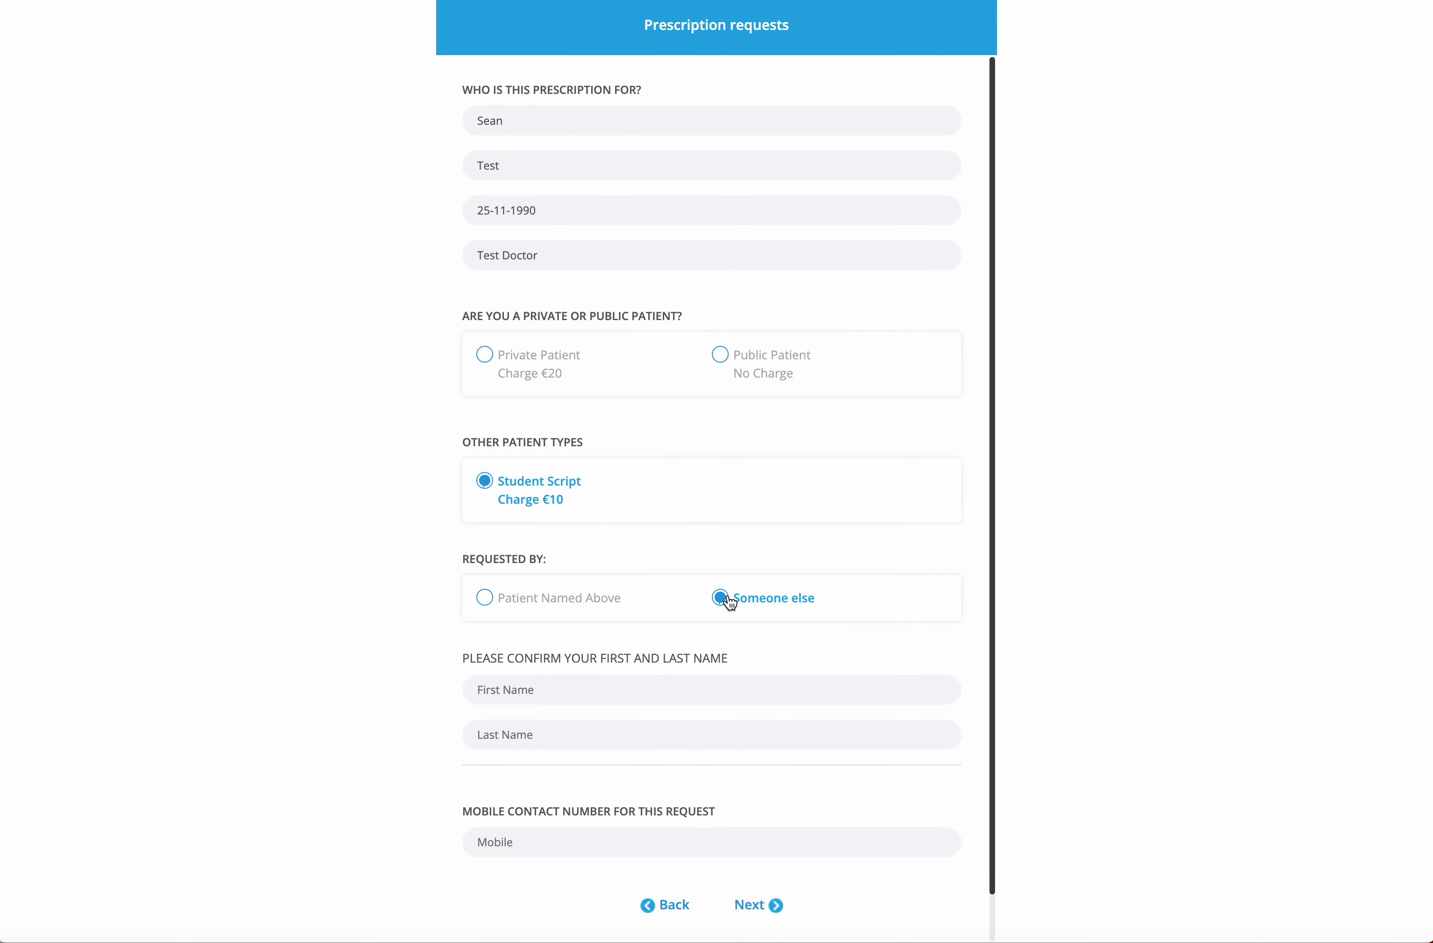
click(487, 599)
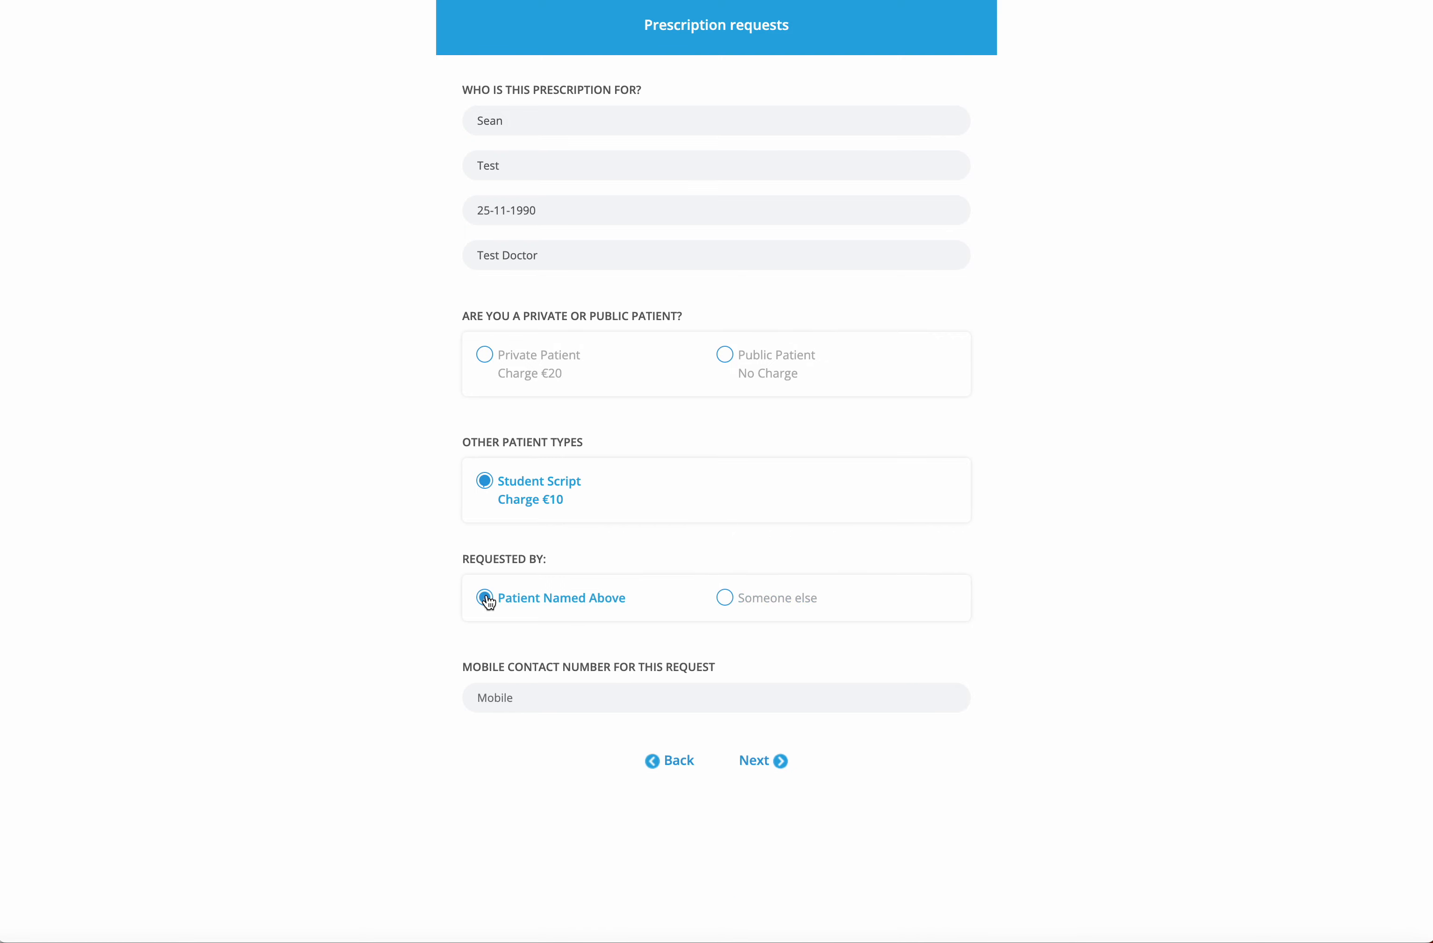
click(531, 695)
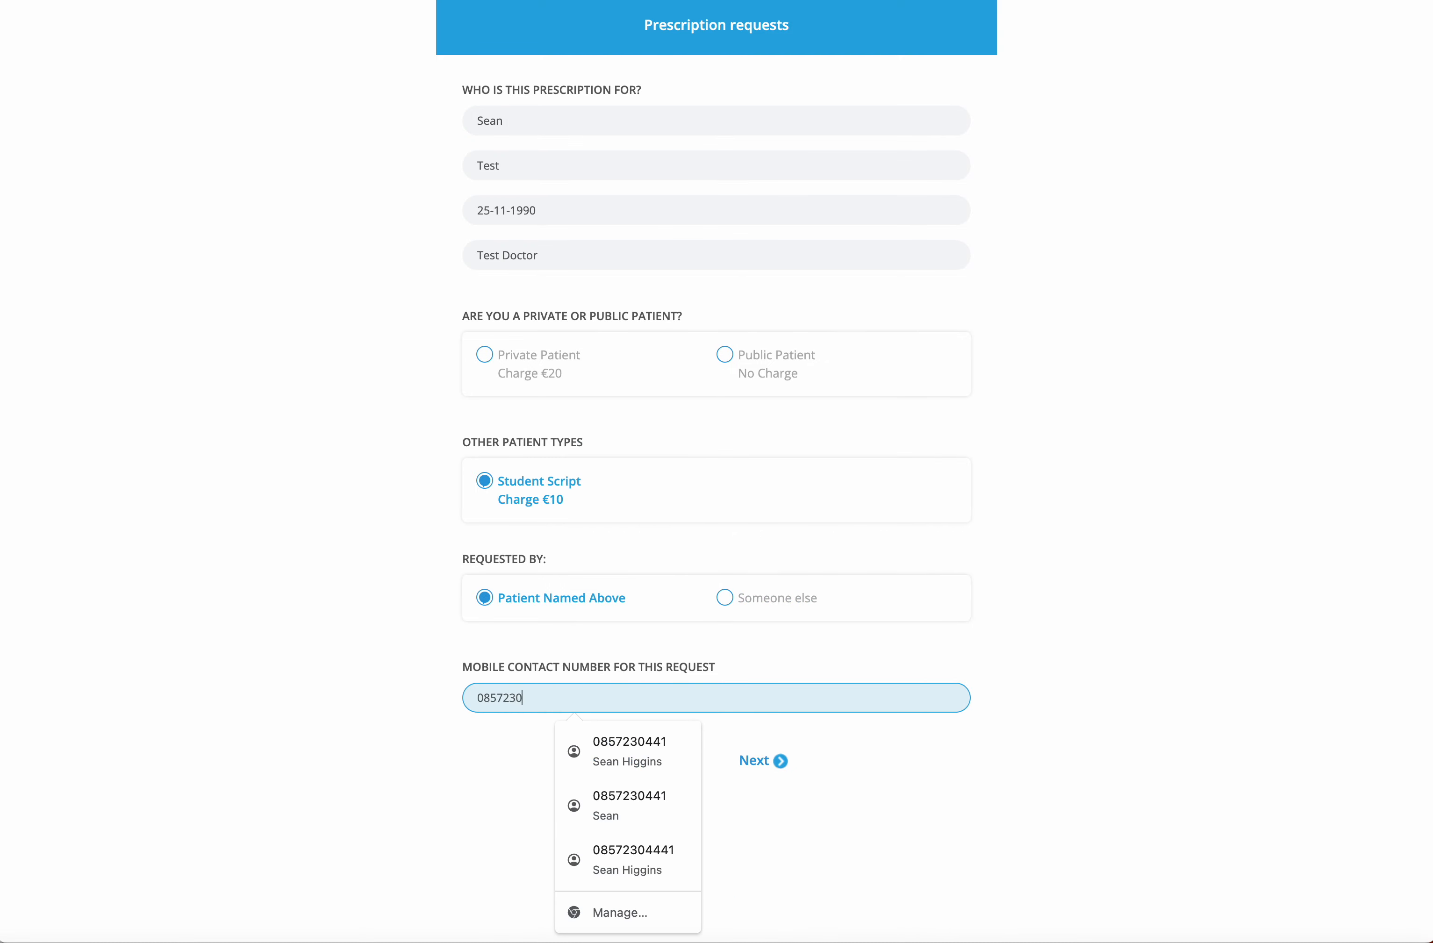
click(754, 762)
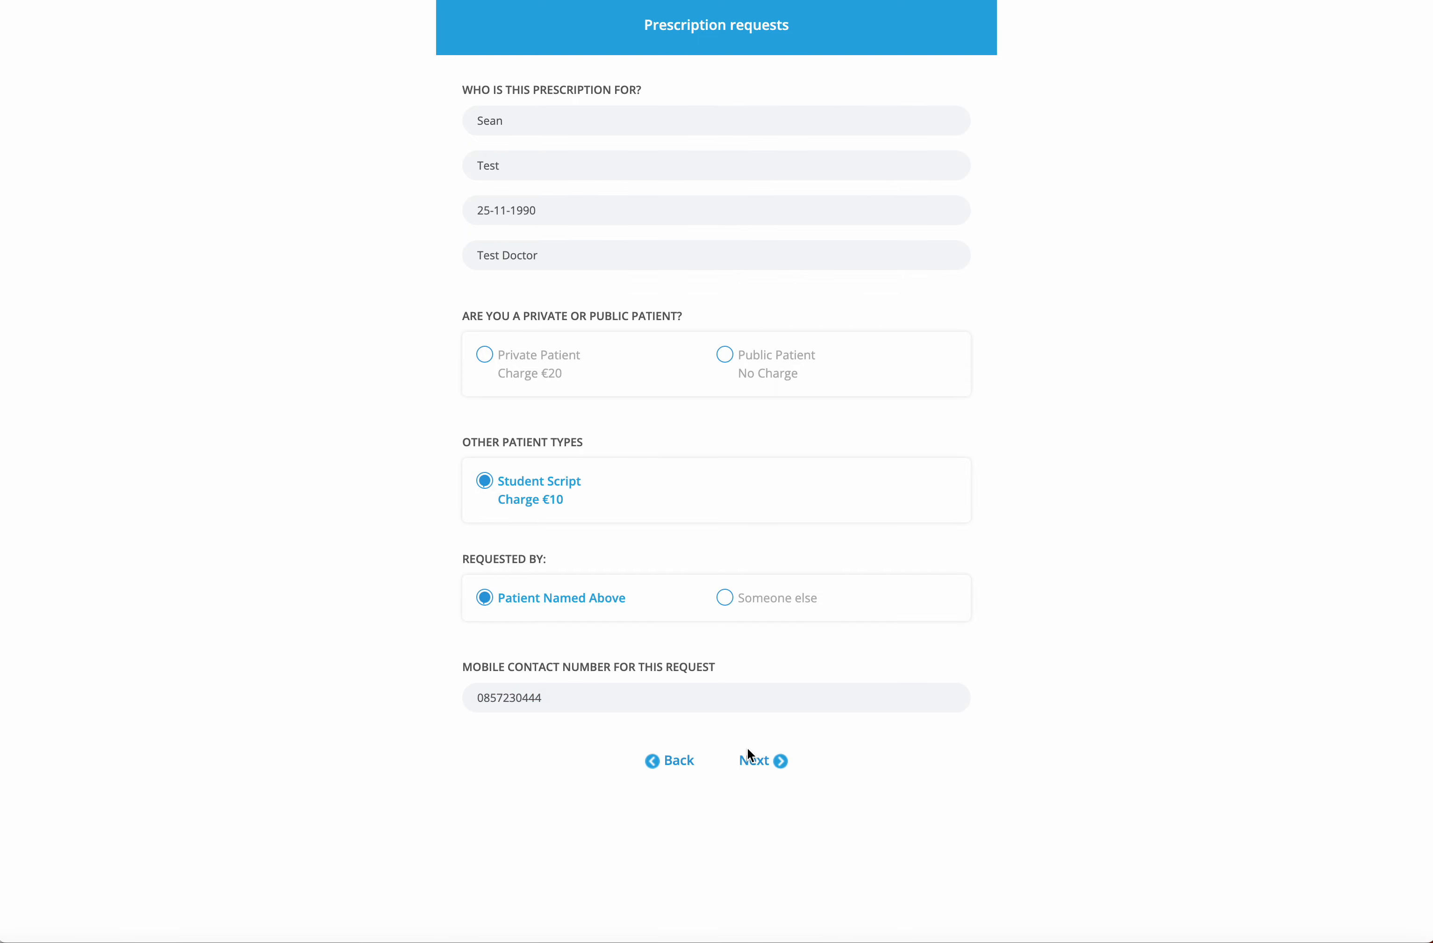
click(749, 755)
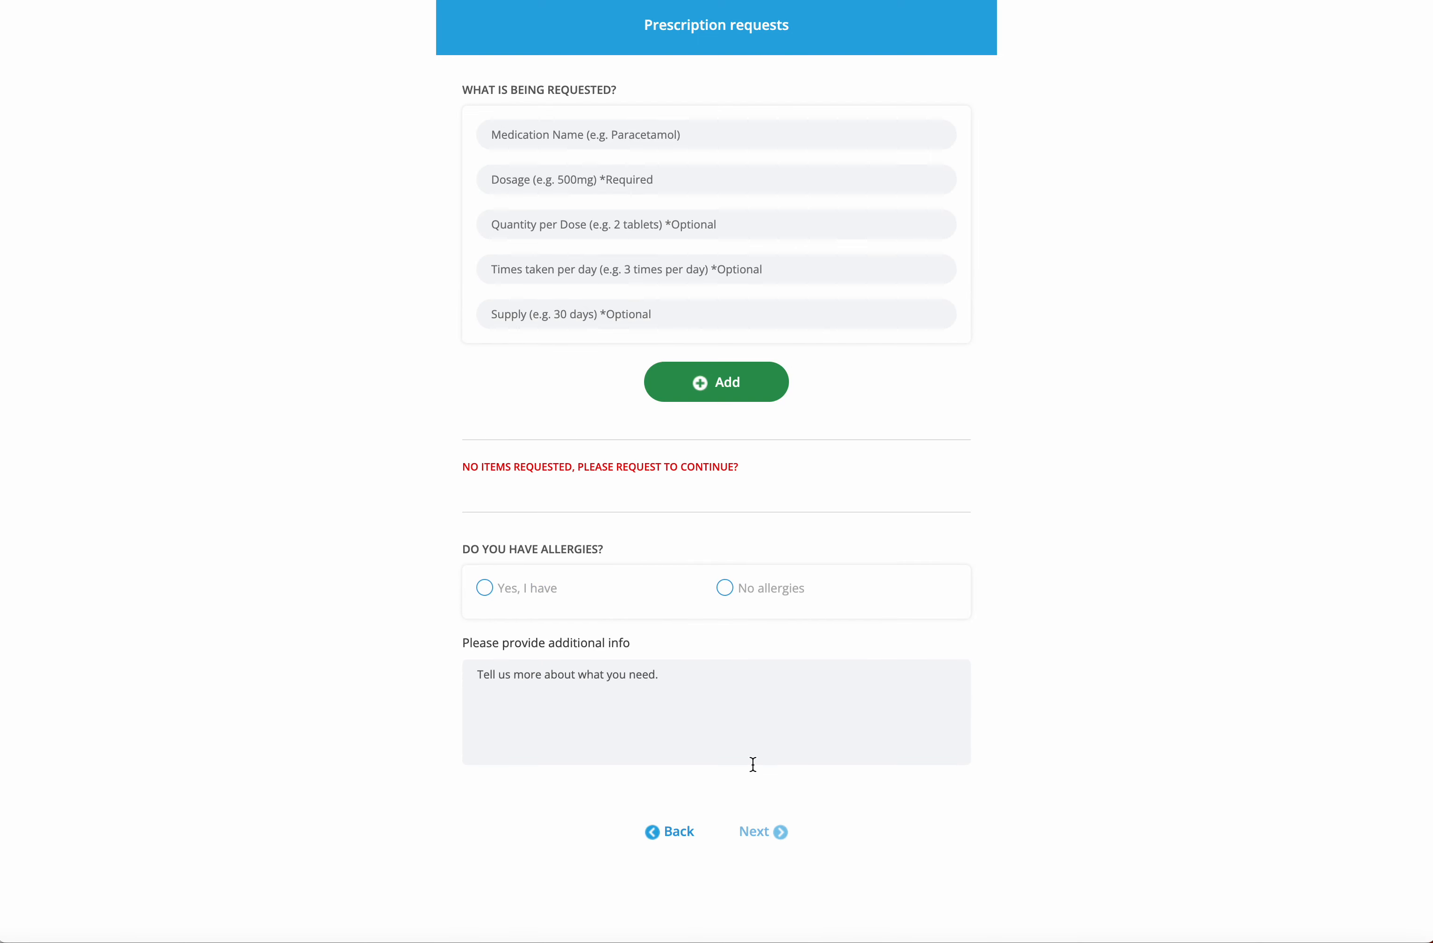
Add Zoton 30mg with a 30-day supply to the requested medications
click(556, 138)
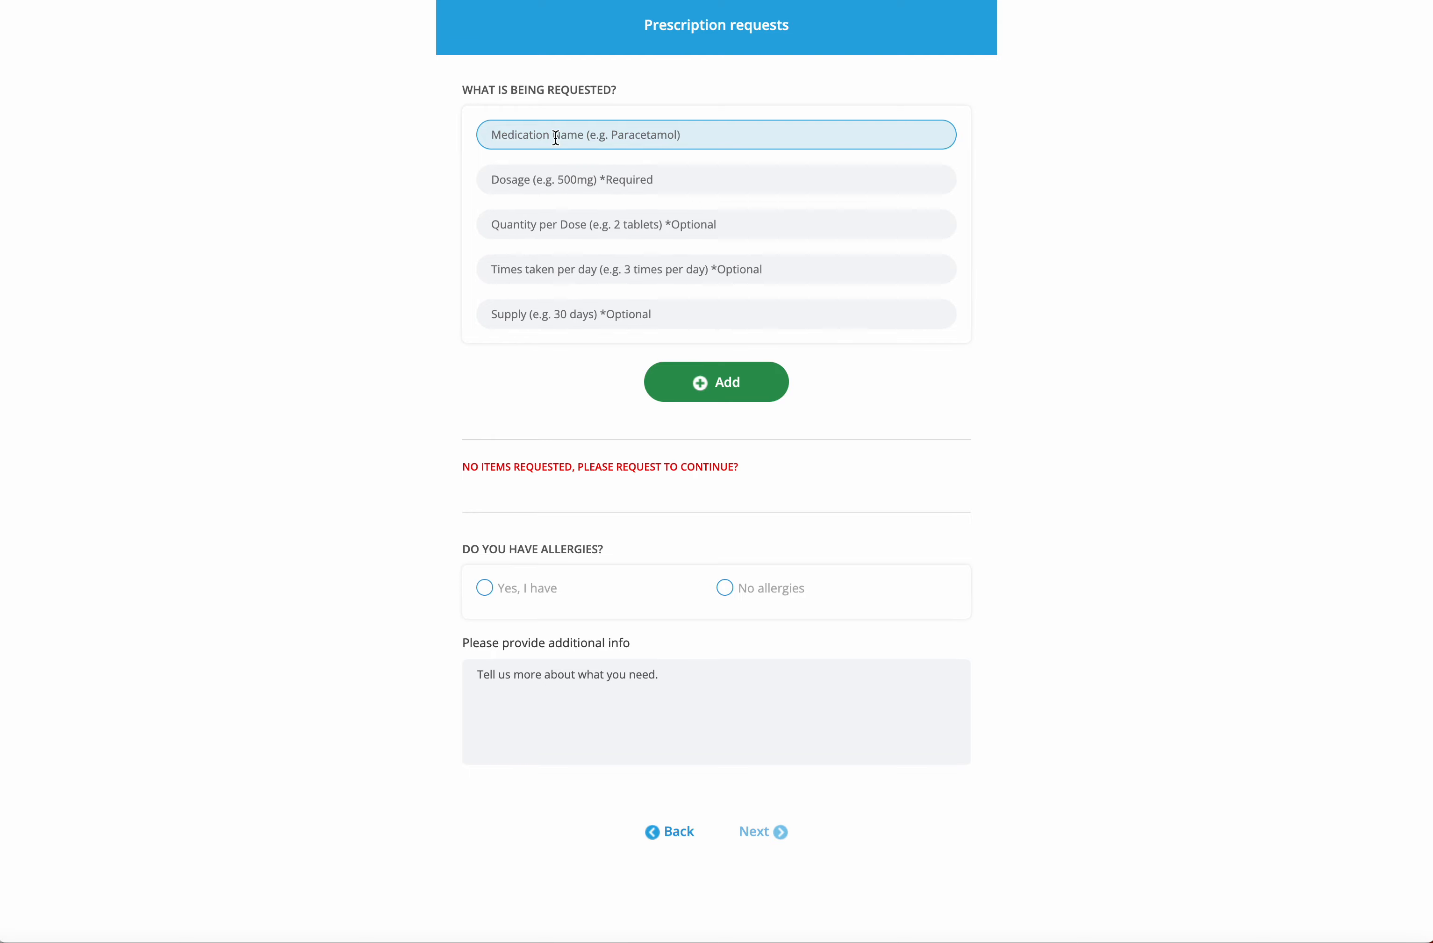
text(Zoton)
key(Tab)
text(30mg)
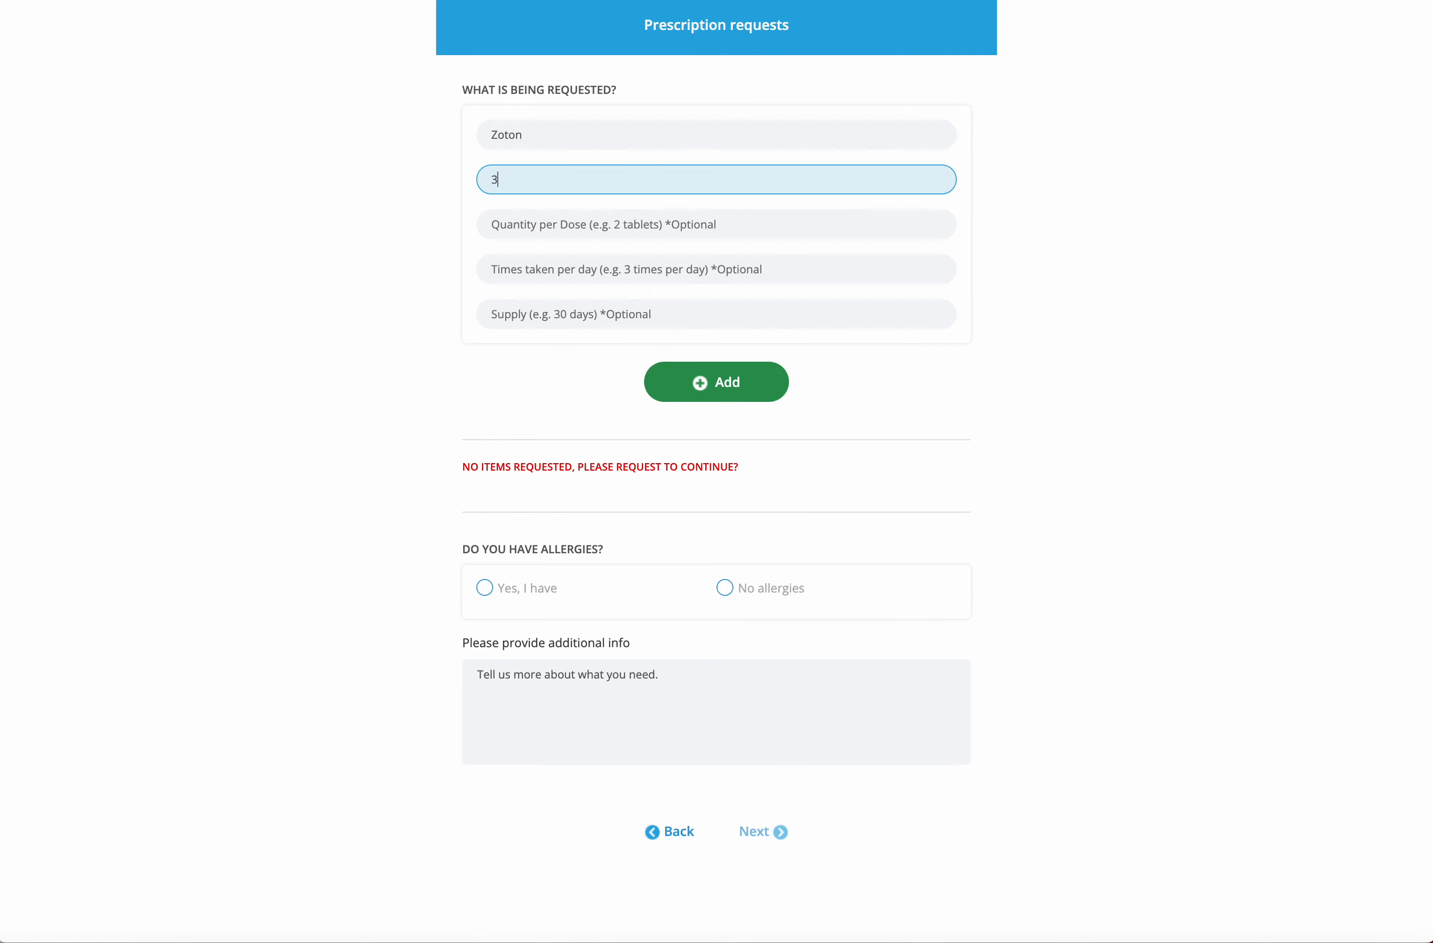
key(Tab)
key(Tab)
key(Tab)
key(Tab)
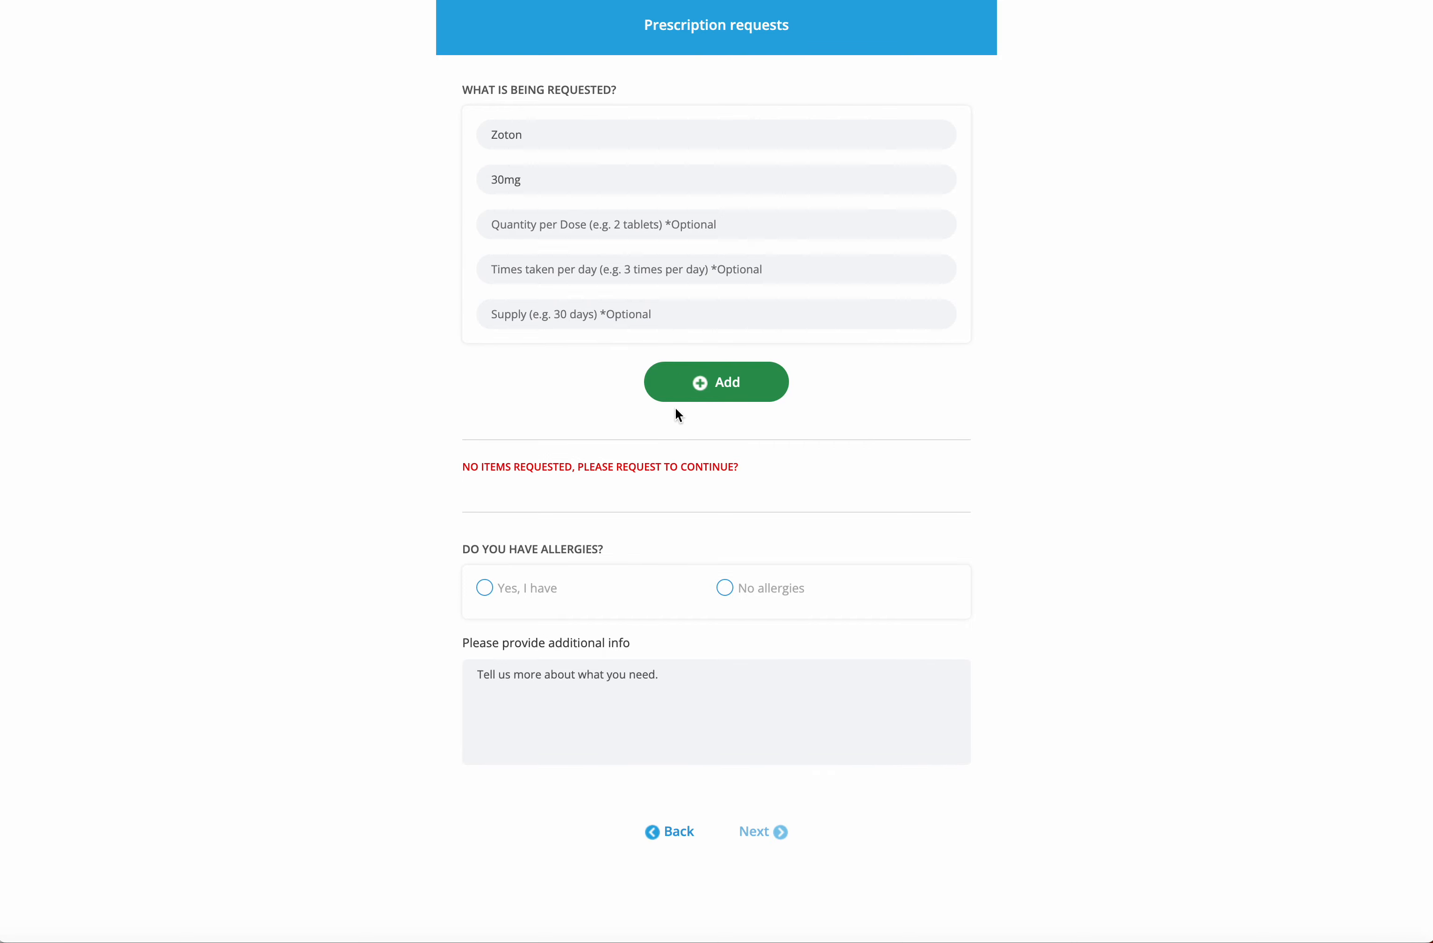
click(596, 315)
text(30)
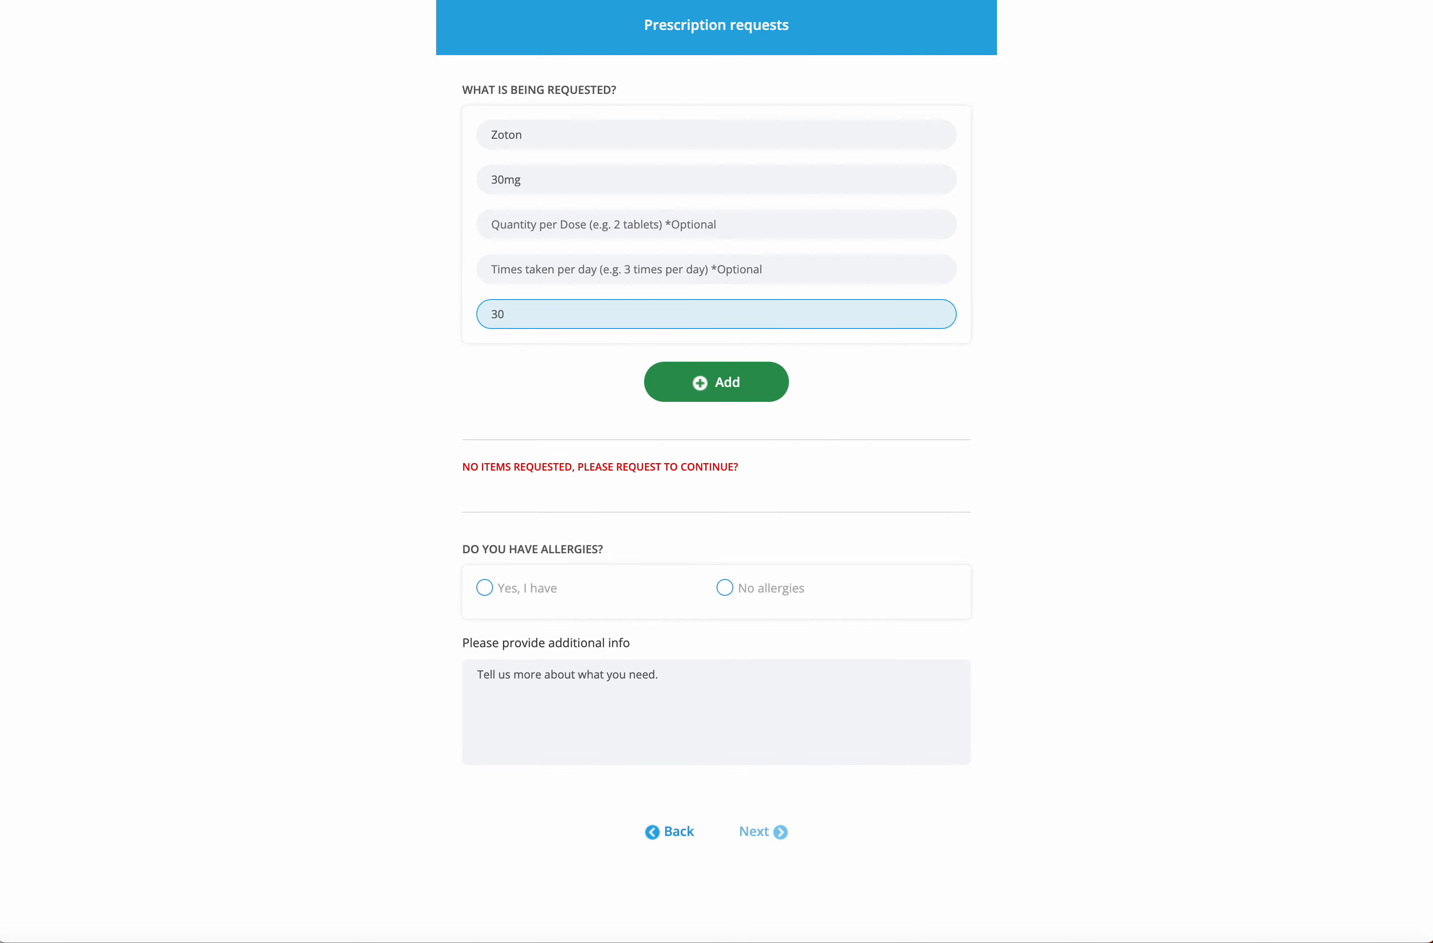
click(899, 416)
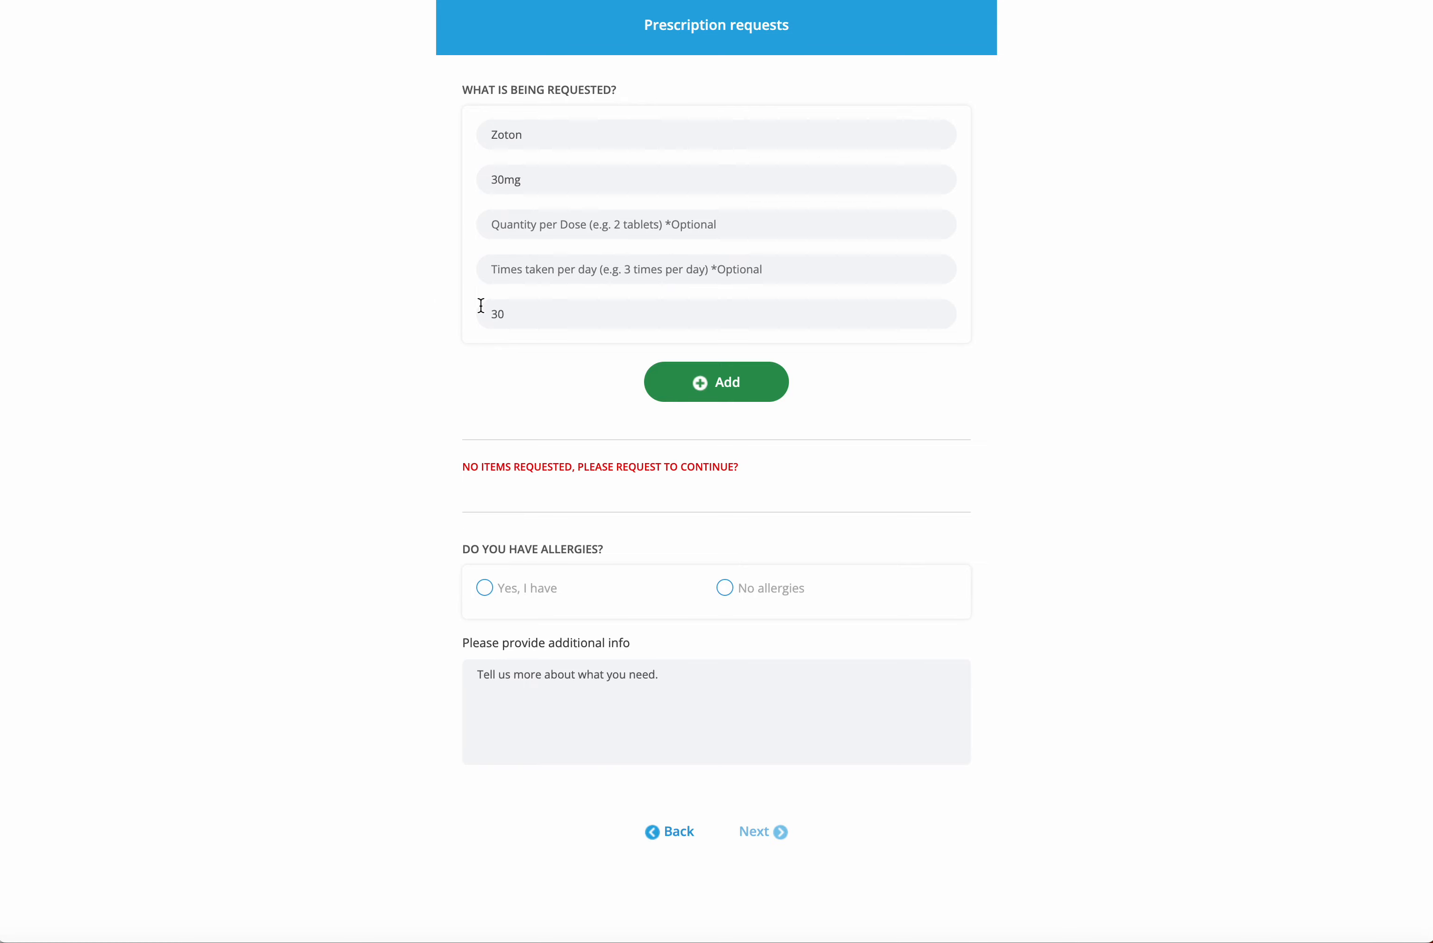
click(519, 313)
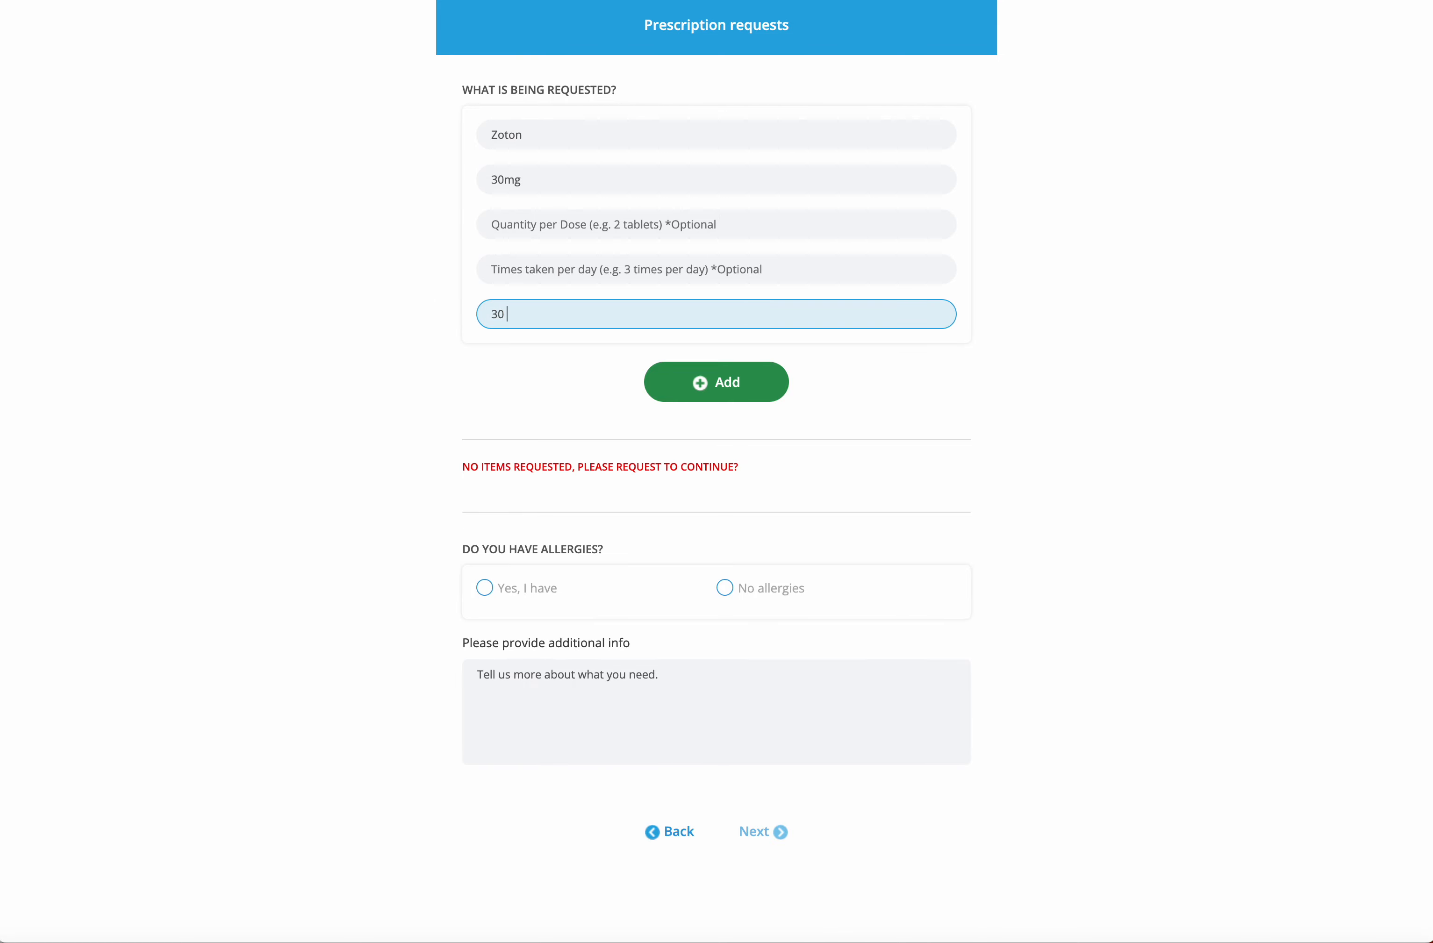
click(711, 385)
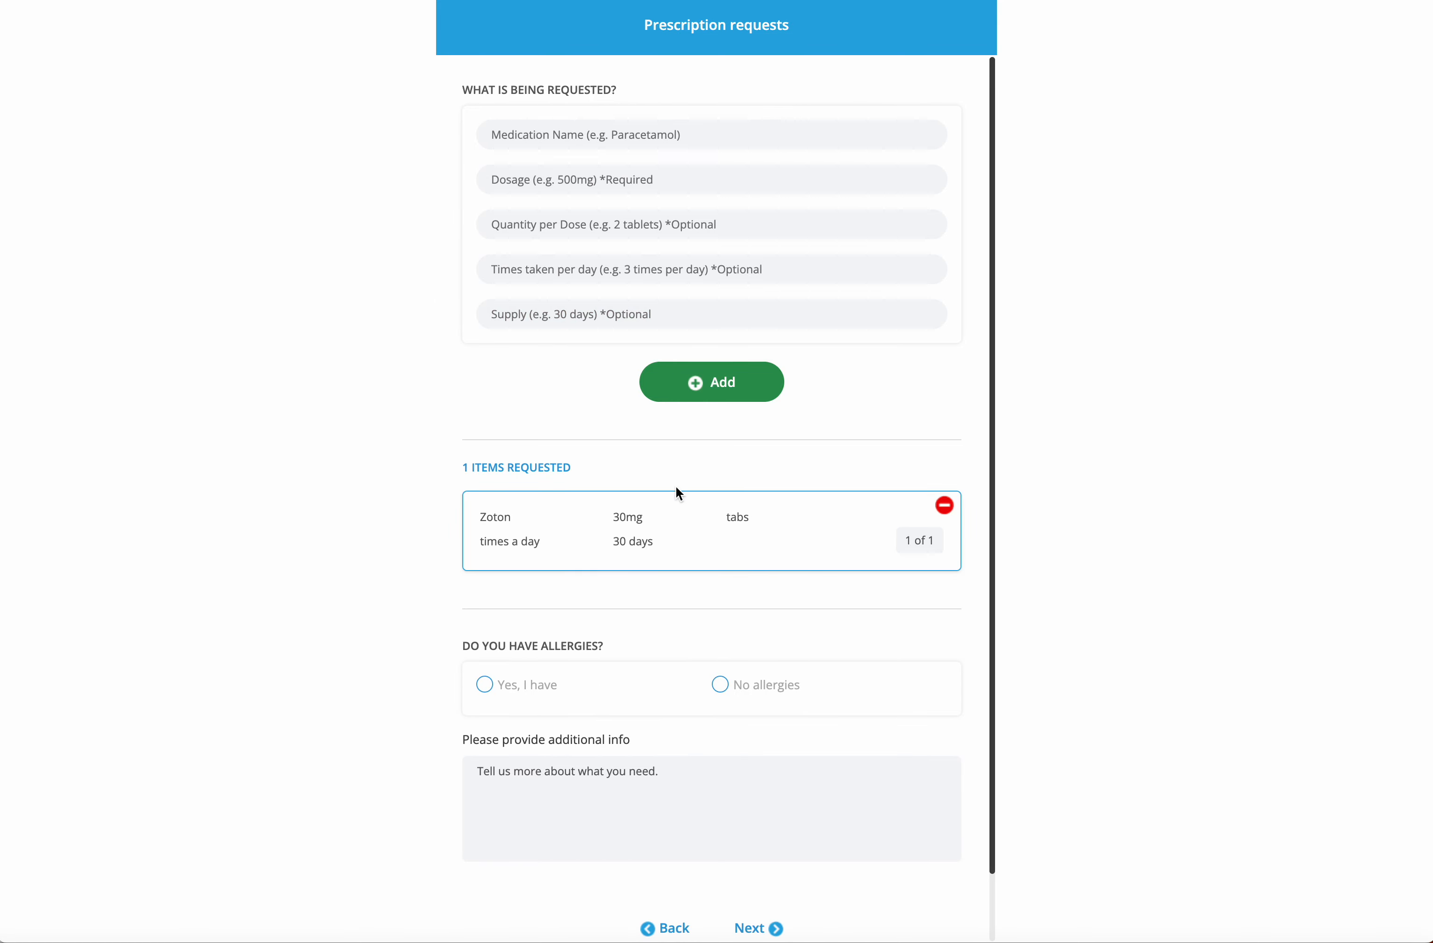
Add Ventolin with dosage 100 as the second requested medication
click(551, 138)
text(Ventolin)
key(Tab)
text(50)
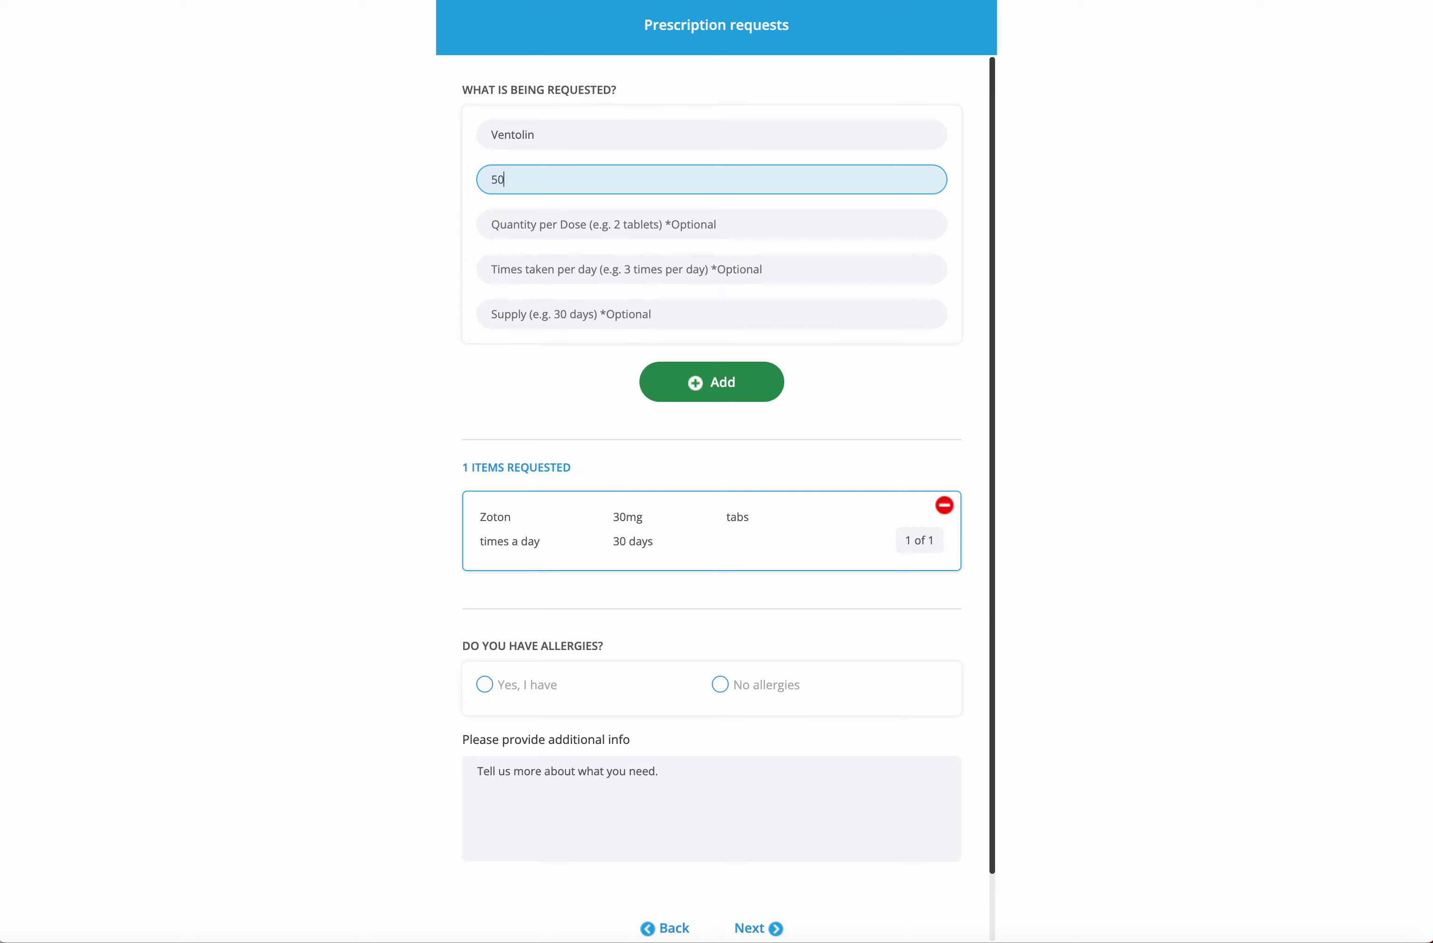
key(BackSpace)
key(BackSpace)
click(532, 229)
text(3)
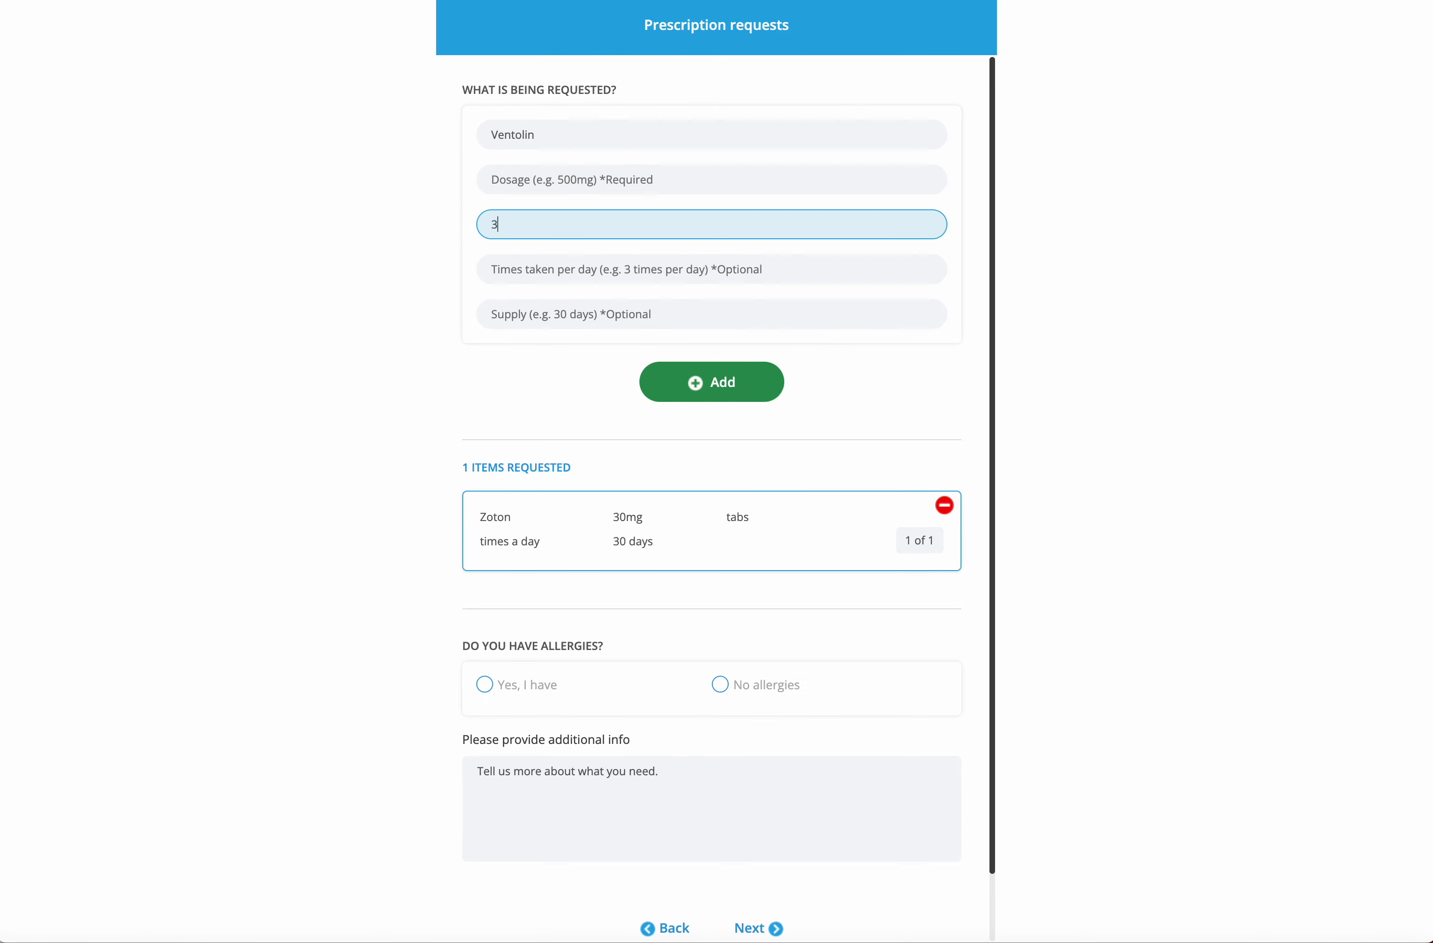
click(726, 402)
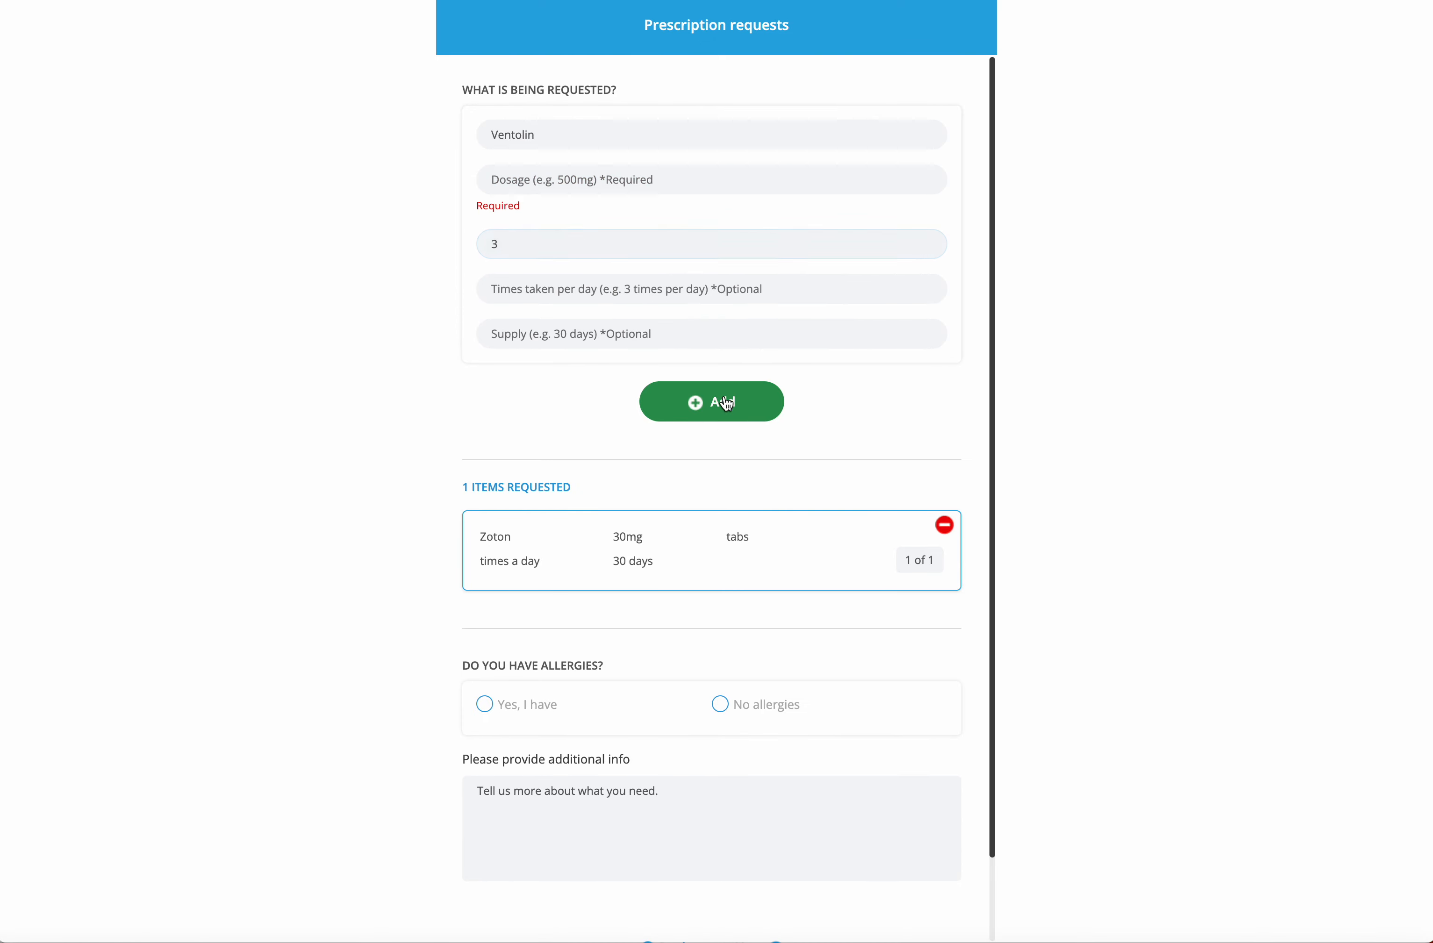
click(550, 178)
click(521, 245)
key(BackSpace)
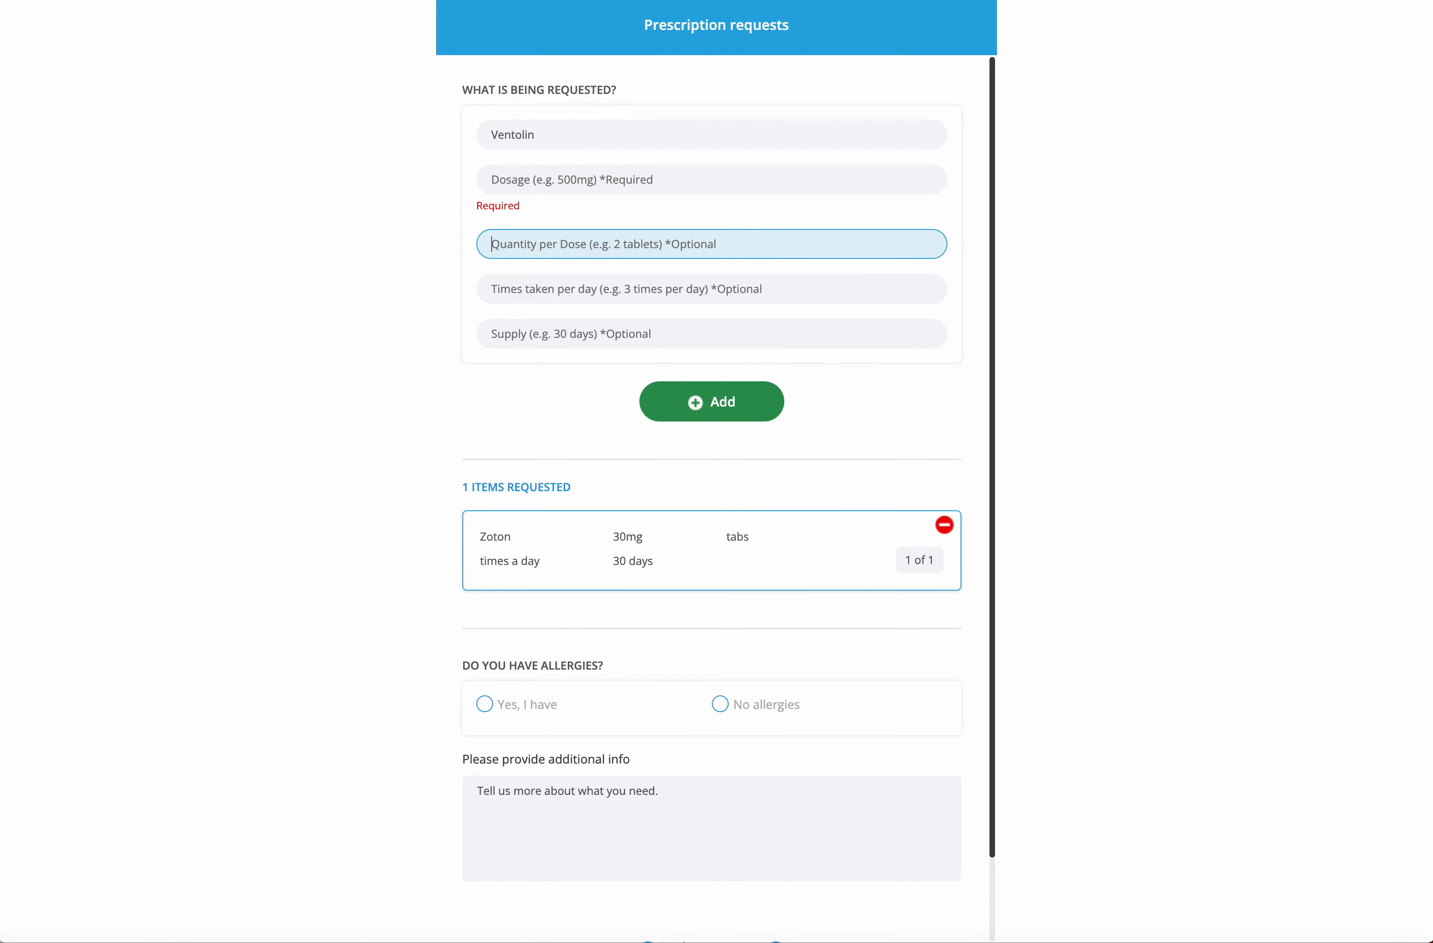
click(521, 182)
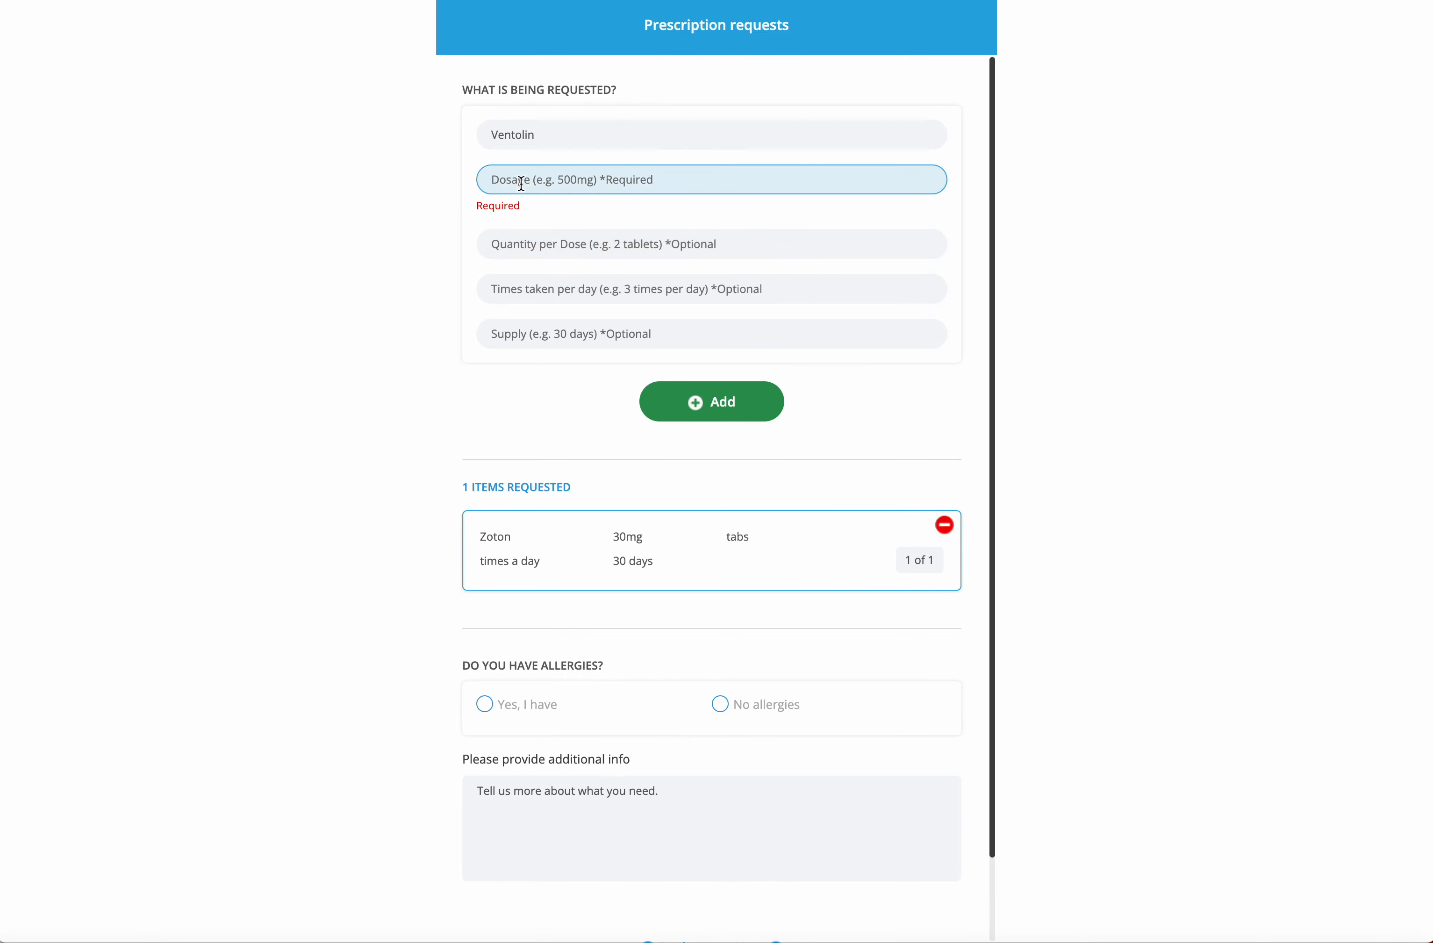
text(100)
click(729, 416)
click(730, 386)
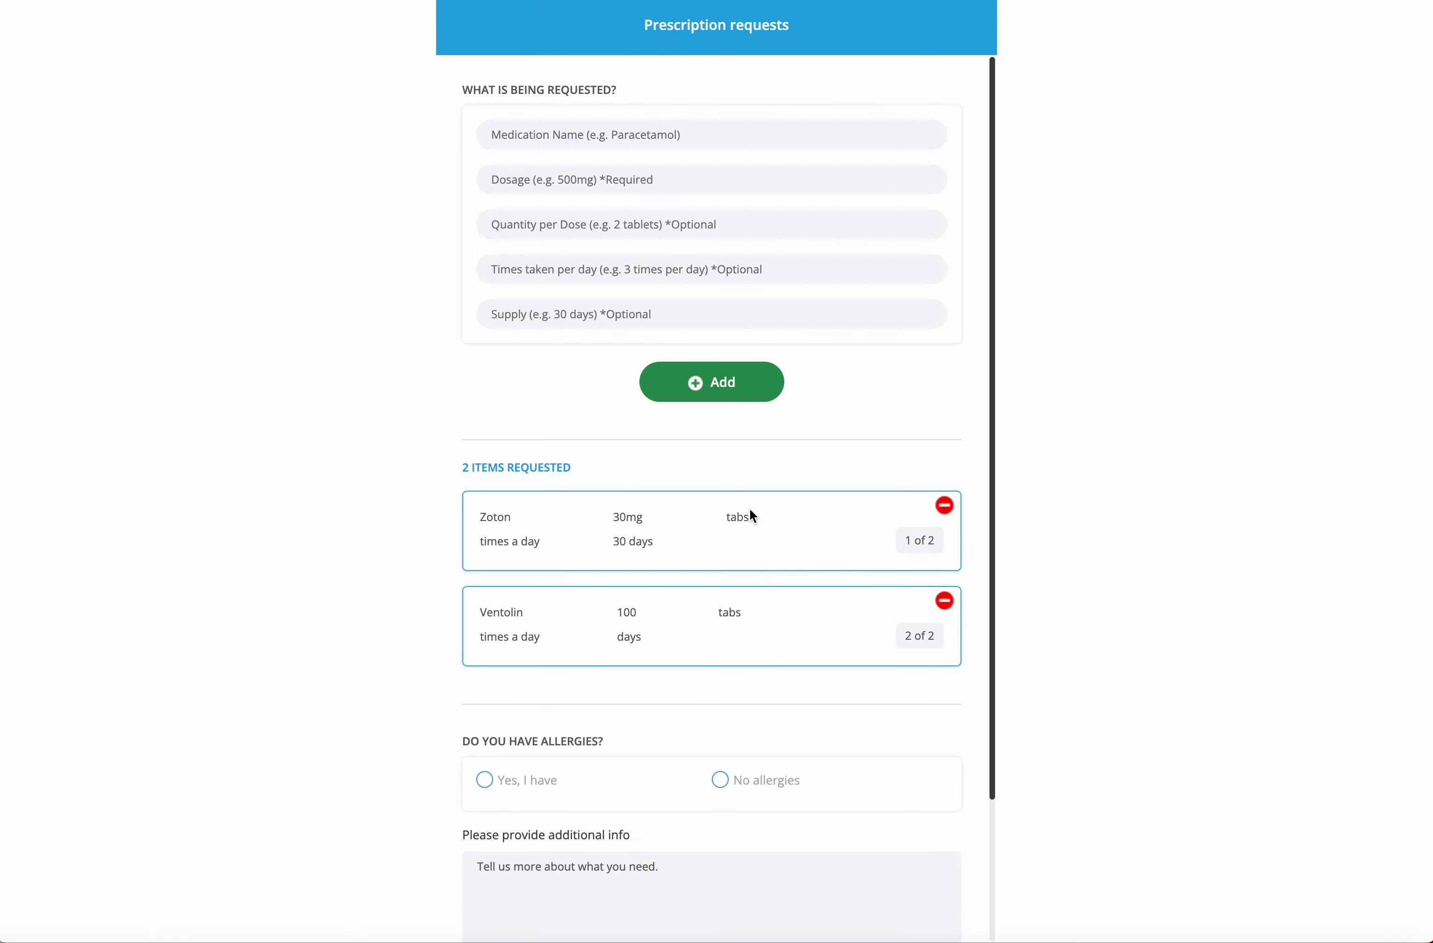
Mark no allergies, set the note to 'I need my meds thanks', and proceed
scroll(749, 508, down, 3)
click(729, 613)
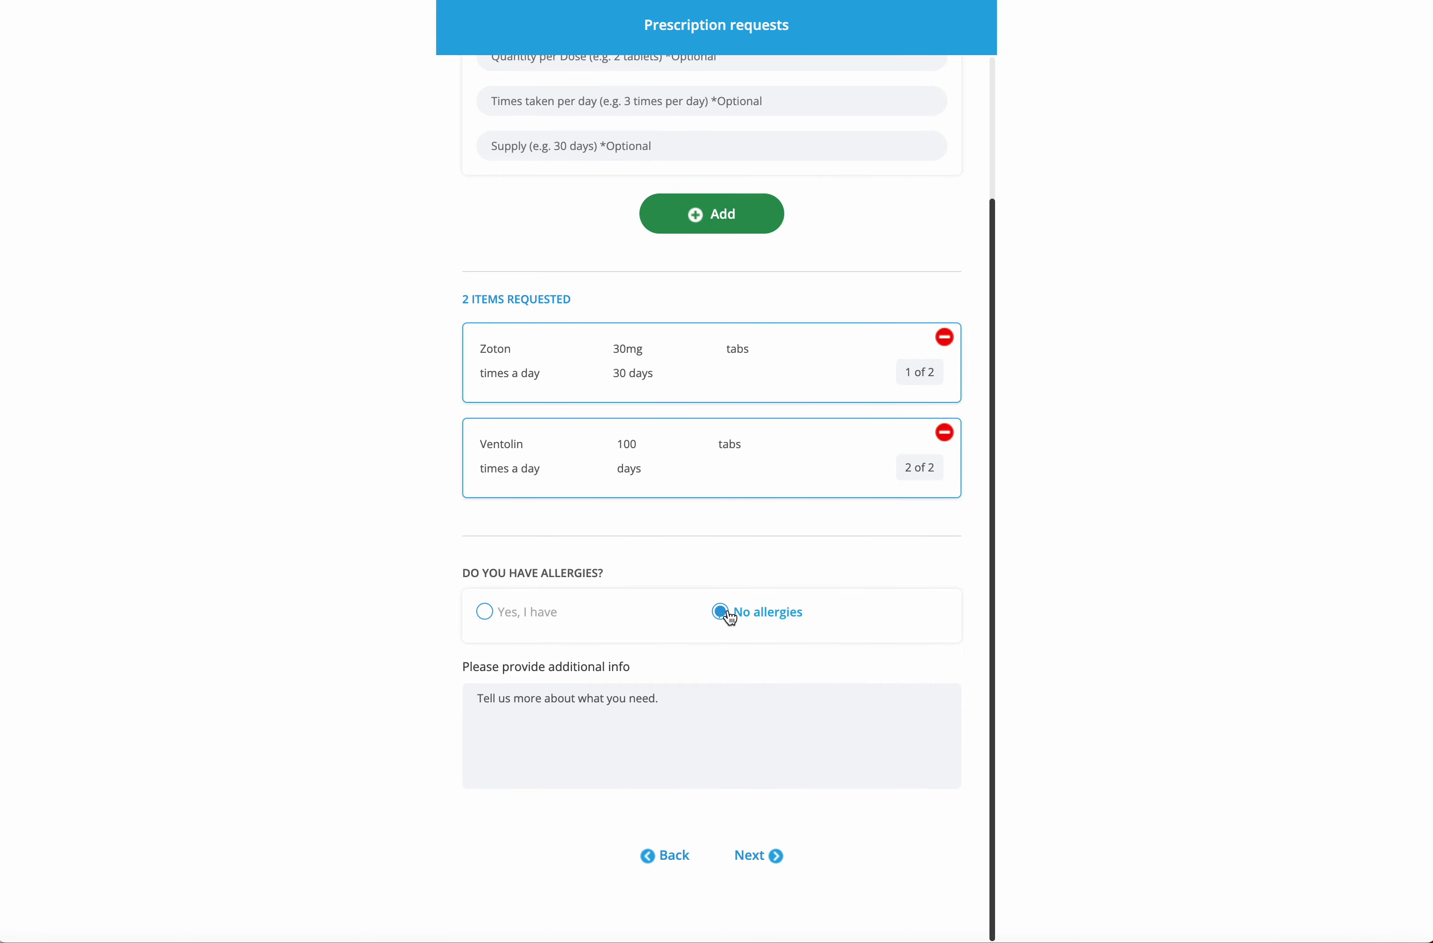
click(681, 734)
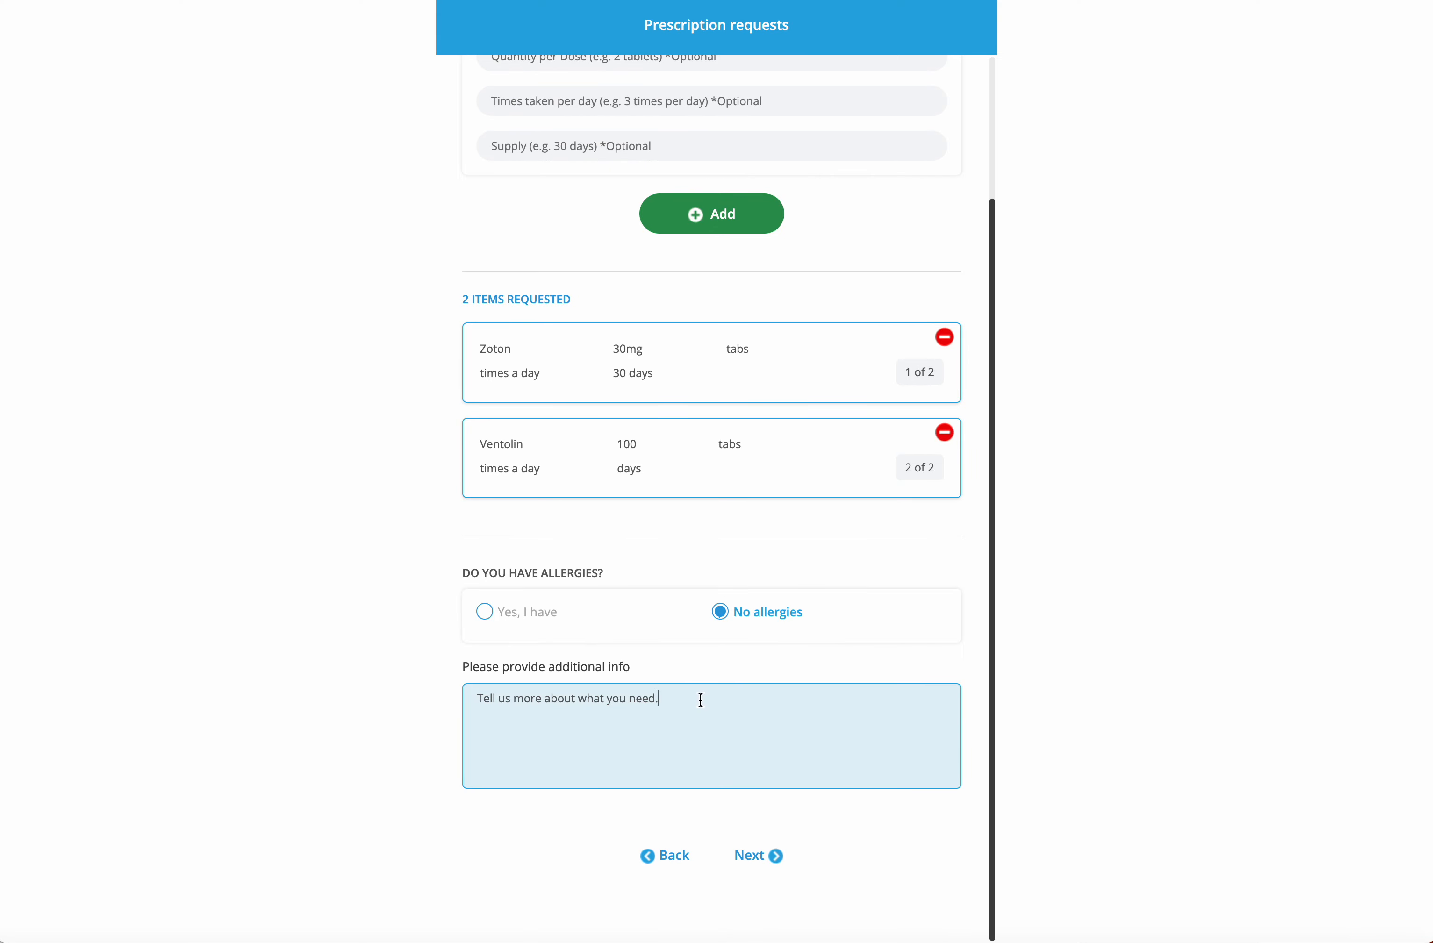
drag(701, 698, 432, 682)
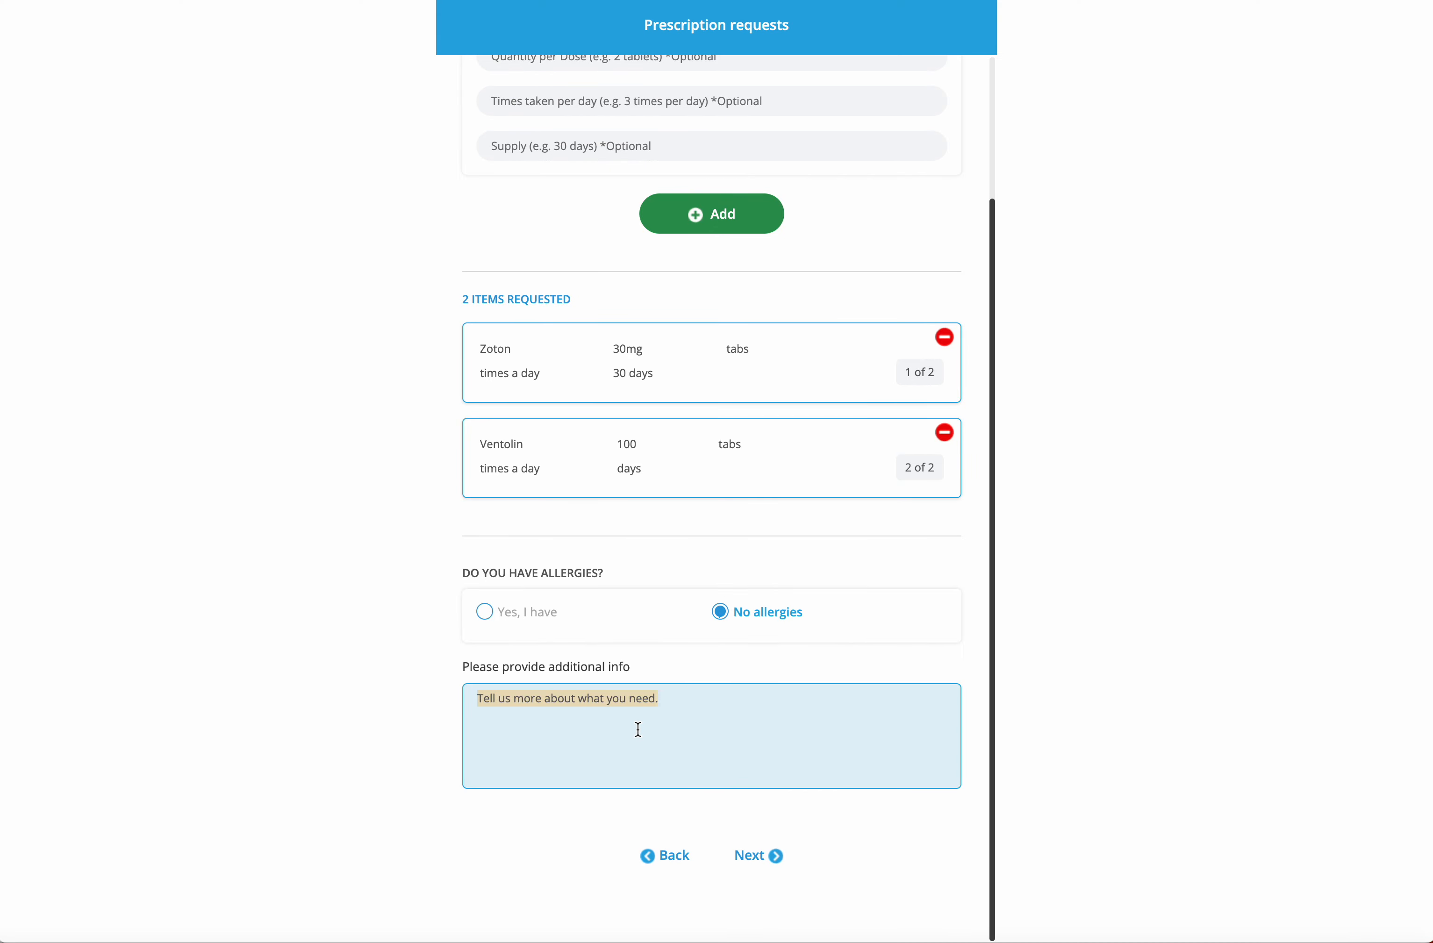
text(I need my meds)
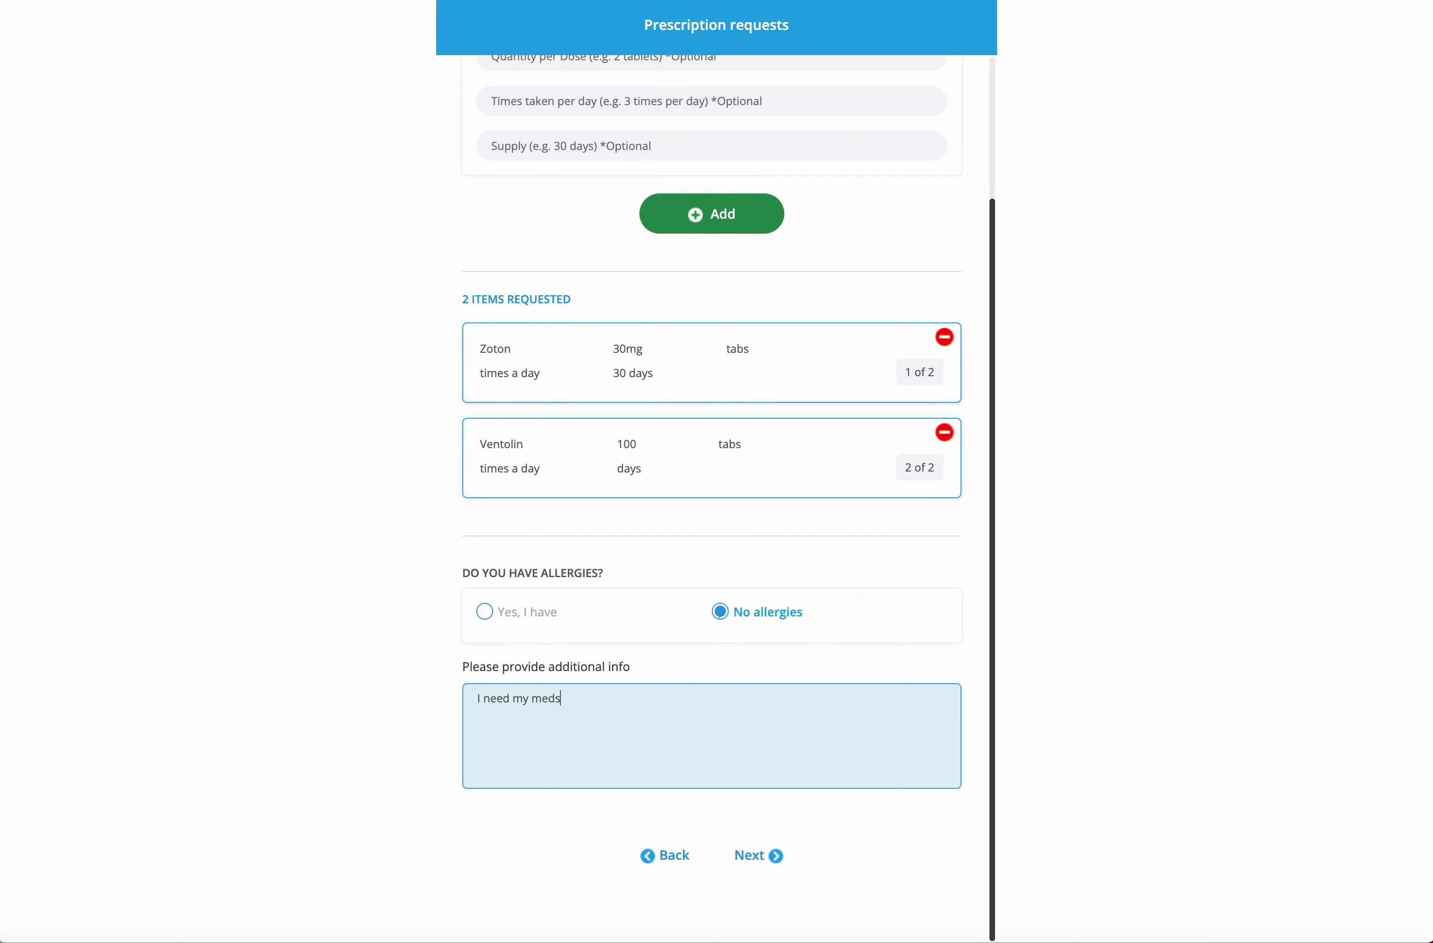
text( thanks.)
click(773, 861)
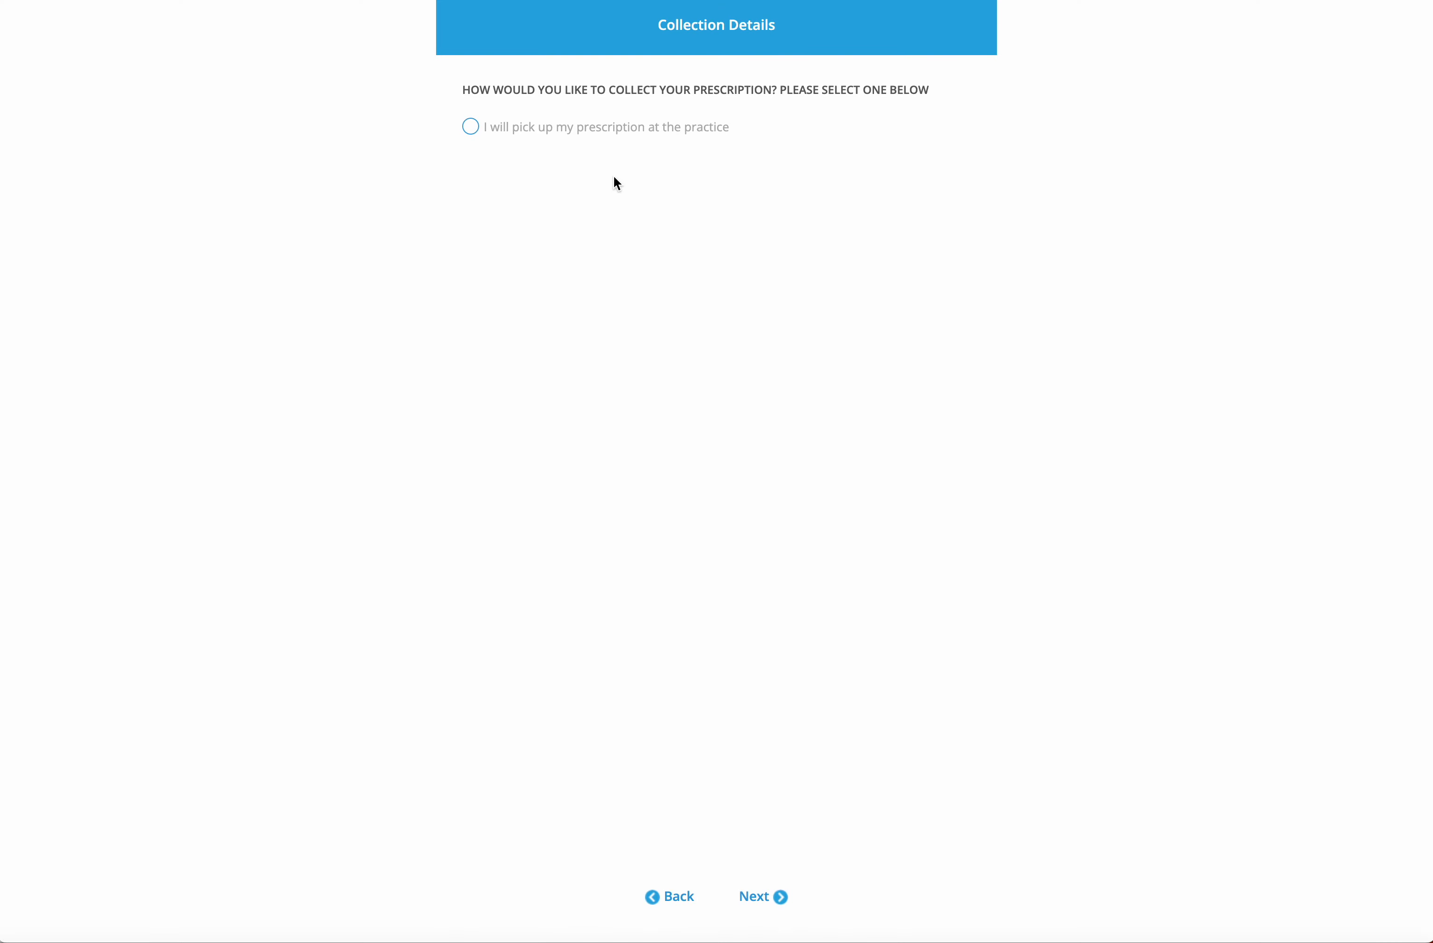
Choose pickup at the practice and review the payment page totalling €10.00 for Zoton and Ventolin
click(471, 128)
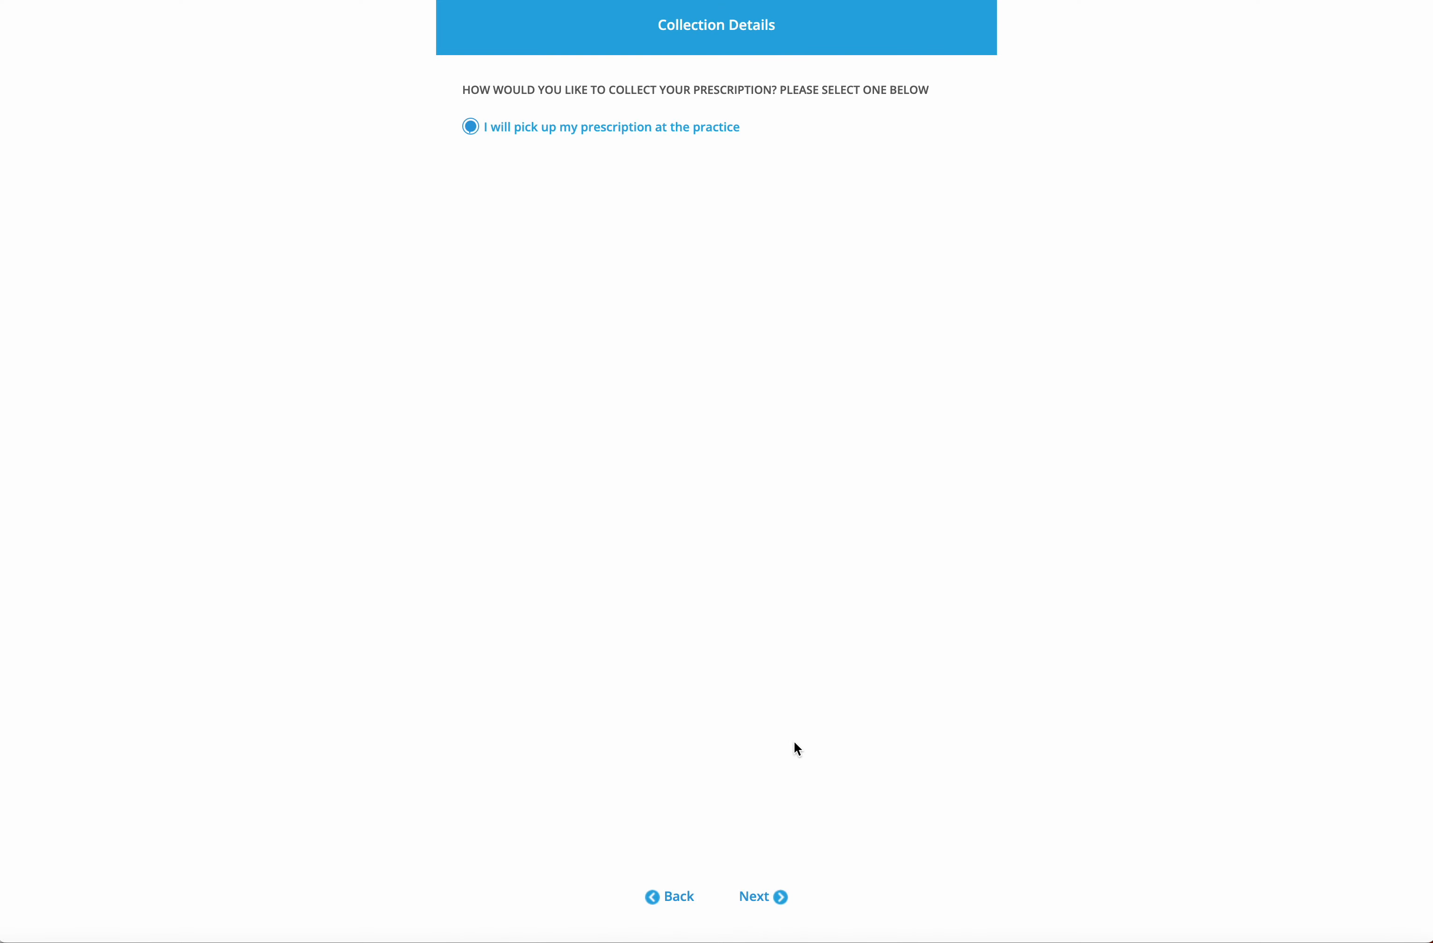
click(762, 894)
scroll(723, 564, down, 4)
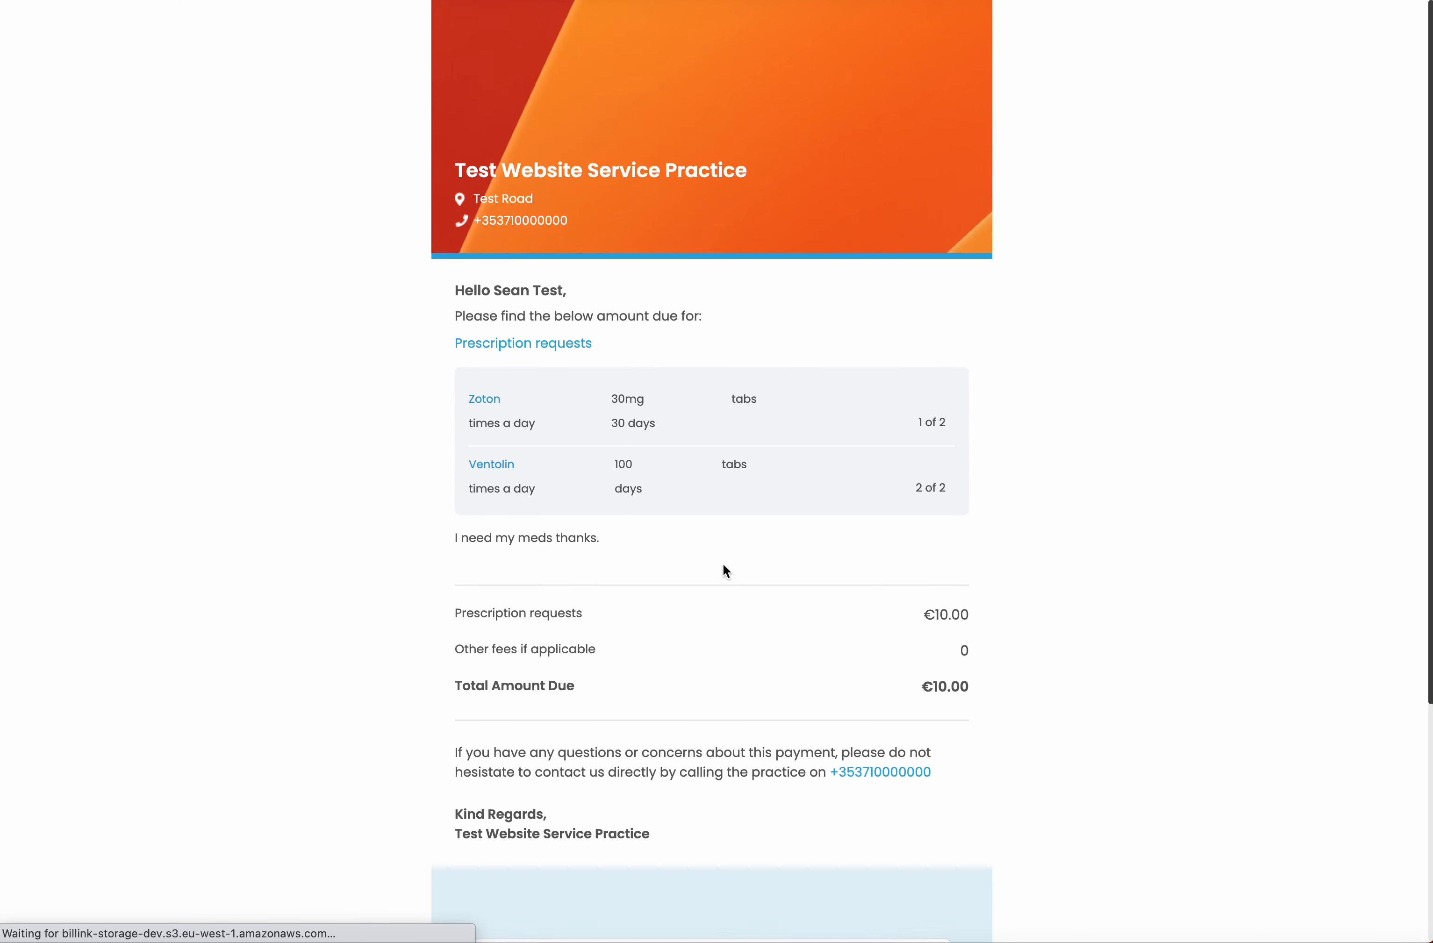
scroll(723, 564, up, 4)
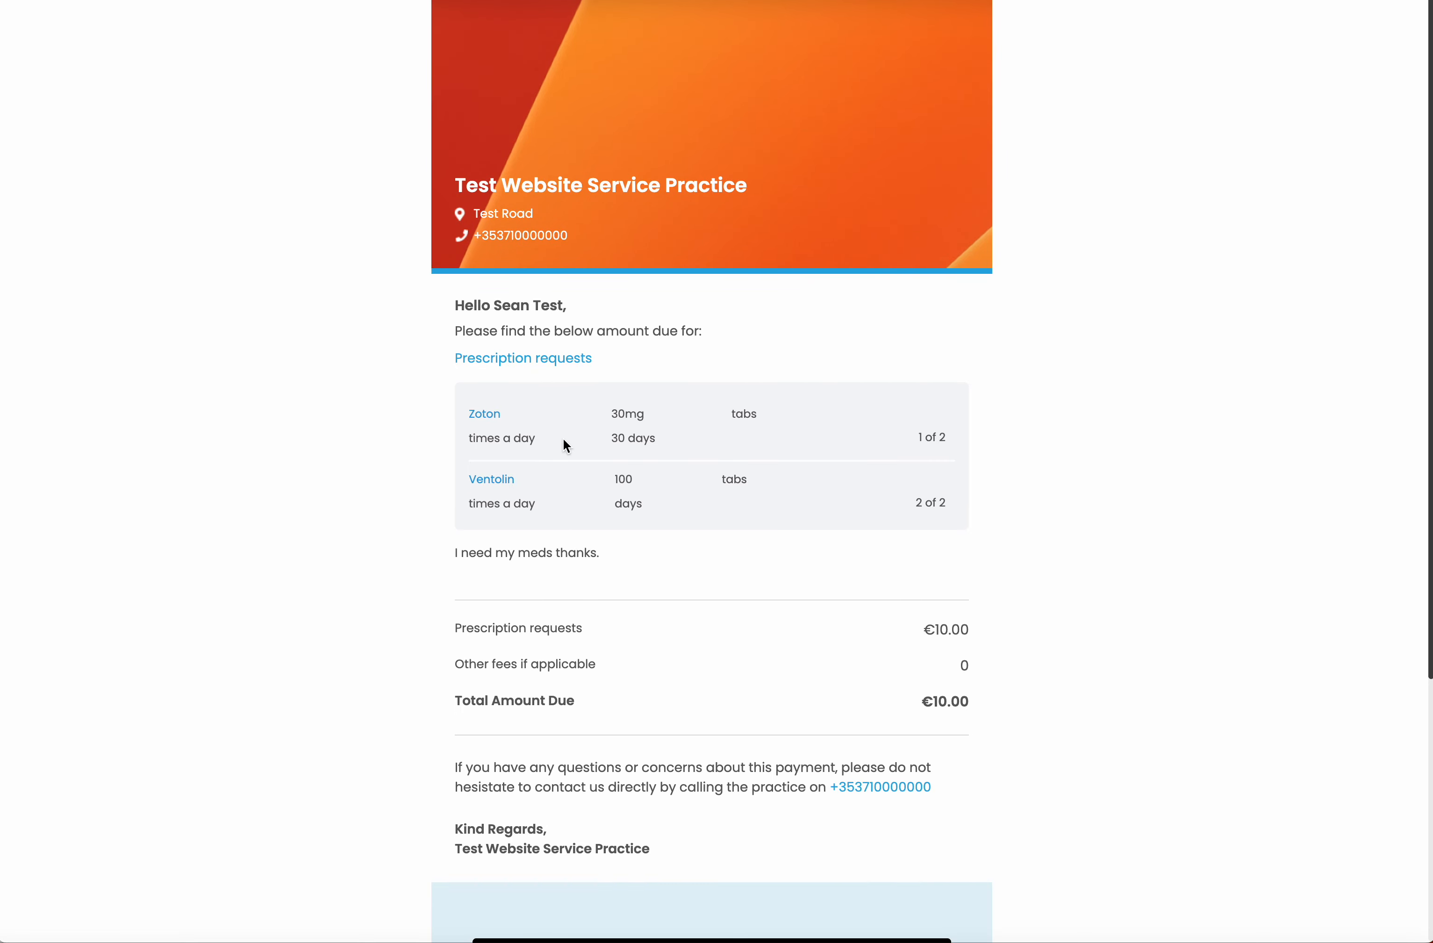
scroll(644, 552, down, 3)
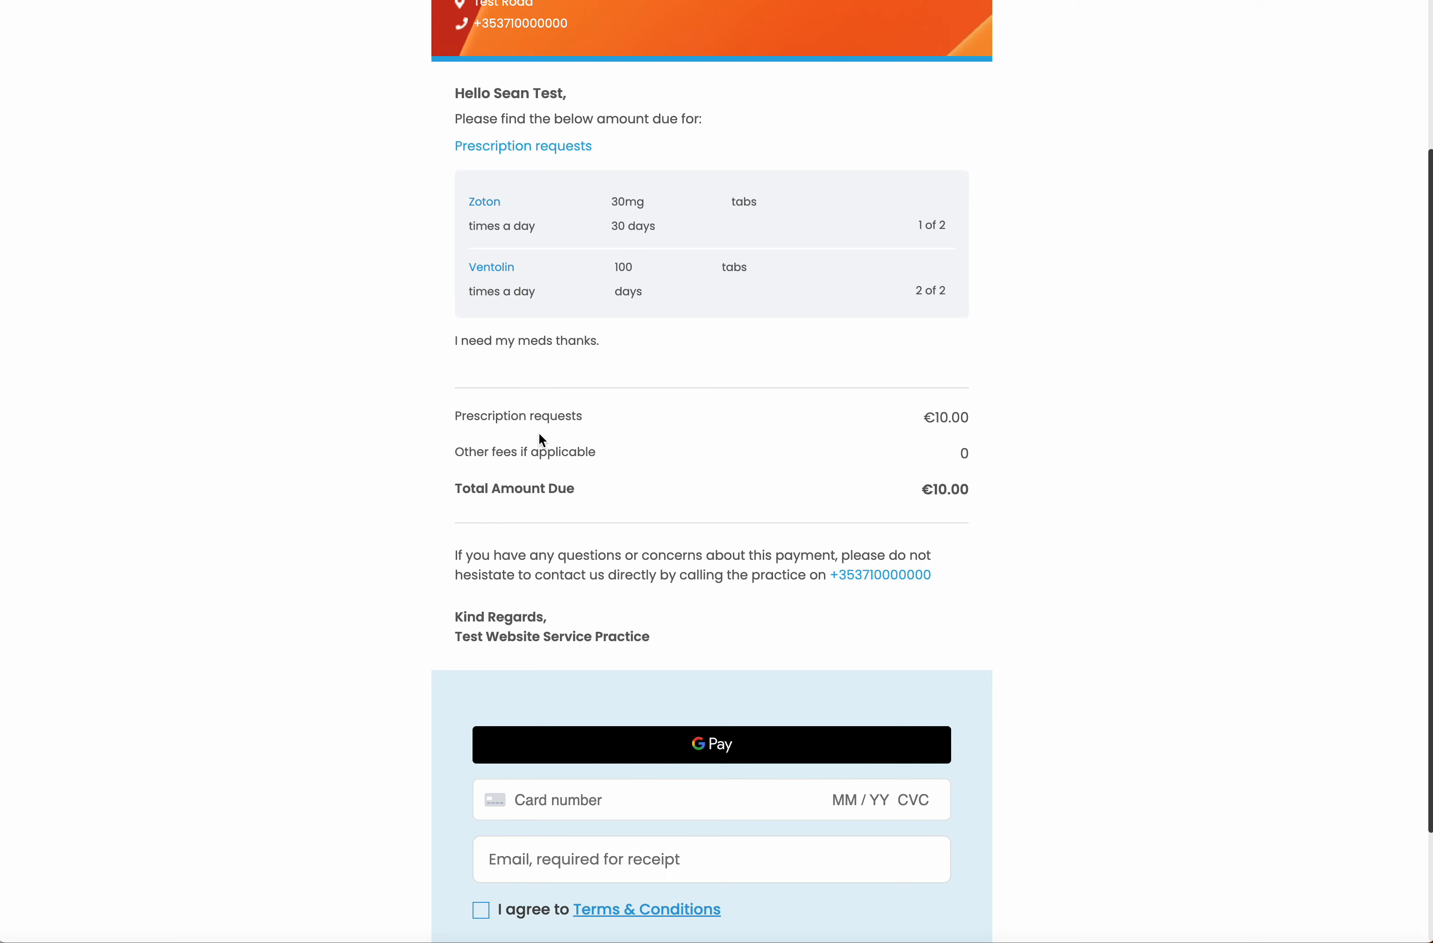
scroll(693, 637, down, 2)
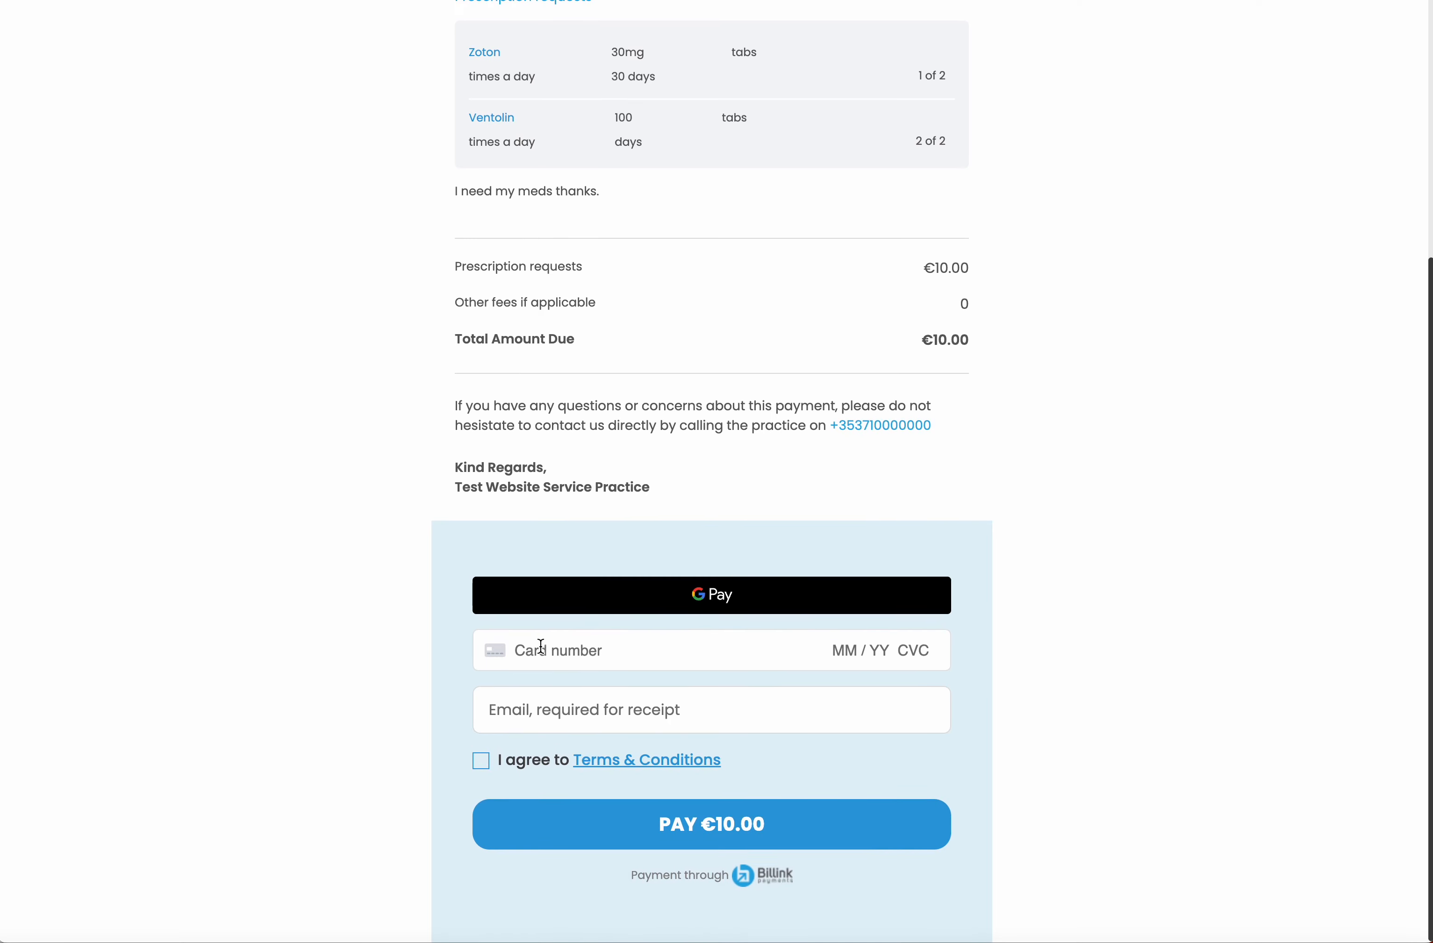
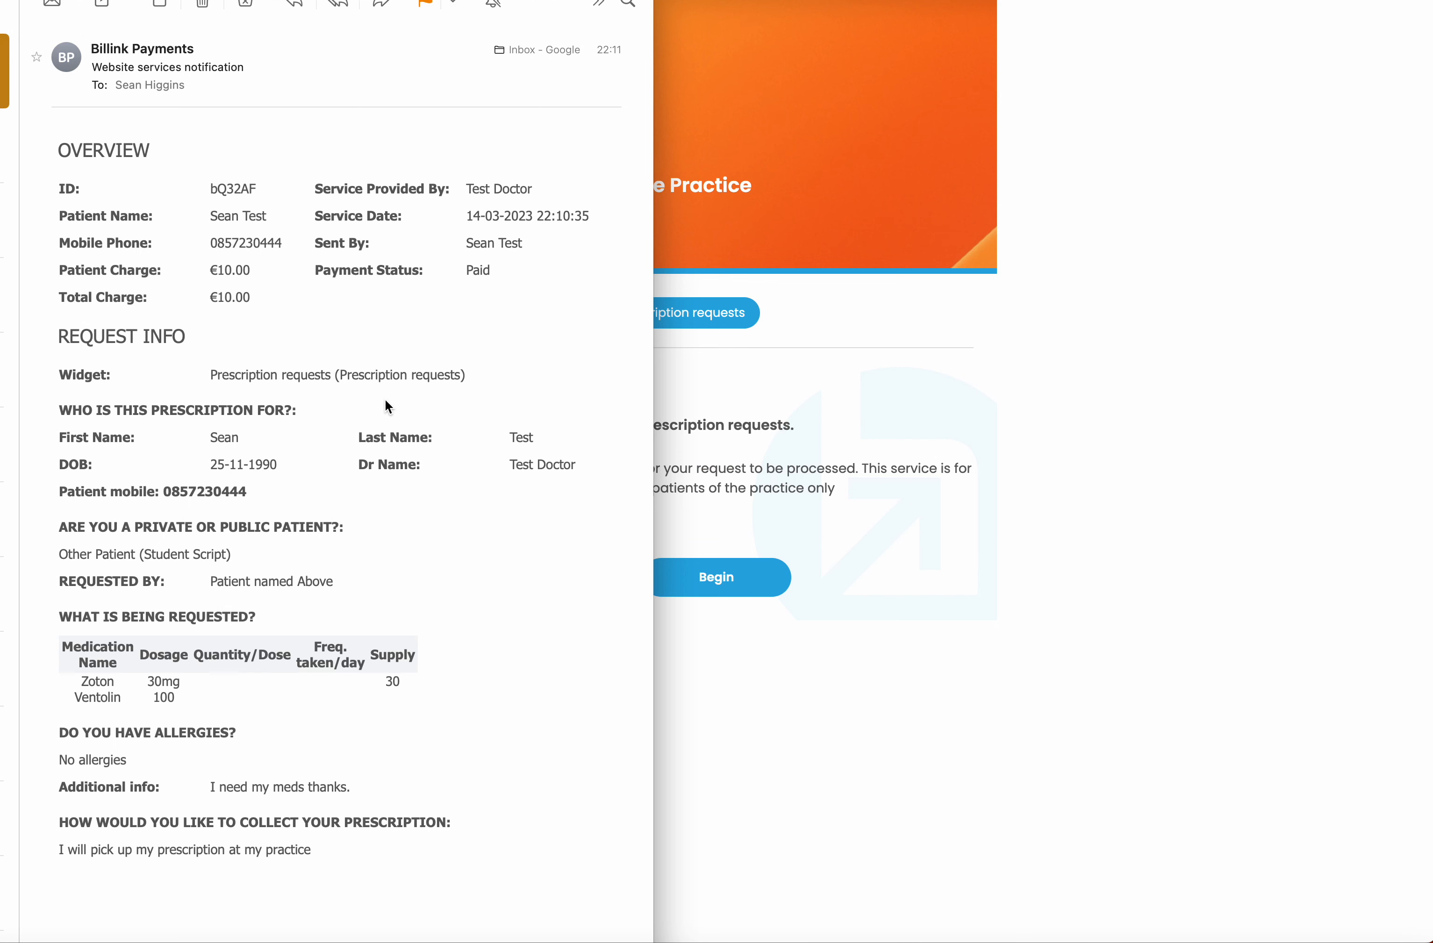
drag(11, 2, 0, 29)
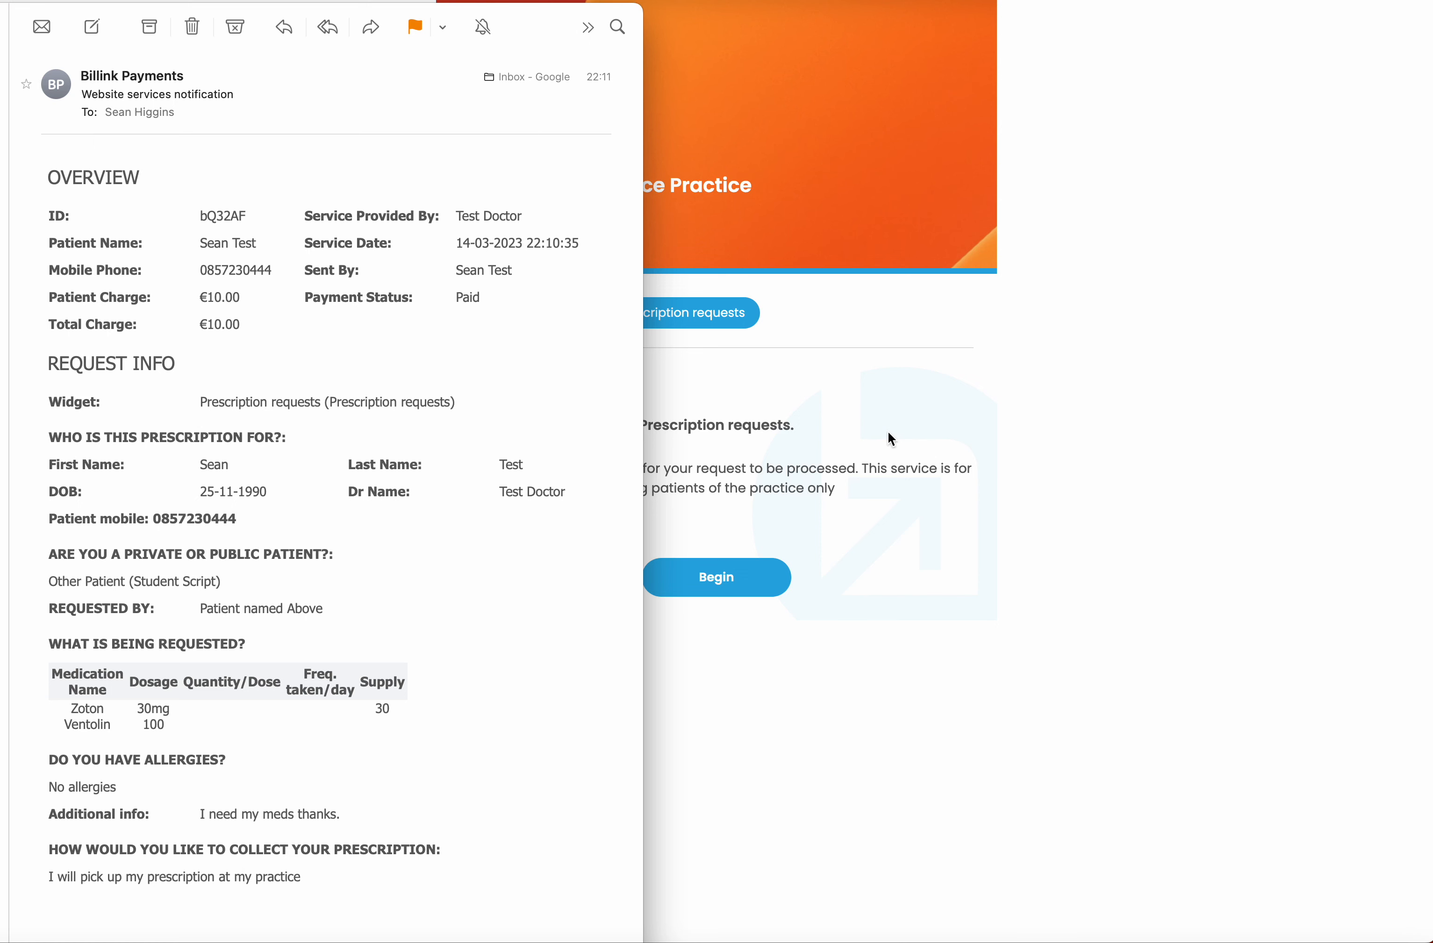
click(867, 435)
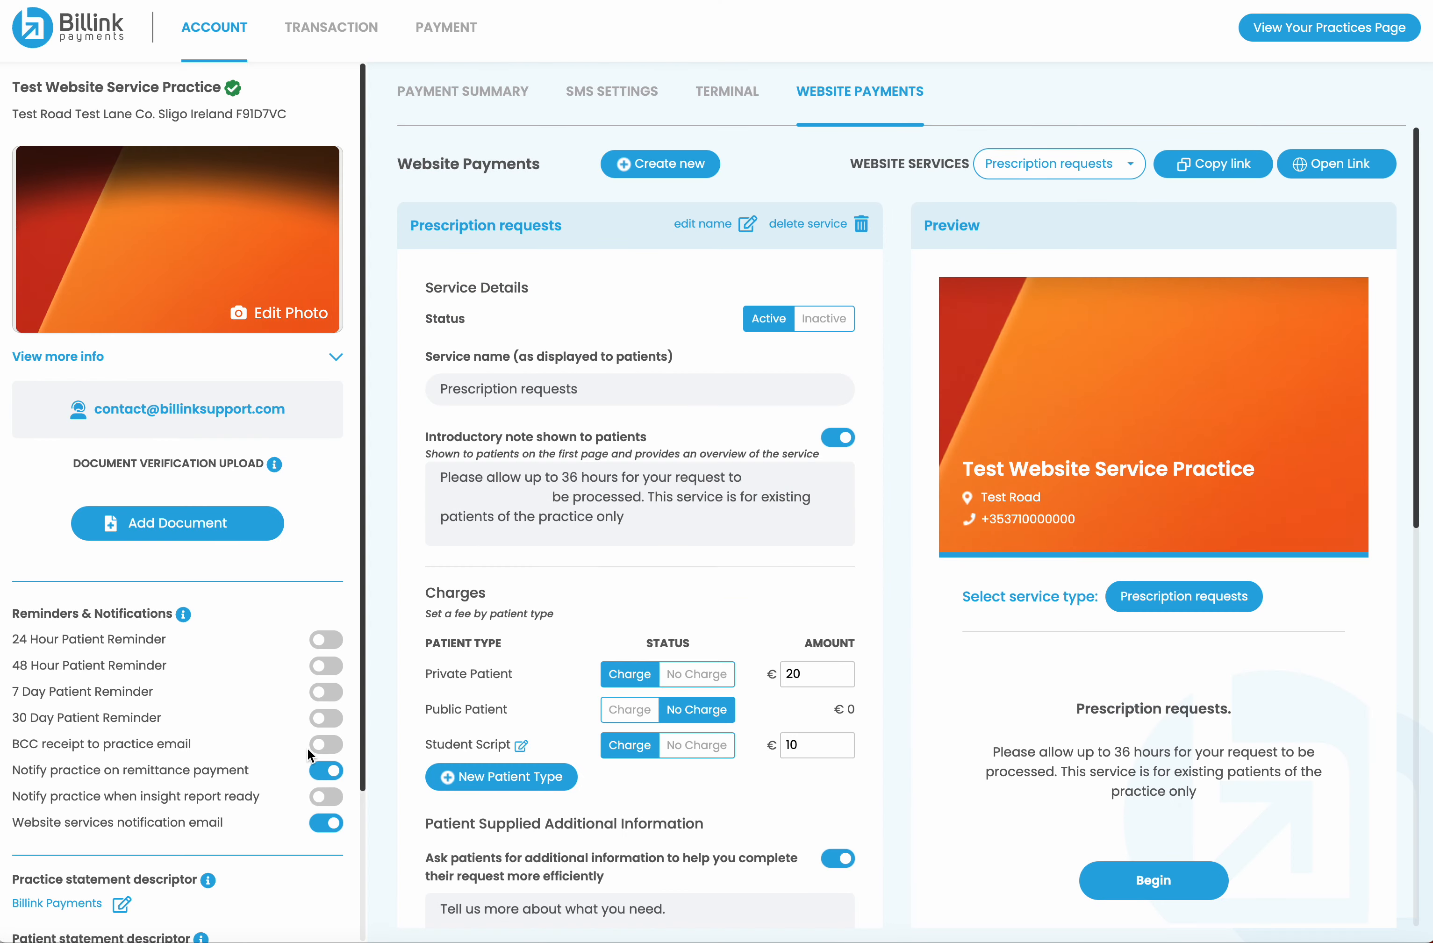
Open the Website Transactions list under TRANSACTION
scroll(651, 774, down, 10)
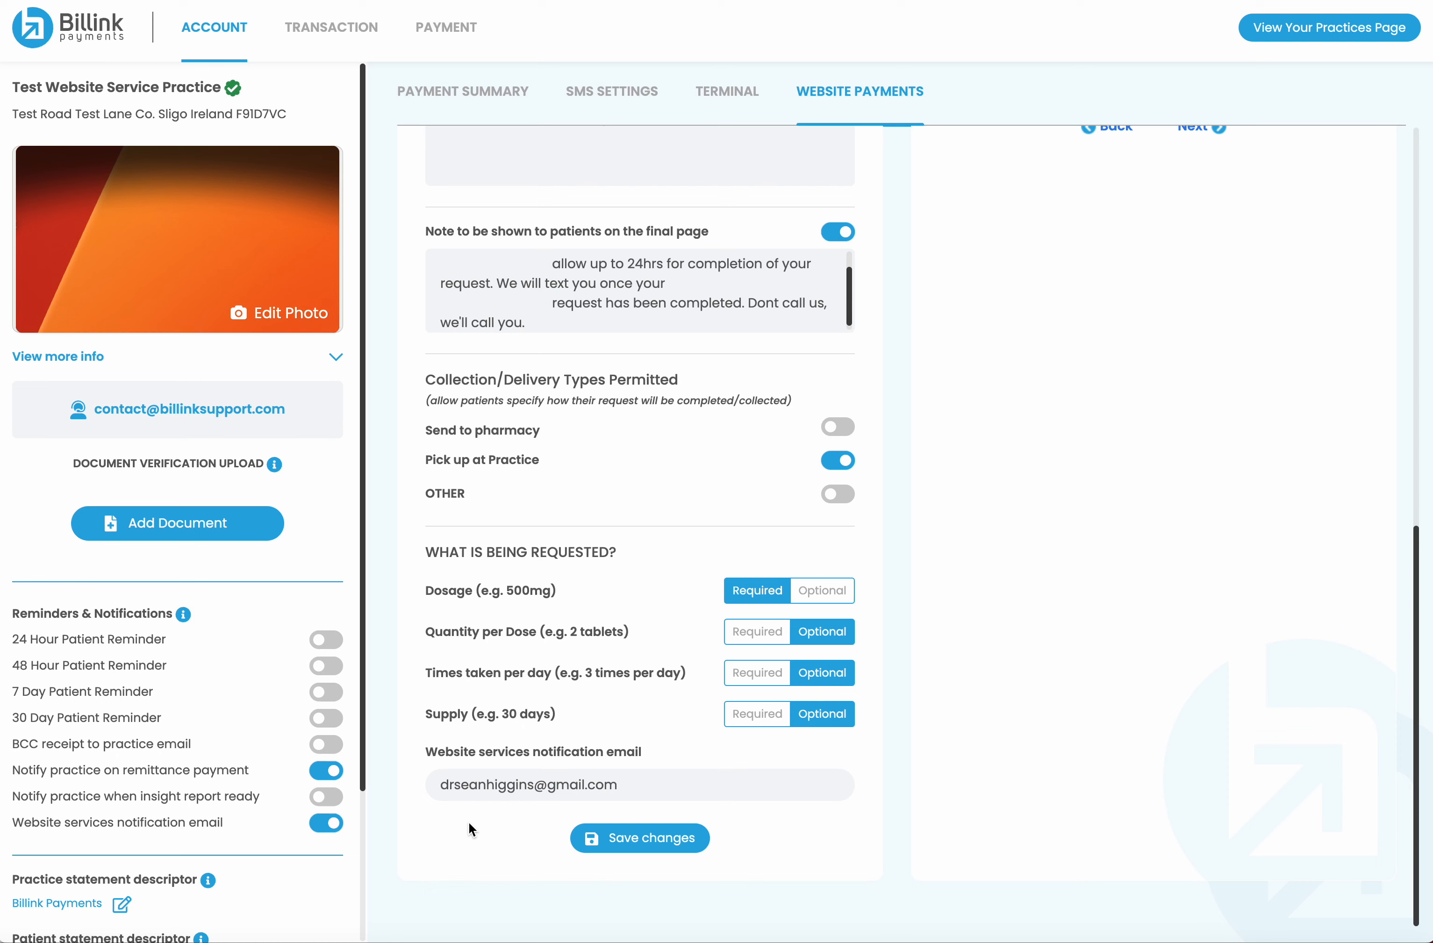
scroll(619, 371, up, 10)
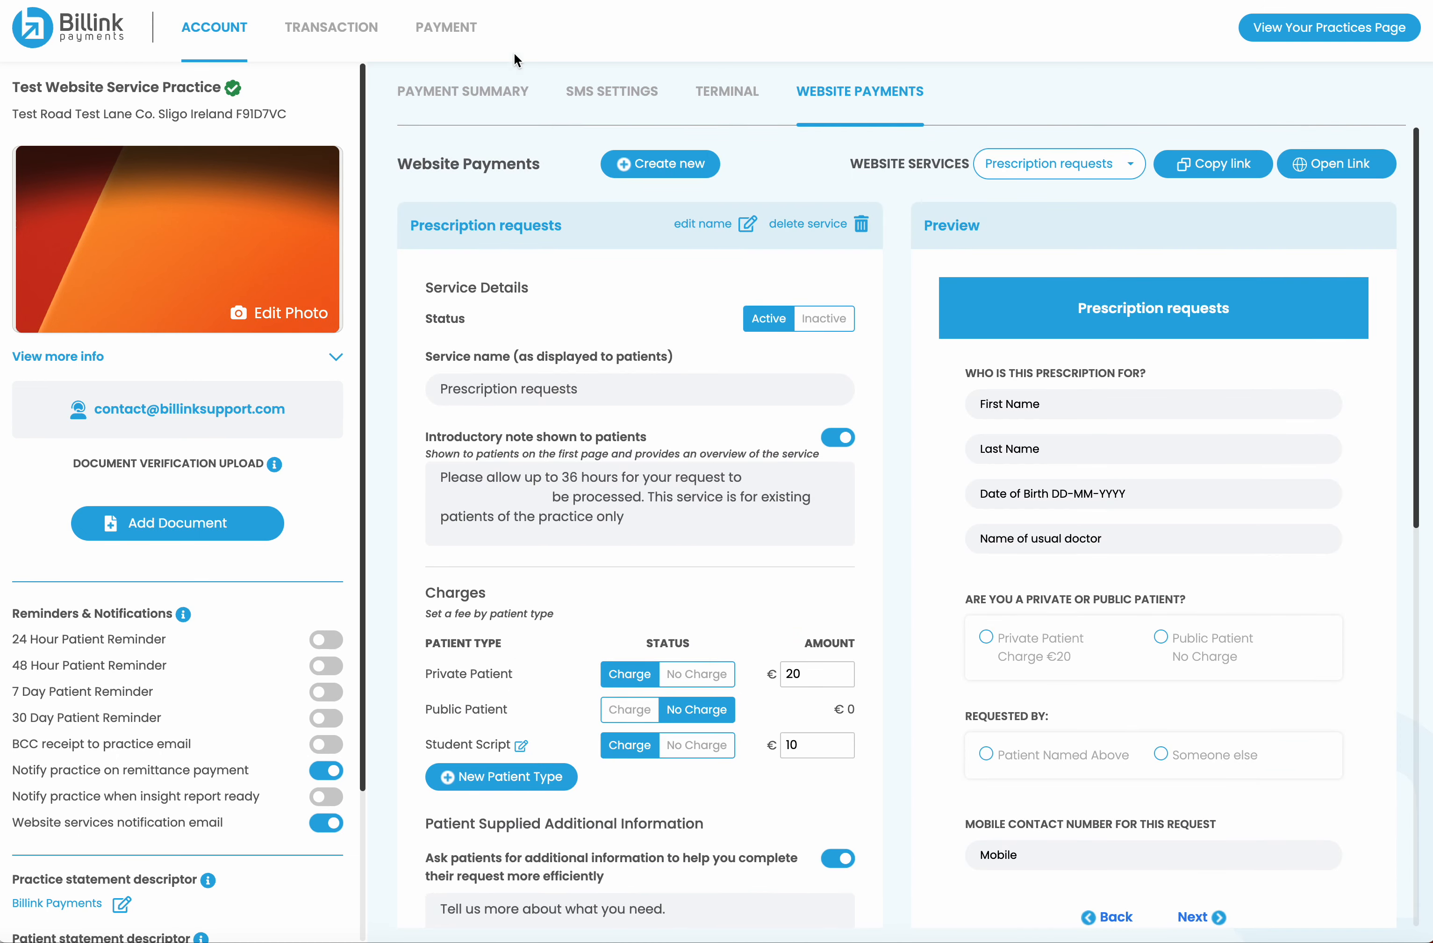
click(342, 40)
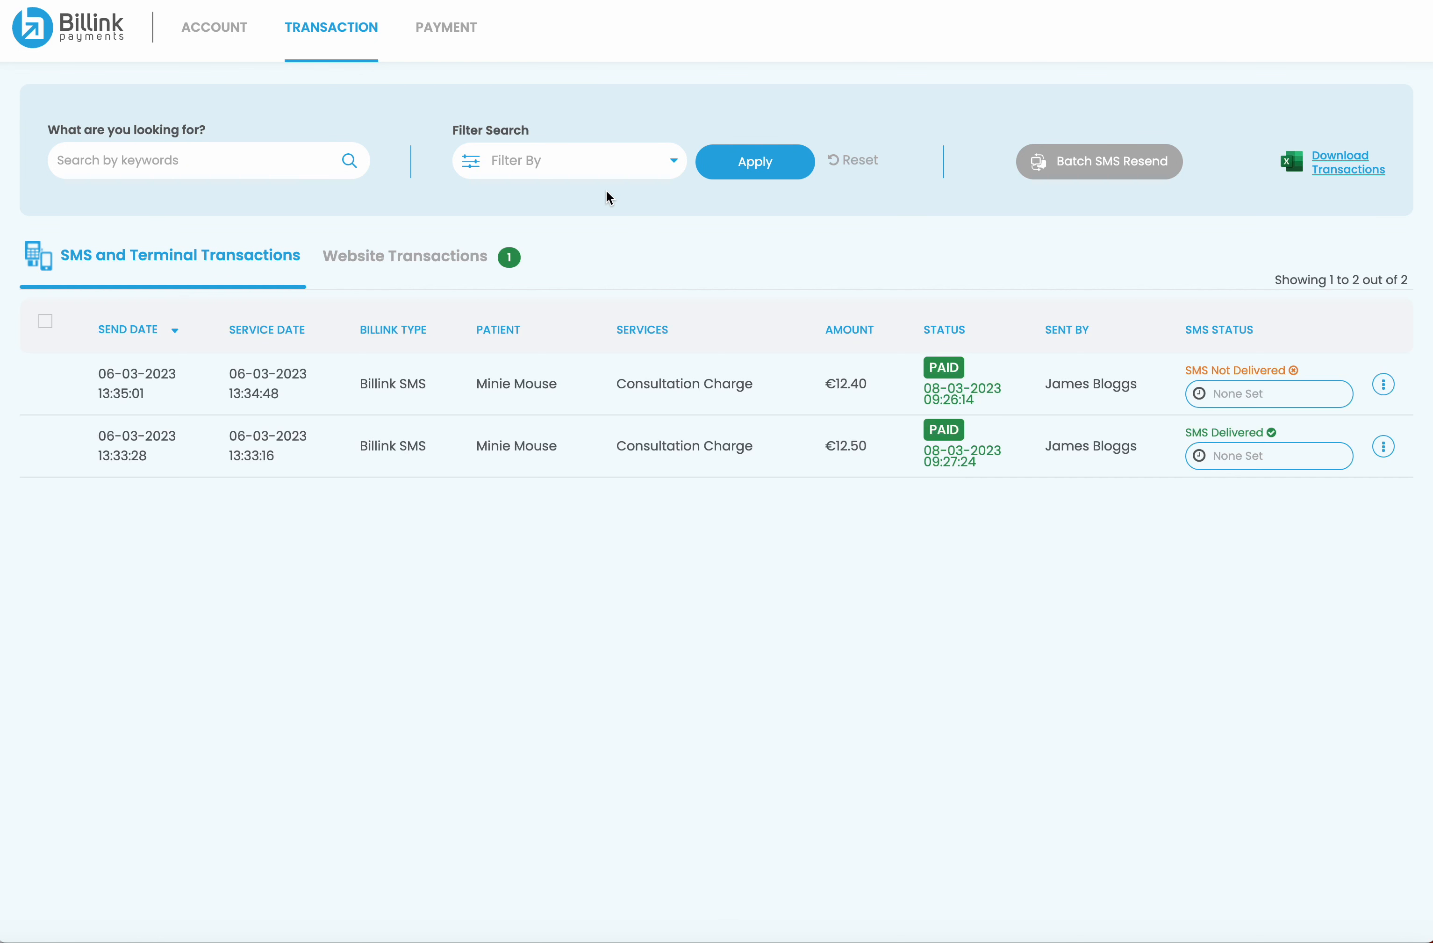
click(412, 262)
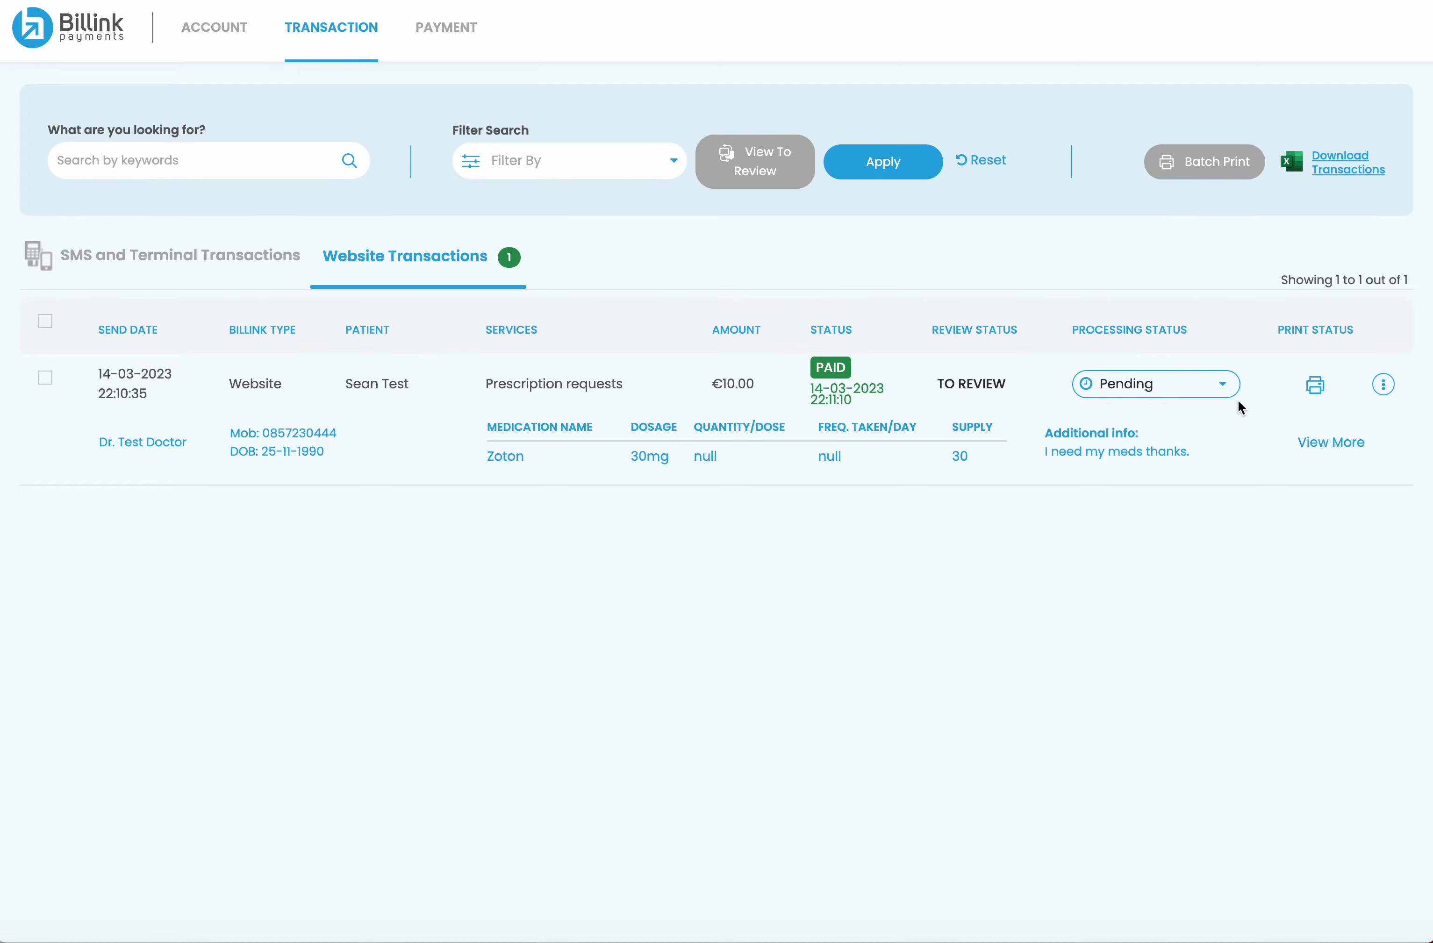
Review the €10.00 Prescription request's details and set its processing status to Complete
click(1333, 444)
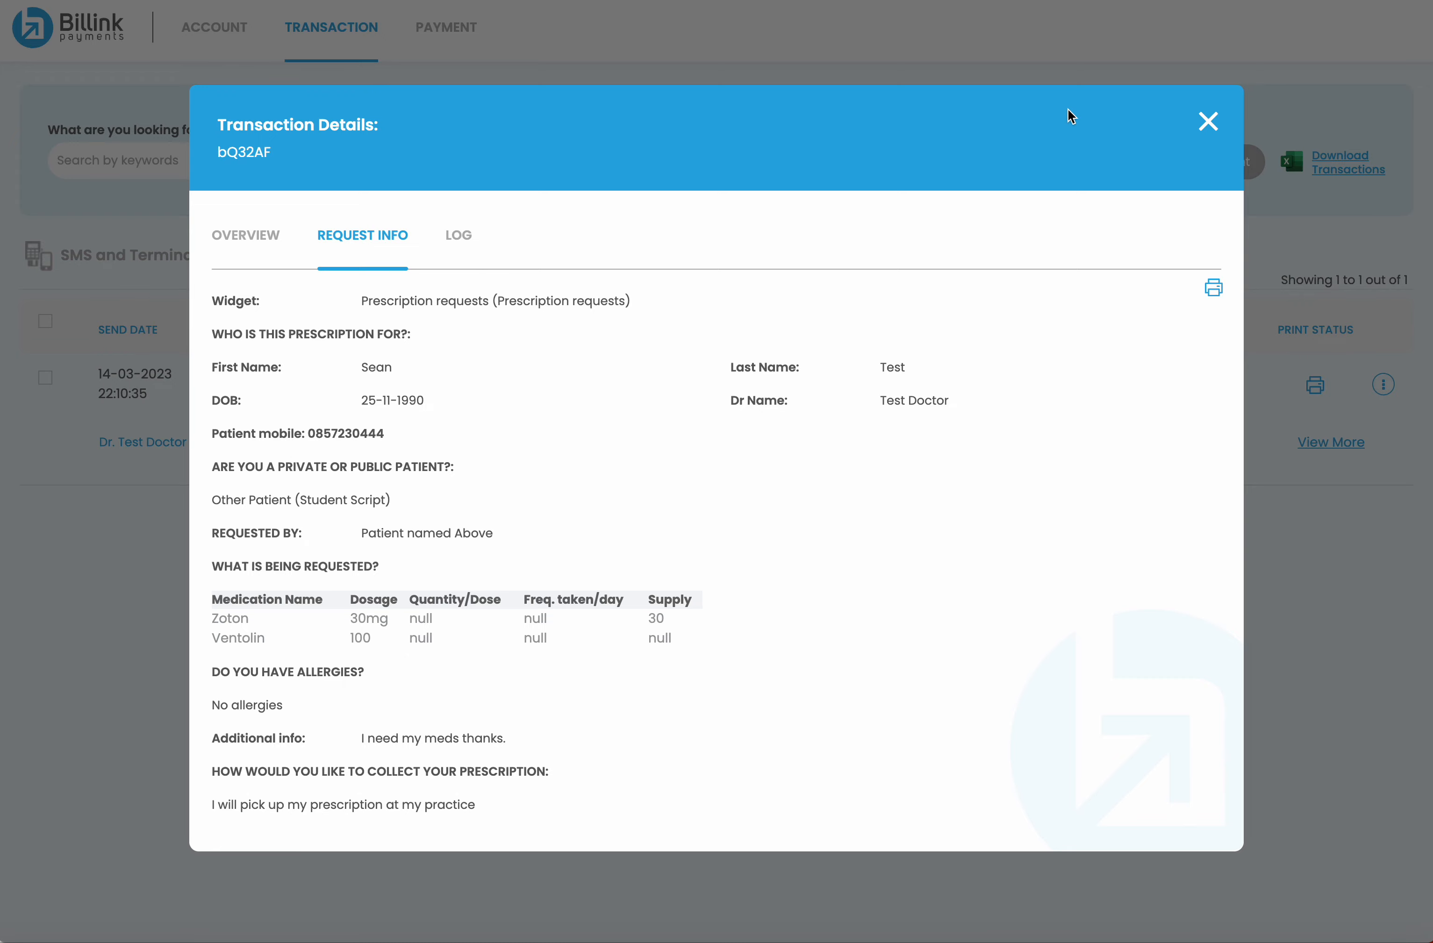
click(1207, 121)
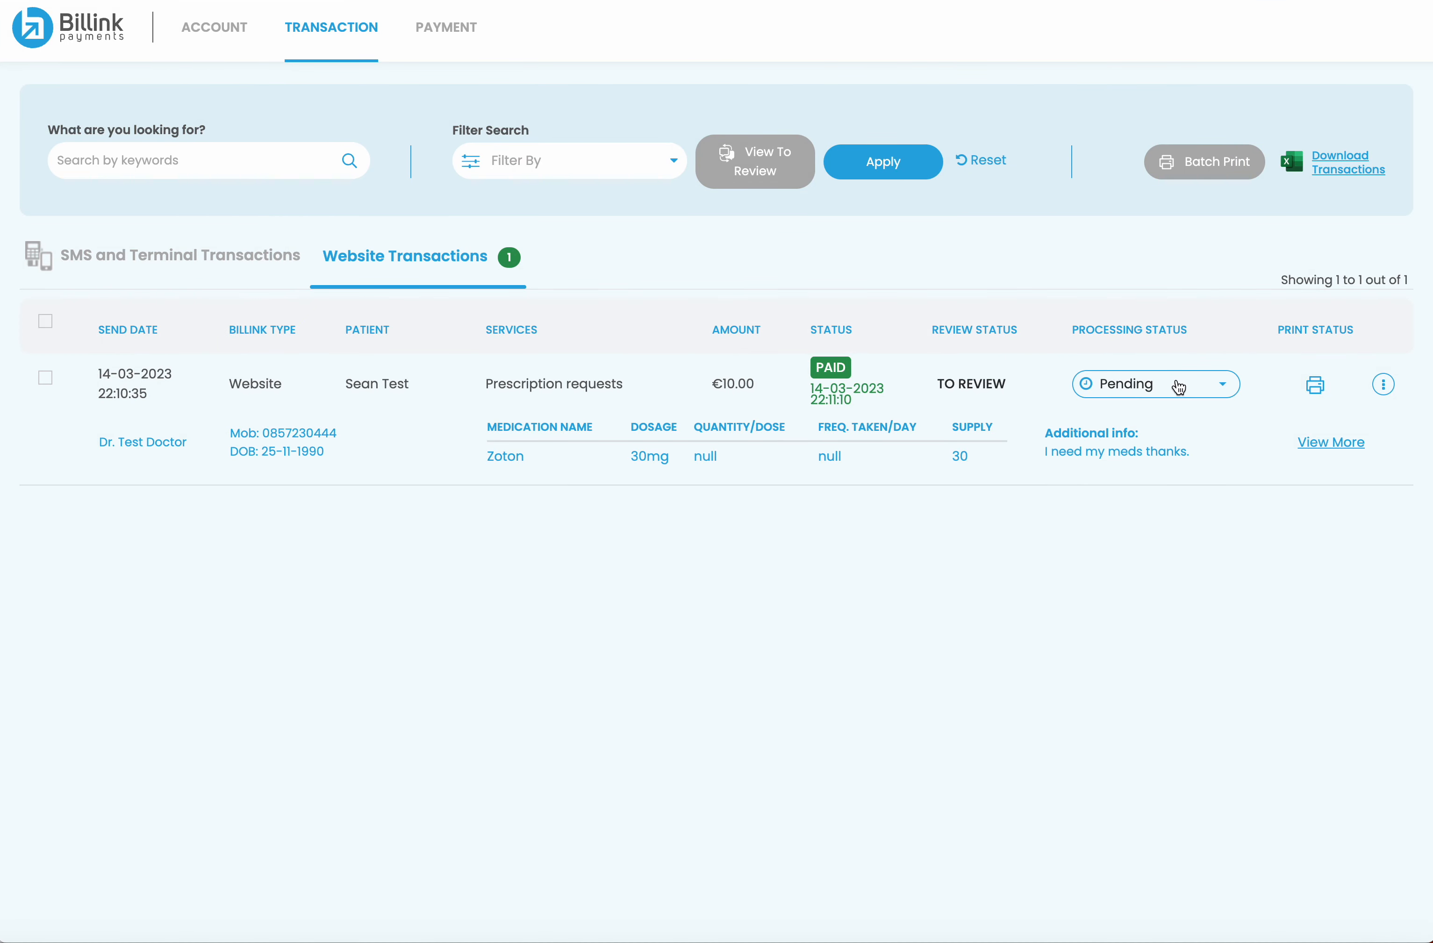
click(1179, 388)
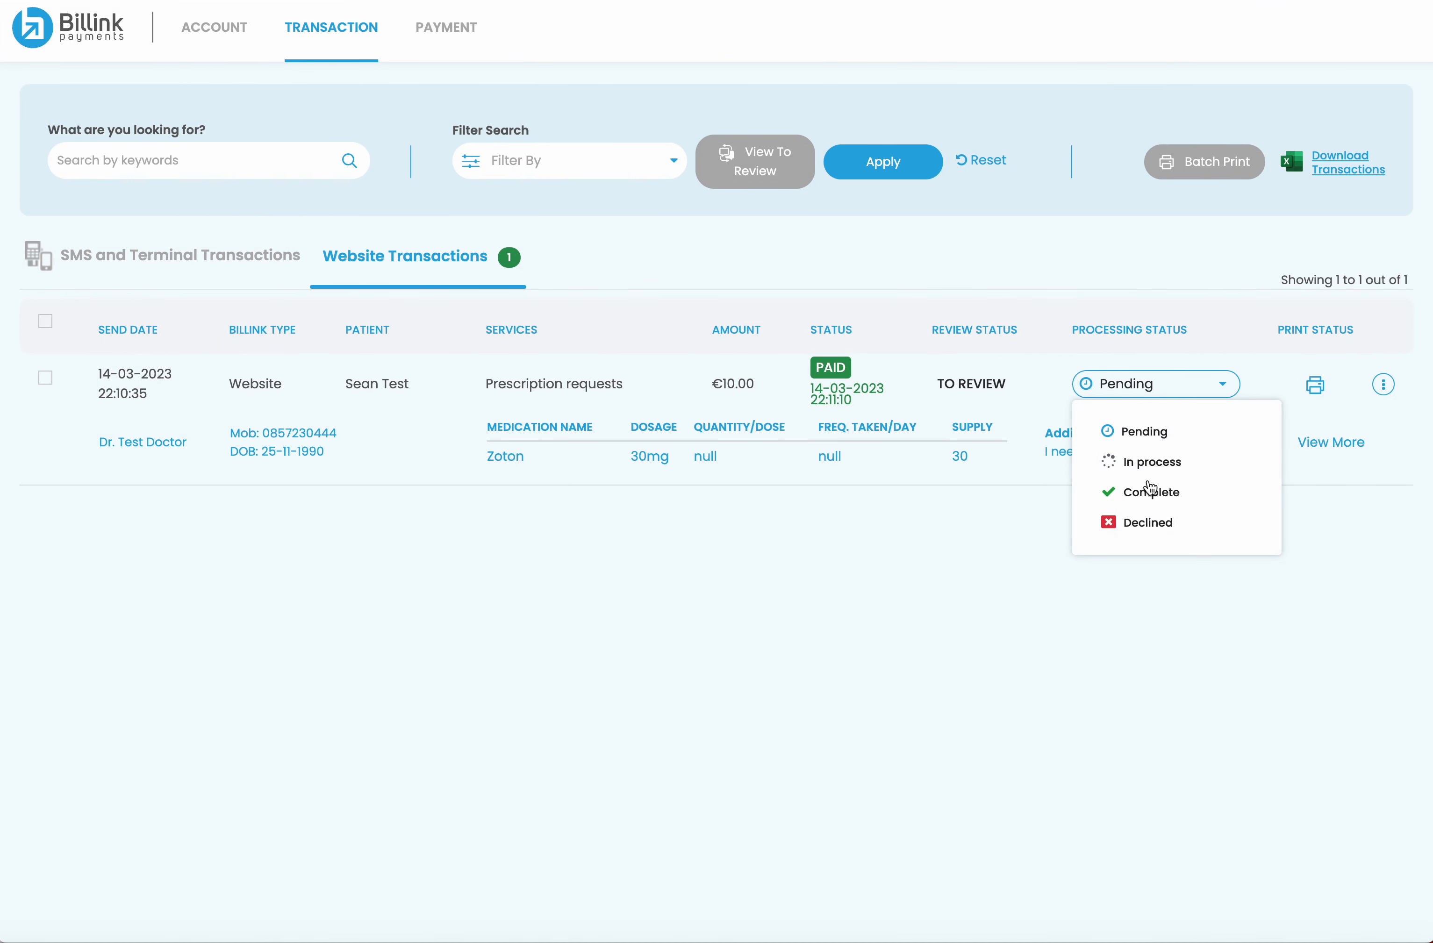
click(1151, 493)
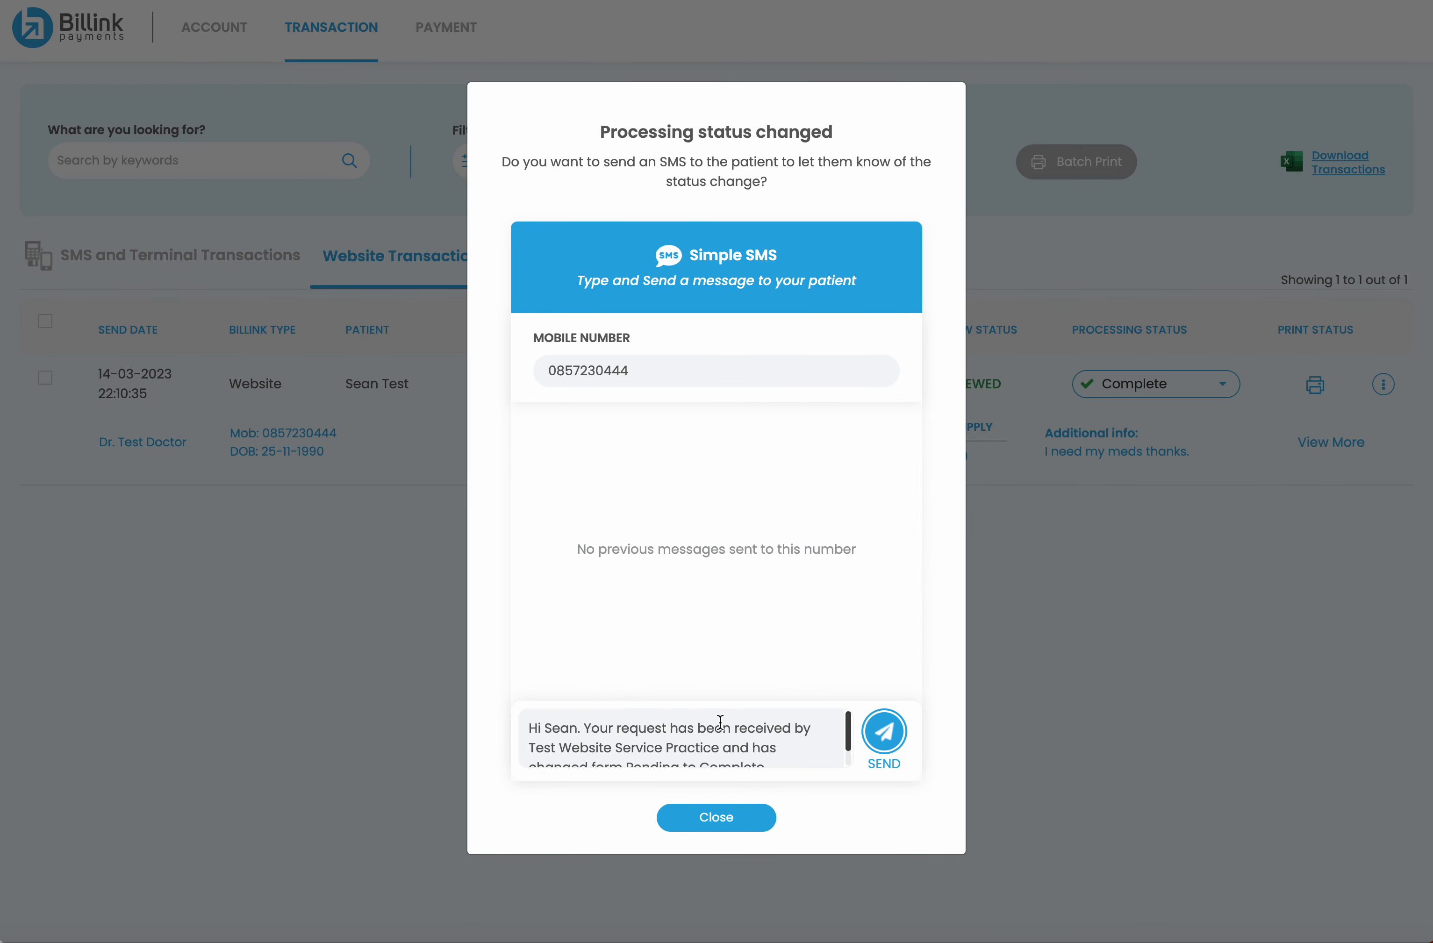
Replace the default SMS with 'your script has been sent.' and send it to the patient
scroll(704, 735, down, 1)
scroll(706, 735, up, 1)
scroll(708, 734, down, 1)
scroll(718, 753, up, 1)
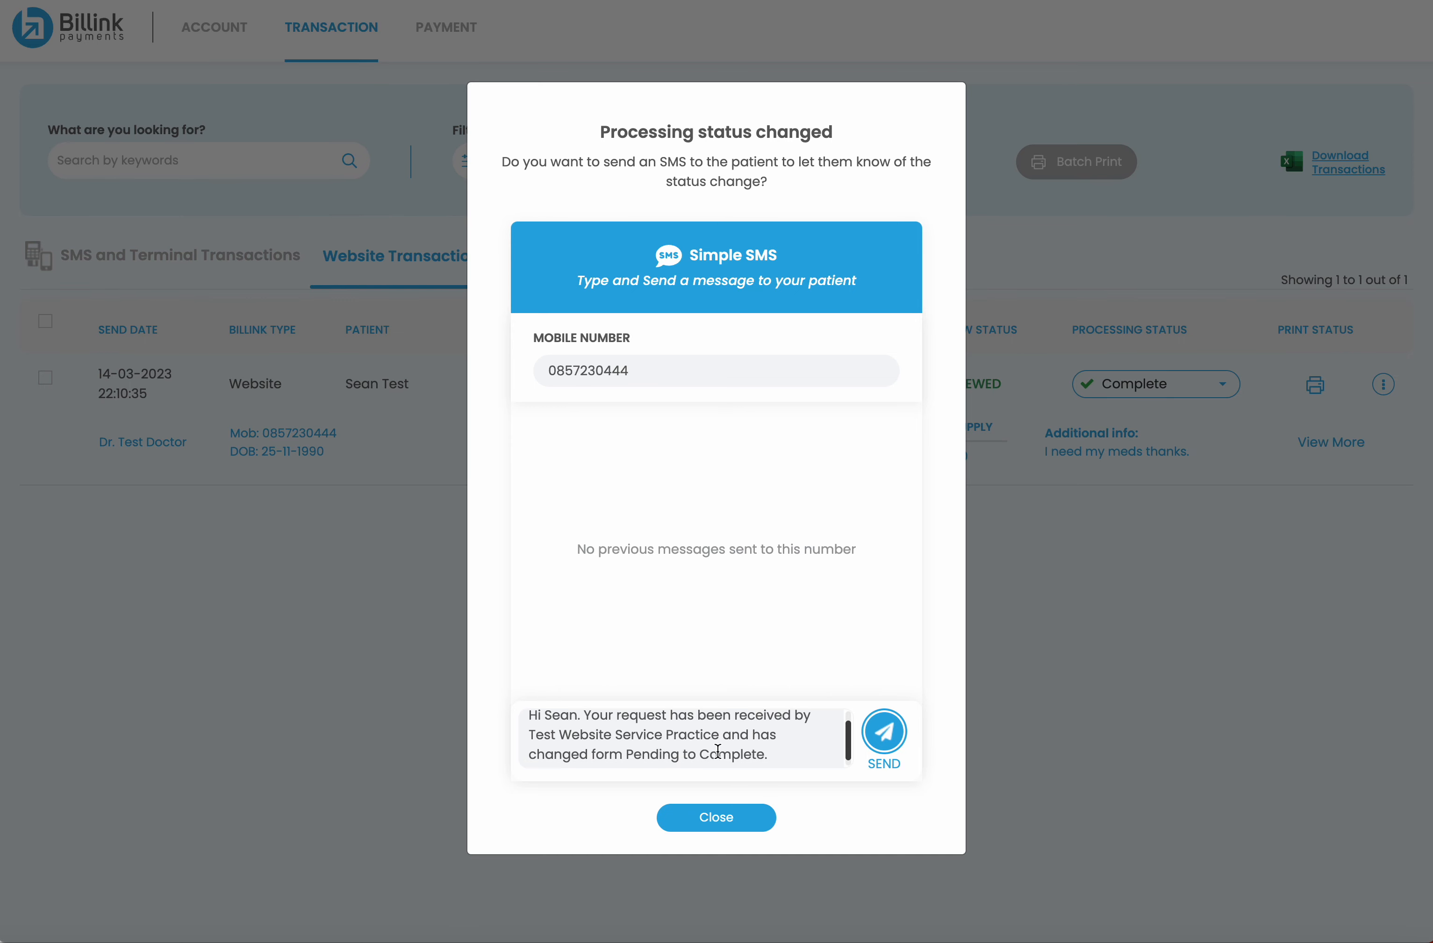
scroll(722, 754, down, 1)
scroll(705, 751, up, 1)
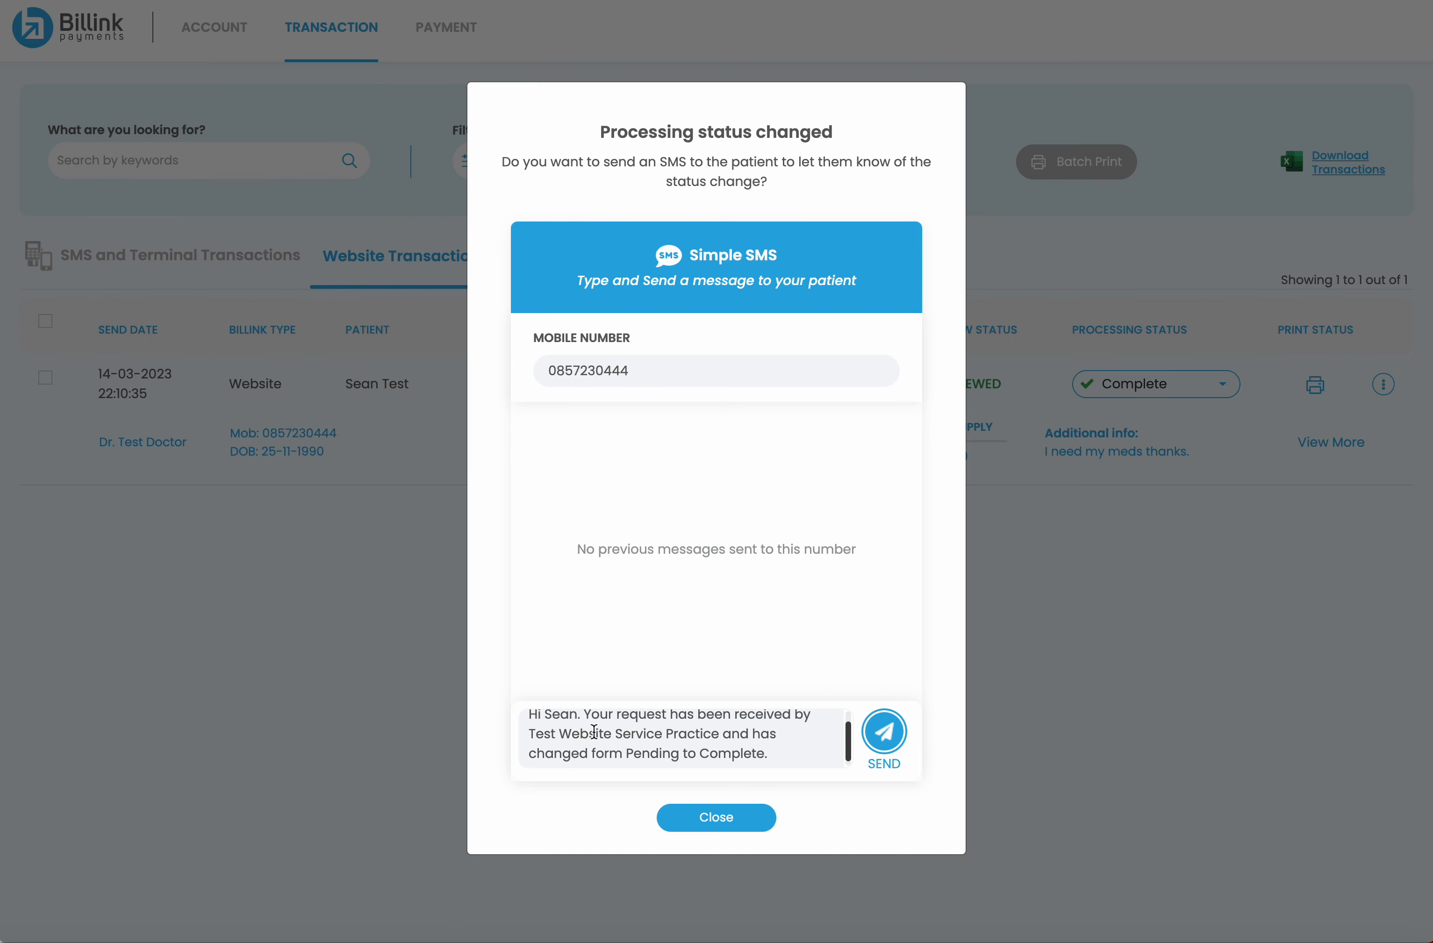
scroll(651, 748, up, 1)
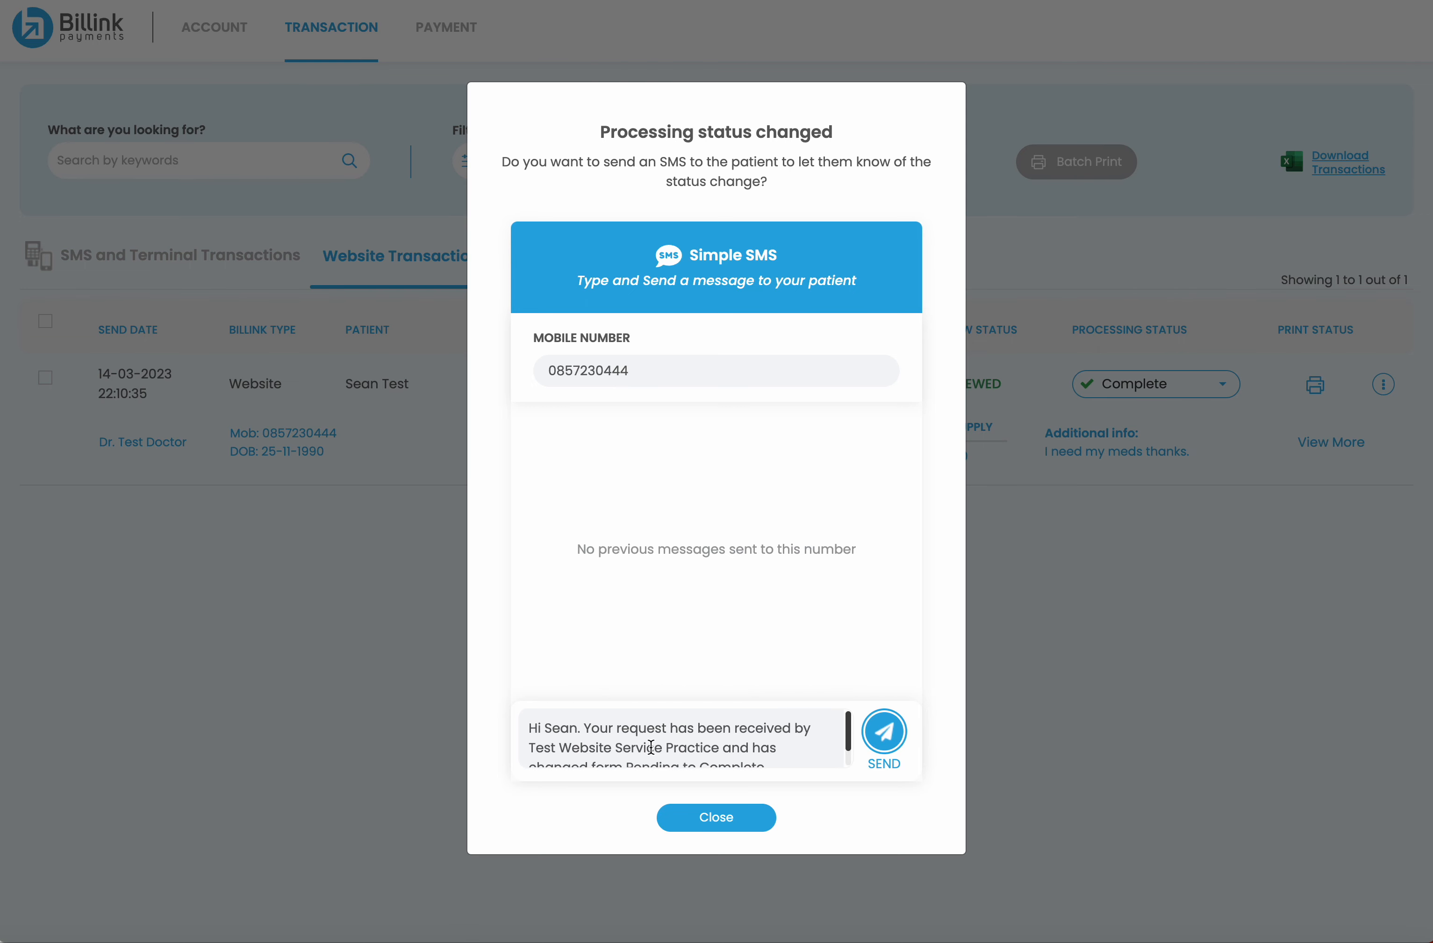
scroll(649, 750, down, 1)
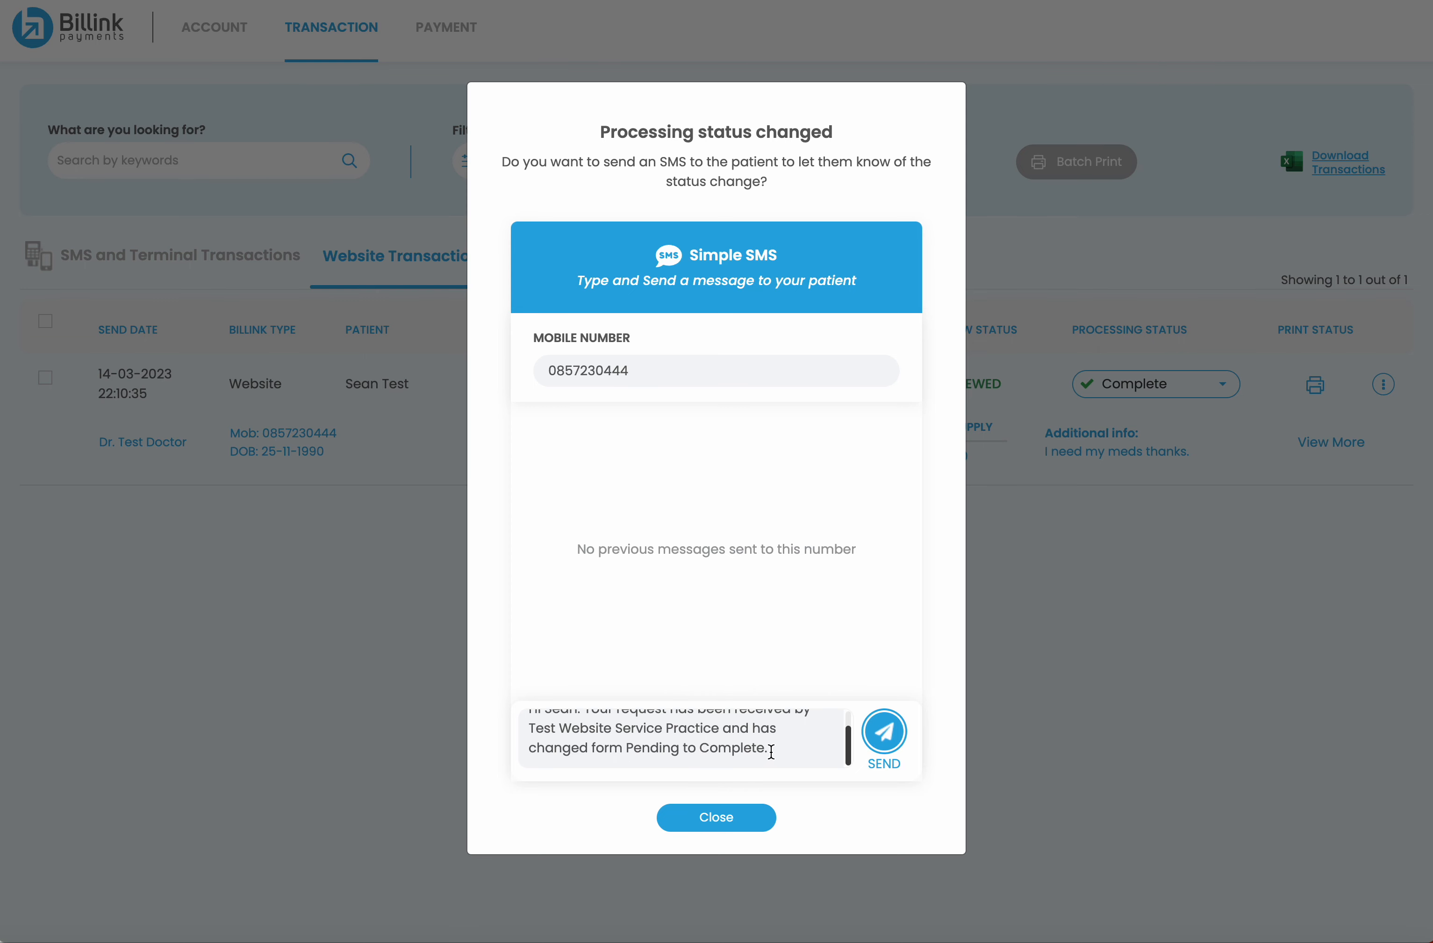
triple_click(771, 752)
text(your scr)
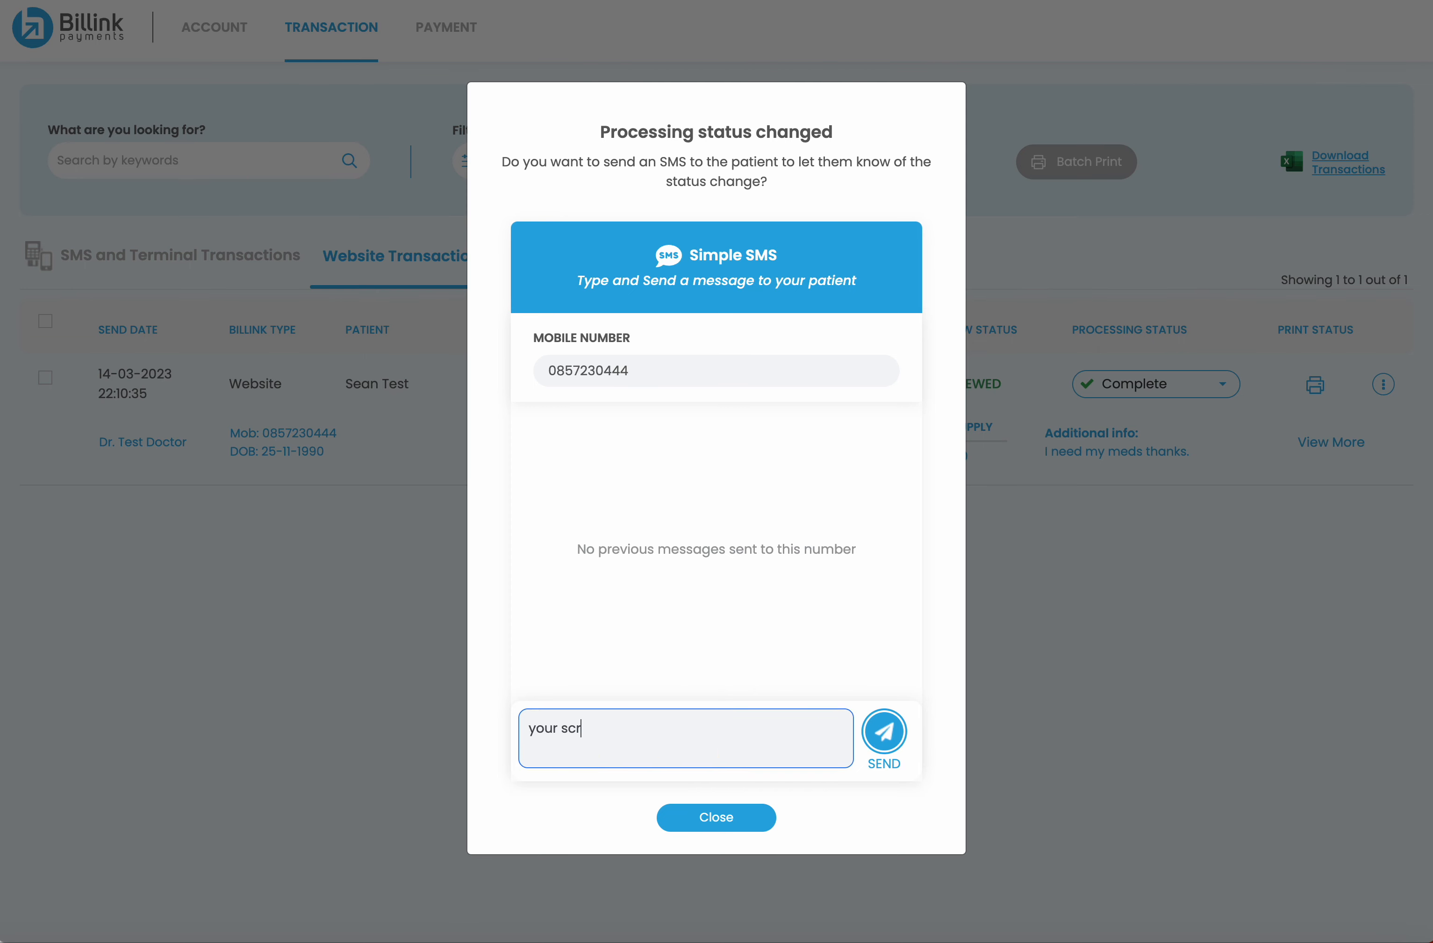
text(ipt has been sent.)
click(886, 730)
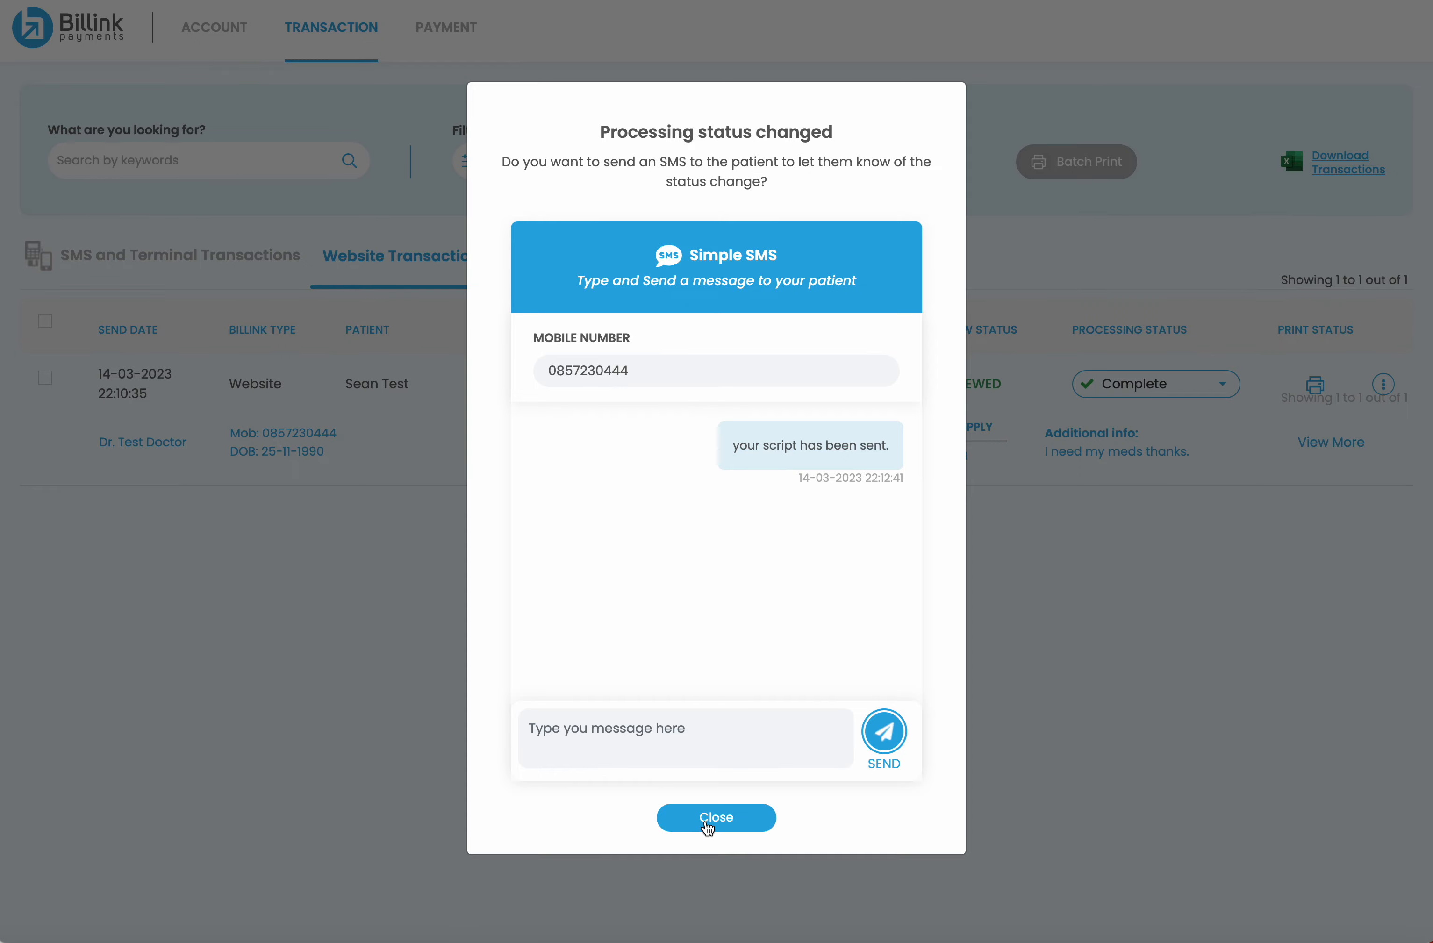
click(711, 819)
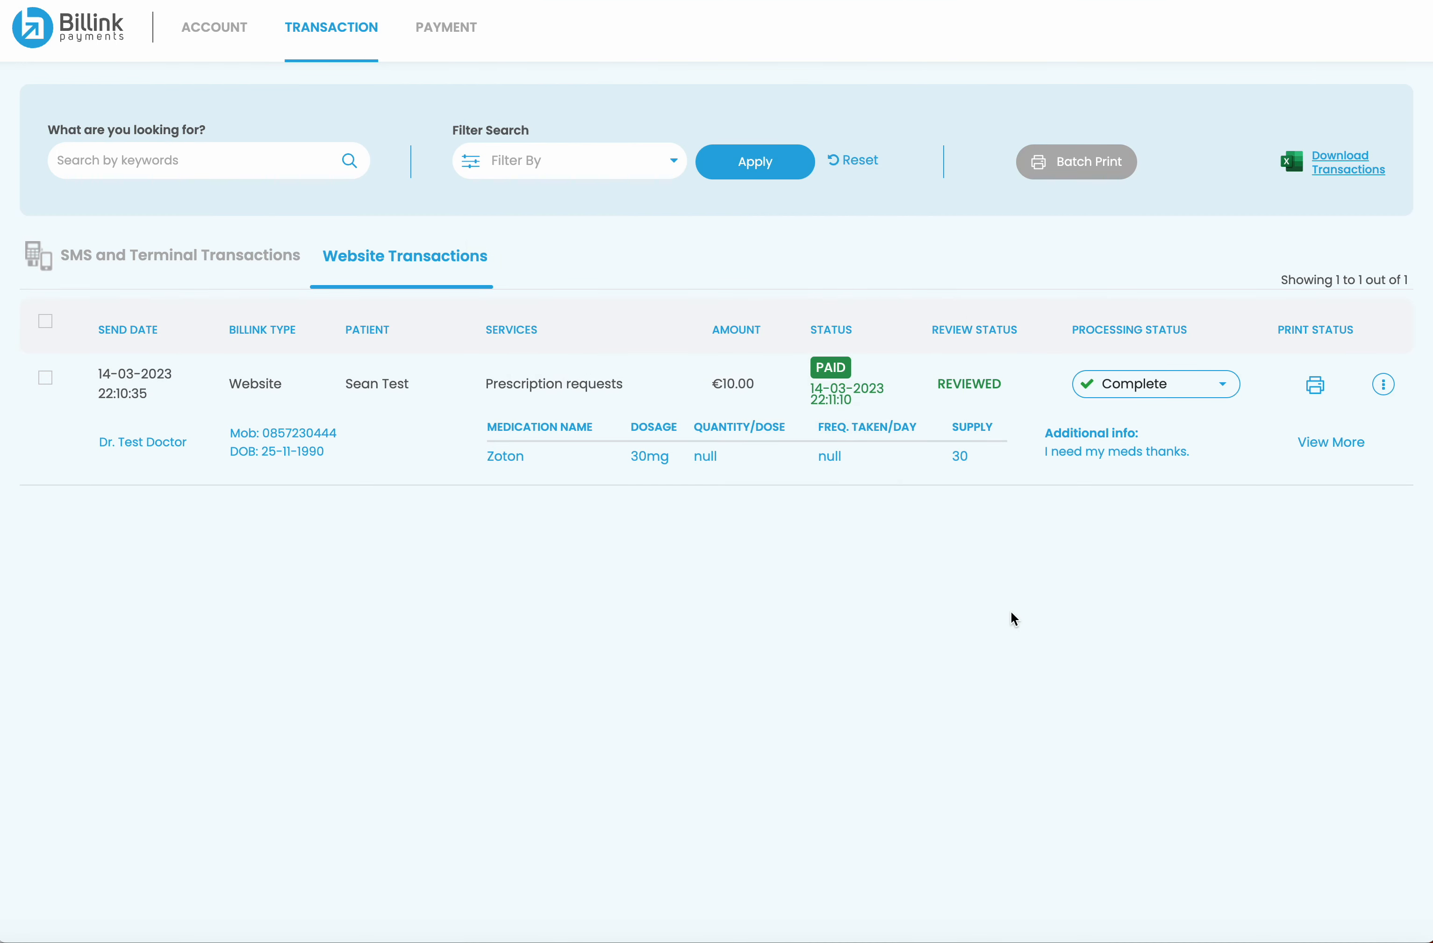
Mark the request as printed, cancel the print dialog, and go to Account > Website Payments
click(1317, 387)
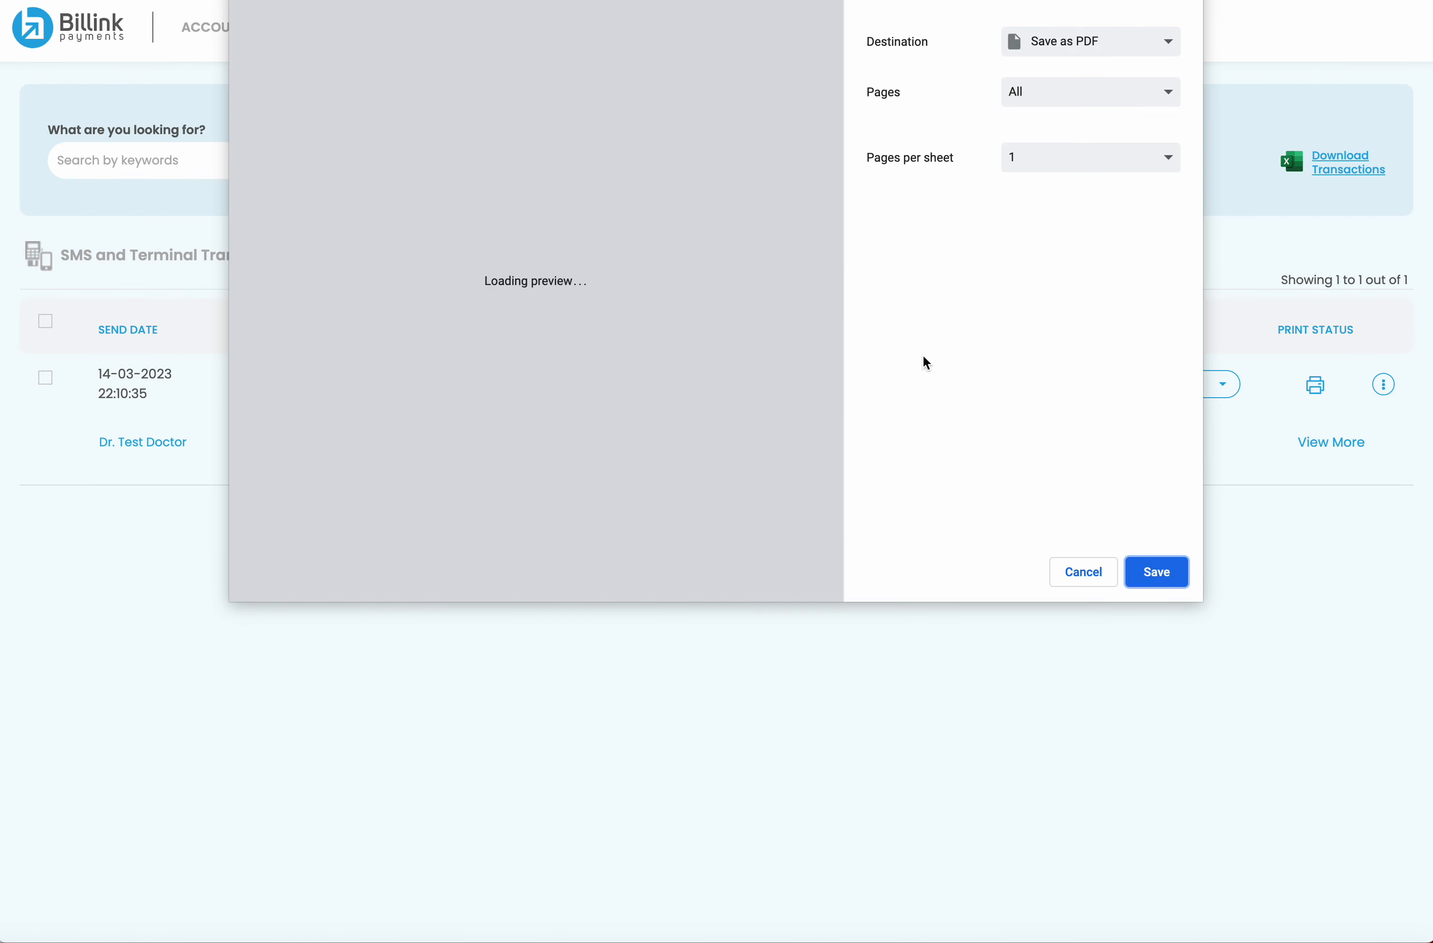
click(1088, 585)
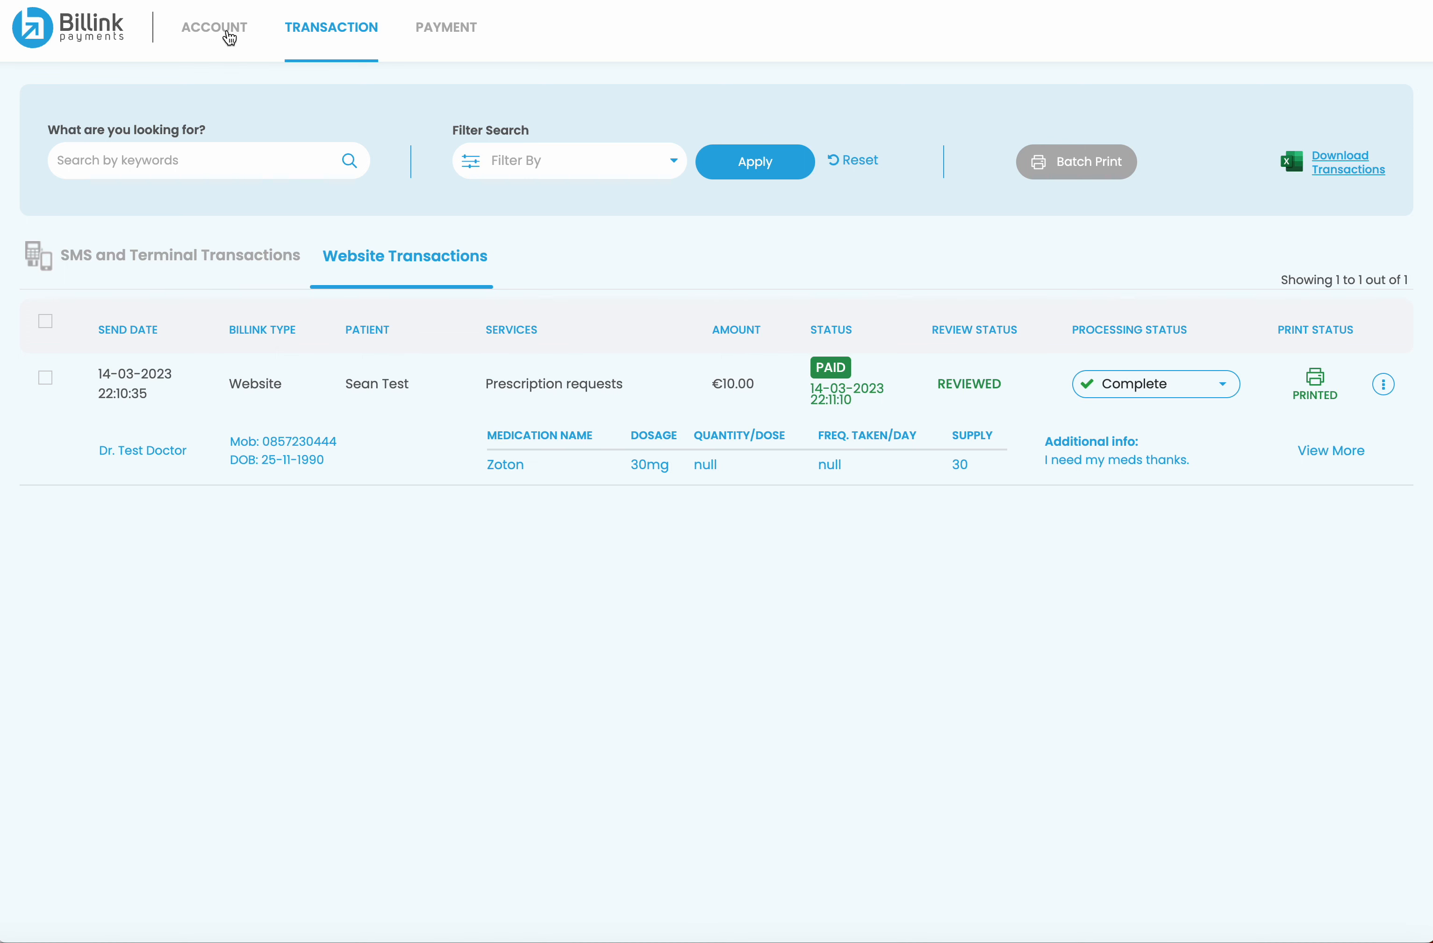
click(225, 31)
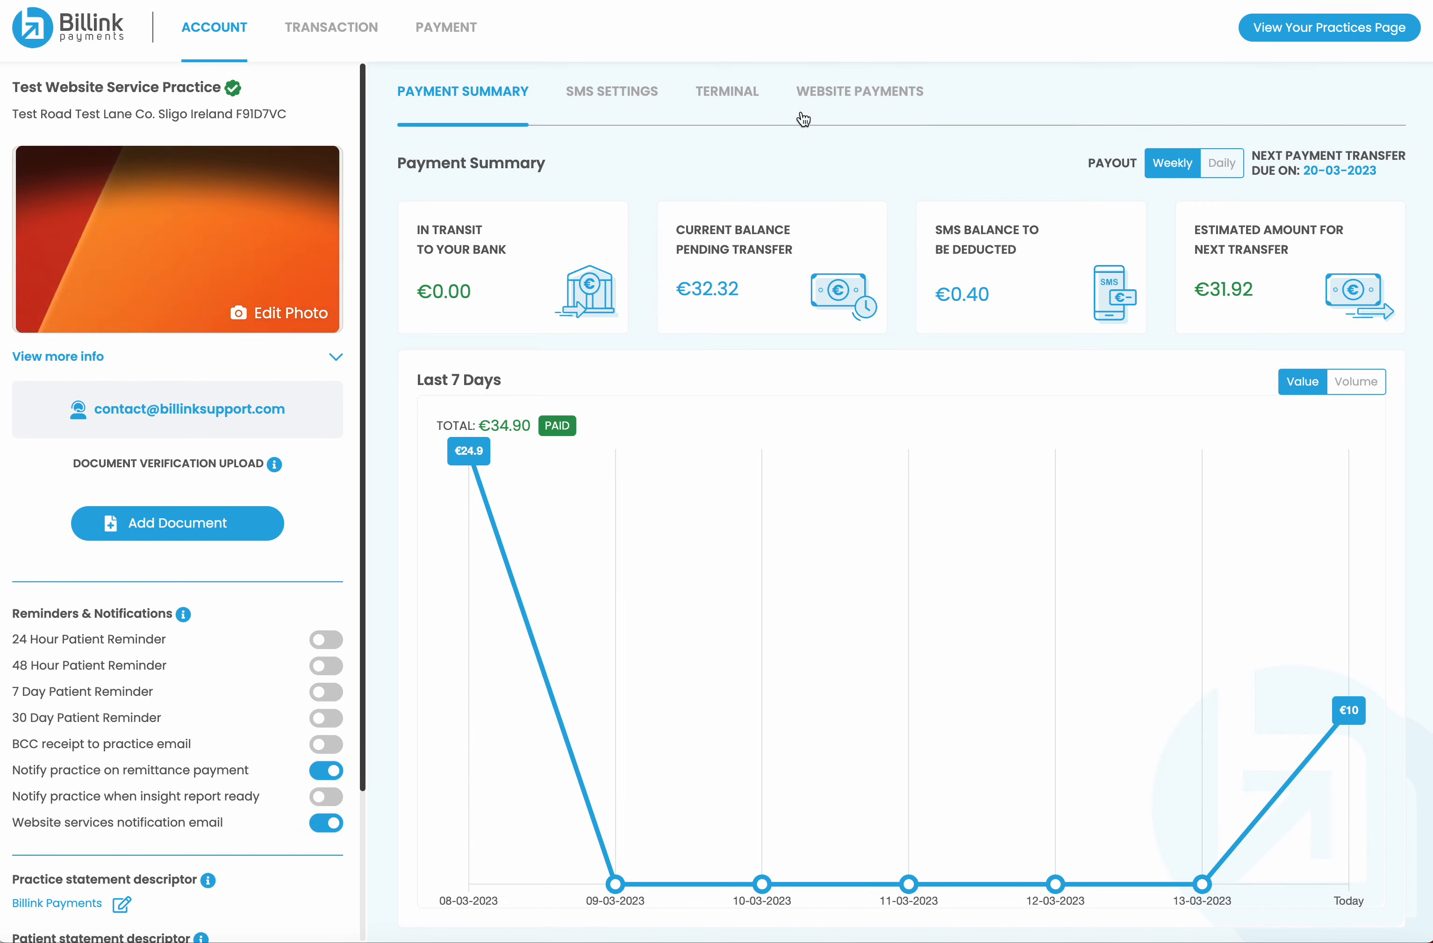
click(848, 92)
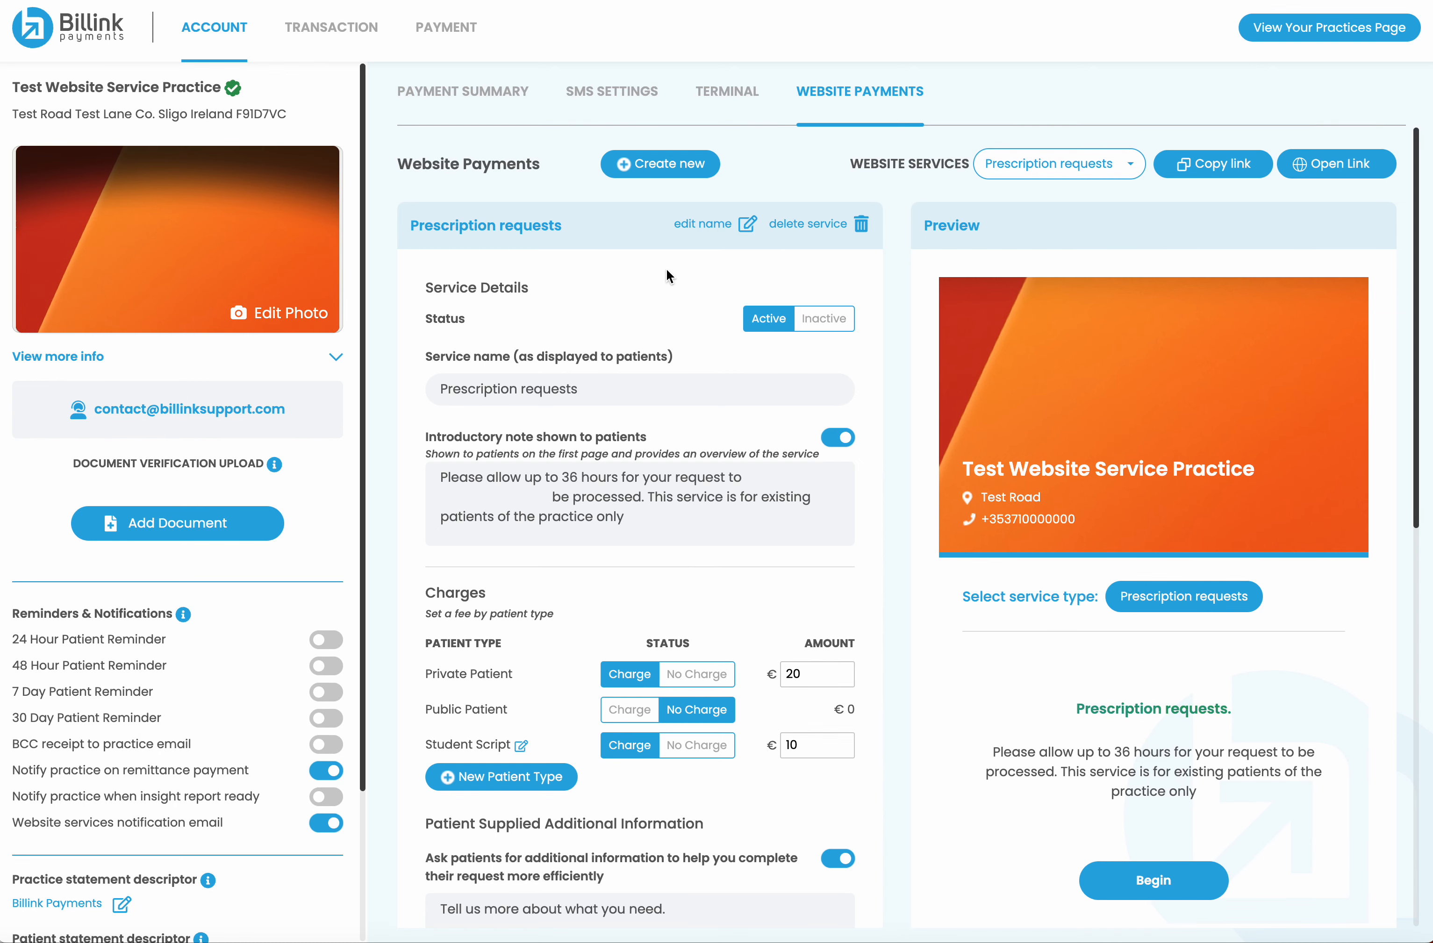
Set the Prescription requests service to inactive and reload the patient page to test it
scroll(671, 284, down, 1)
scroll(672, 289, down, 3)
click(824, 251)
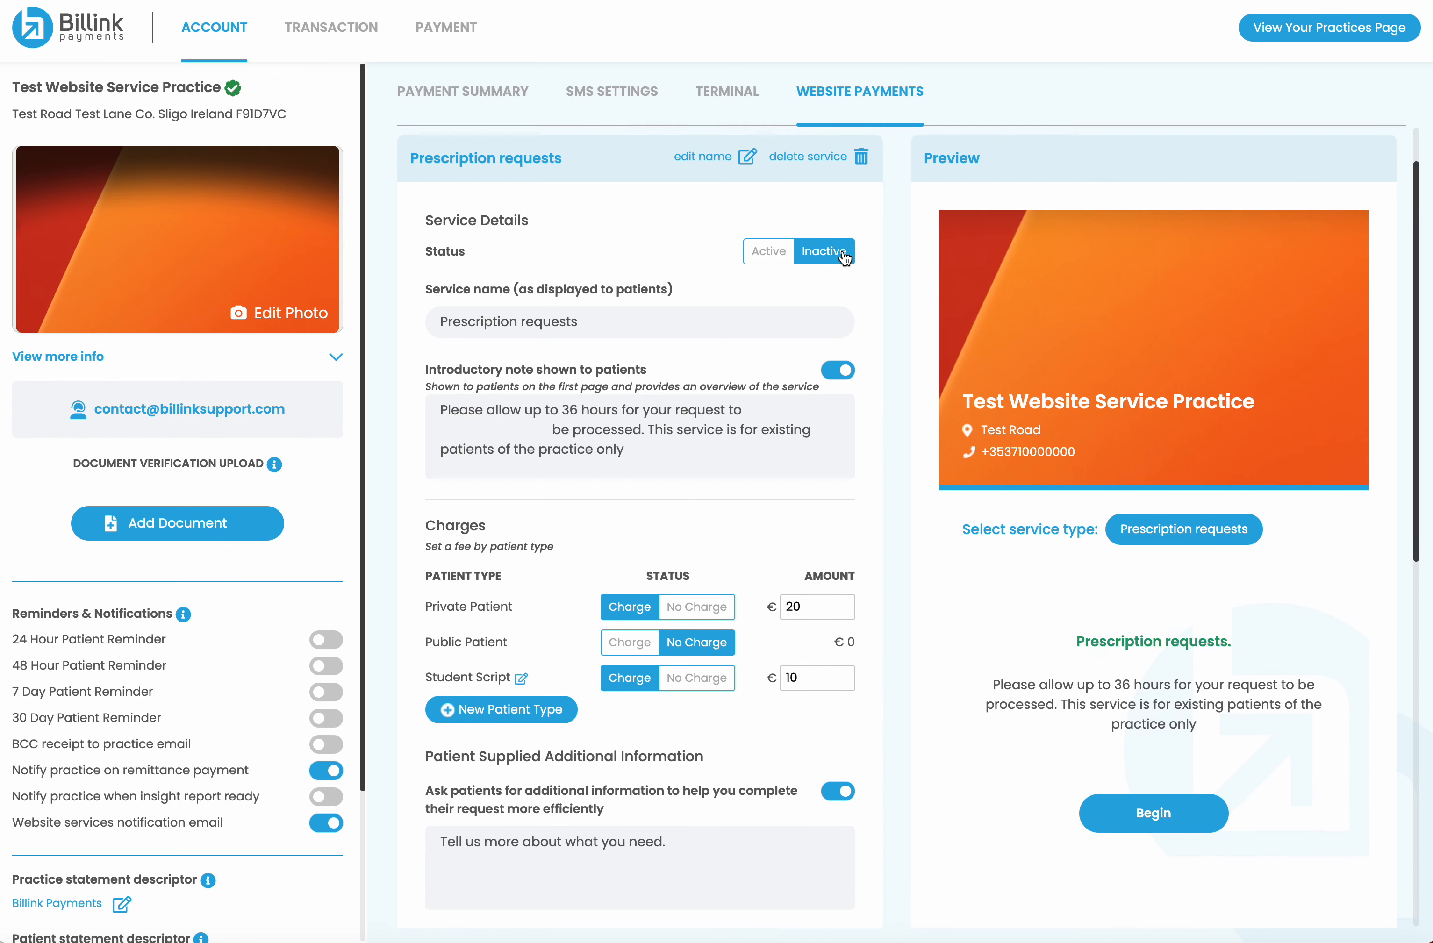
scroll(906, 245, up, 3)
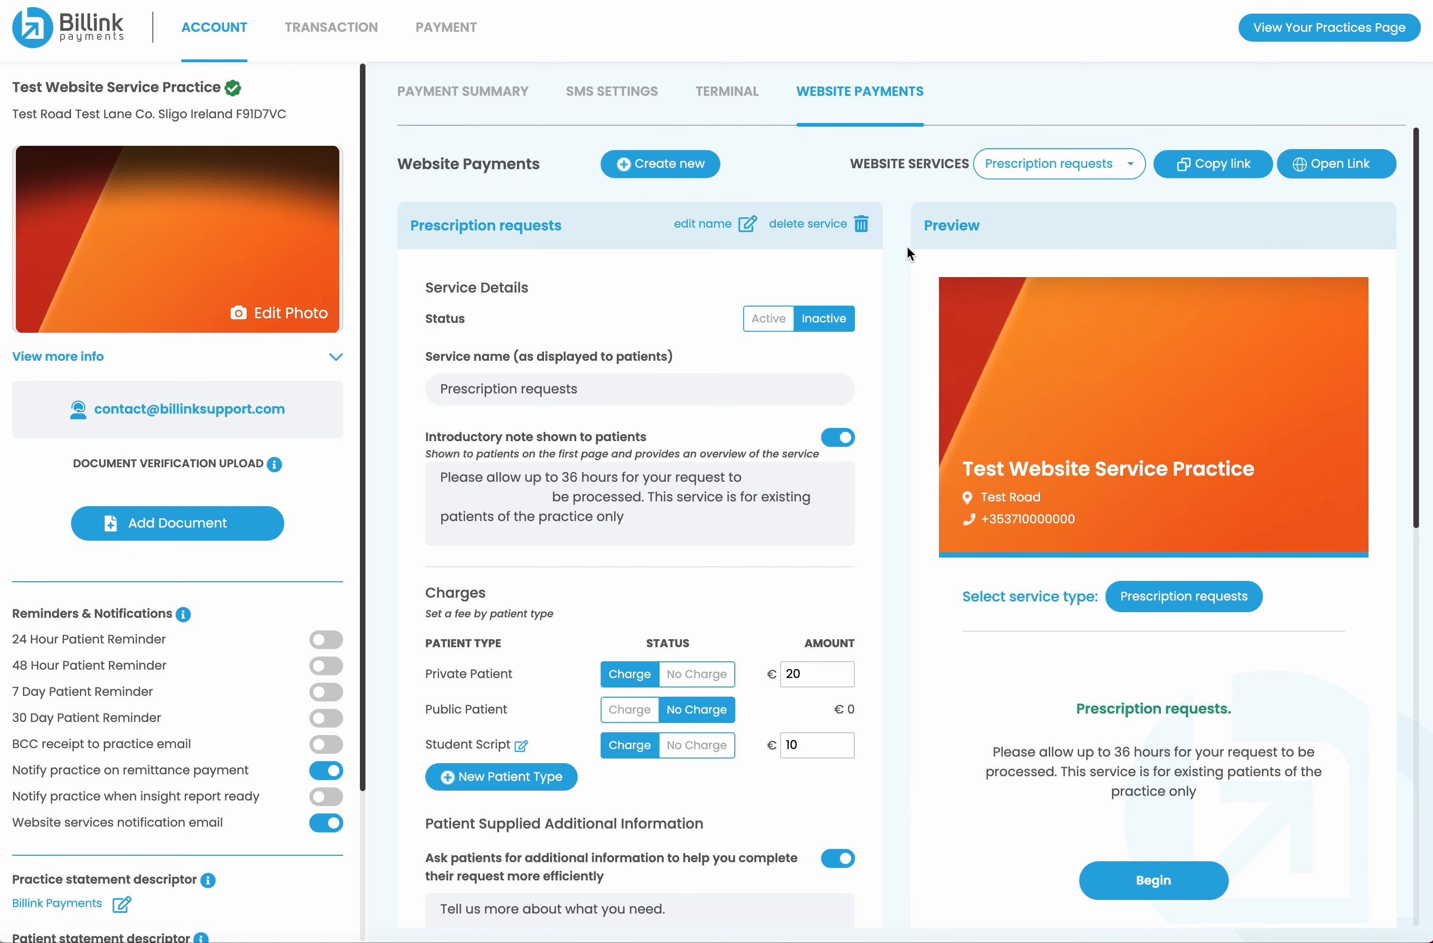
click(845, 0)
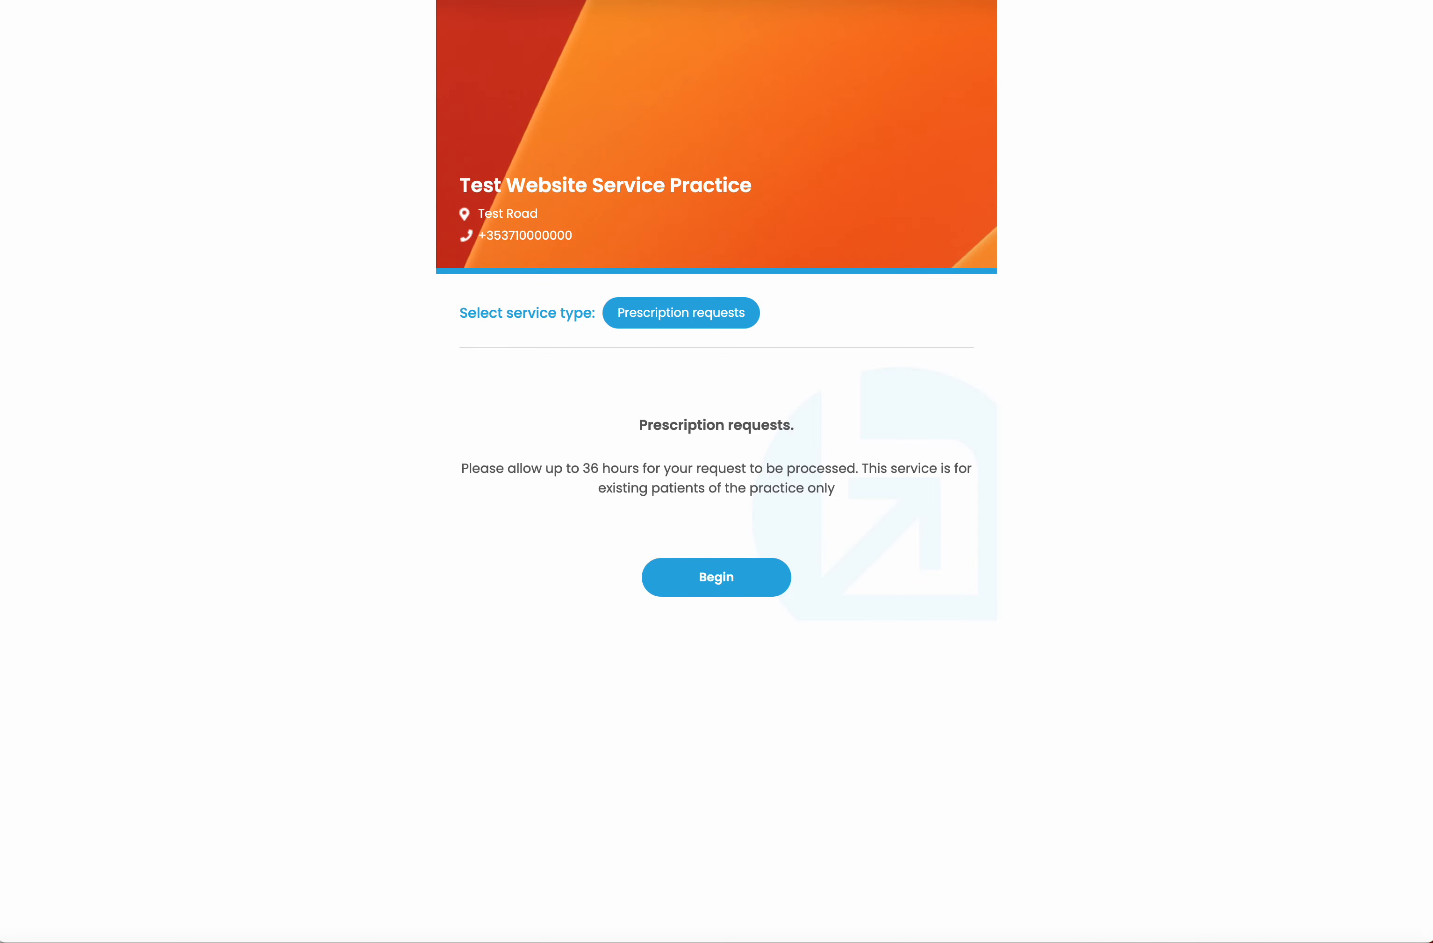
key(super+r)
click(715, 589)
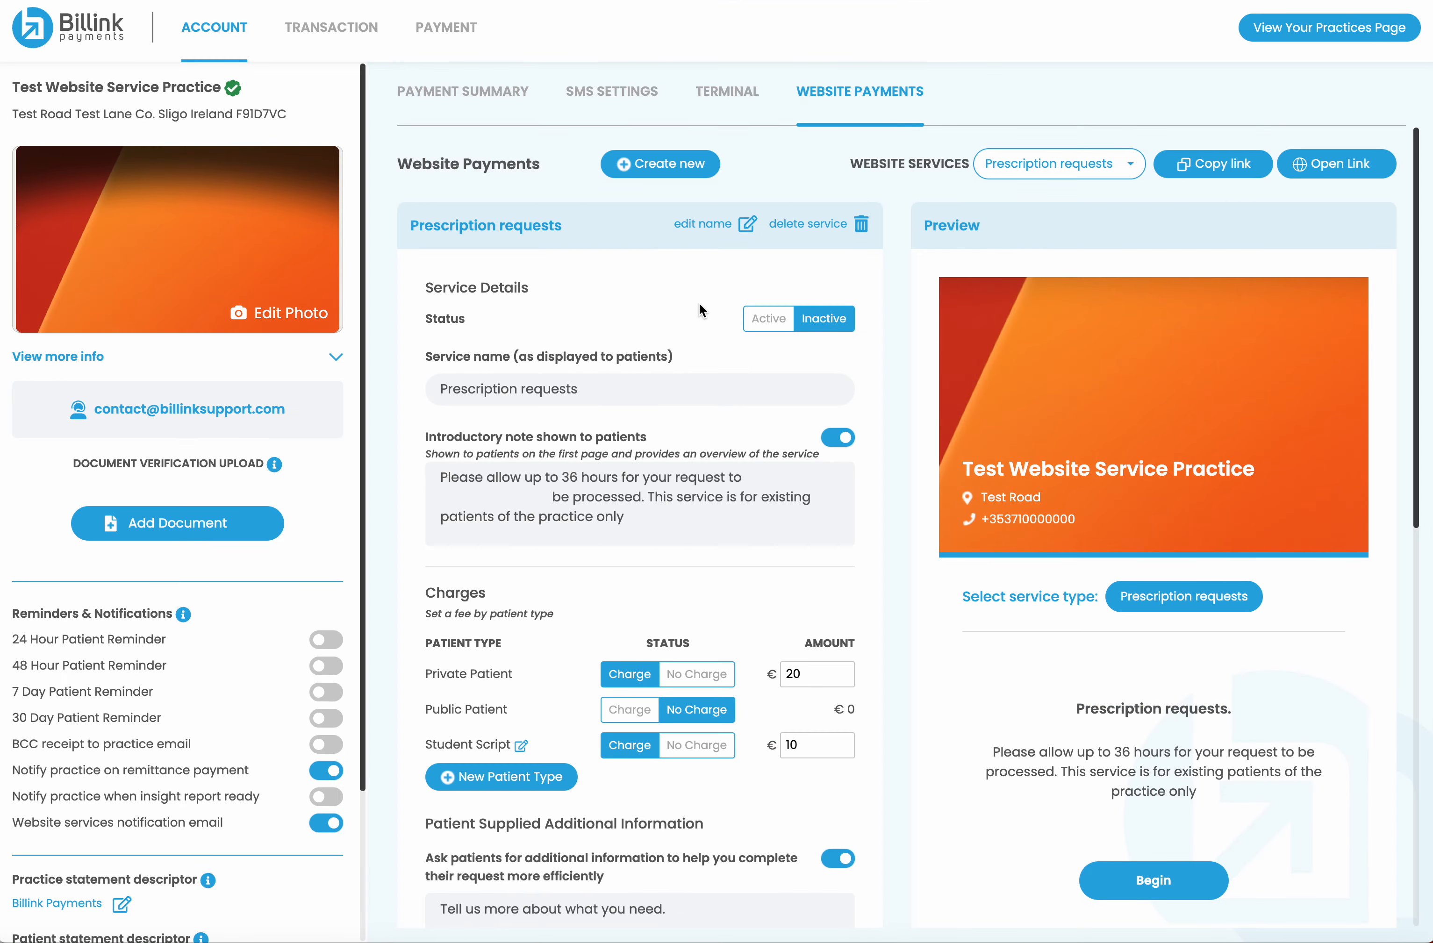
Save the Prescription requests service changes, confirming the update each time
scroll(704, 531, down, 10)
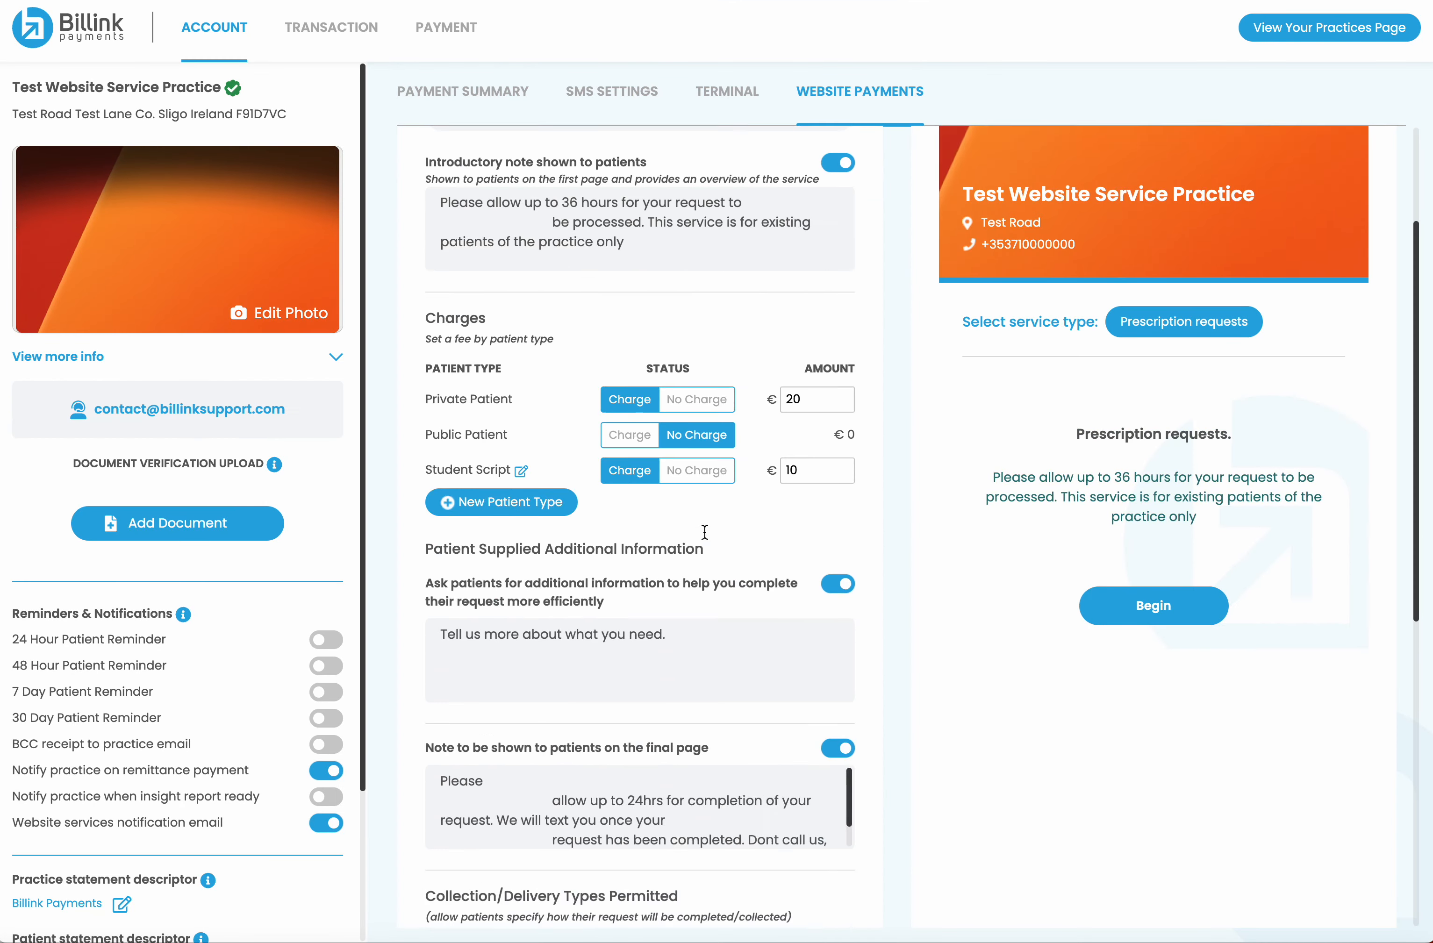
click(650, 838)
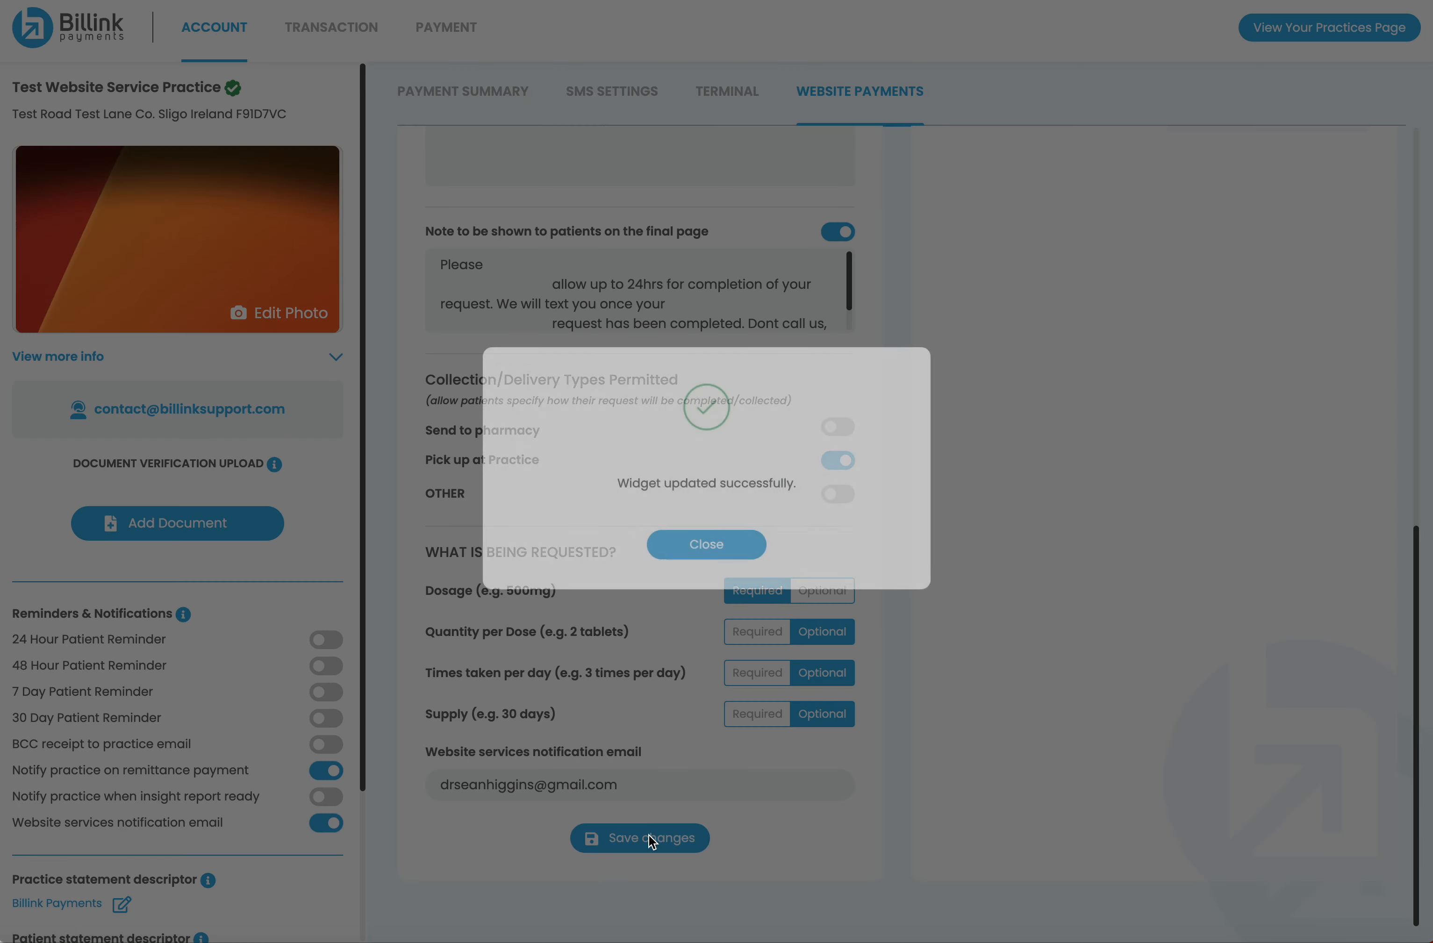
click(683, 548)
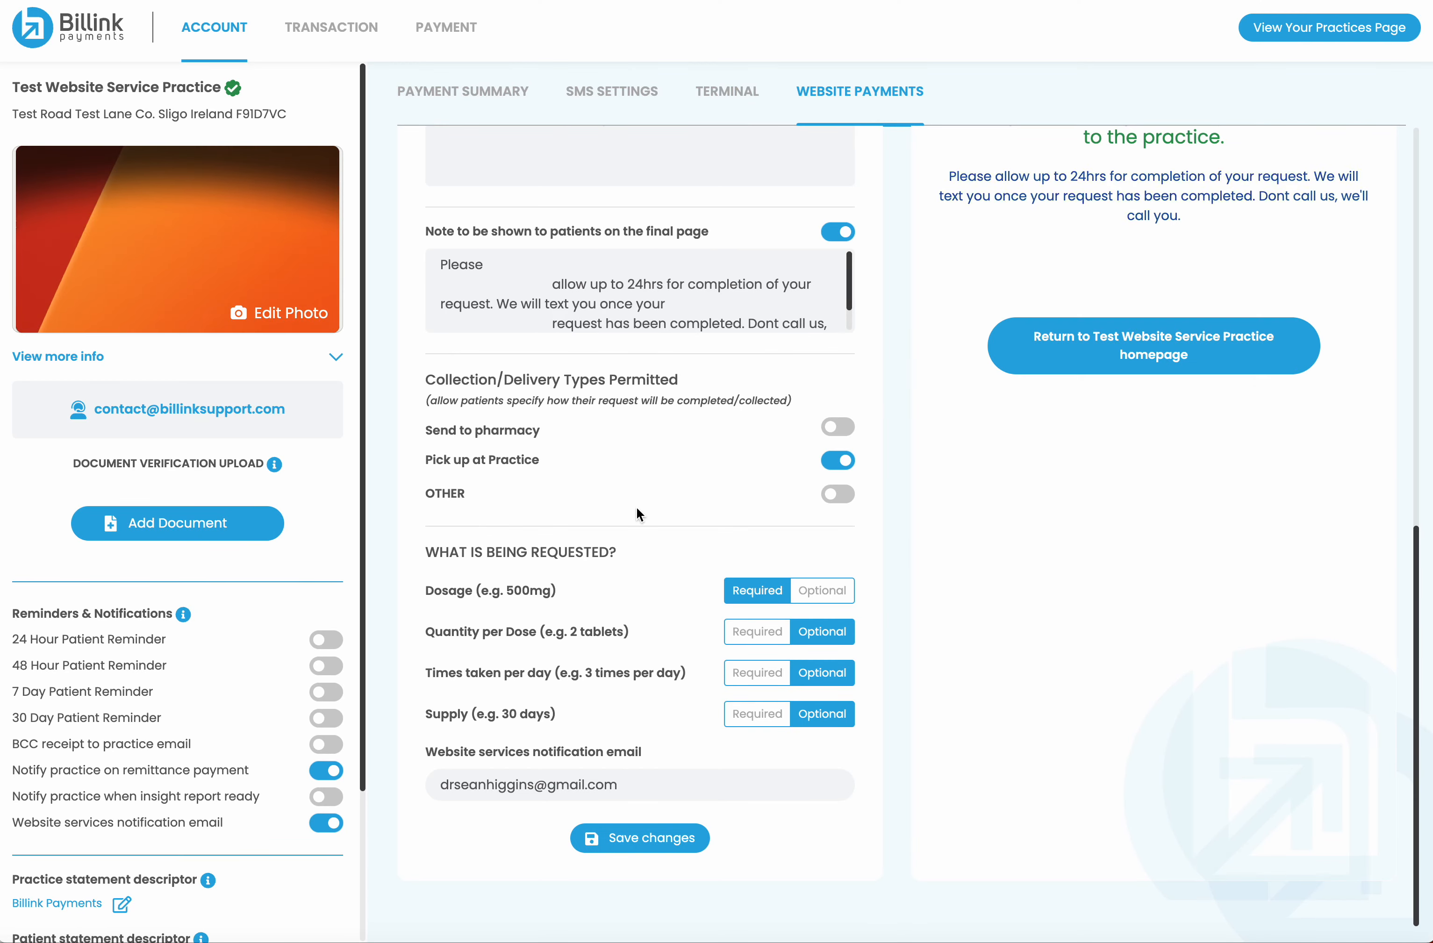
scroll(637, 592, up, 10)
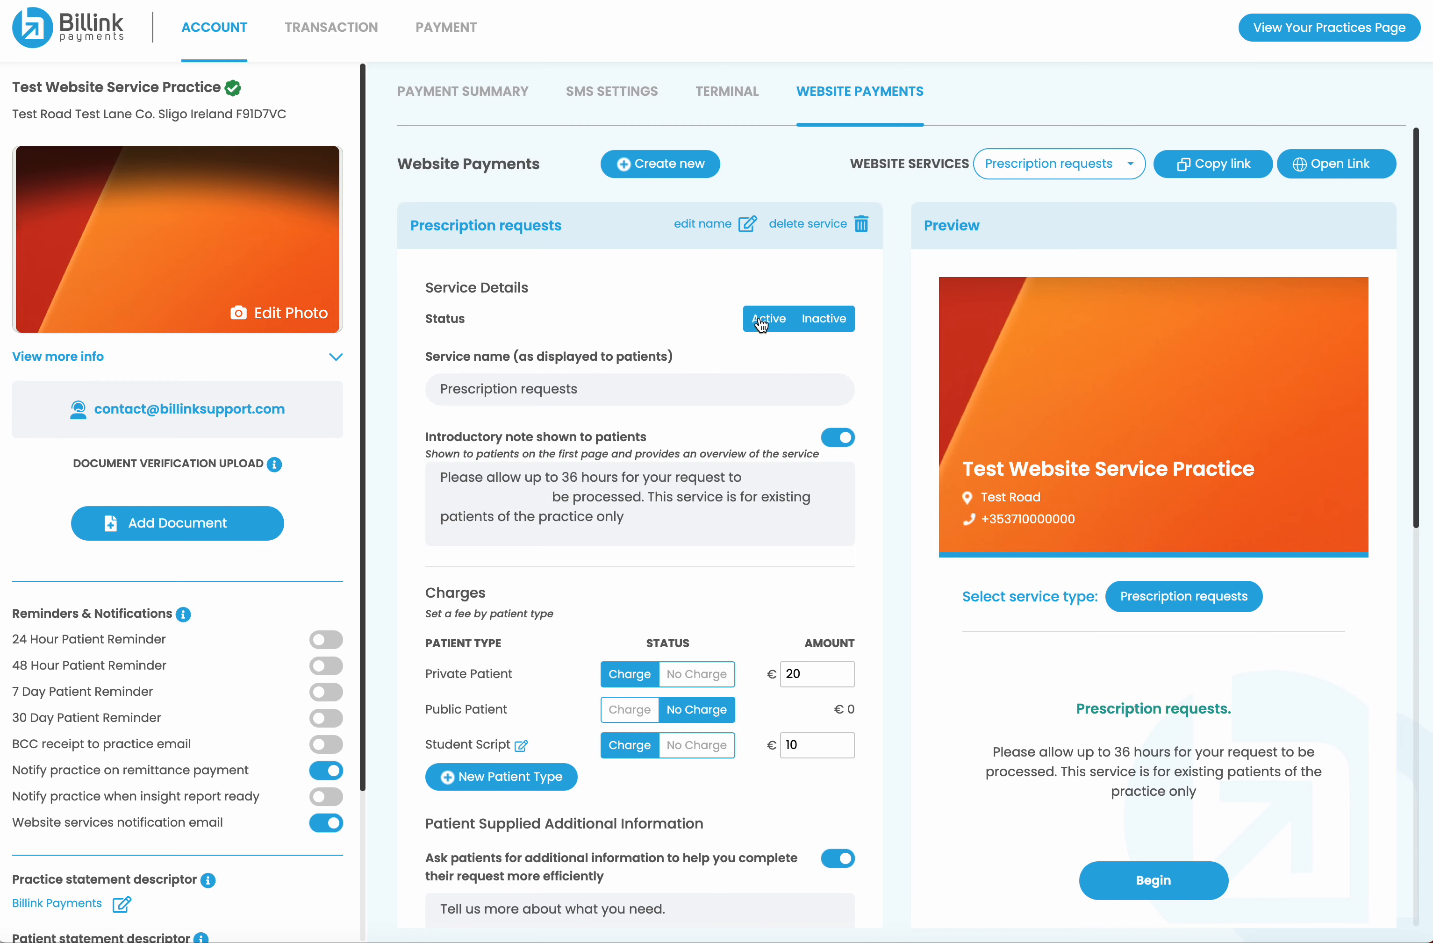
scroll(733, 437, down, 10)
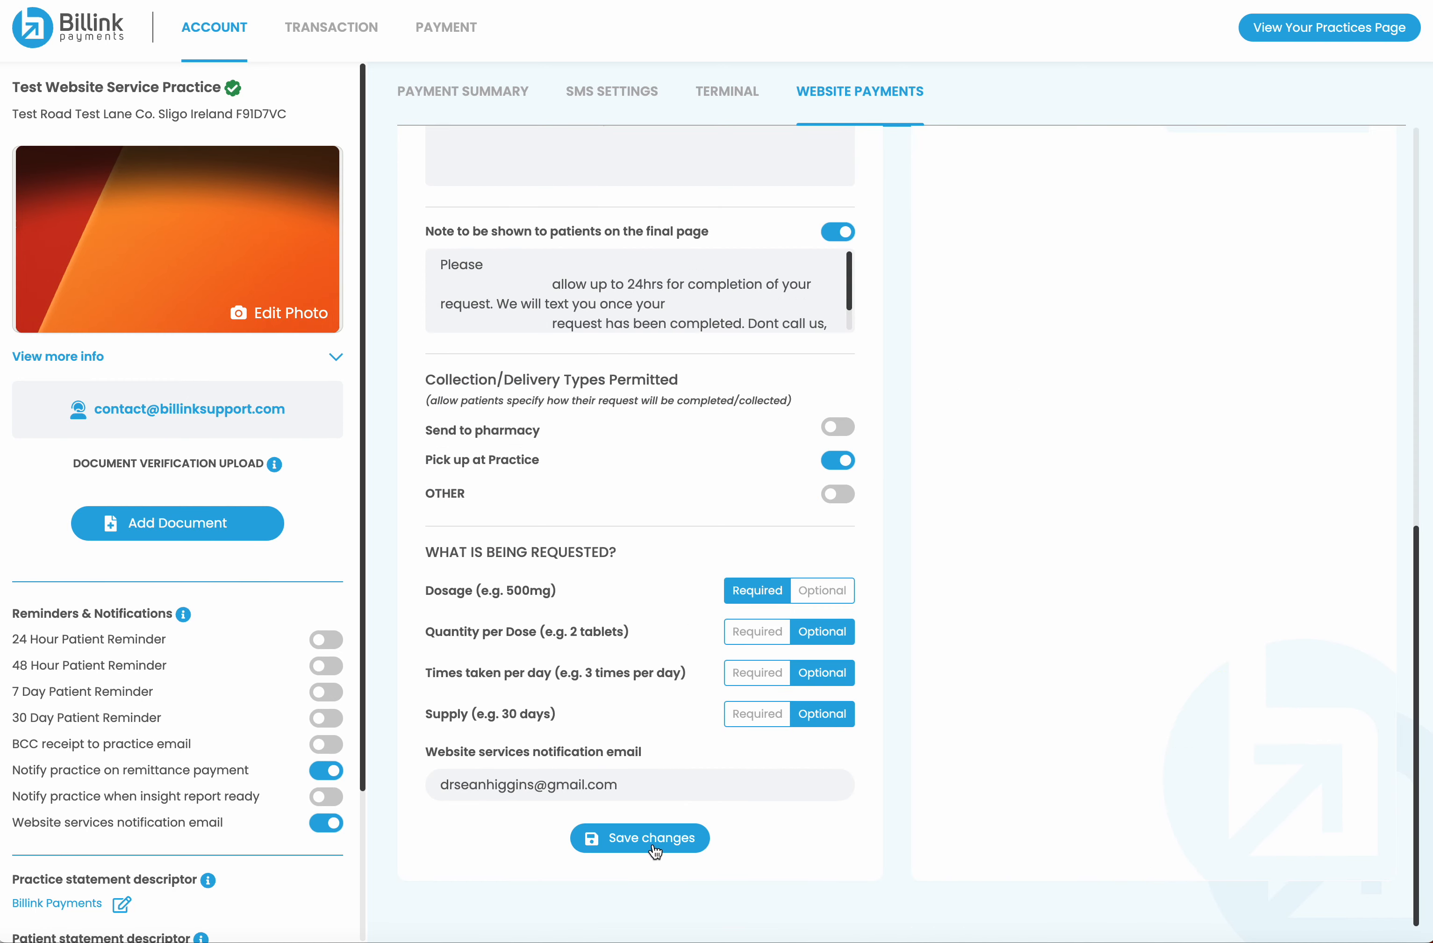
click(653, 846)
click(701, 545)
scroll(713, 442, up, 10)
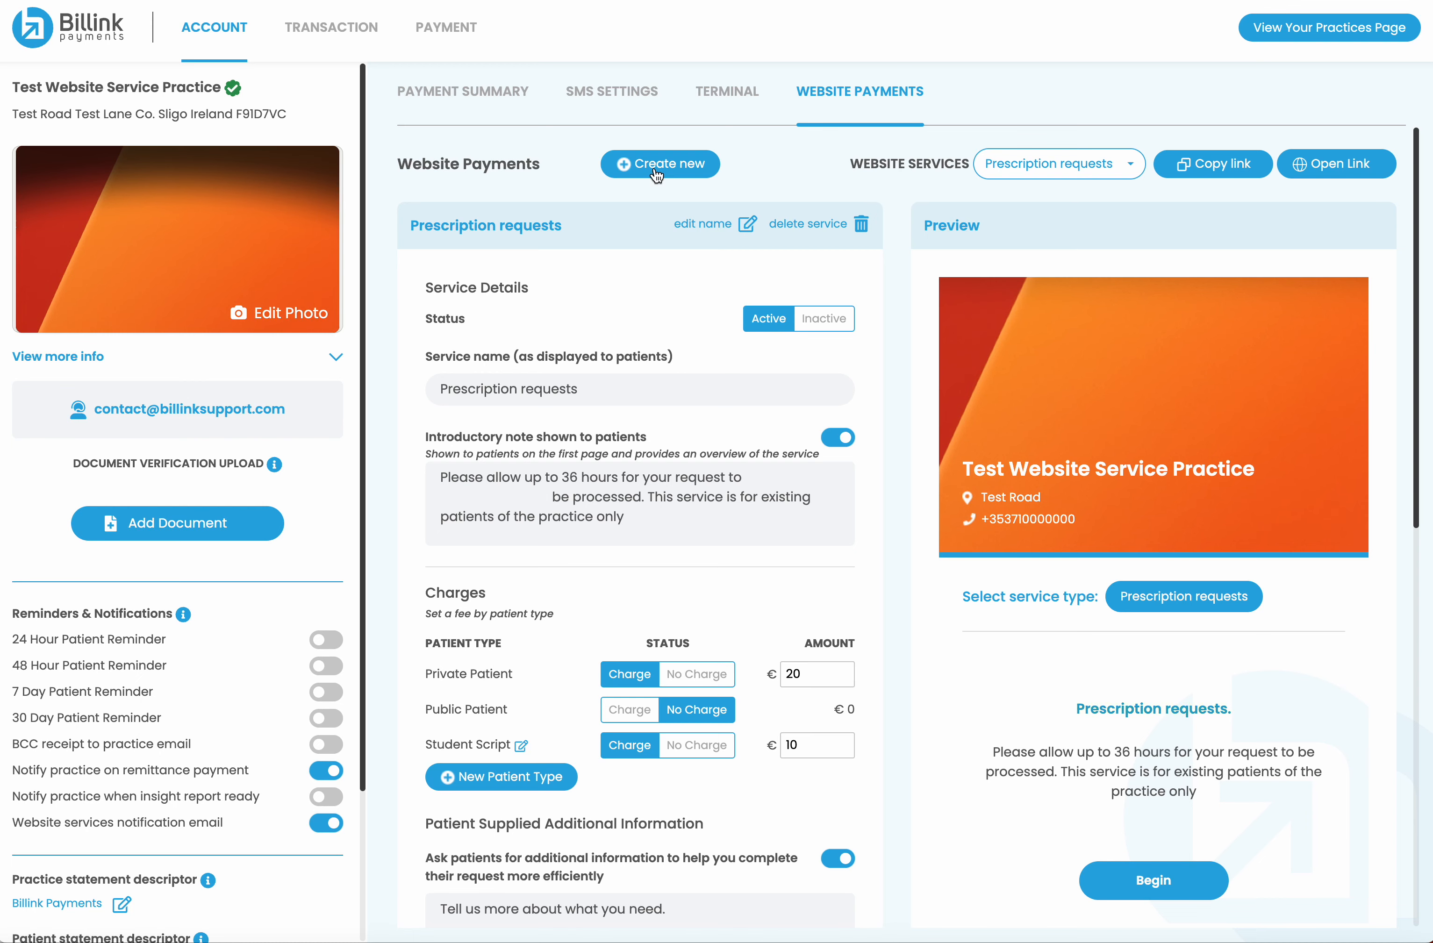
Create a new website service named 'Flying Medical'
click(656, 172)
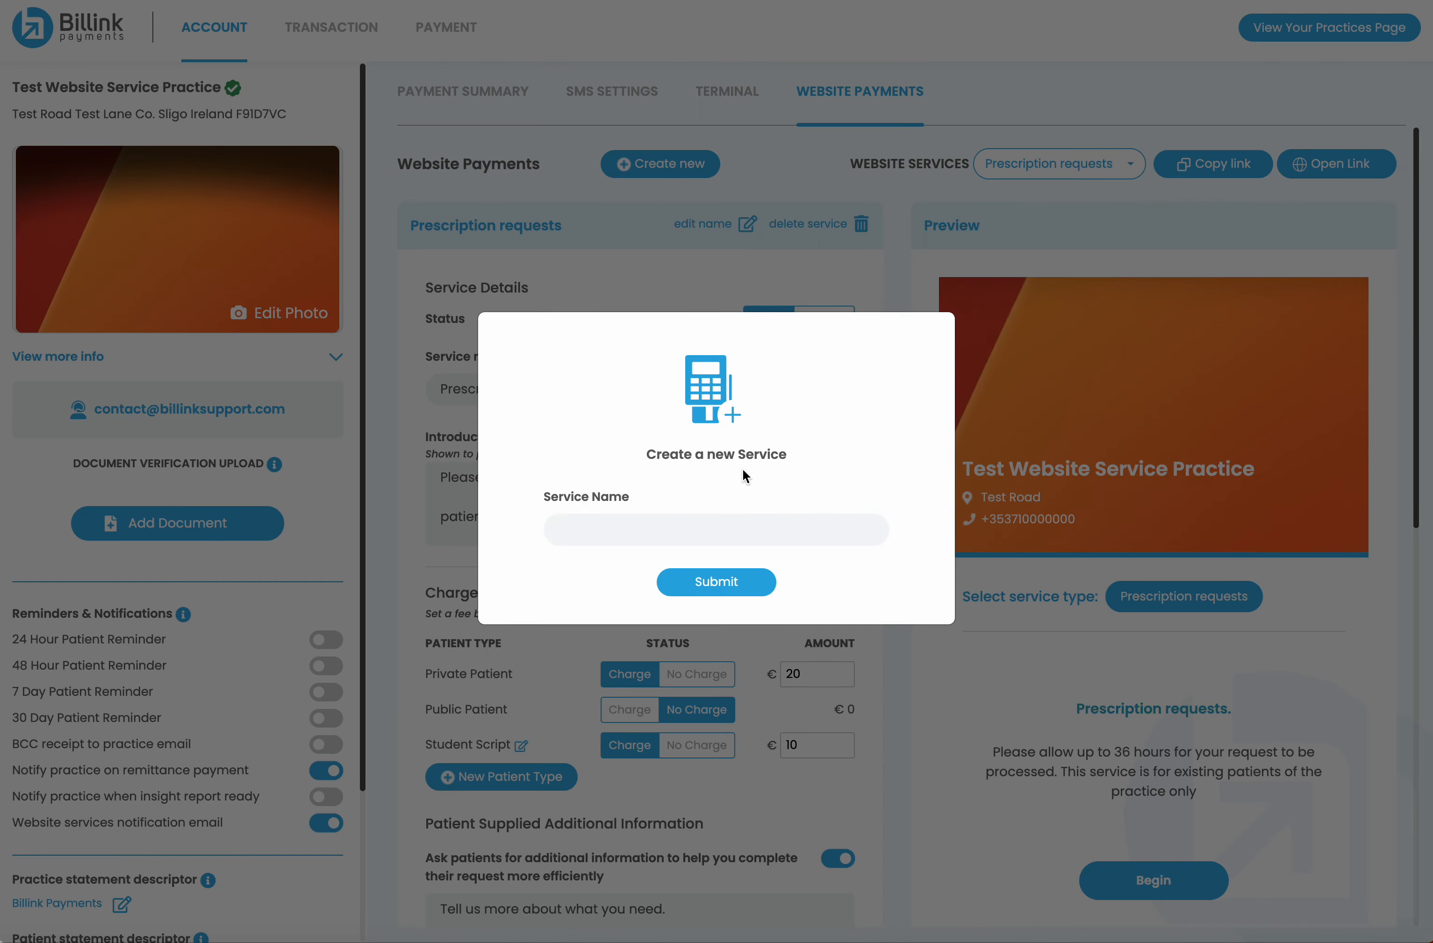
click(644, 535)
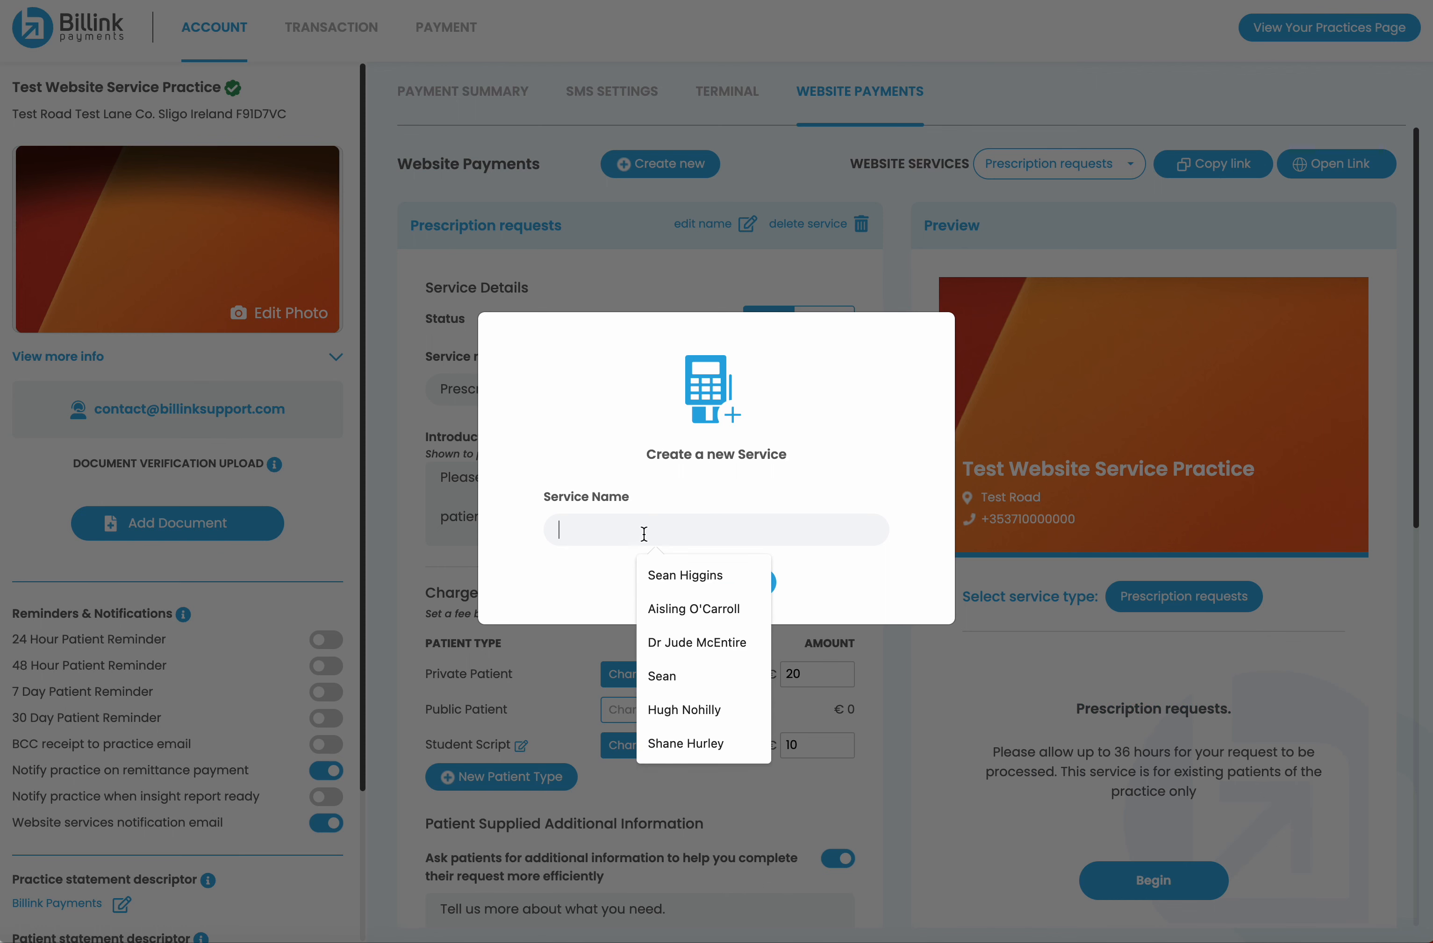
text(Fly)
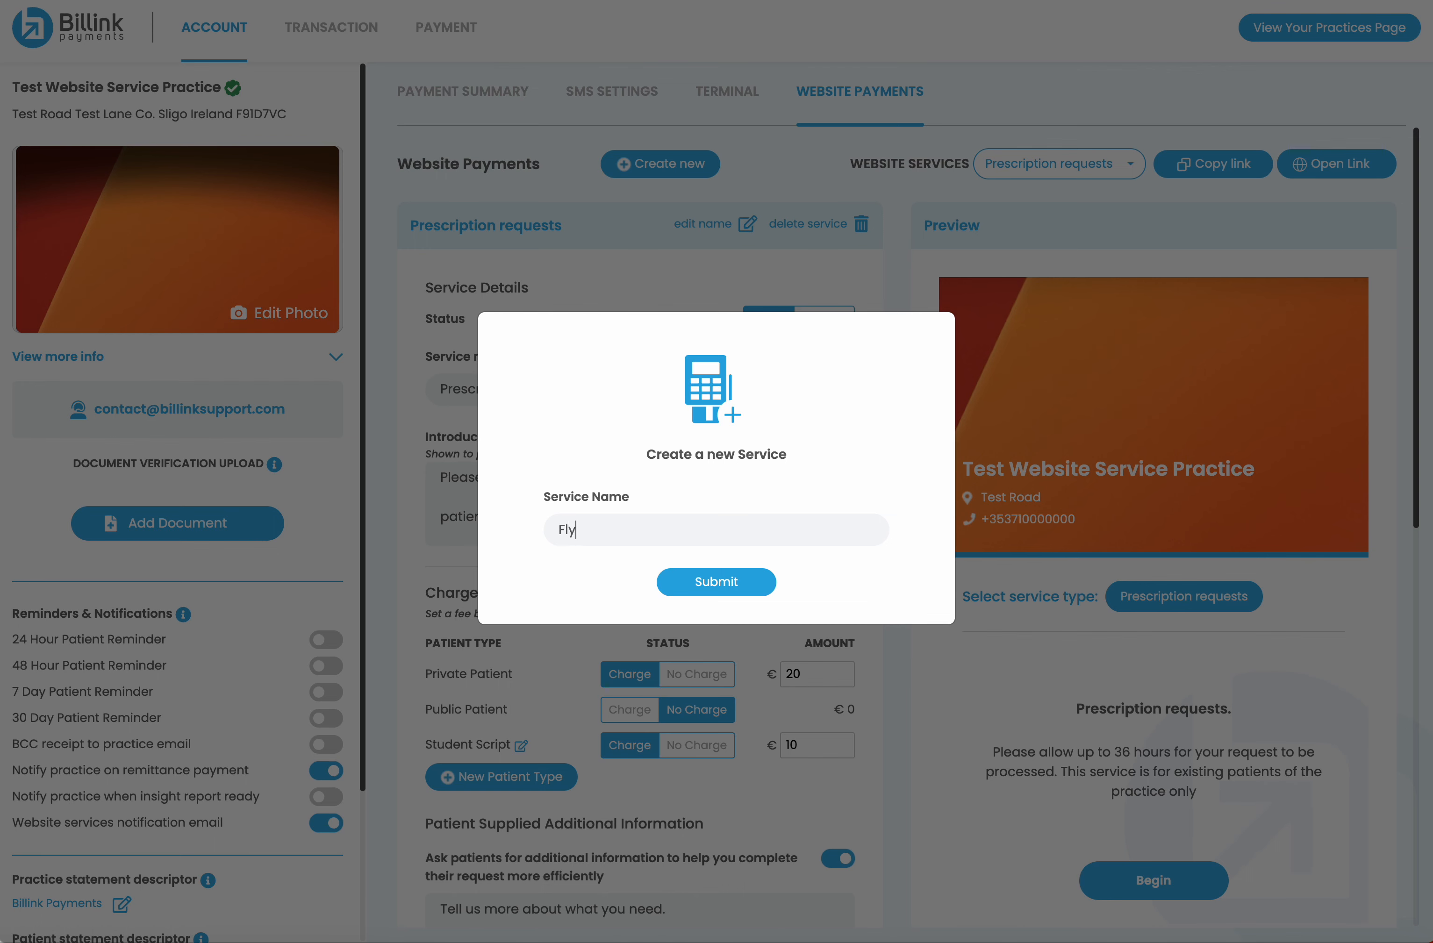
text(ing Medical)
click(714, 583)
click(706, 545)
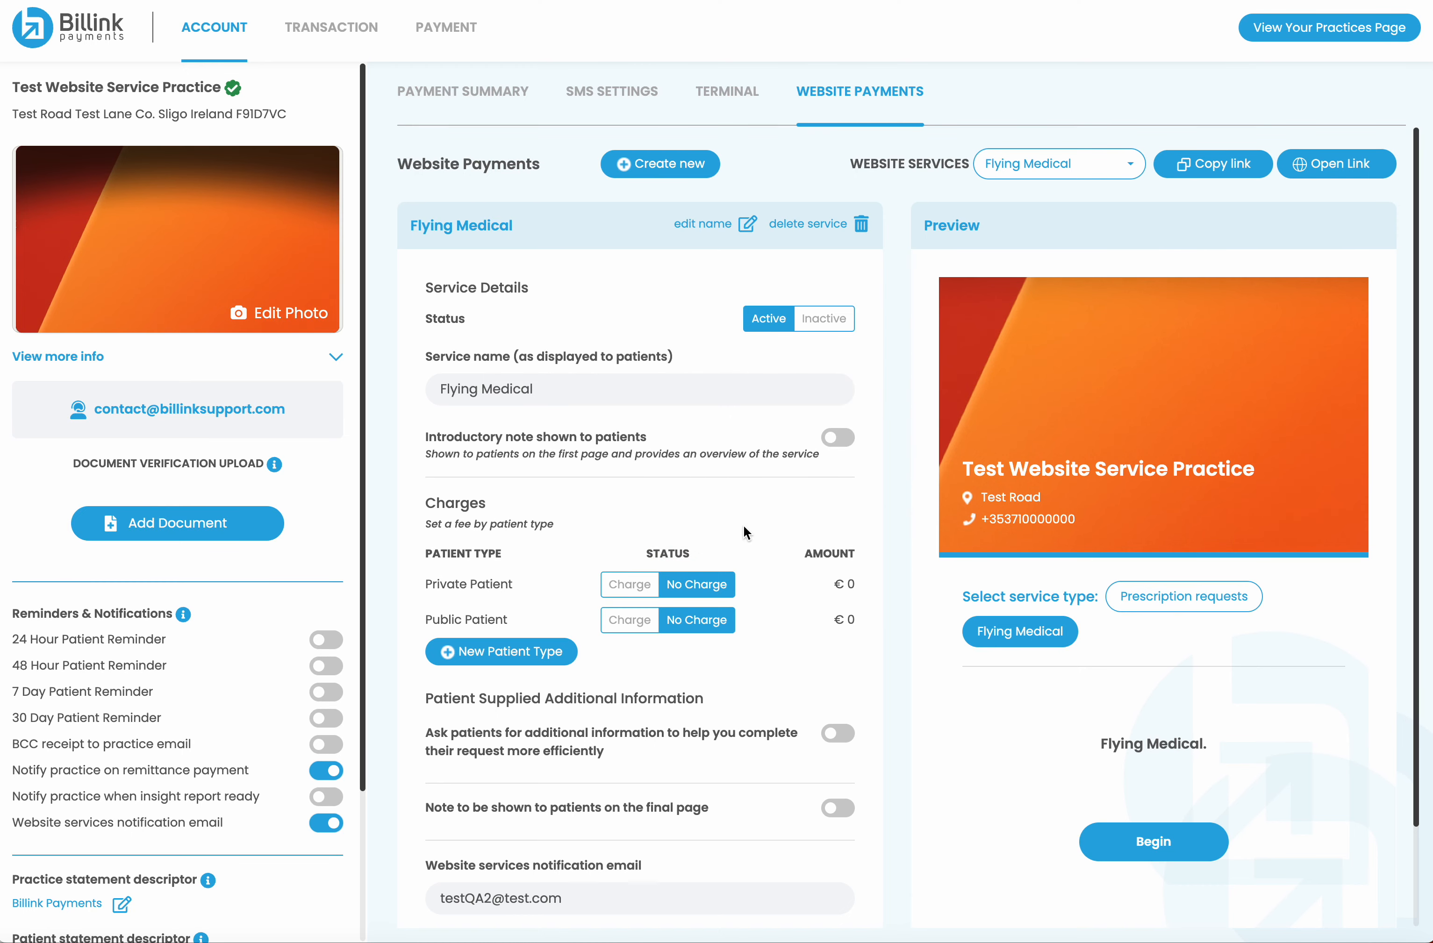
Charge private patients €500 for the Flying Medical service
scroll(743, 525, down, 1)
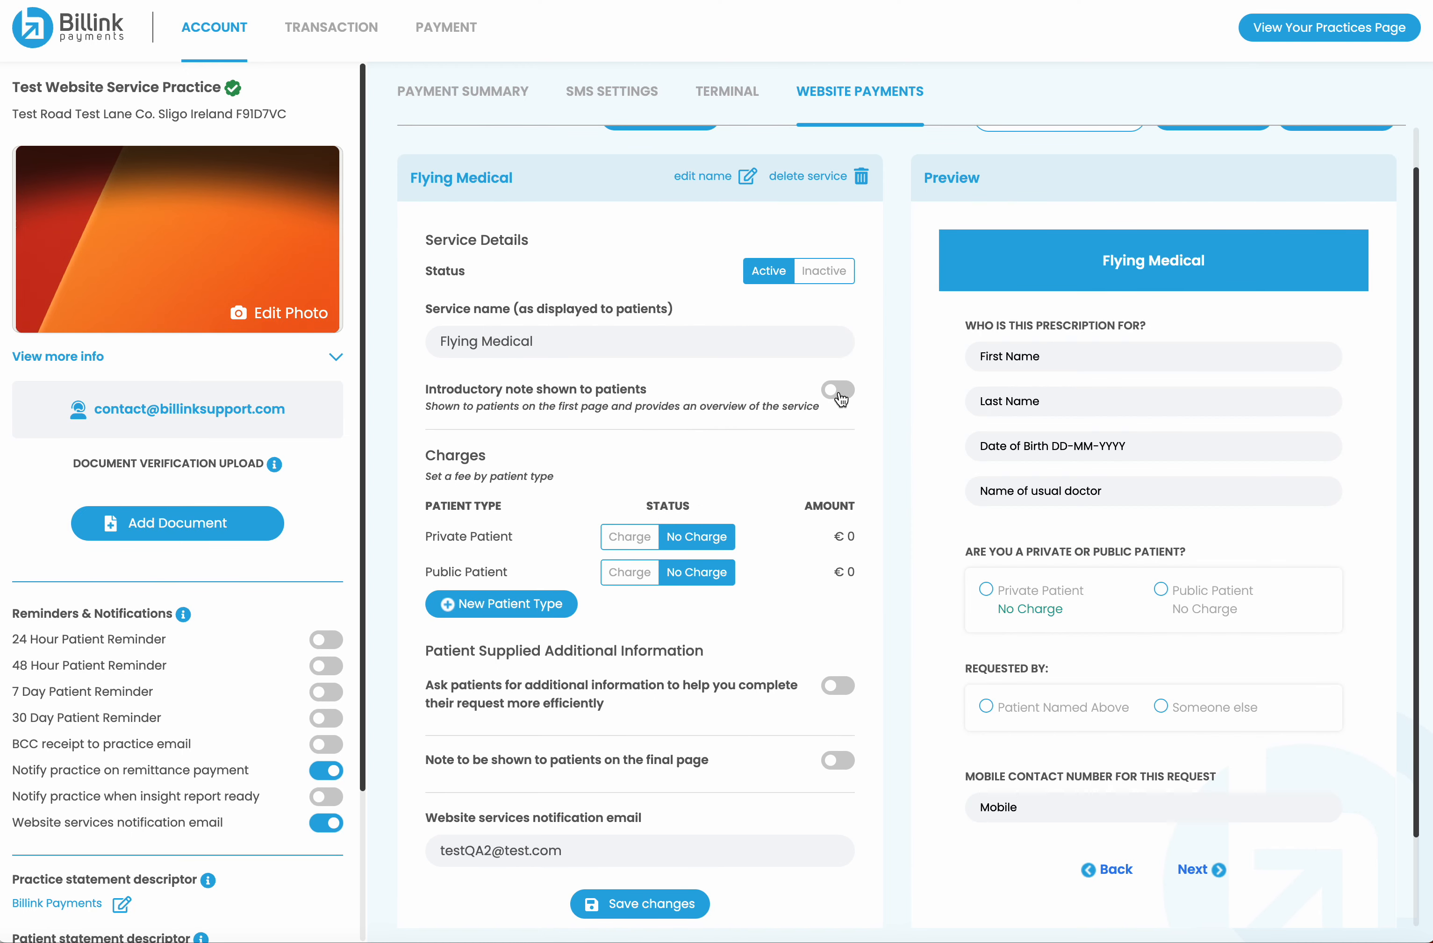
scroll(758, 487, down, 2)
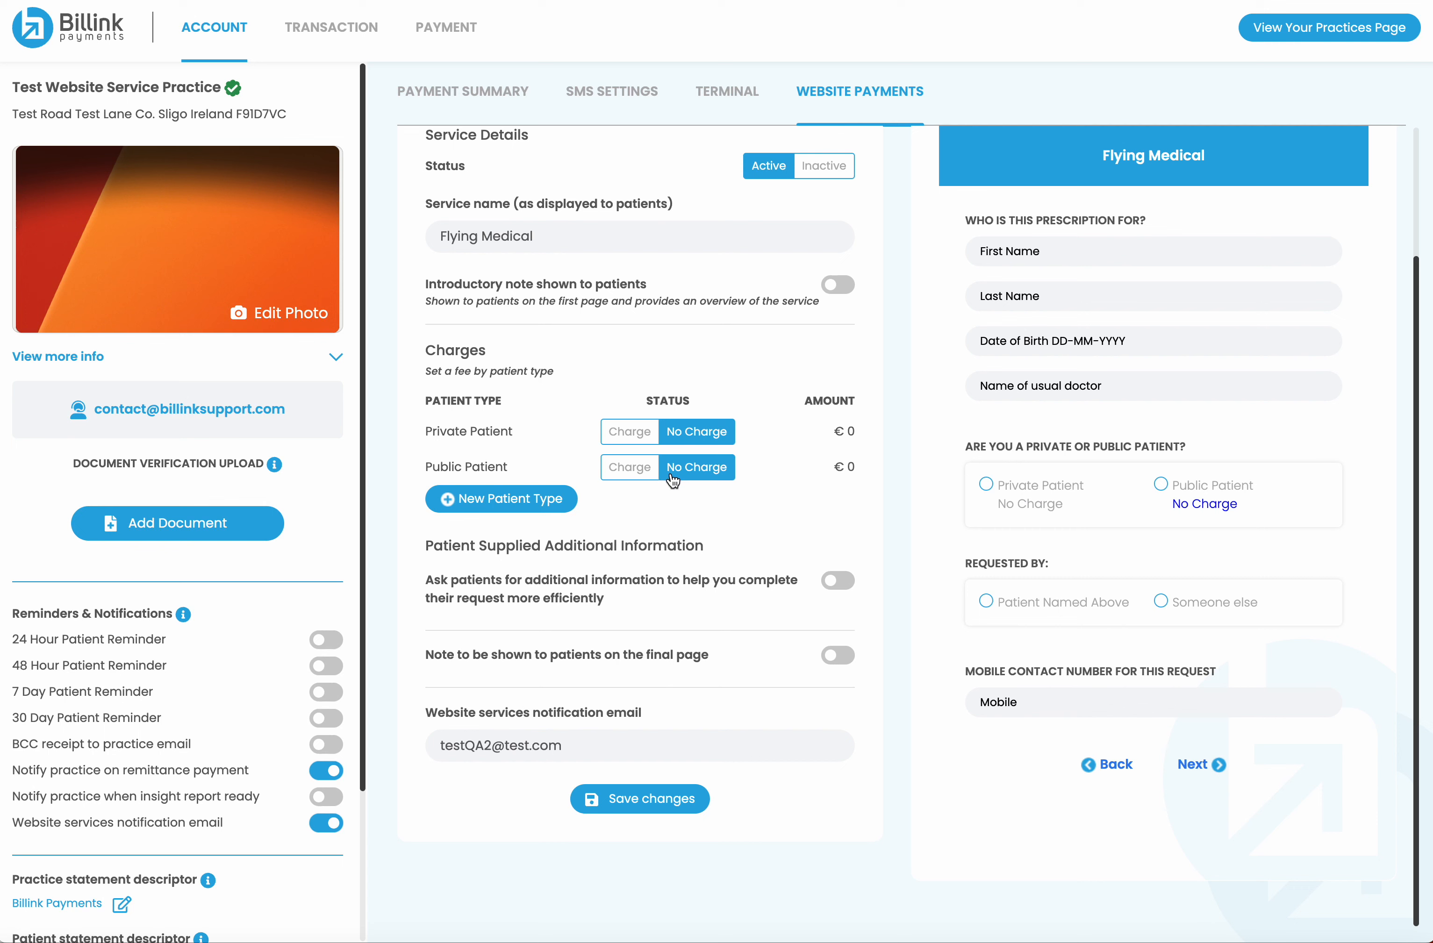
click(628, 432)
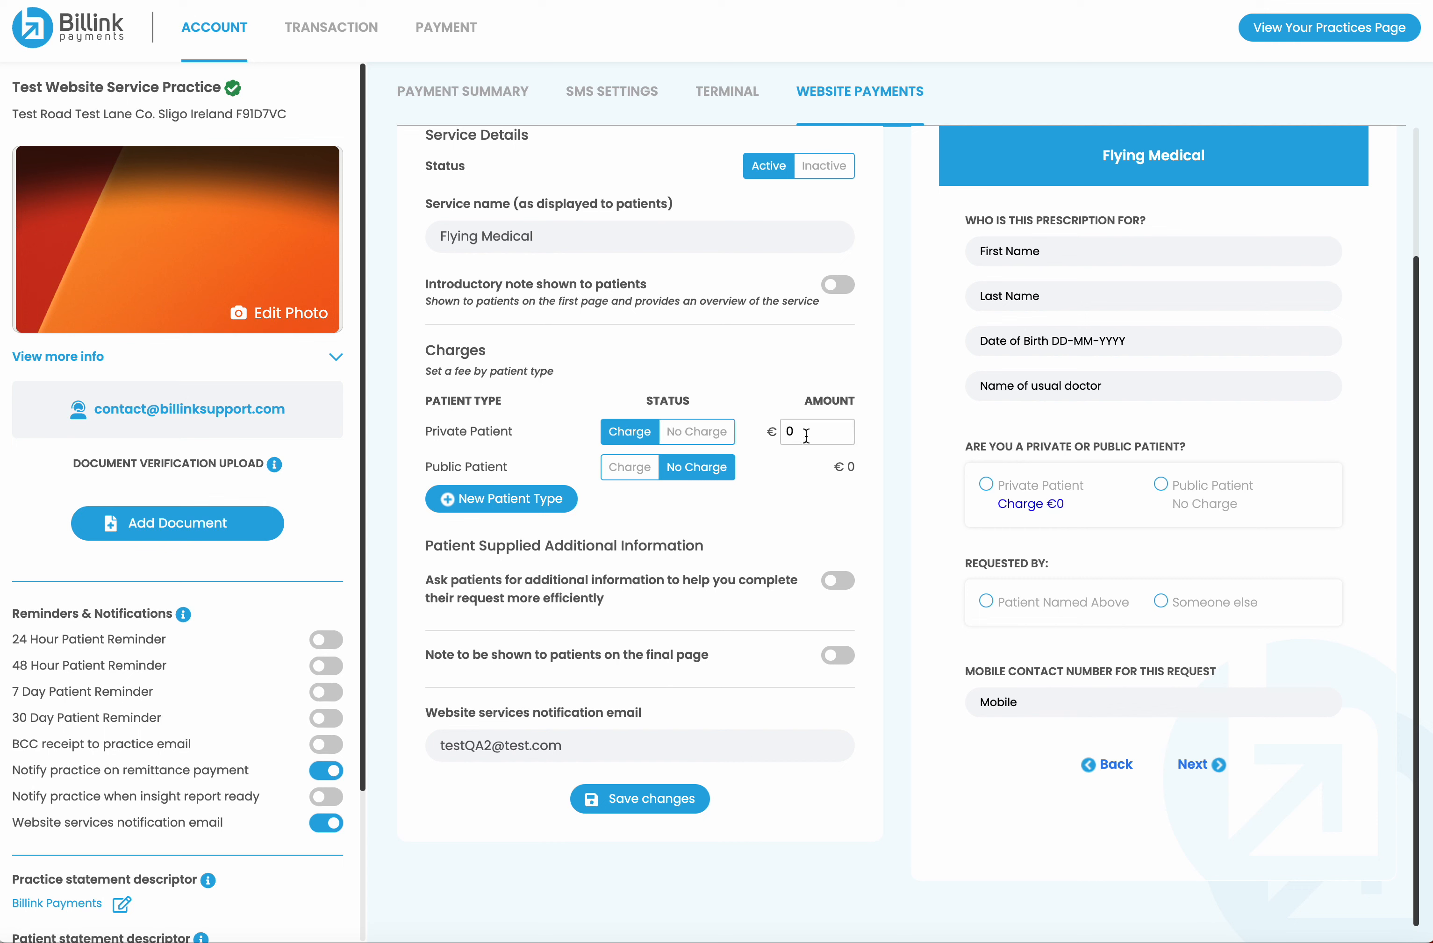
key(BackSpace)
text(500)
Ask 'Tell me when you need the appointment.', add final note 'Fly safe.', and save
click(841, 582)
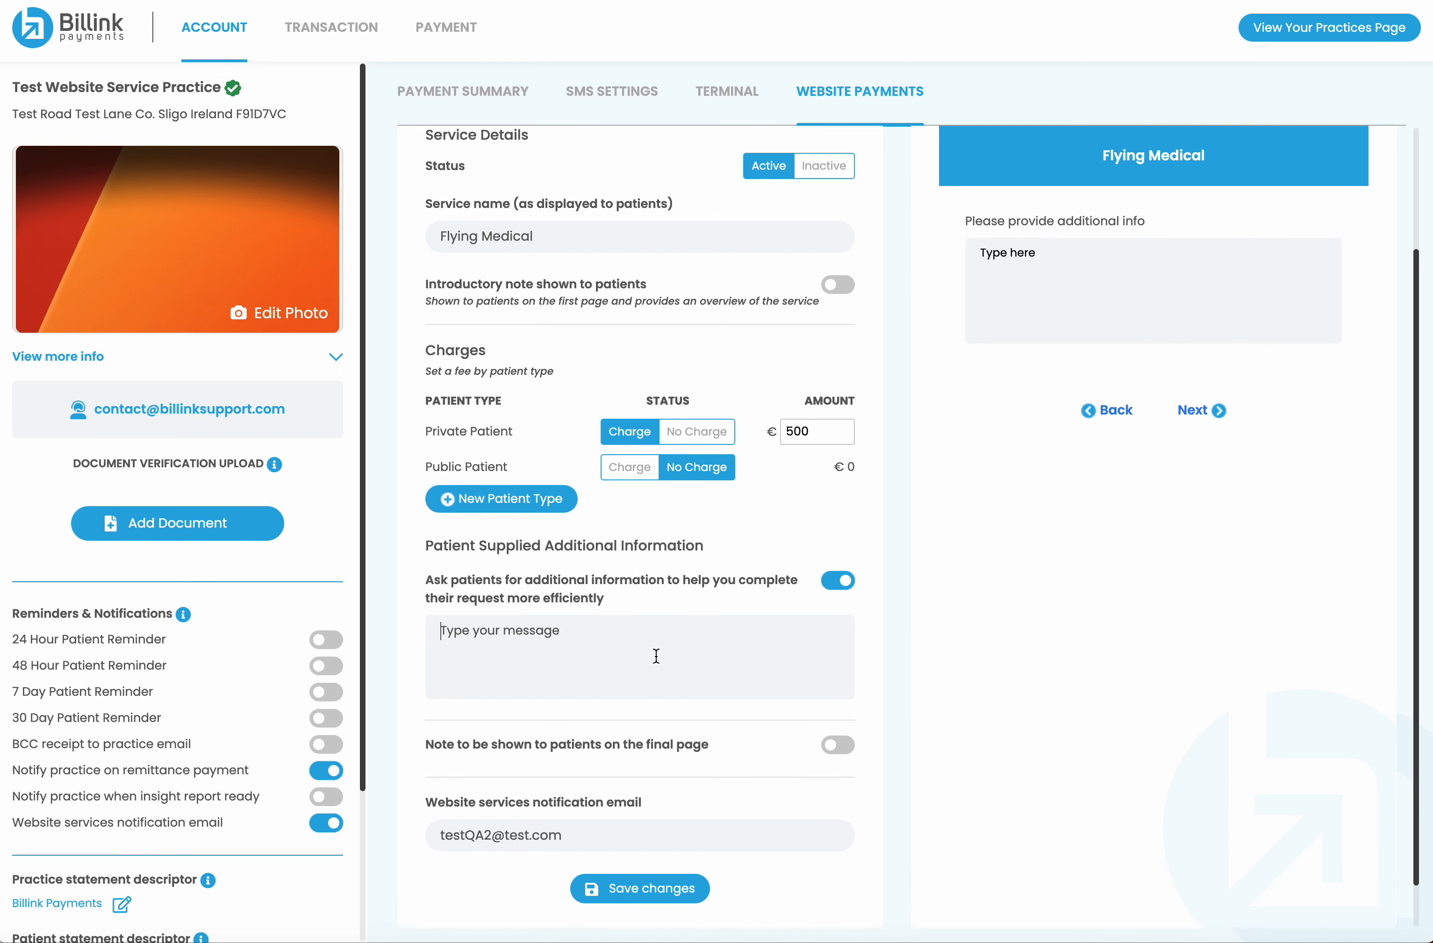
text(Tell)
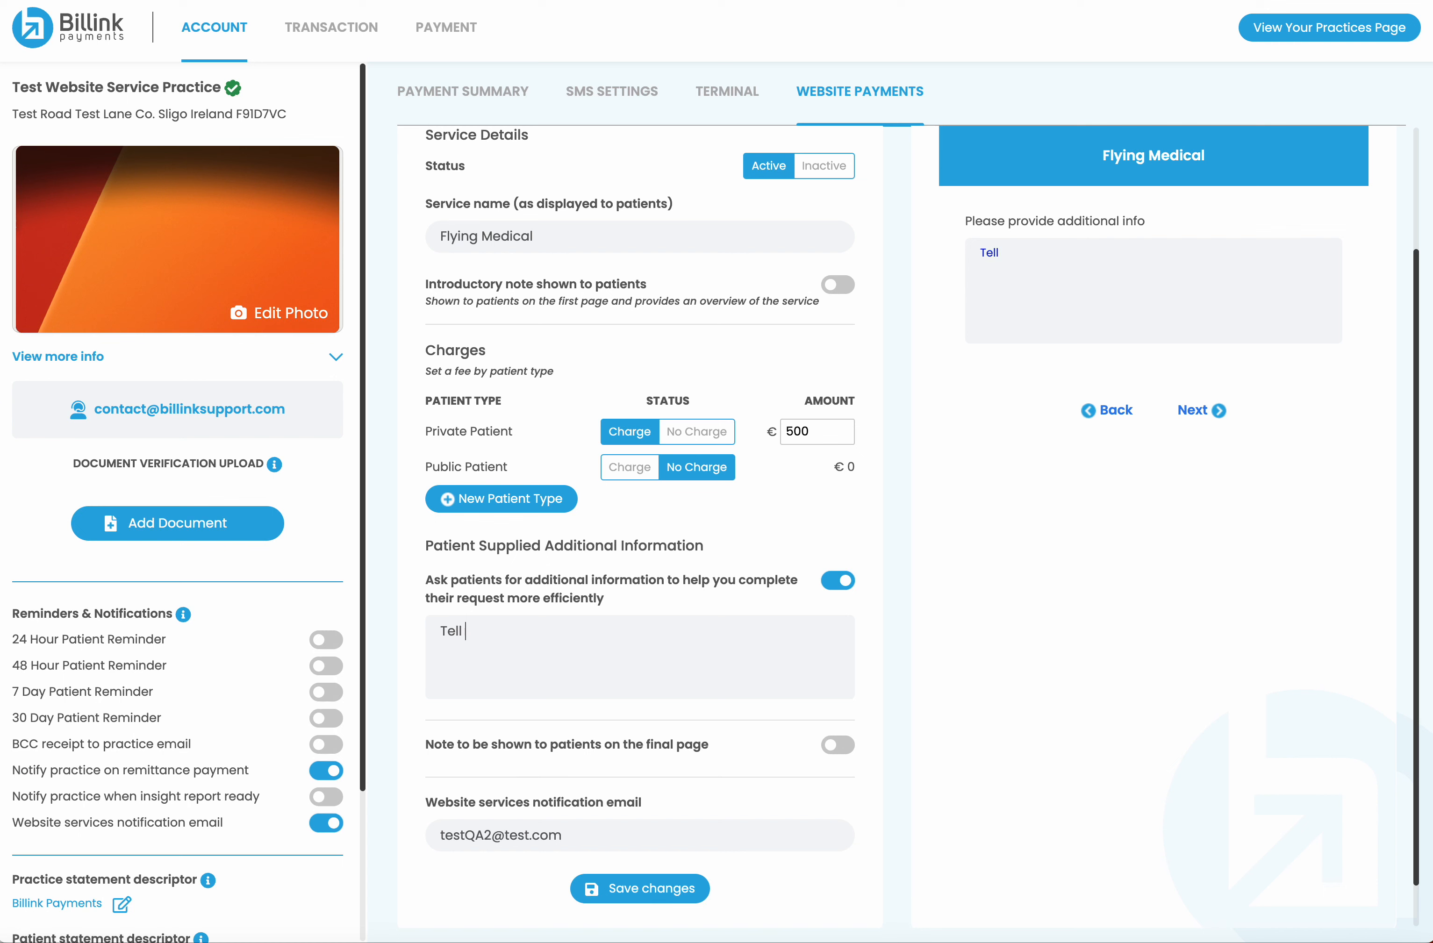
text( me when you need the appoint)
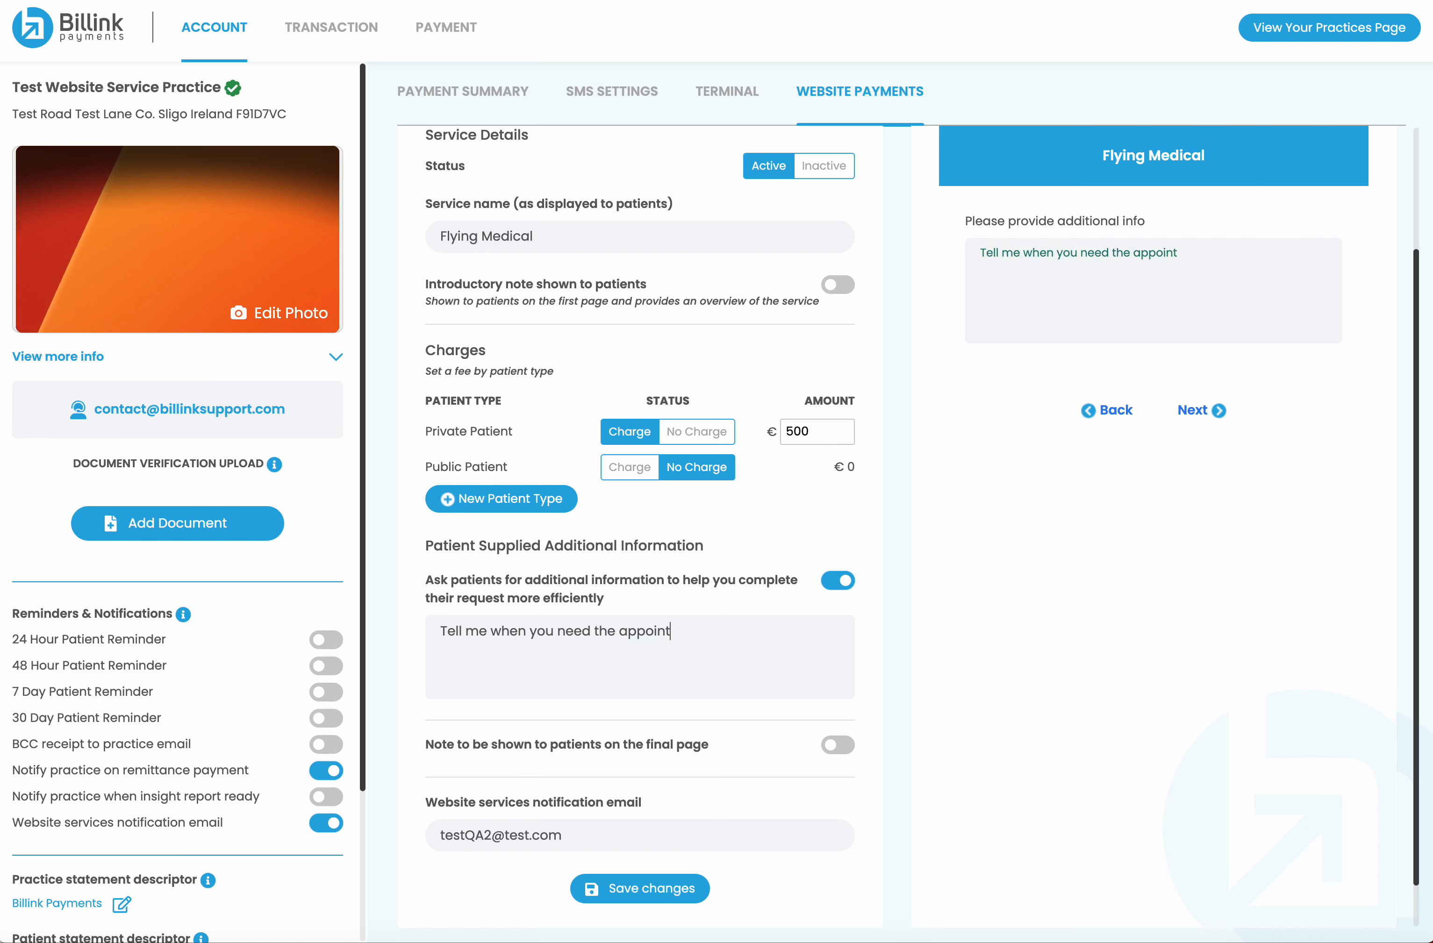
text(ment.)
scroll(651, 831, down, 1)
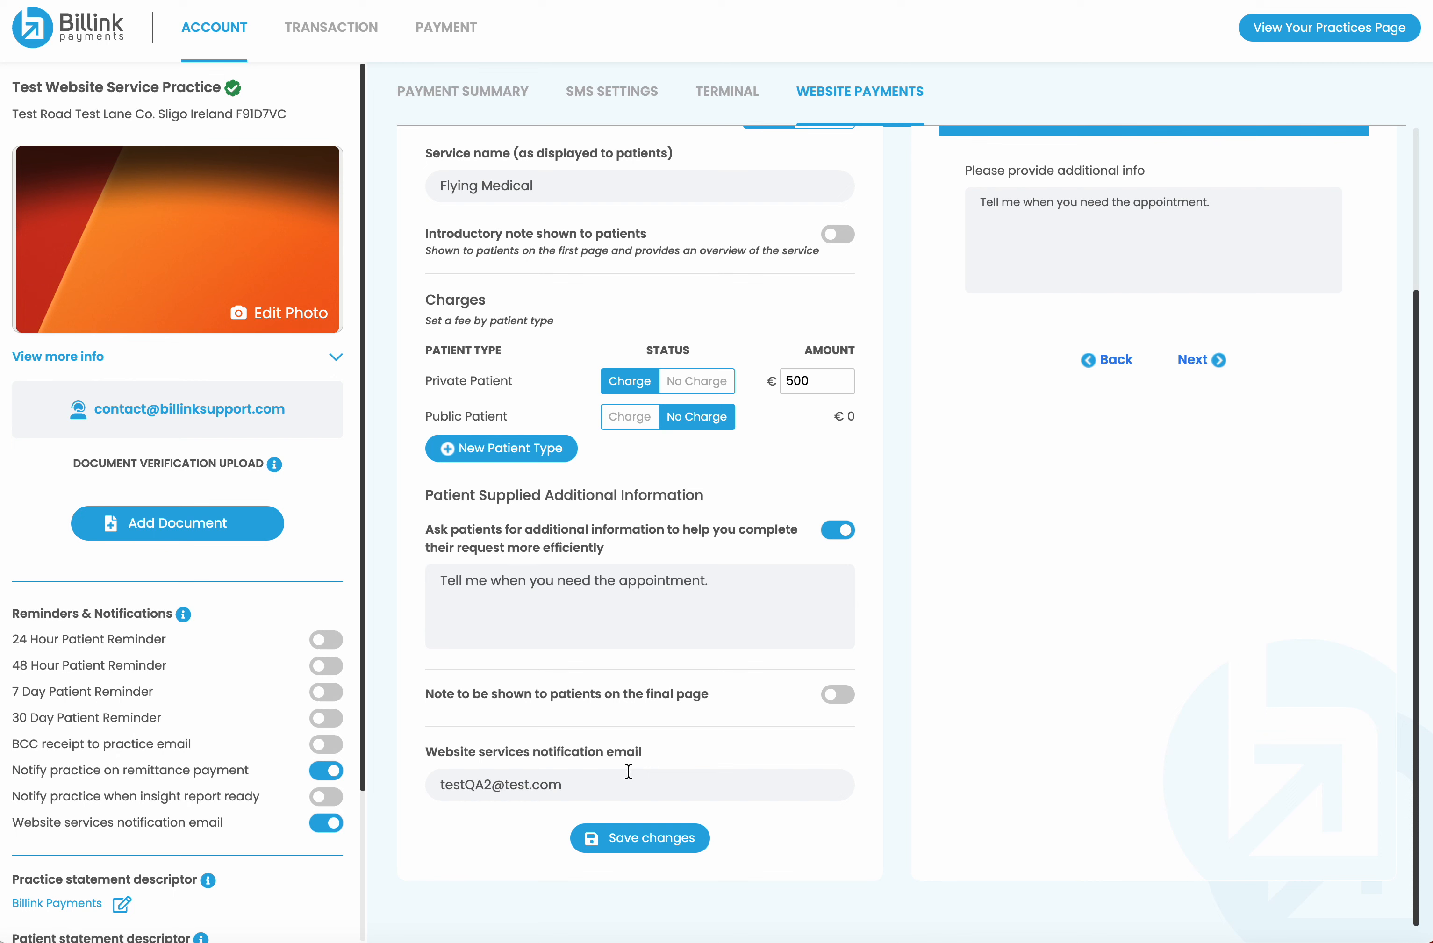
click(852, 705)
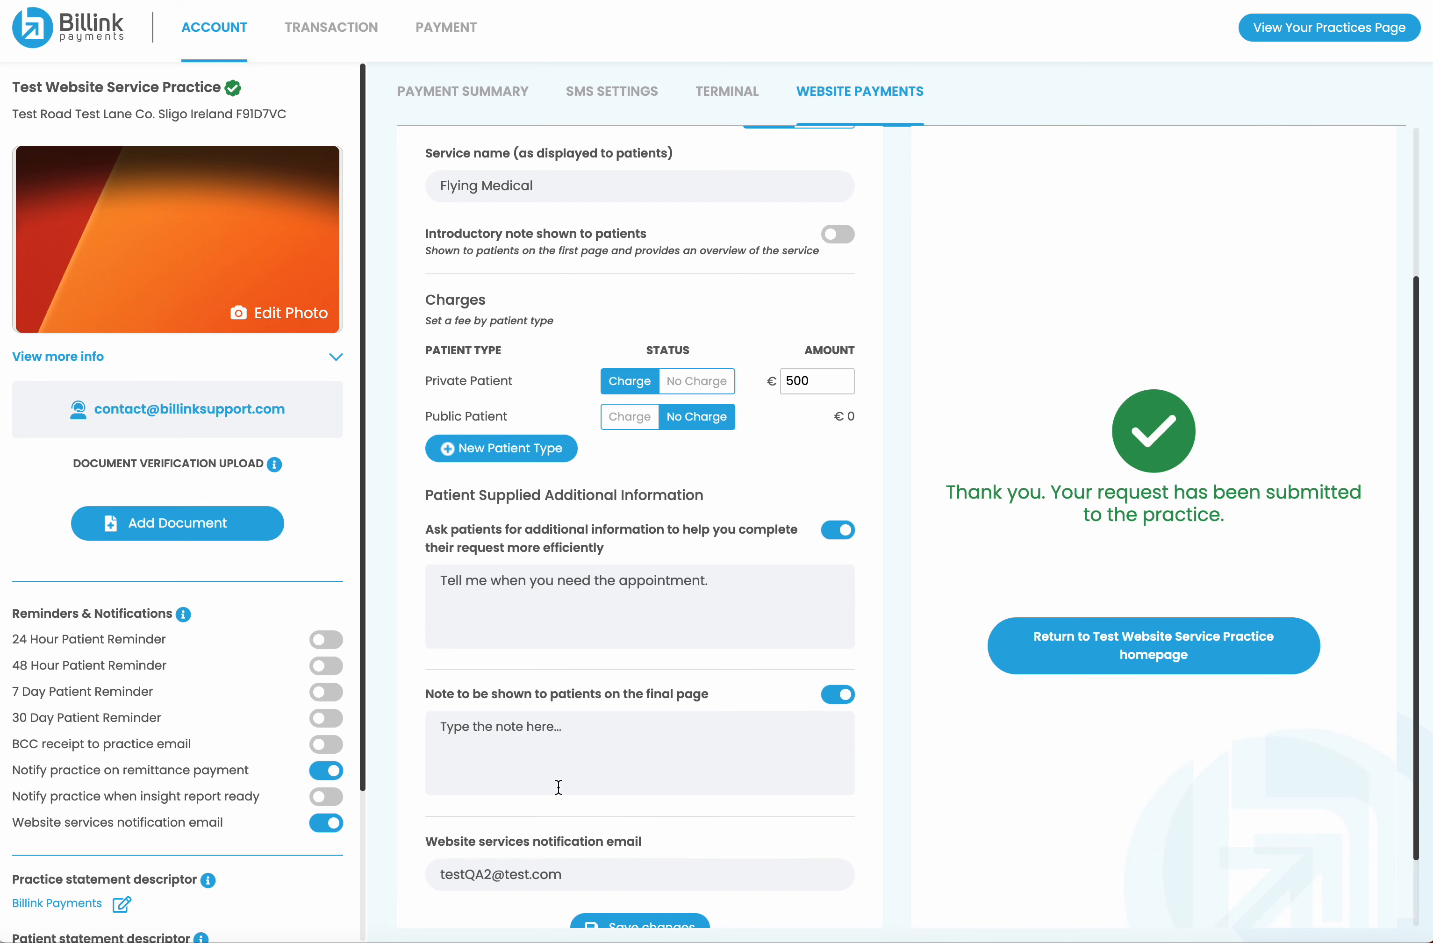
text(Fly)
key(BackSpace)
key(BackSpace)
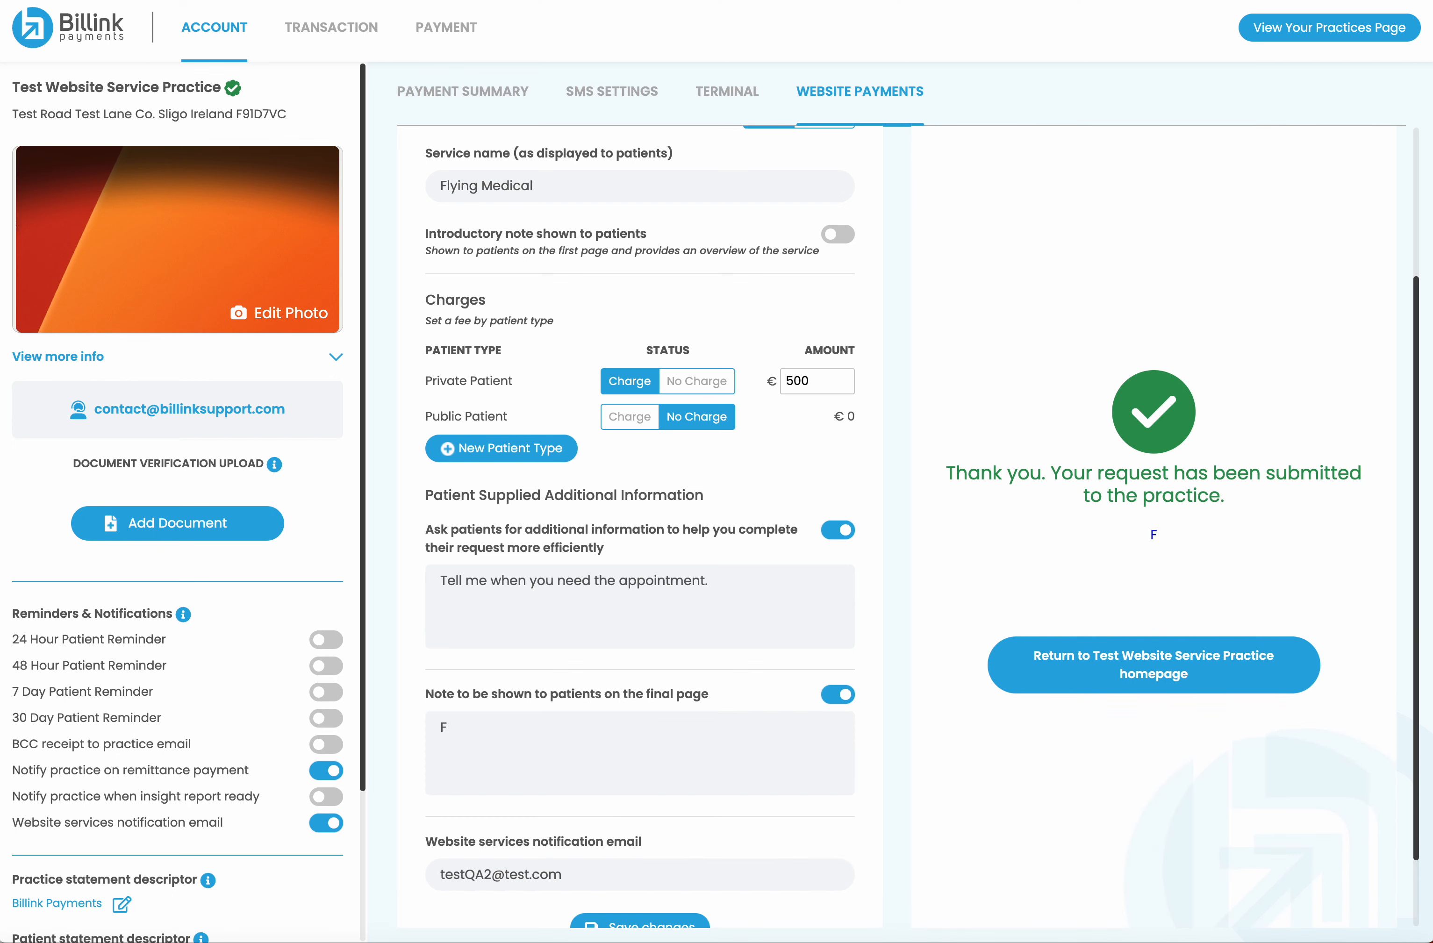
text(ly safe.)
scroll(544, 797, down, 2)
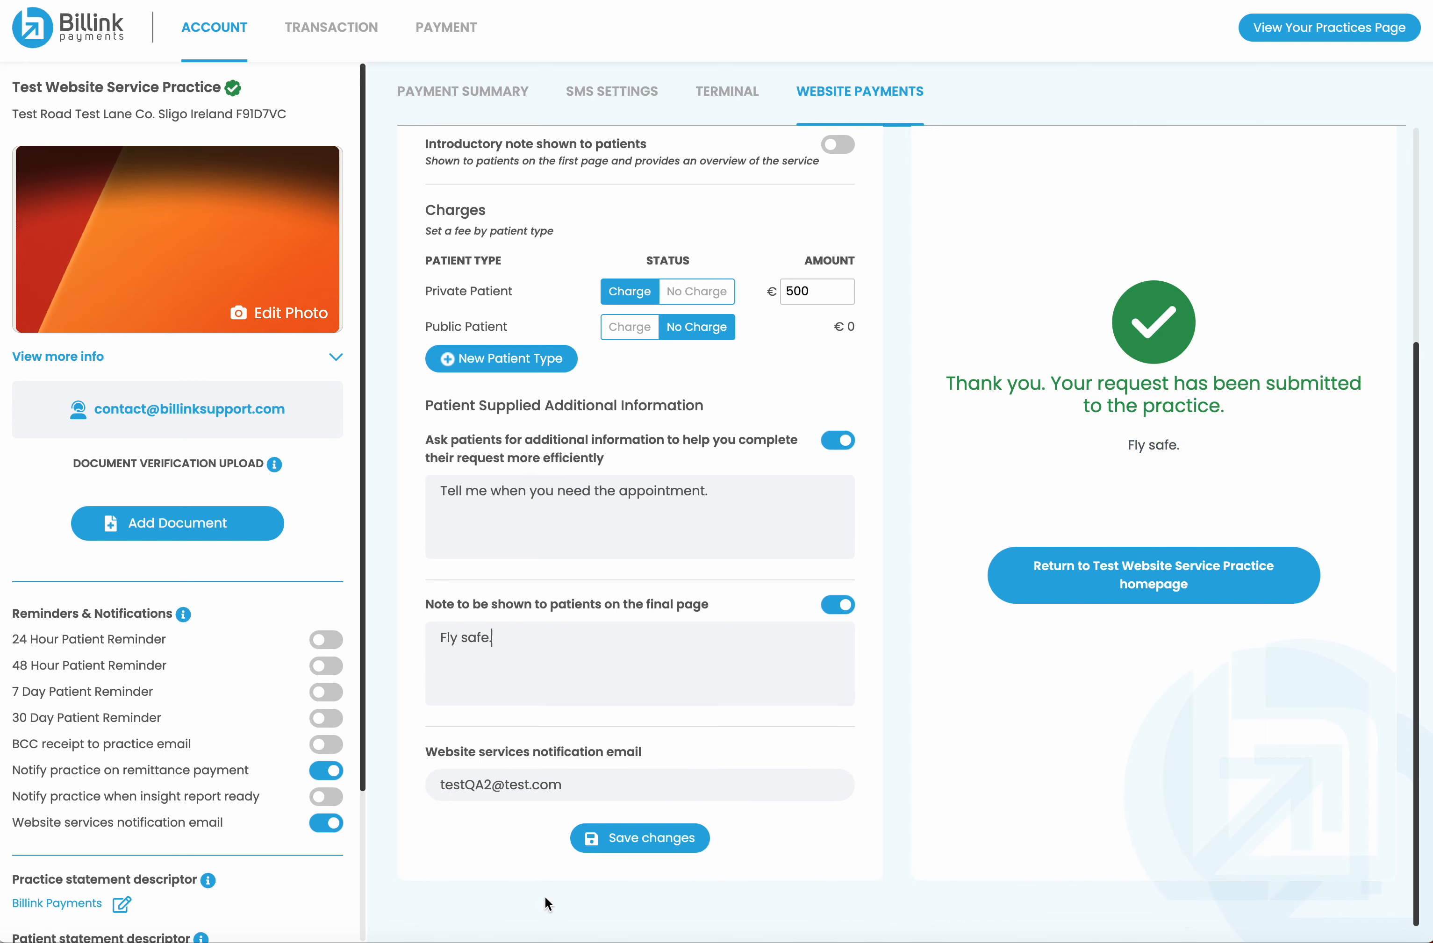
click(637, 841)
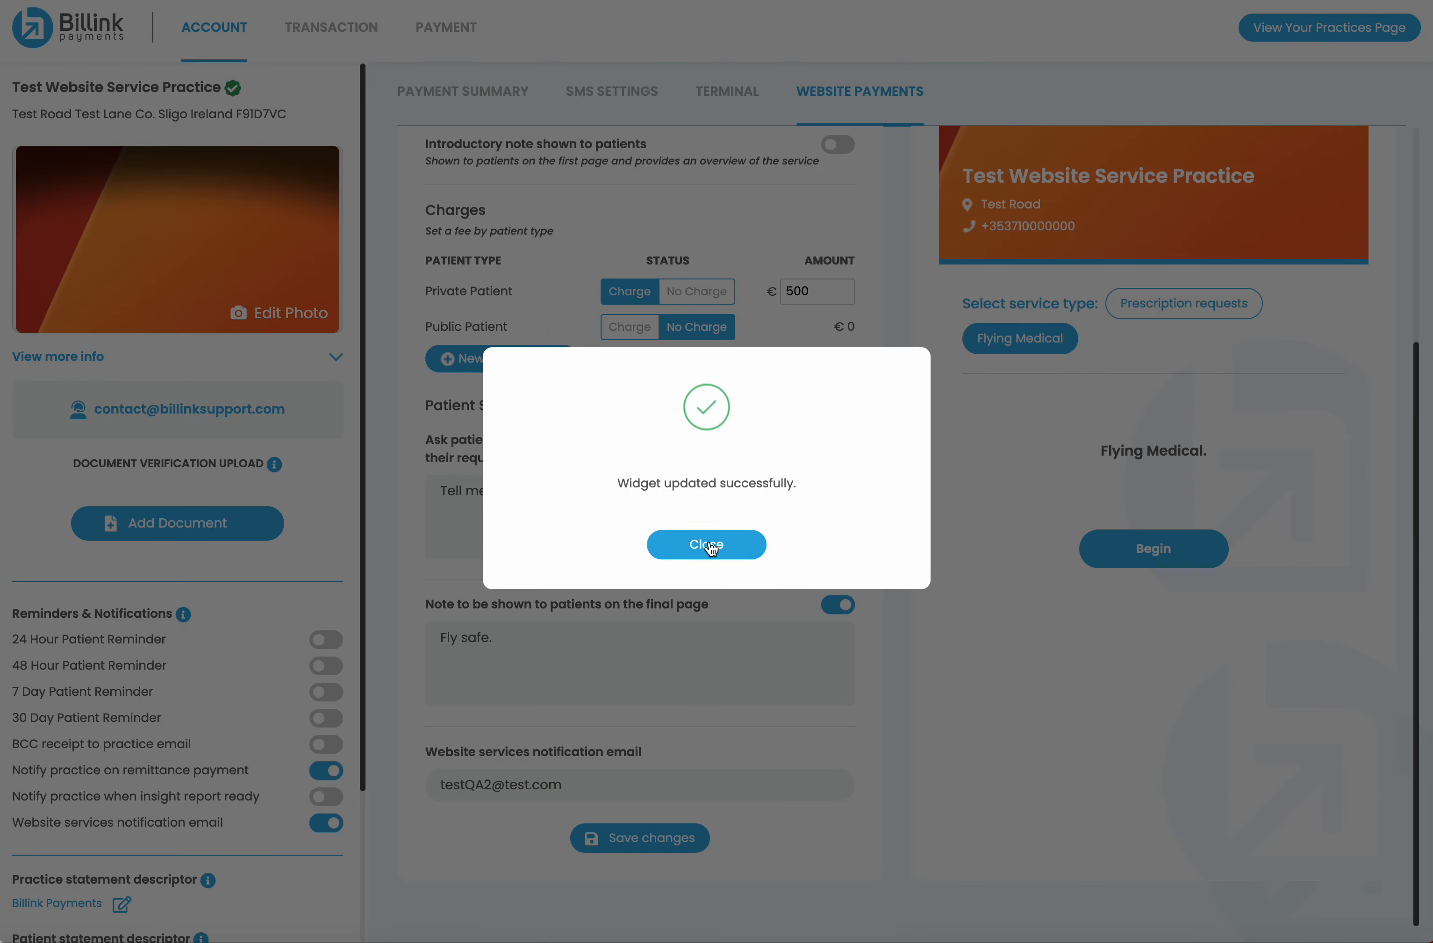
Switch the Website Services selector to Flying Medical
click(710, 549)
click(1097, 176)
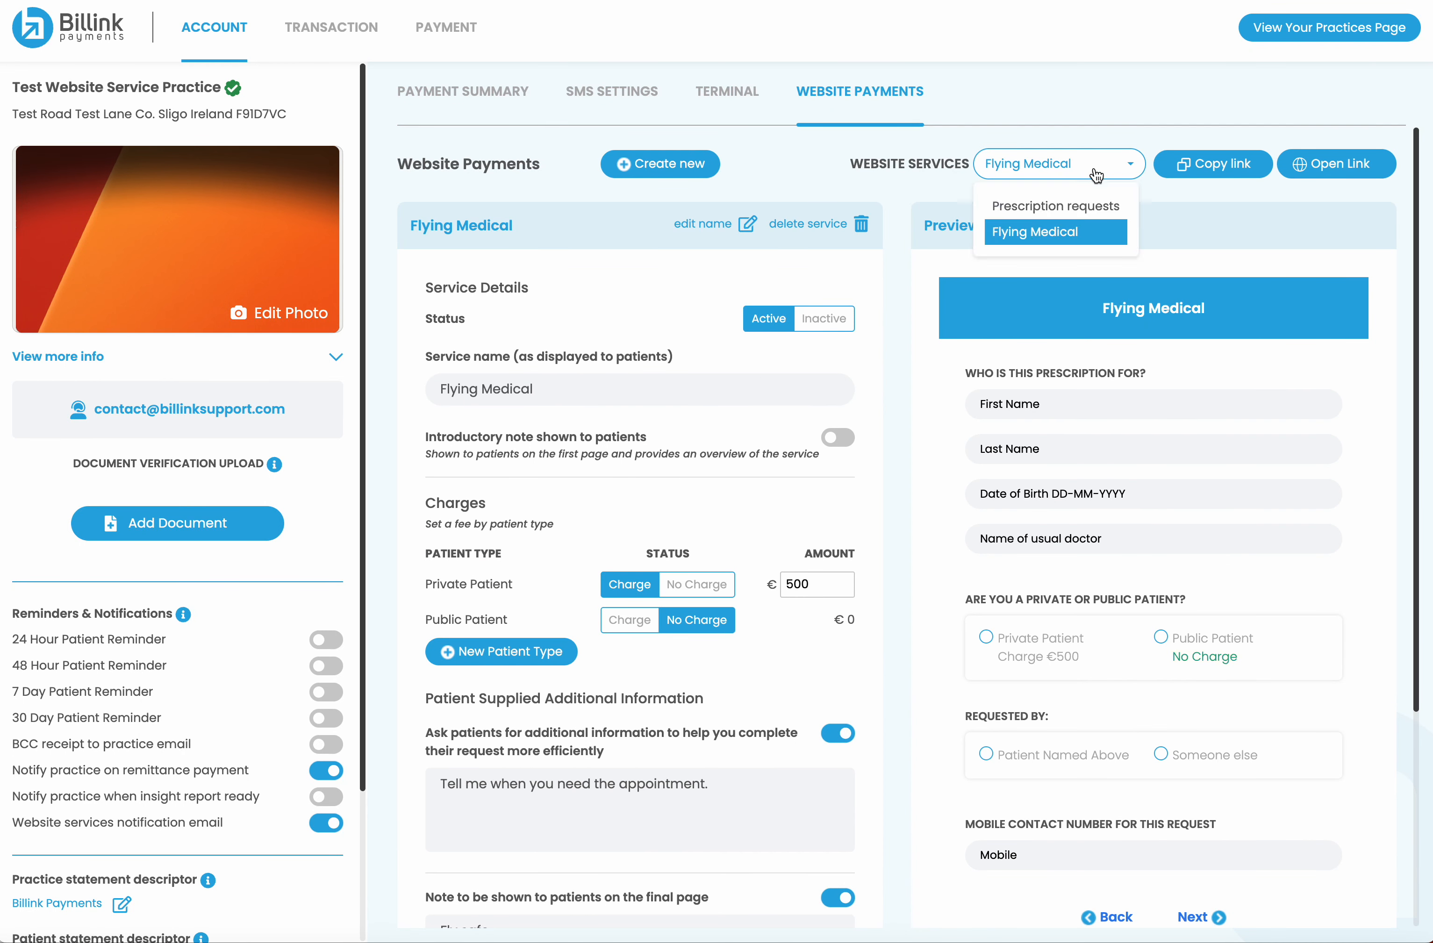
click(1058, 208)
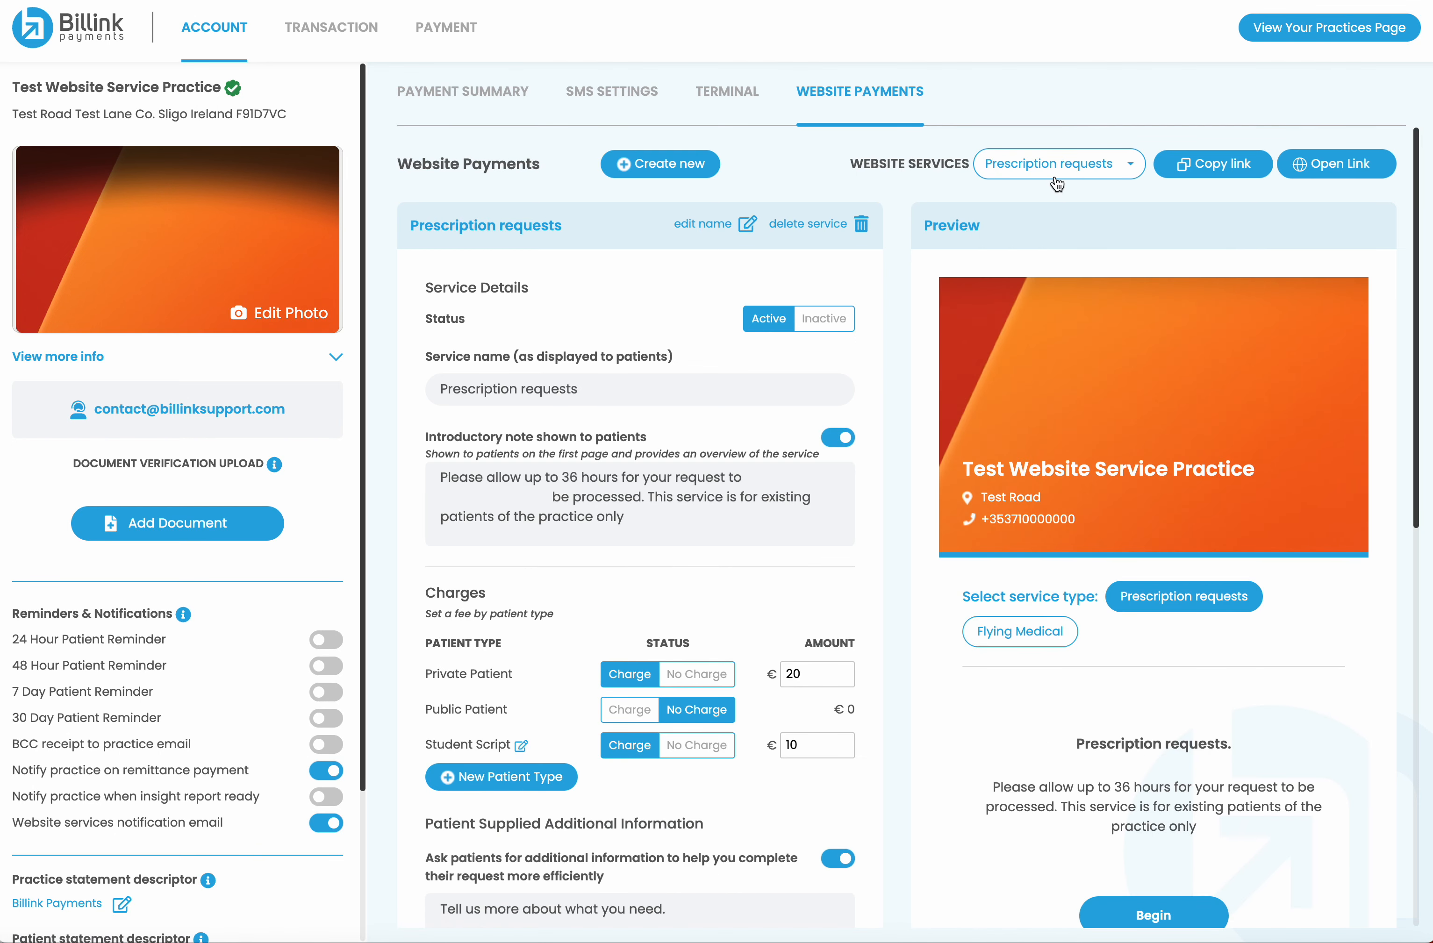
click(1058, 184)
click(1052, 225)
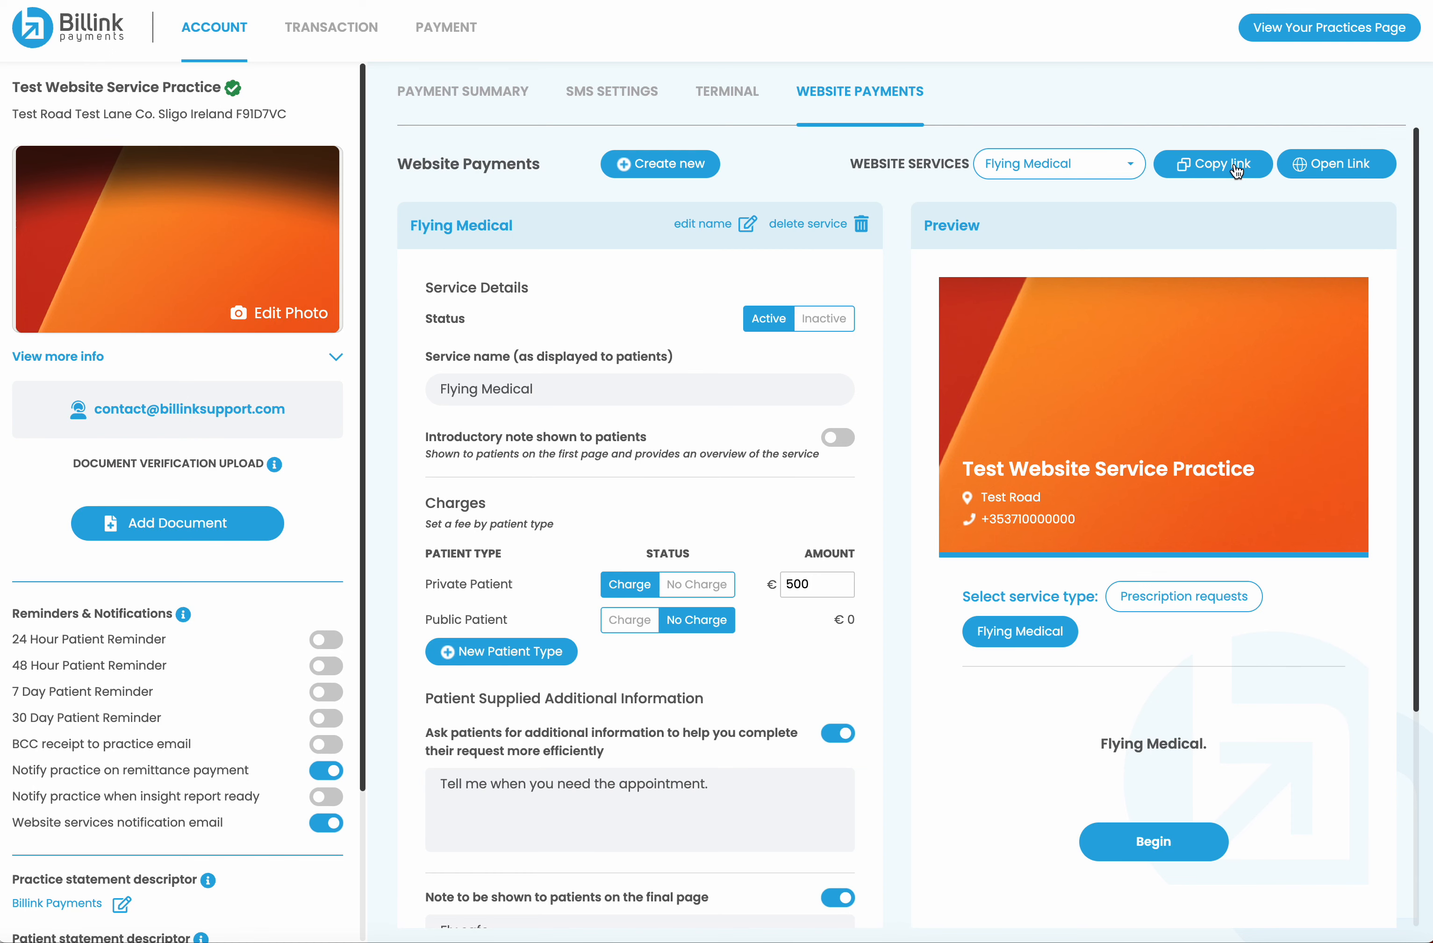
Show Flying Medical's shareable links and select the all-services URL for copying
click(1213, 175)
click(712, 510)
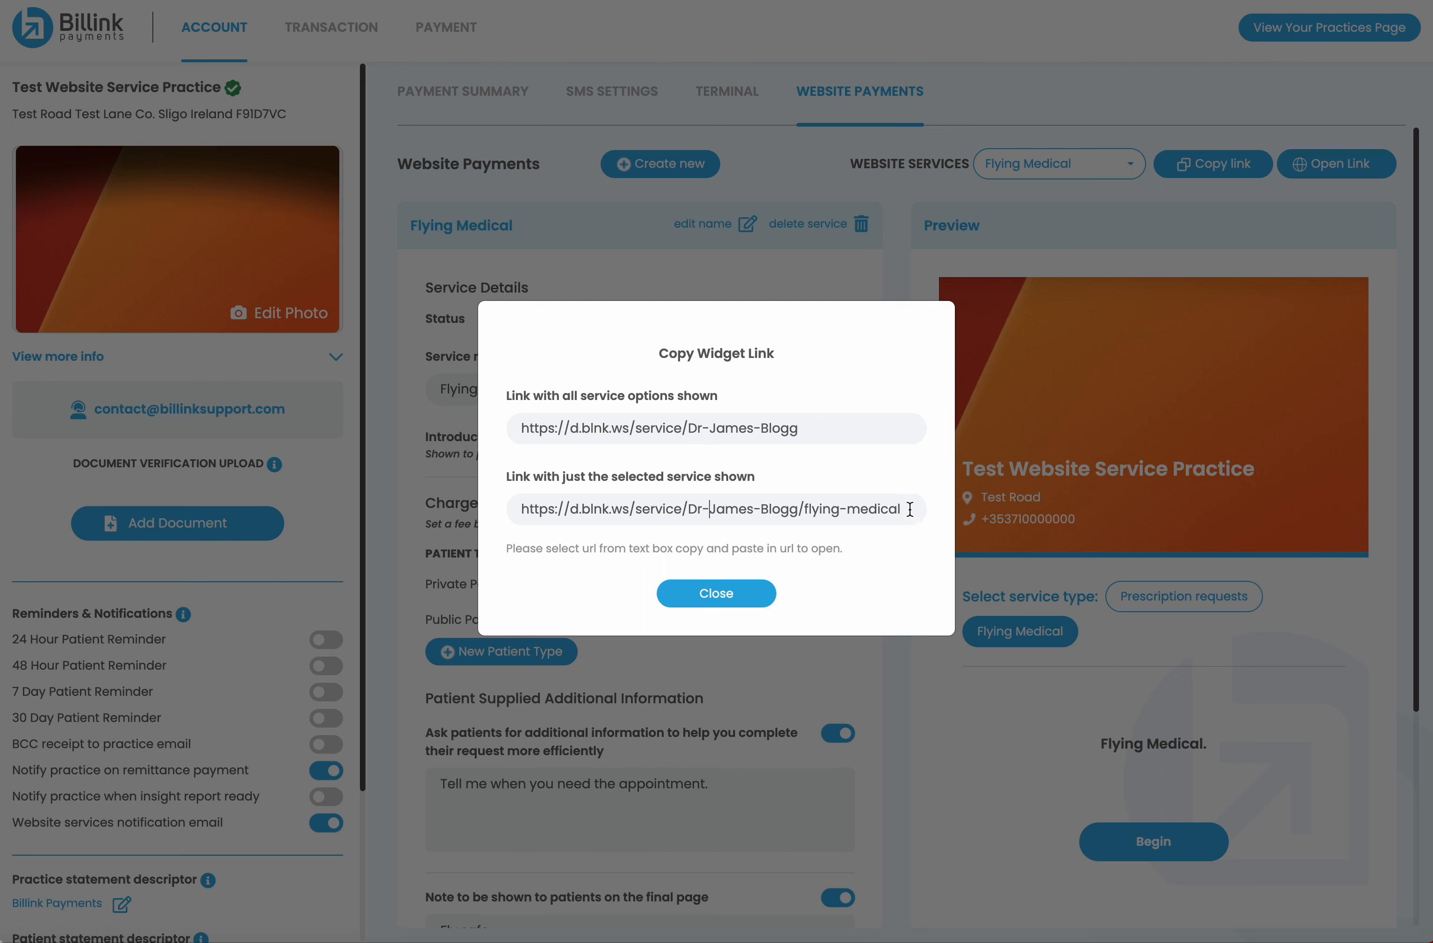
drag(917, 512, 469, 519)
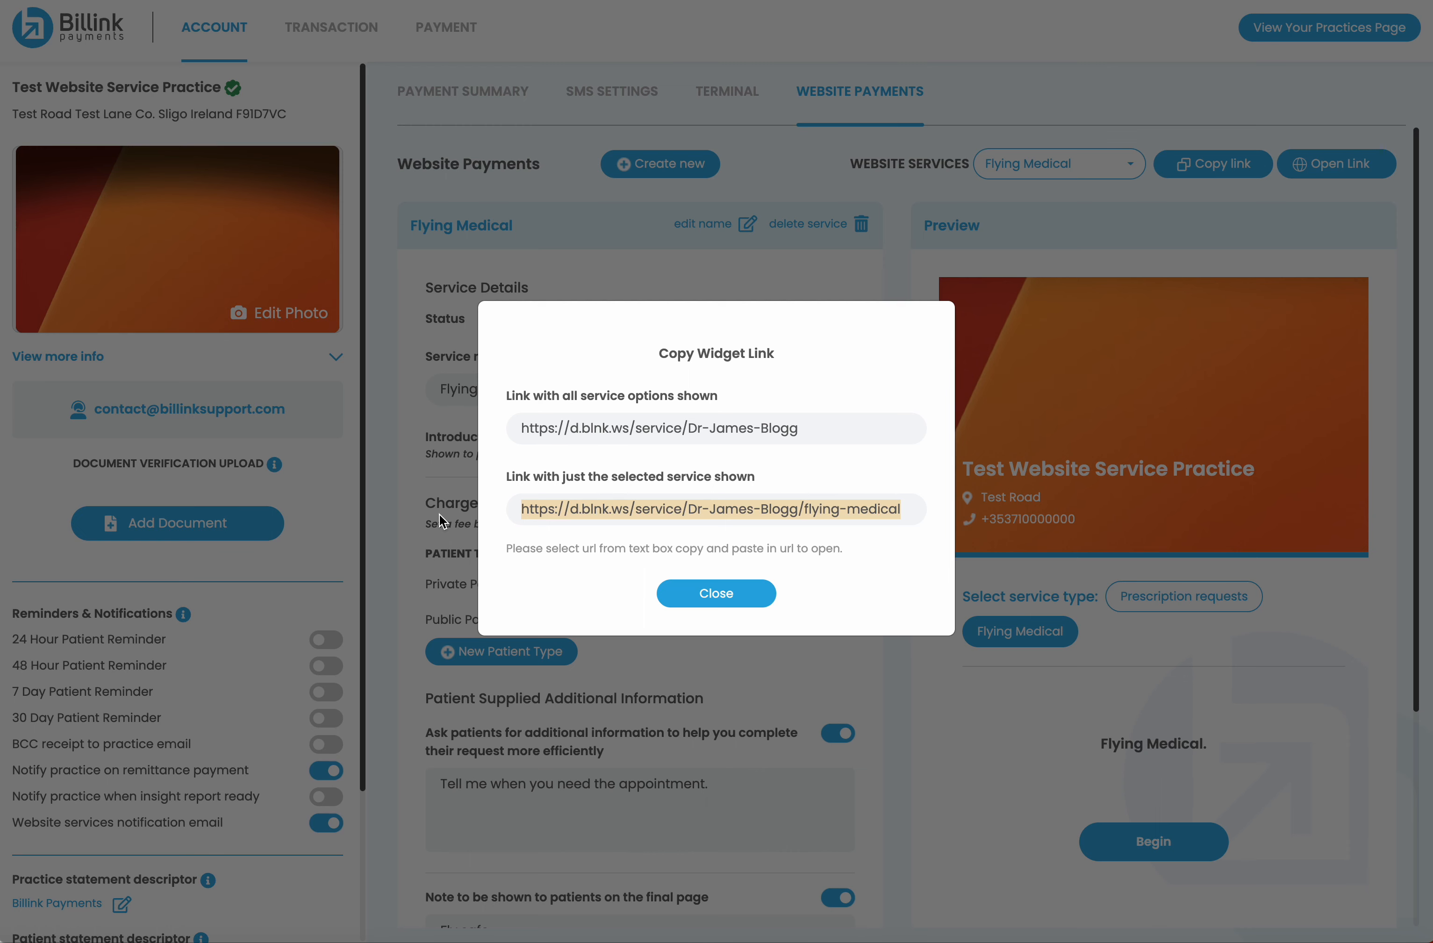
drag(817, 426, 444, 436)
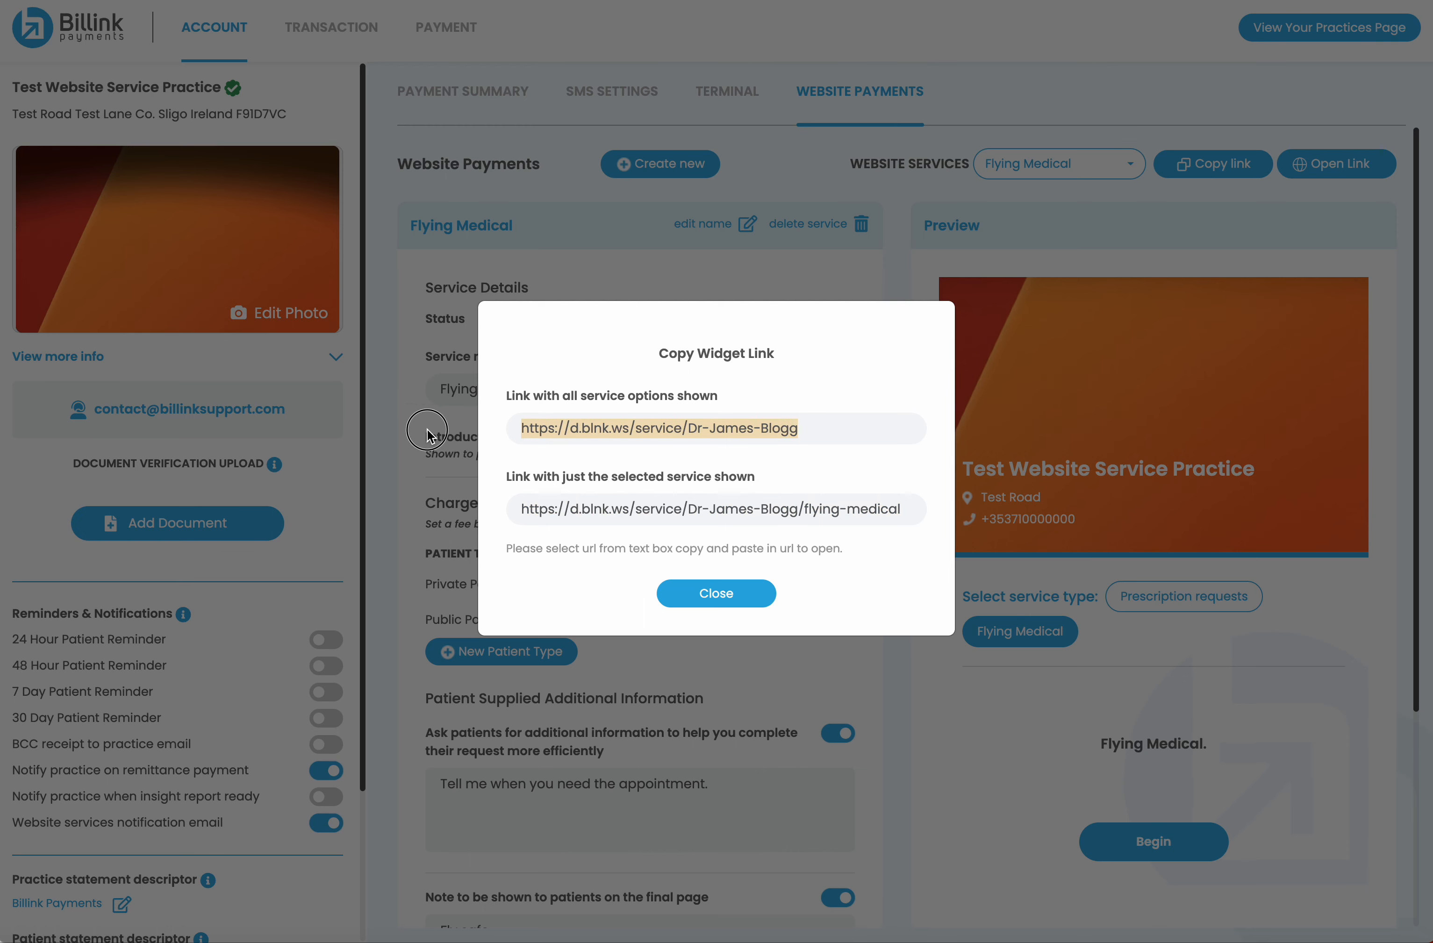
click(711, 594)
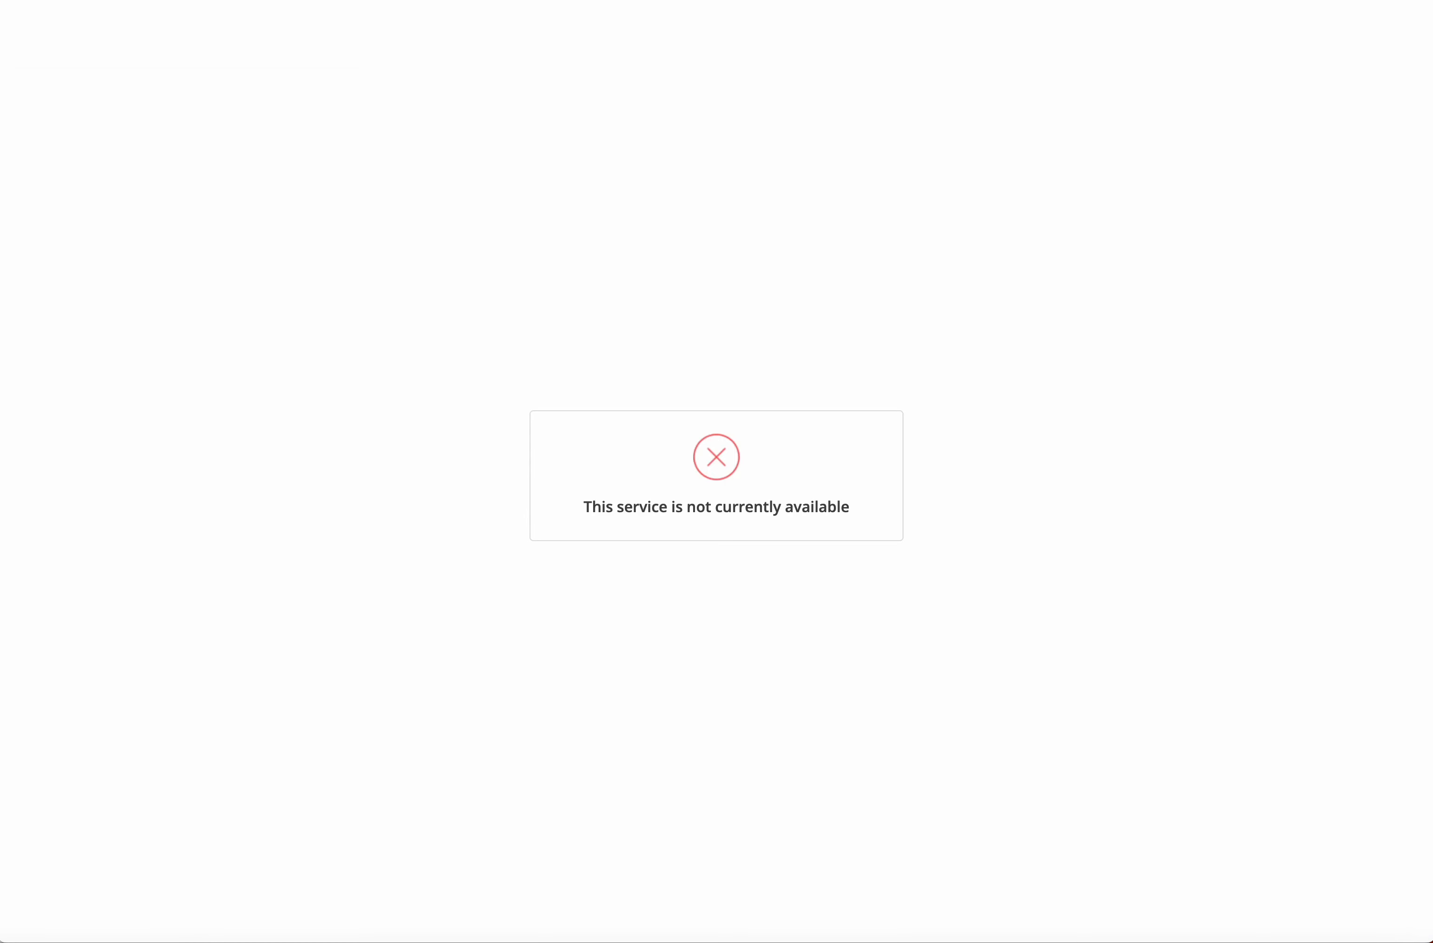
Load the copied service link in the browser and browse its public service options
key(super+v)
key(Return)
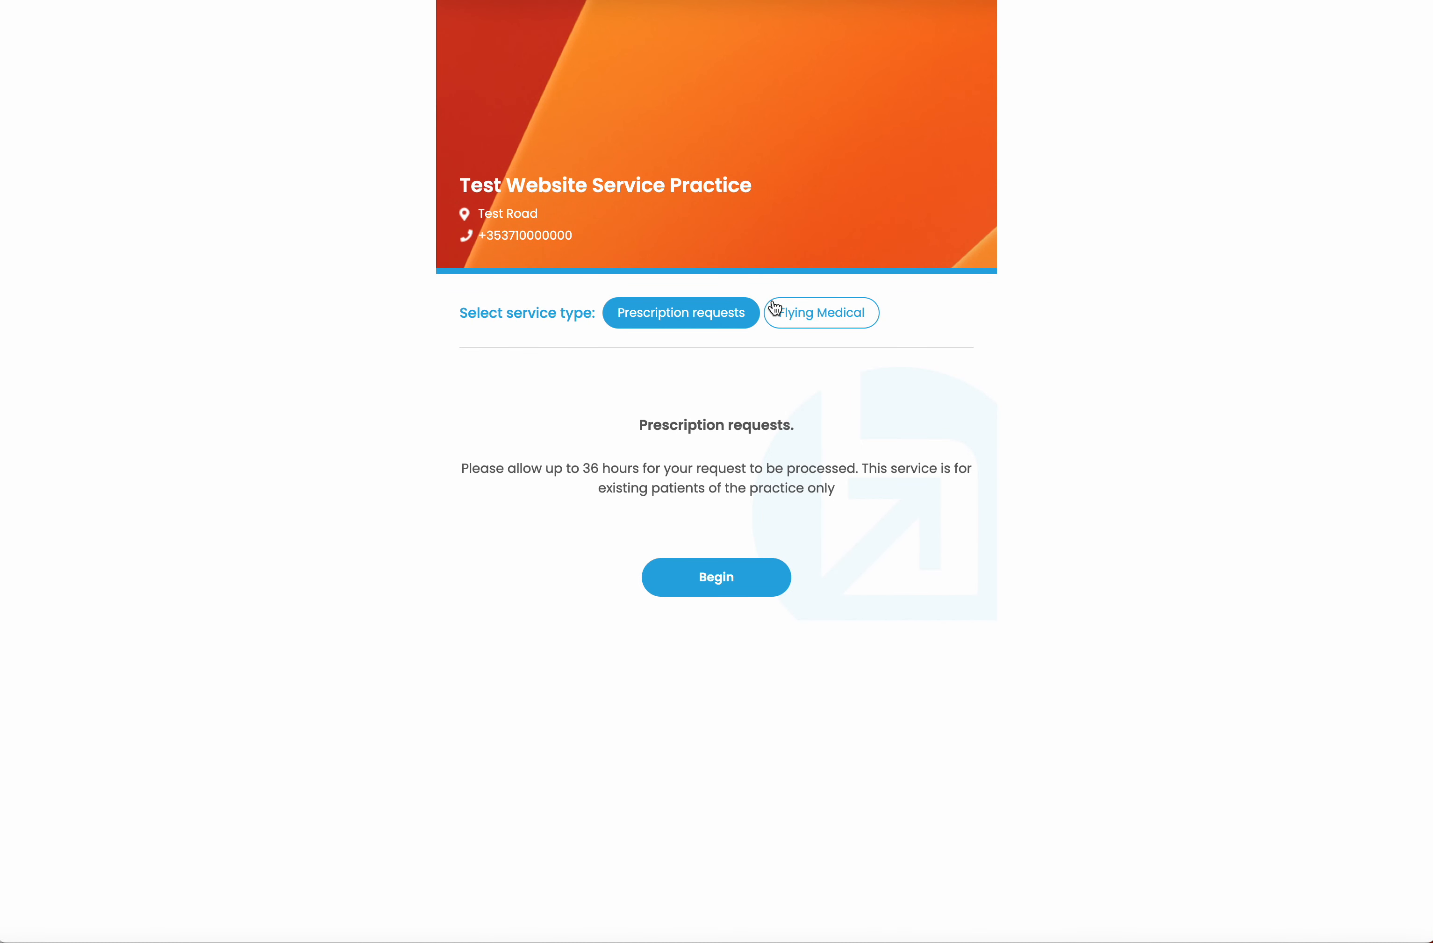
click(819, 318)
click(681, 319)
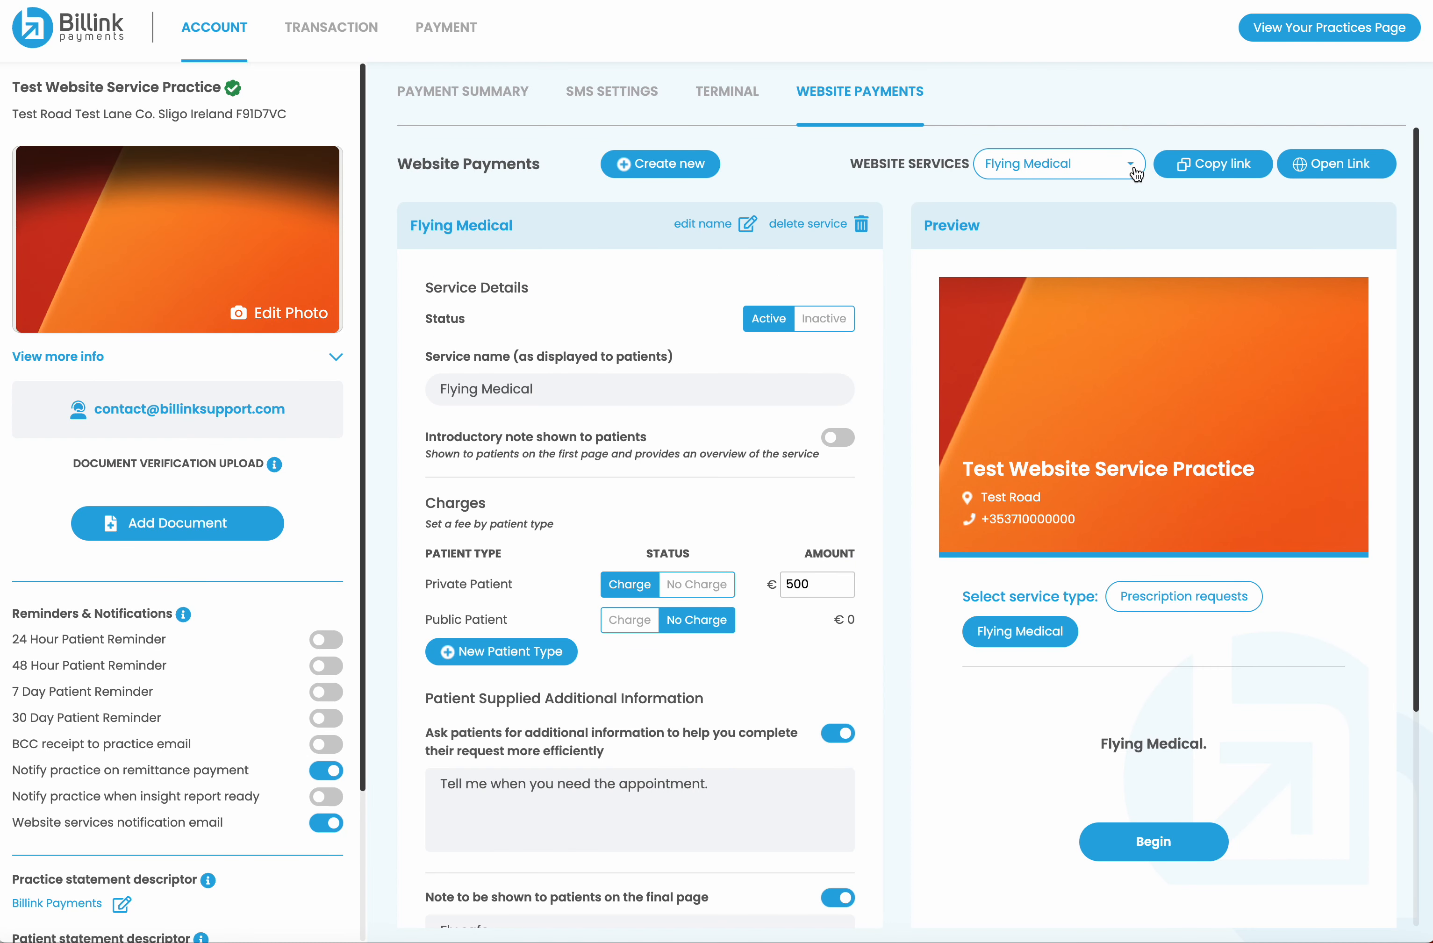
Copy the all-services link again and open it in the browser
click(1088, 164)
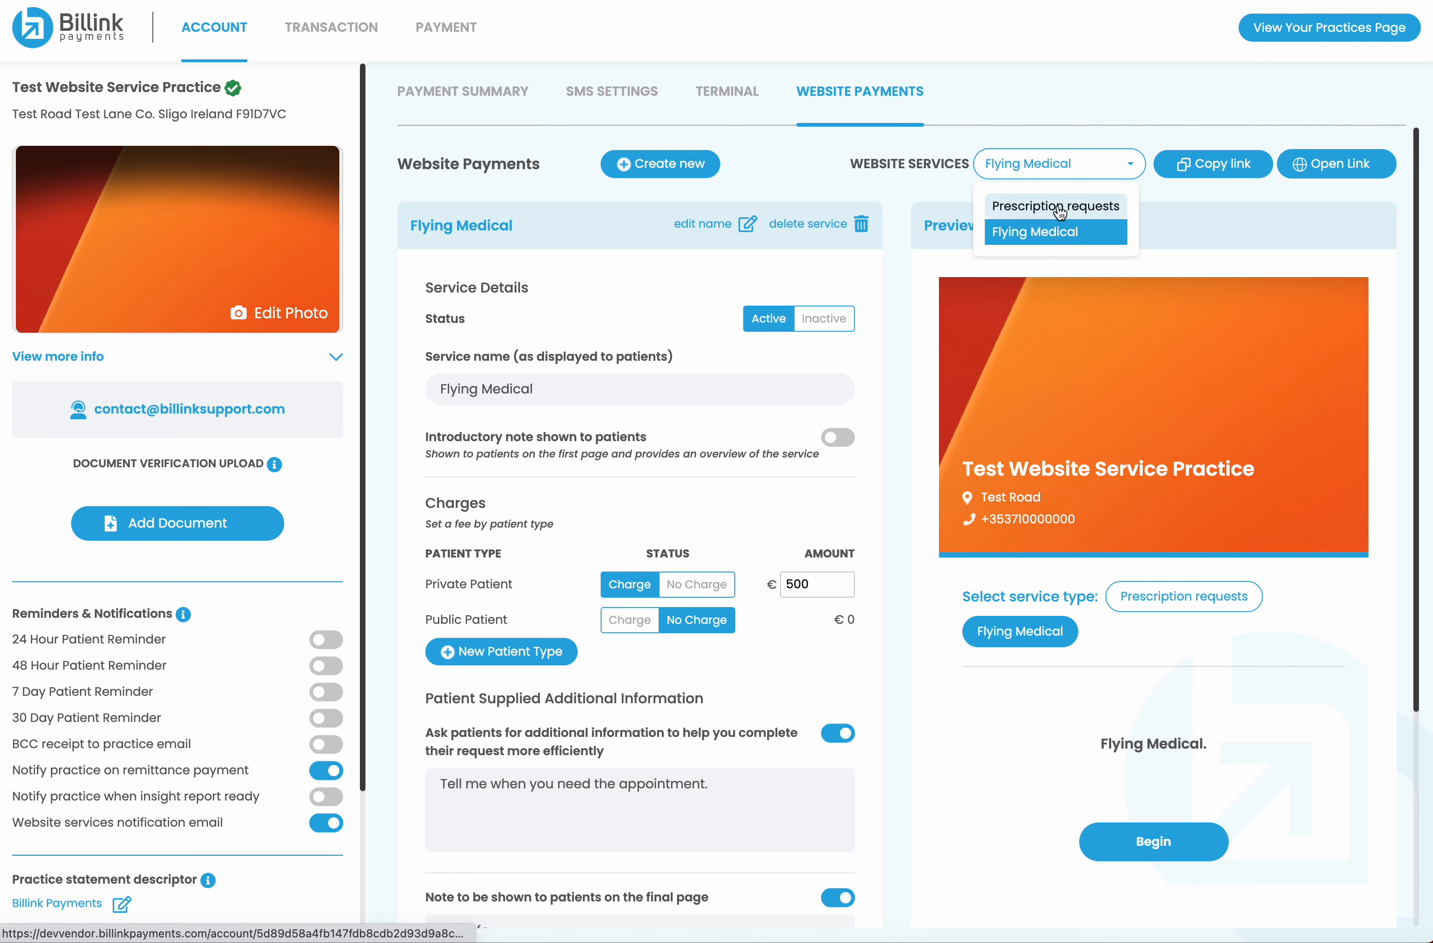
click(1189, 169)
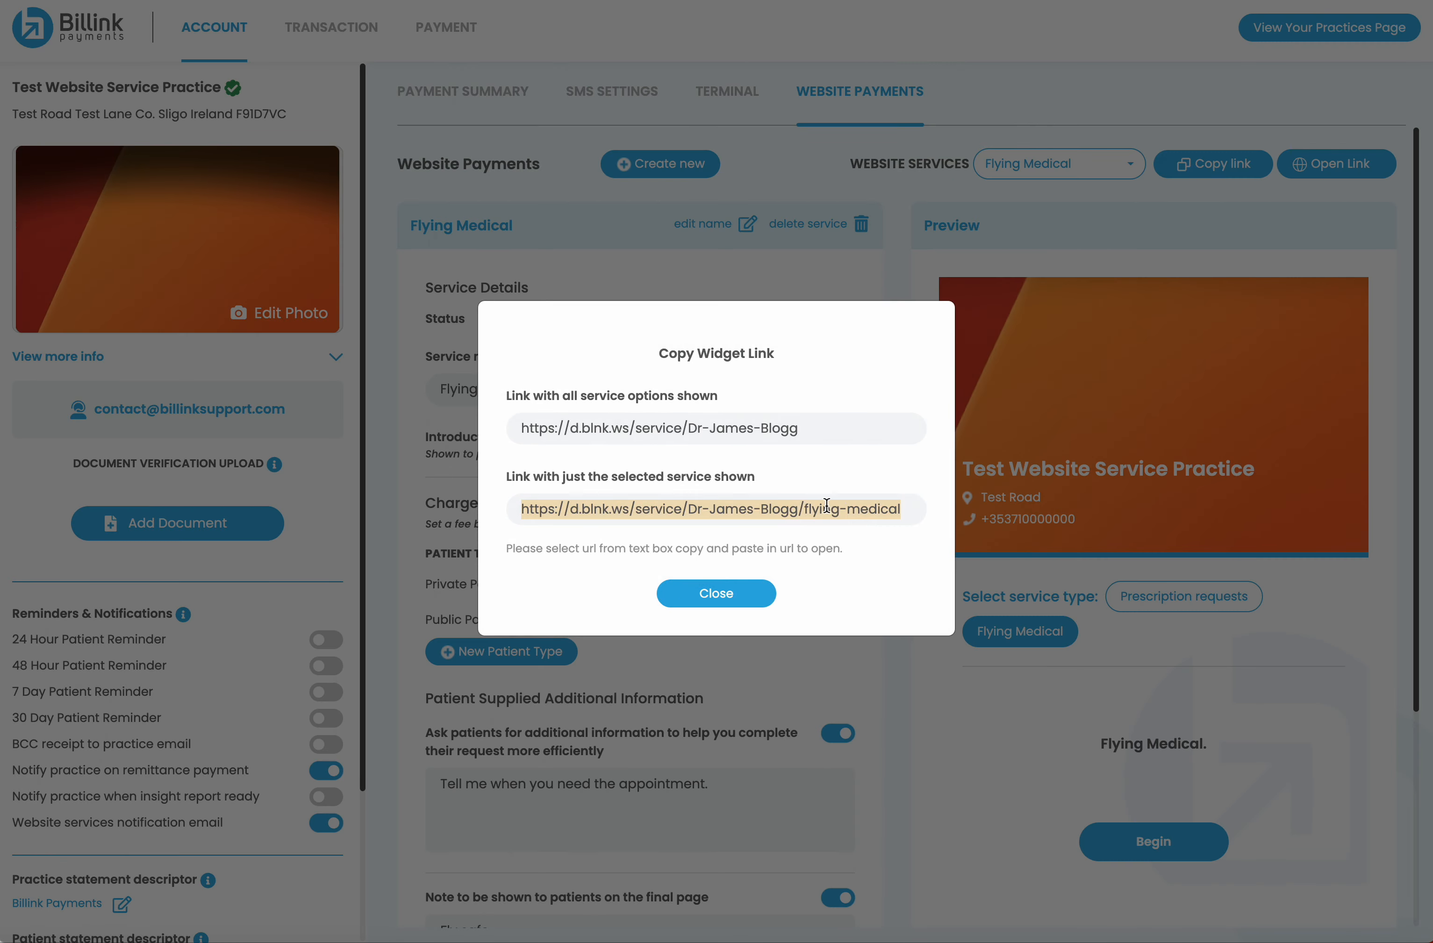
drag(822, 426, 458, 426)
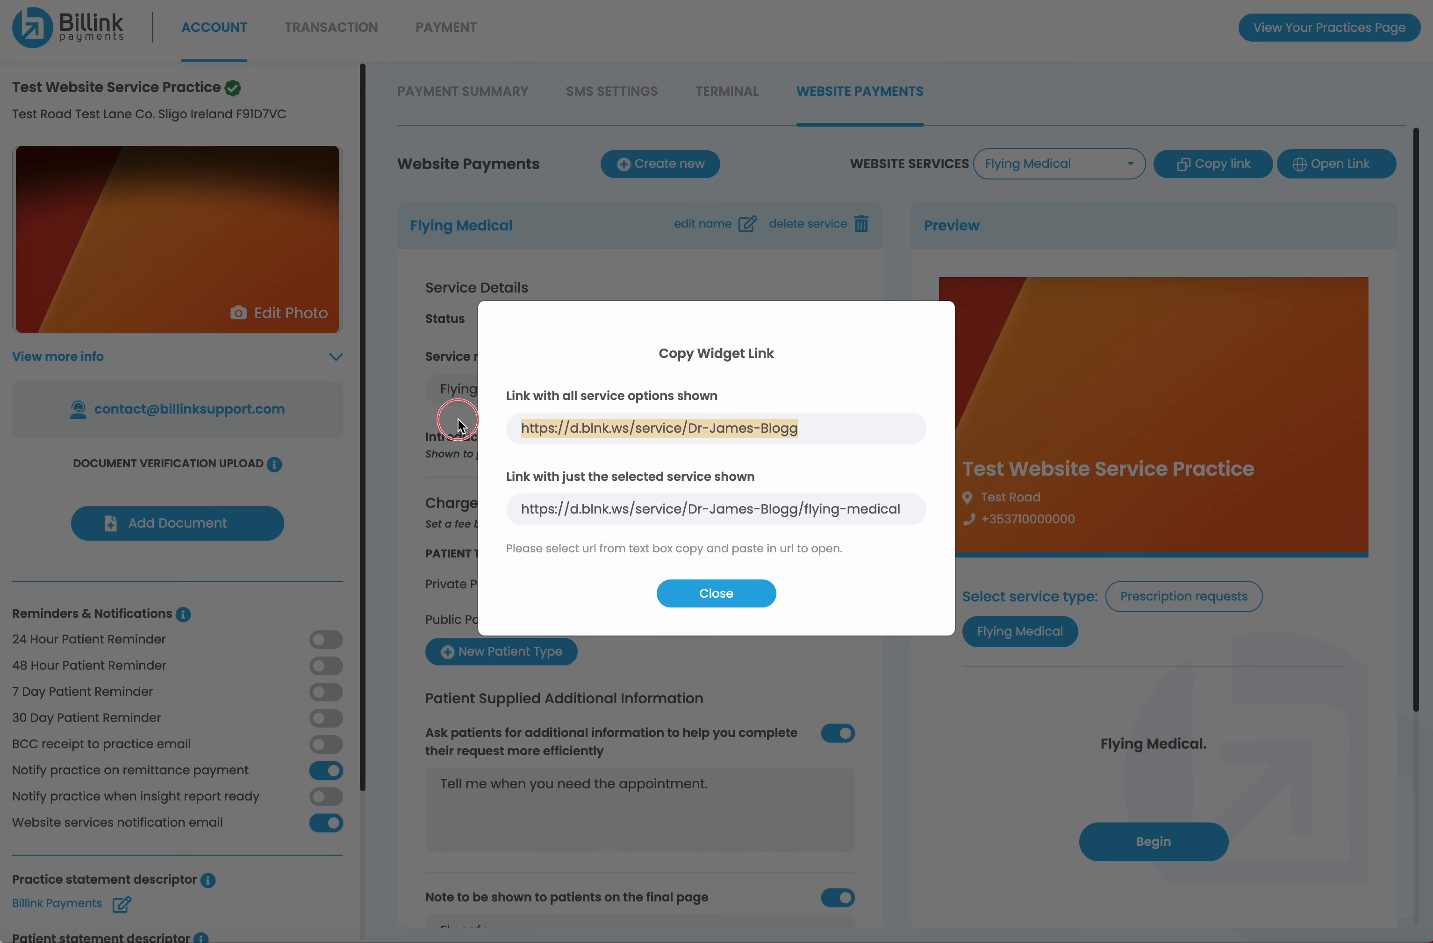
click(675, 590)
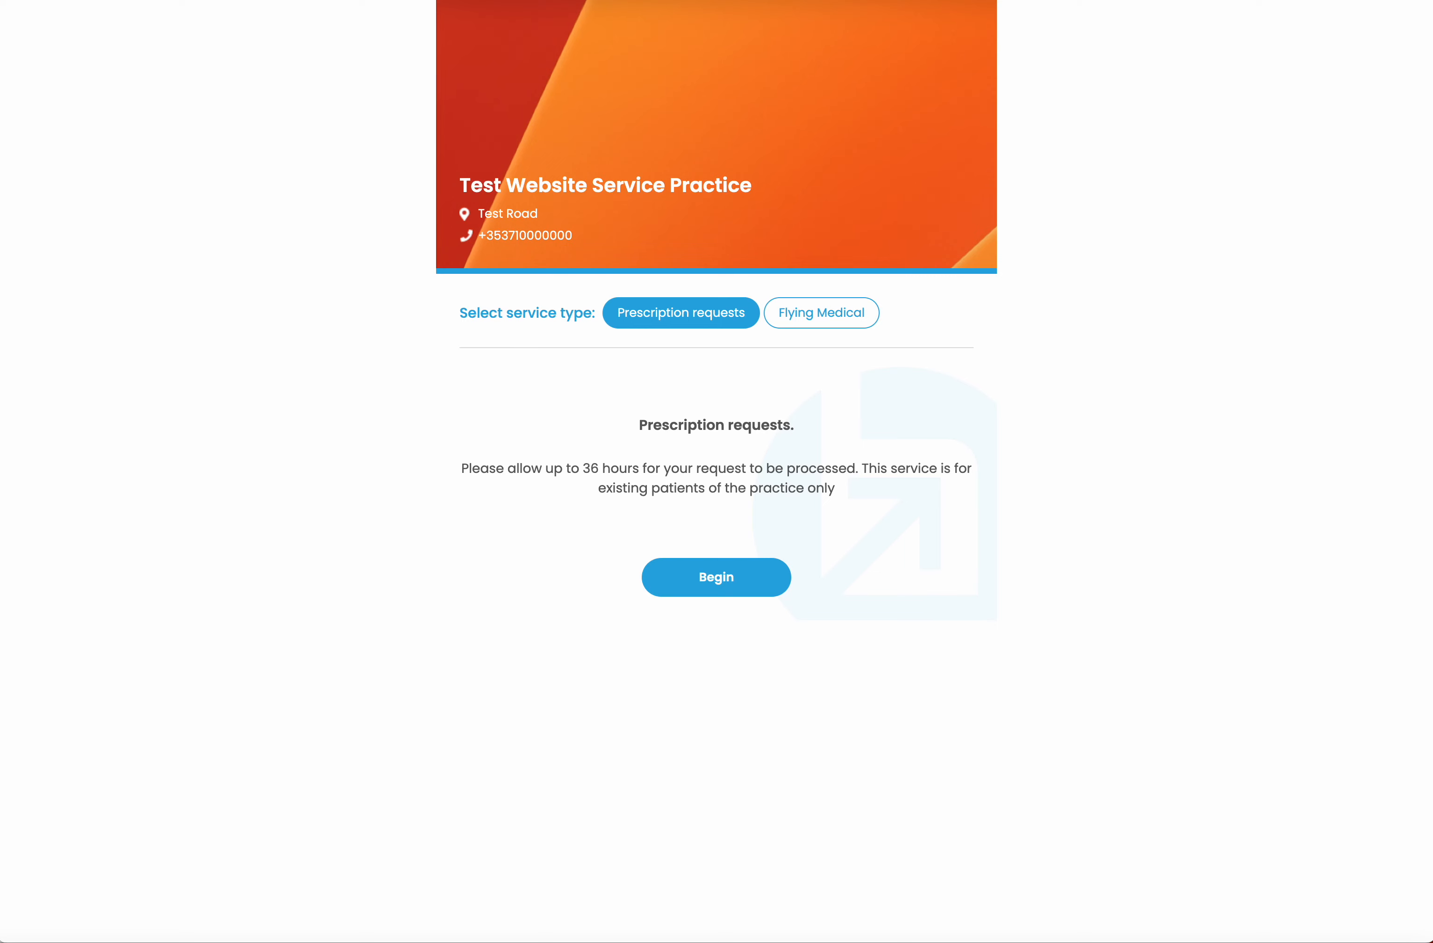
key(super+v)
key(Return)
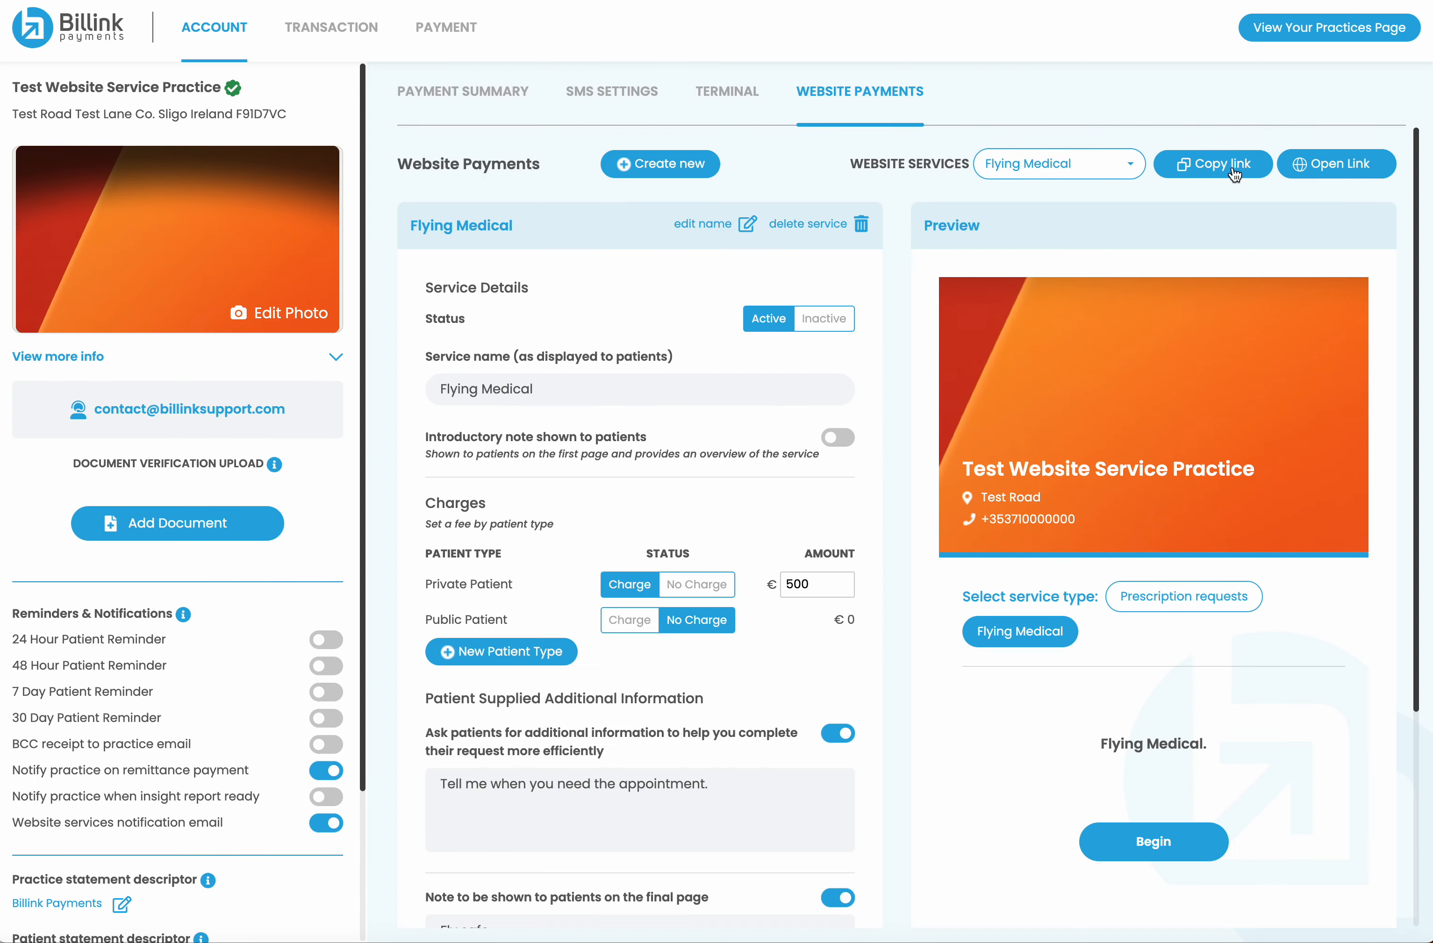
Copy the Flying Medical-only link and open it in the browser
click(1215, 177)
triple_click(784, 512)
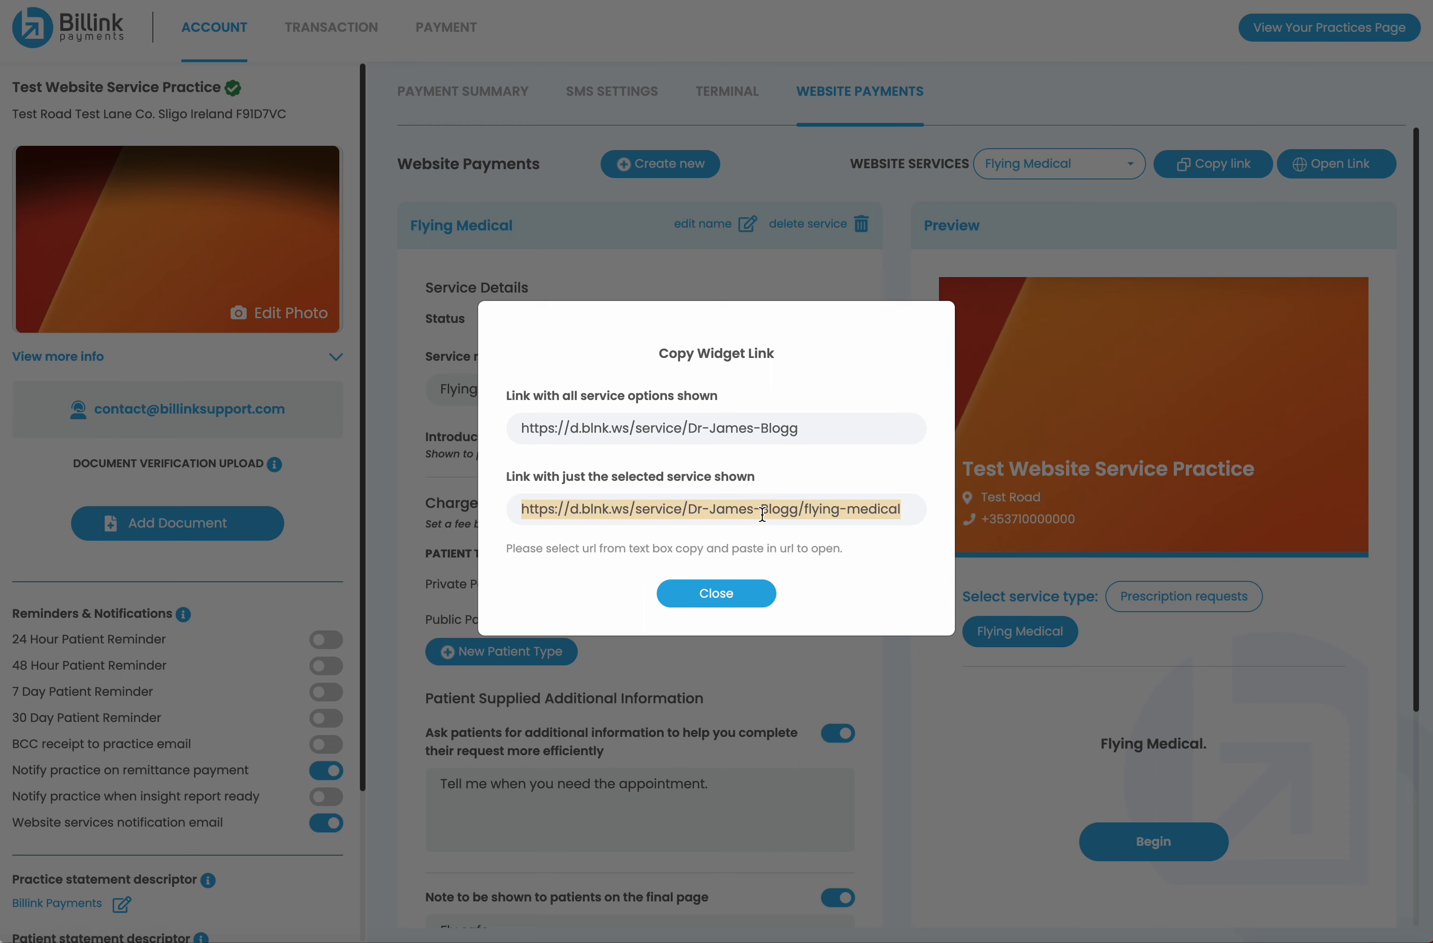
click(762, 513)
triple_click(762, 514)
click(743, 596)
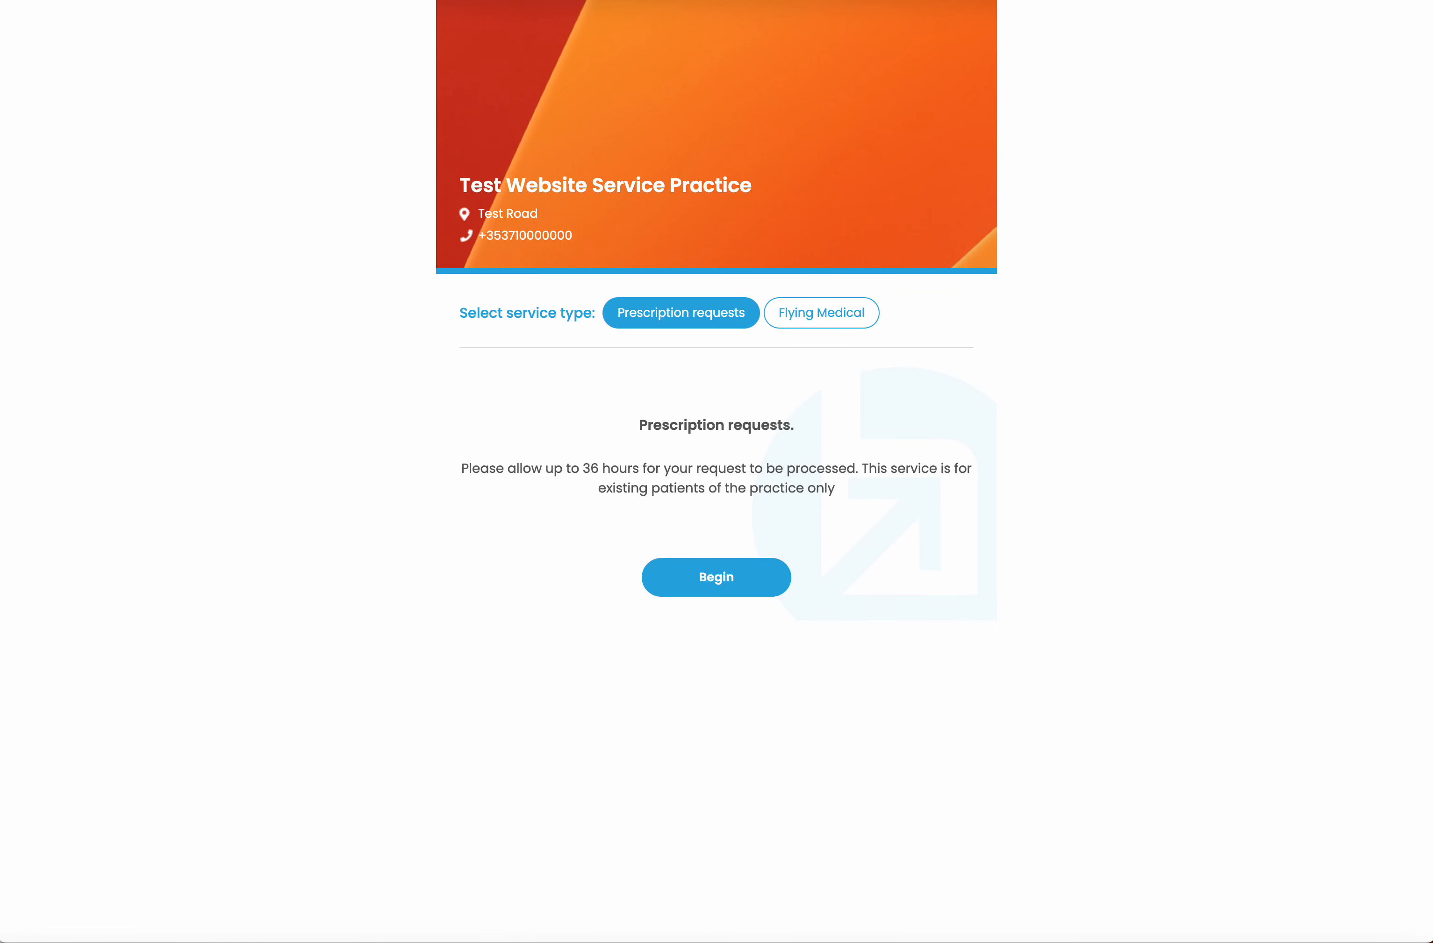
key(super+l)
key(super+v)
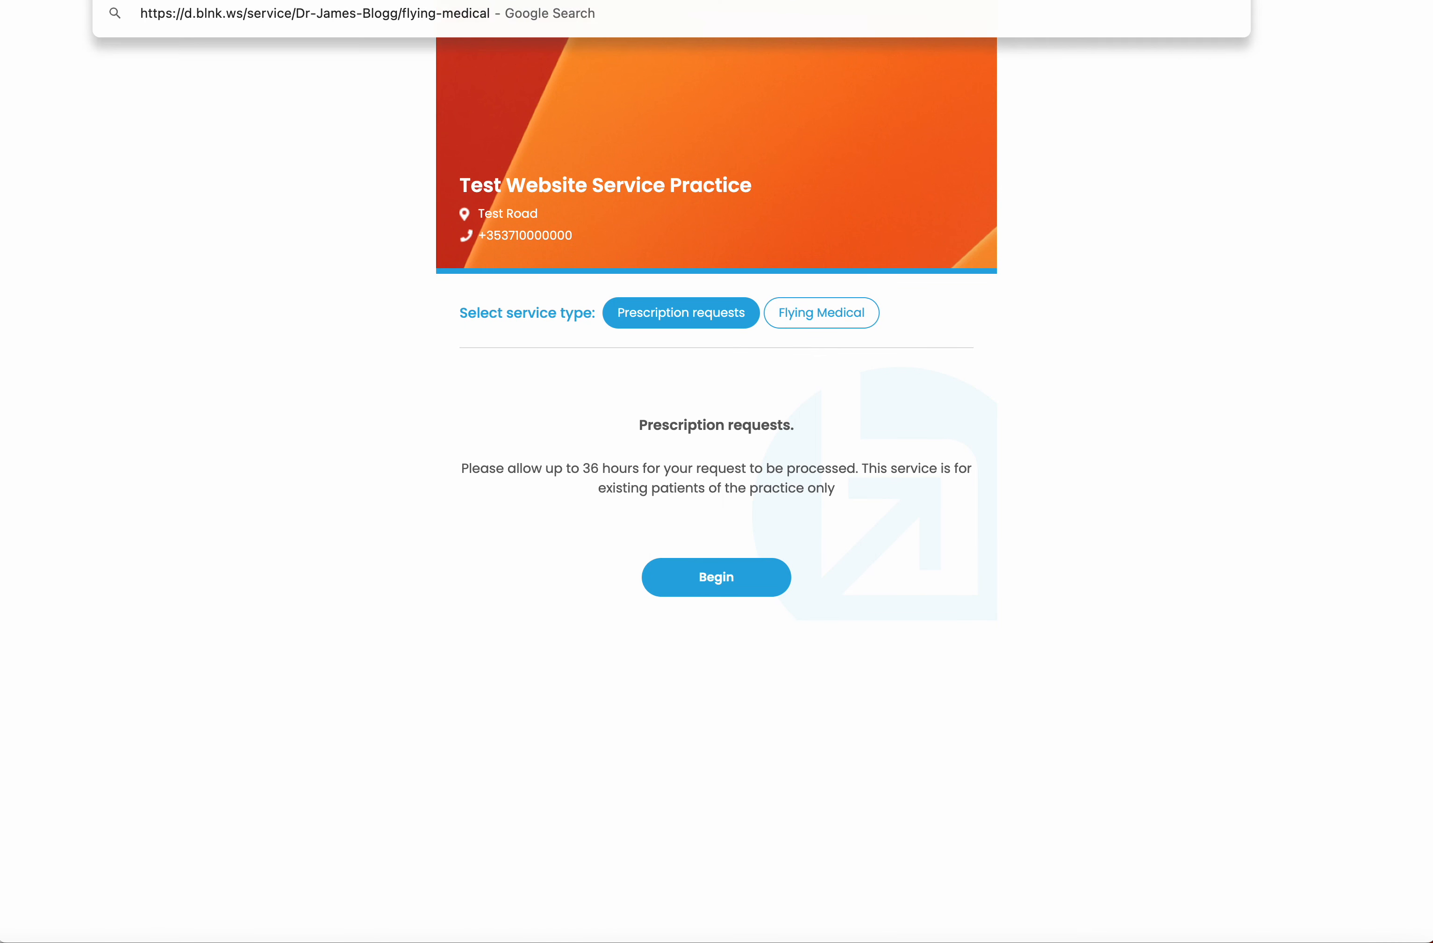
key(Return)
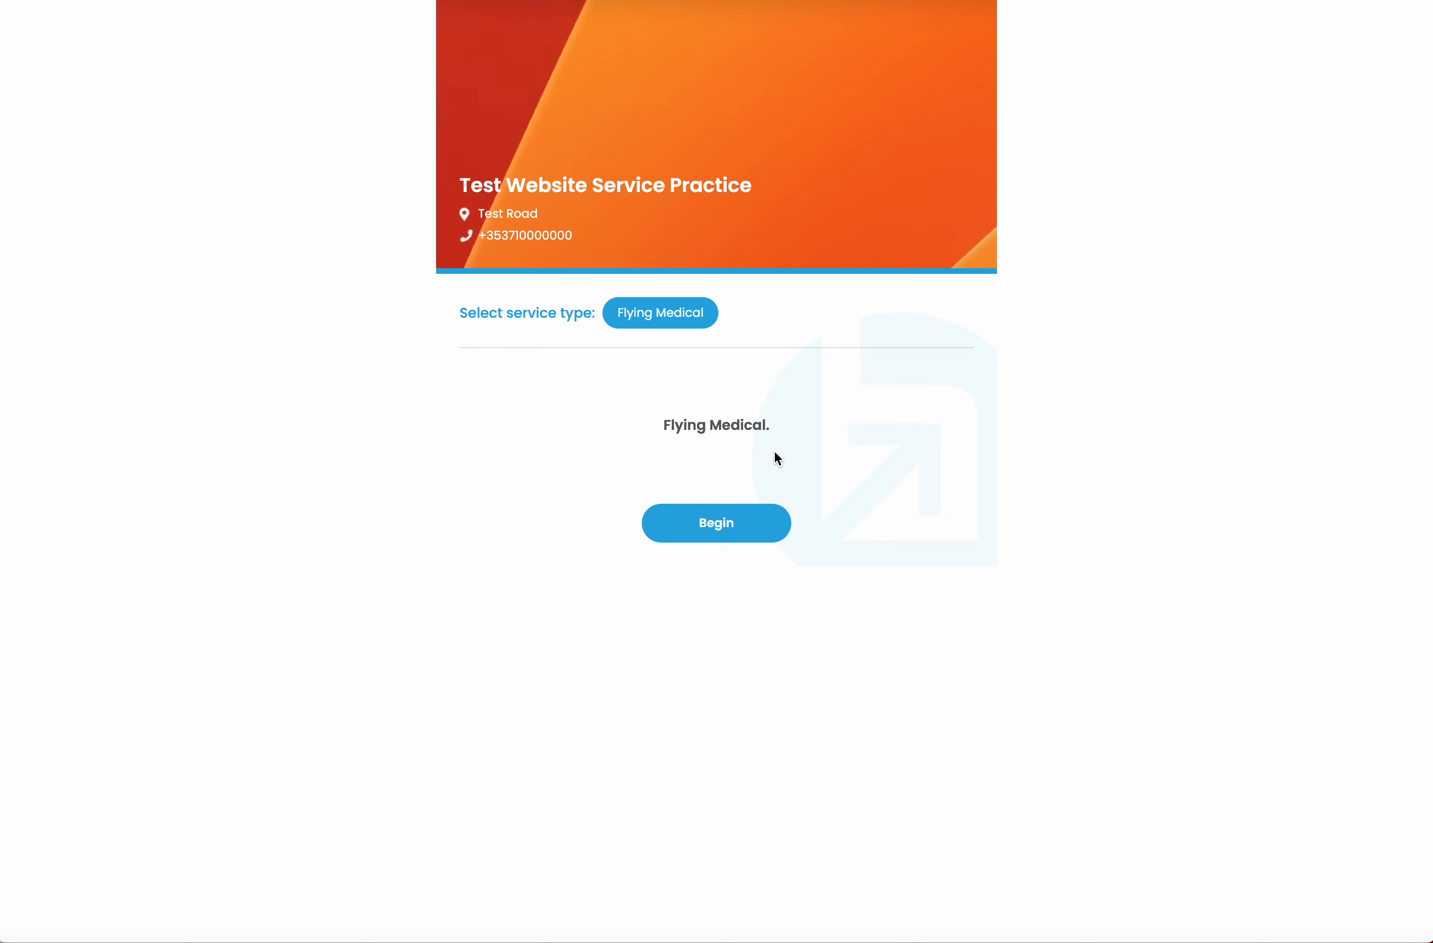
Fill in the patient details with placeholder names, DOB 24-12-1983, private patient, and a mobile number
click(734, 533)
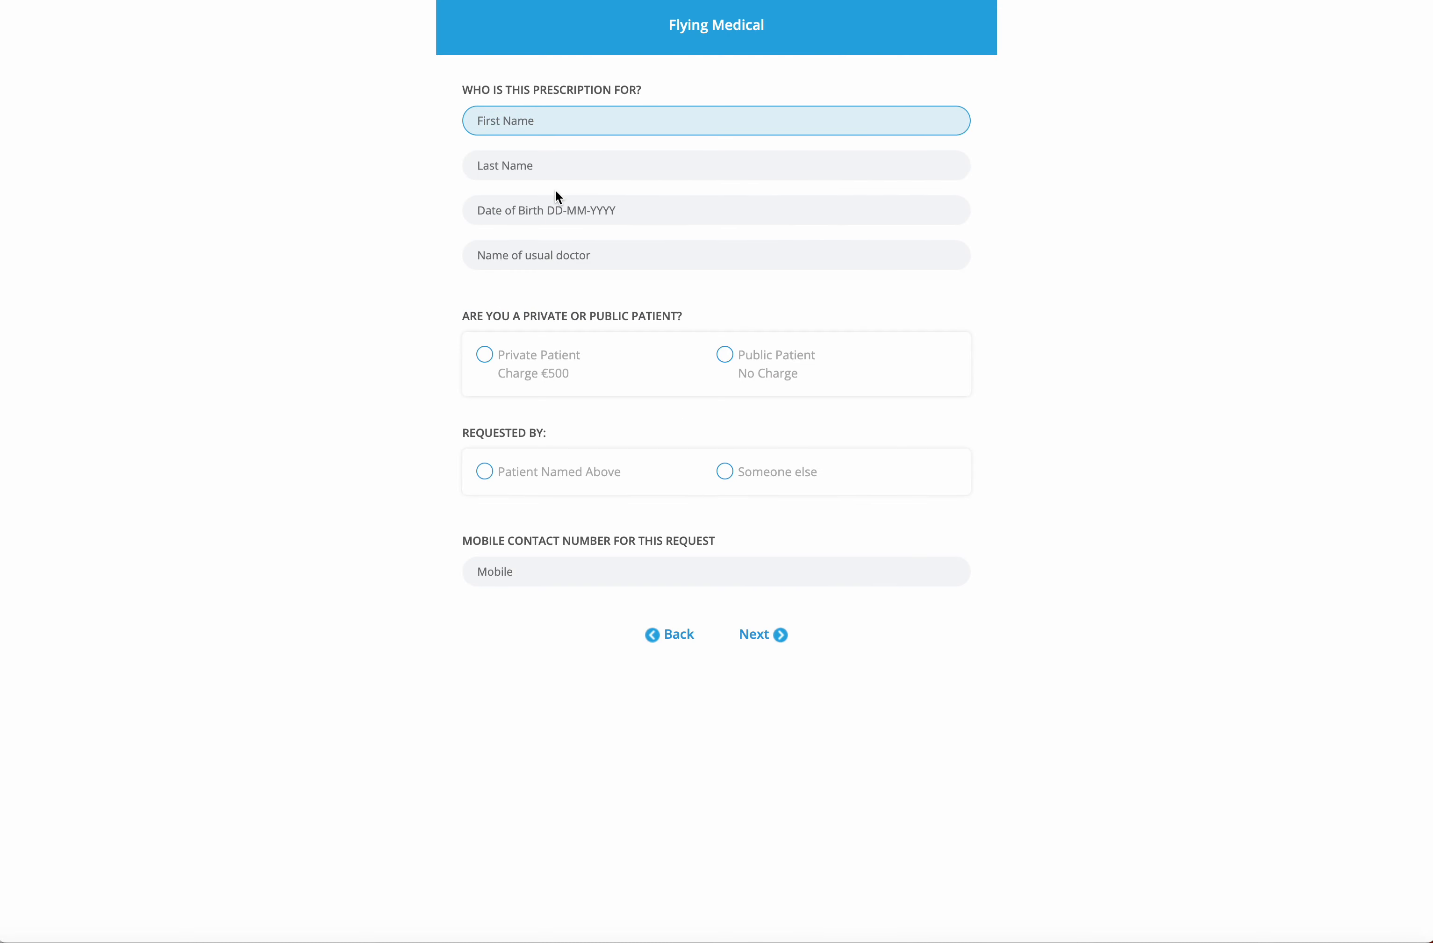
text(test)
key(Tab)
text(test)
key(Tab)
text(2)
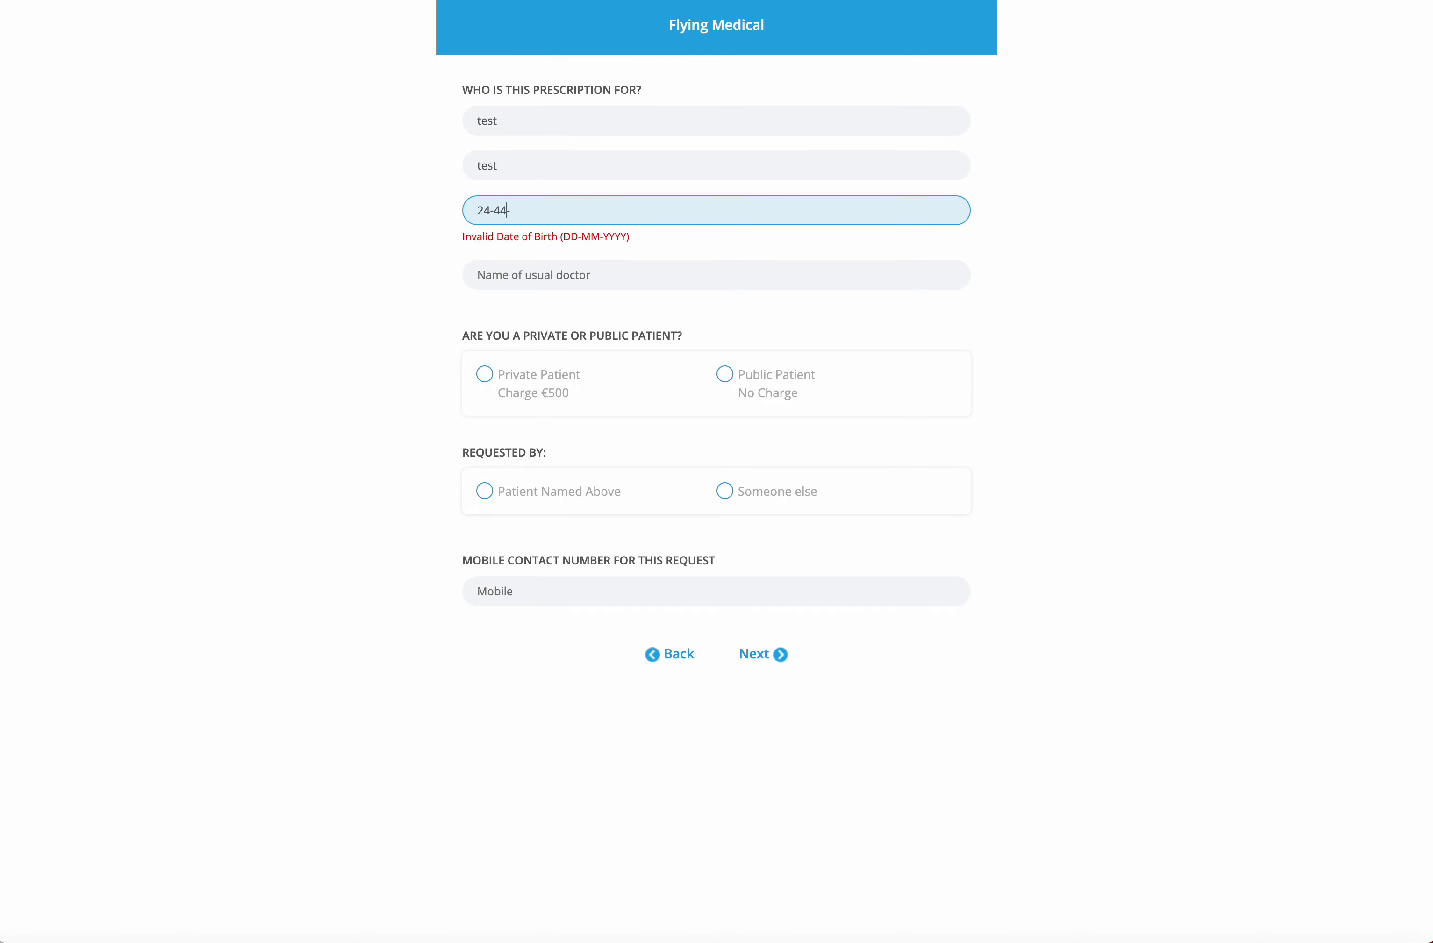
text(4-12-1983)
key(Tab)
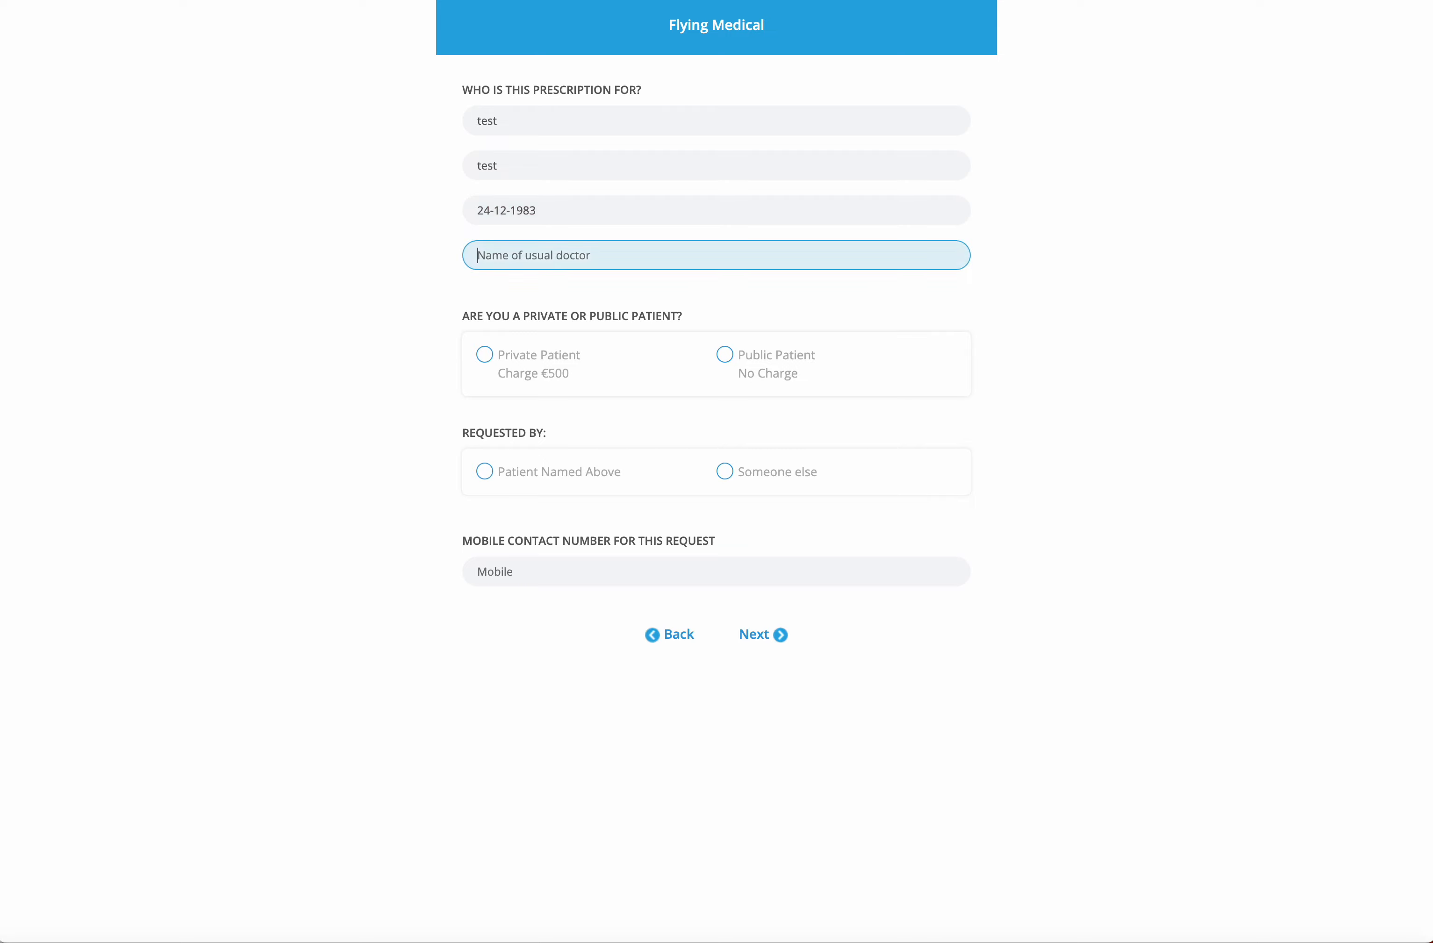
text(Dr Jordan)
click(484, 357)
click(496, 477)
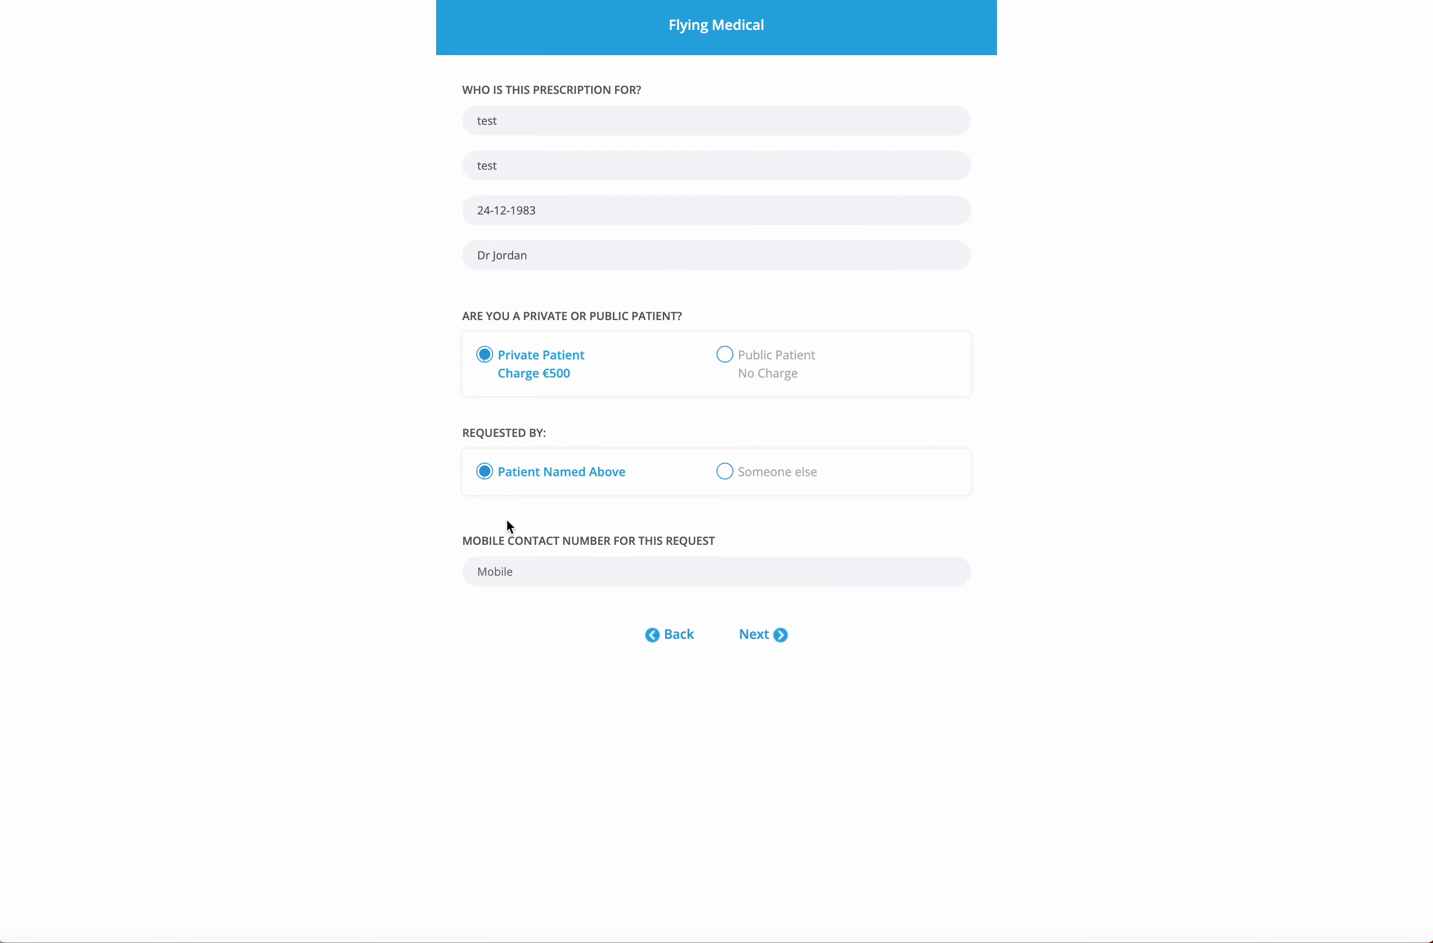
click(521, 572)
text(0877777777)
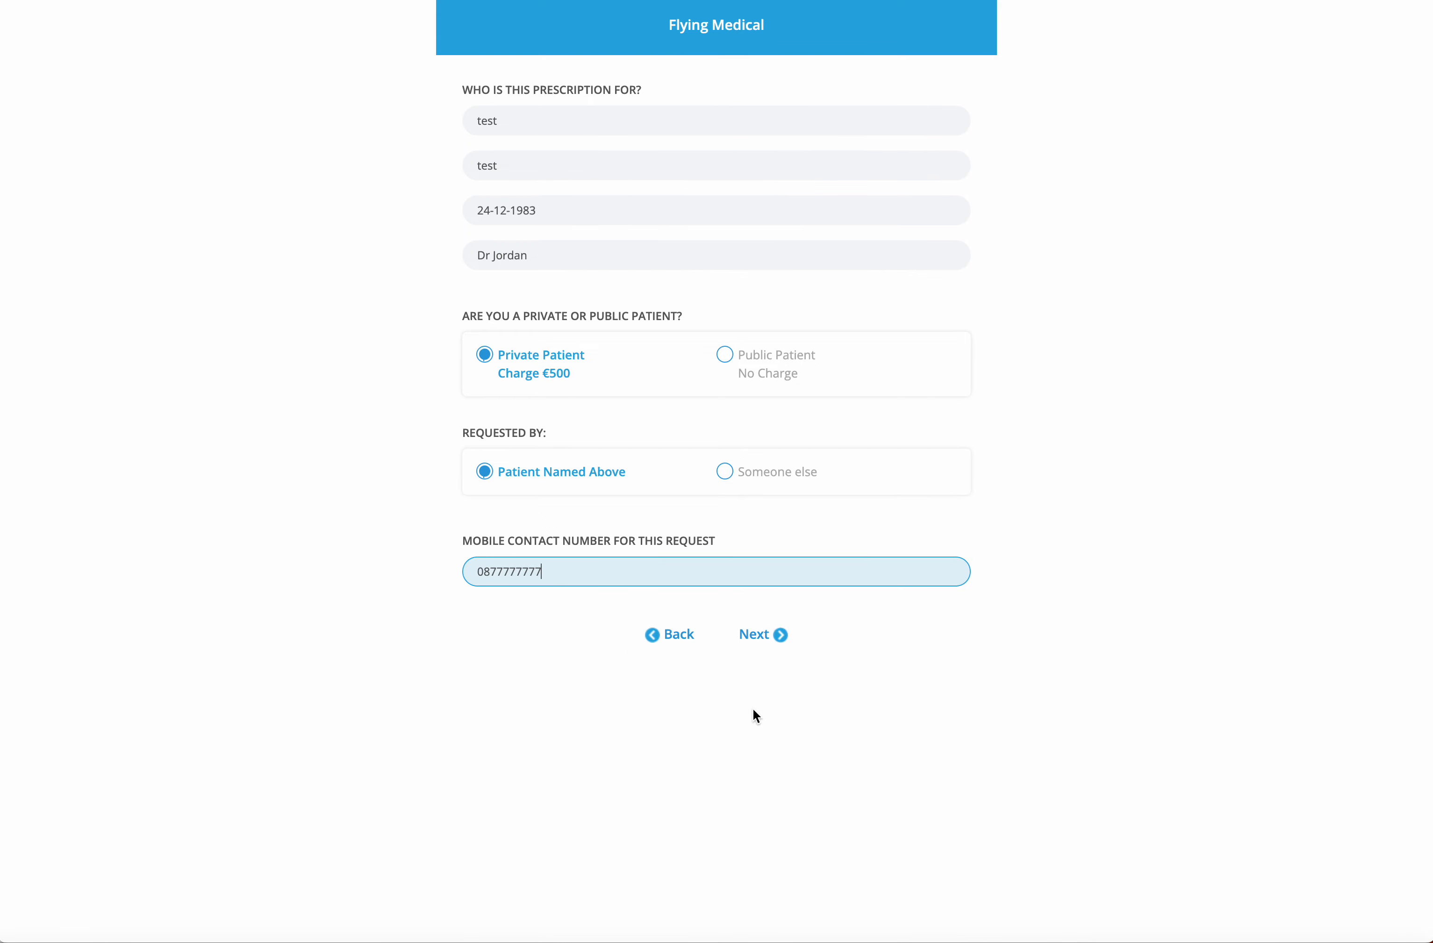
click(763, 634)
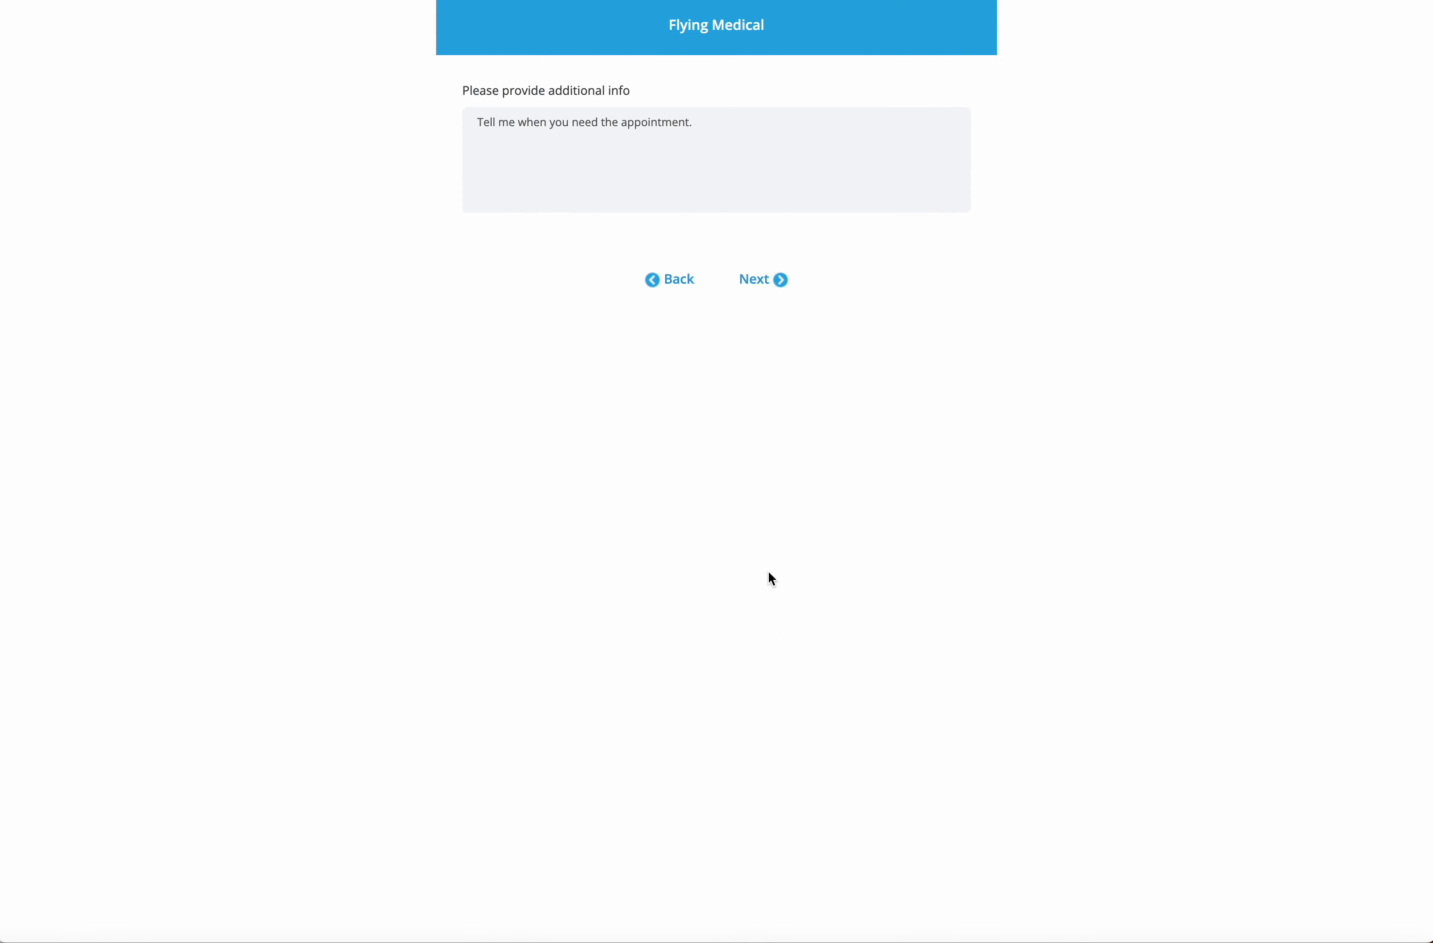
Replace the additional info with 'Tomorrow' and continue to the €500.00 payment page
click(672, 170)
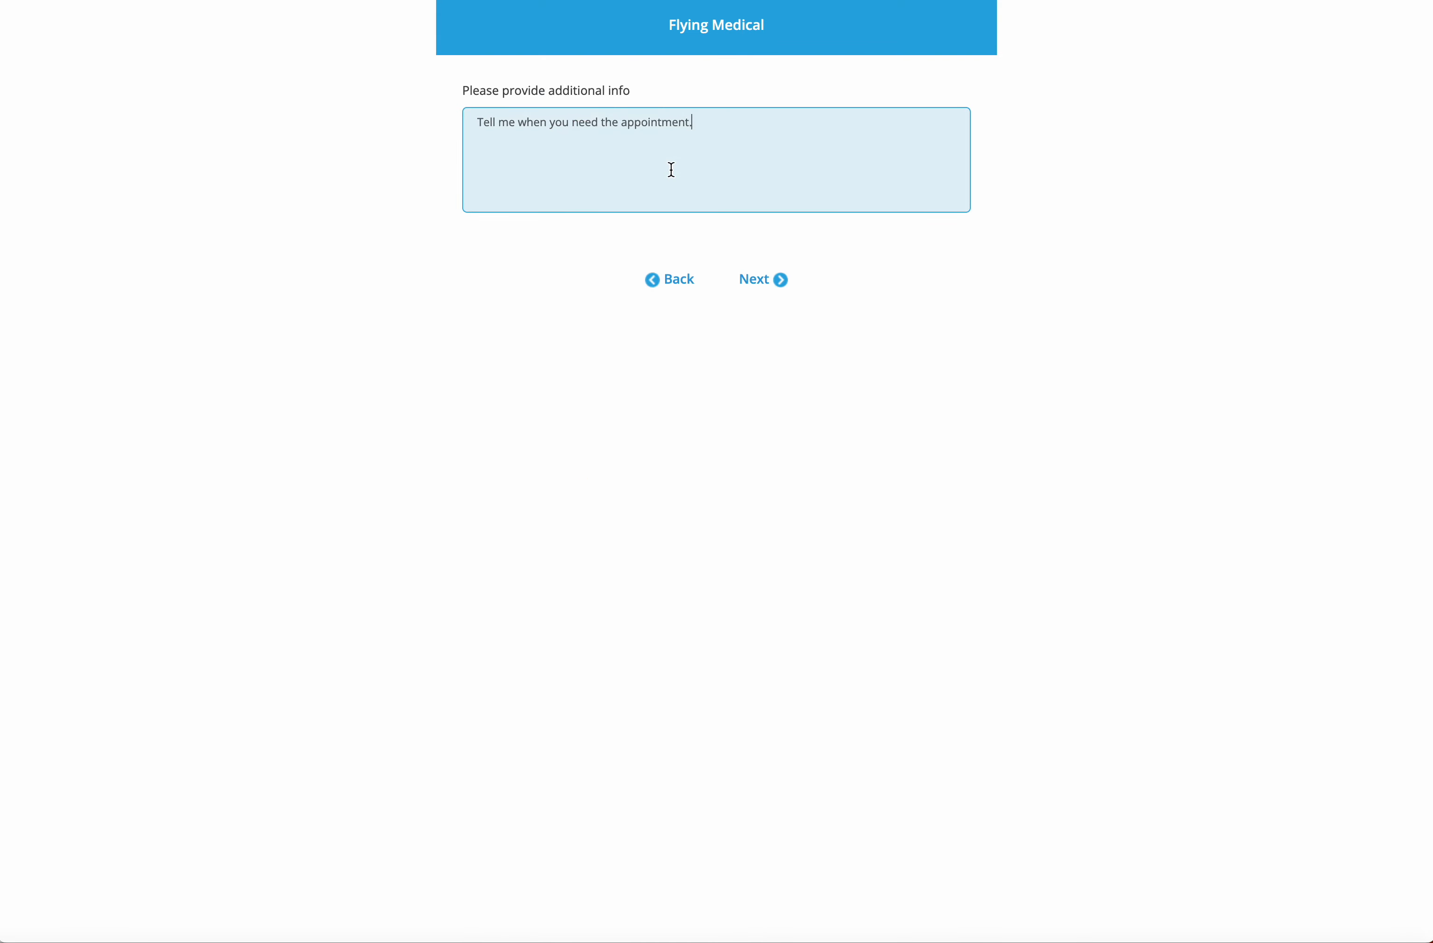
key(ctrl+a)
text(Tomorrow)
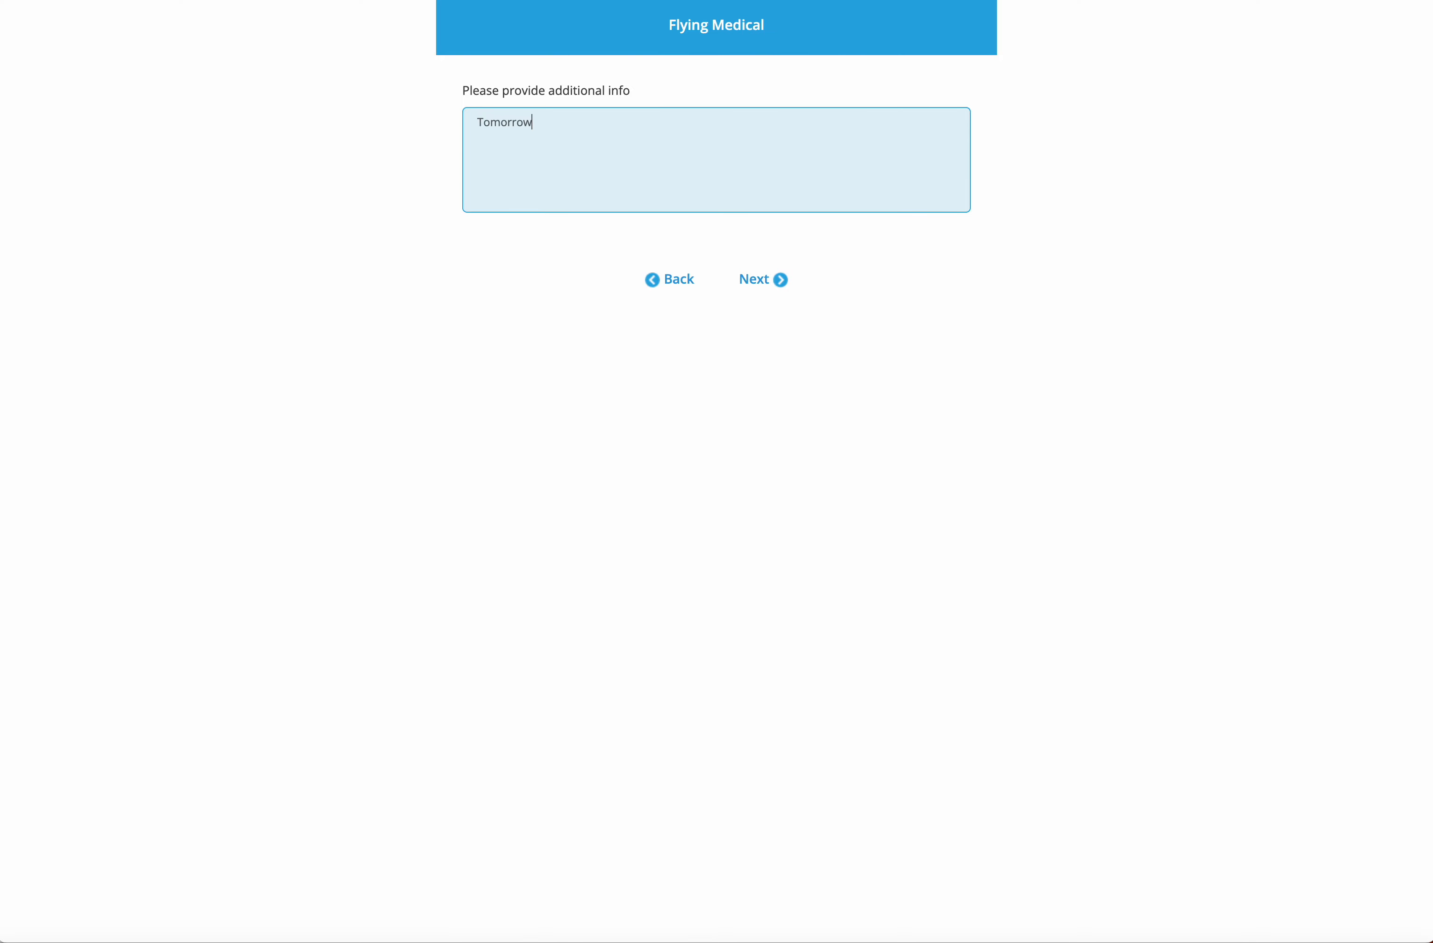
click(762, 281)
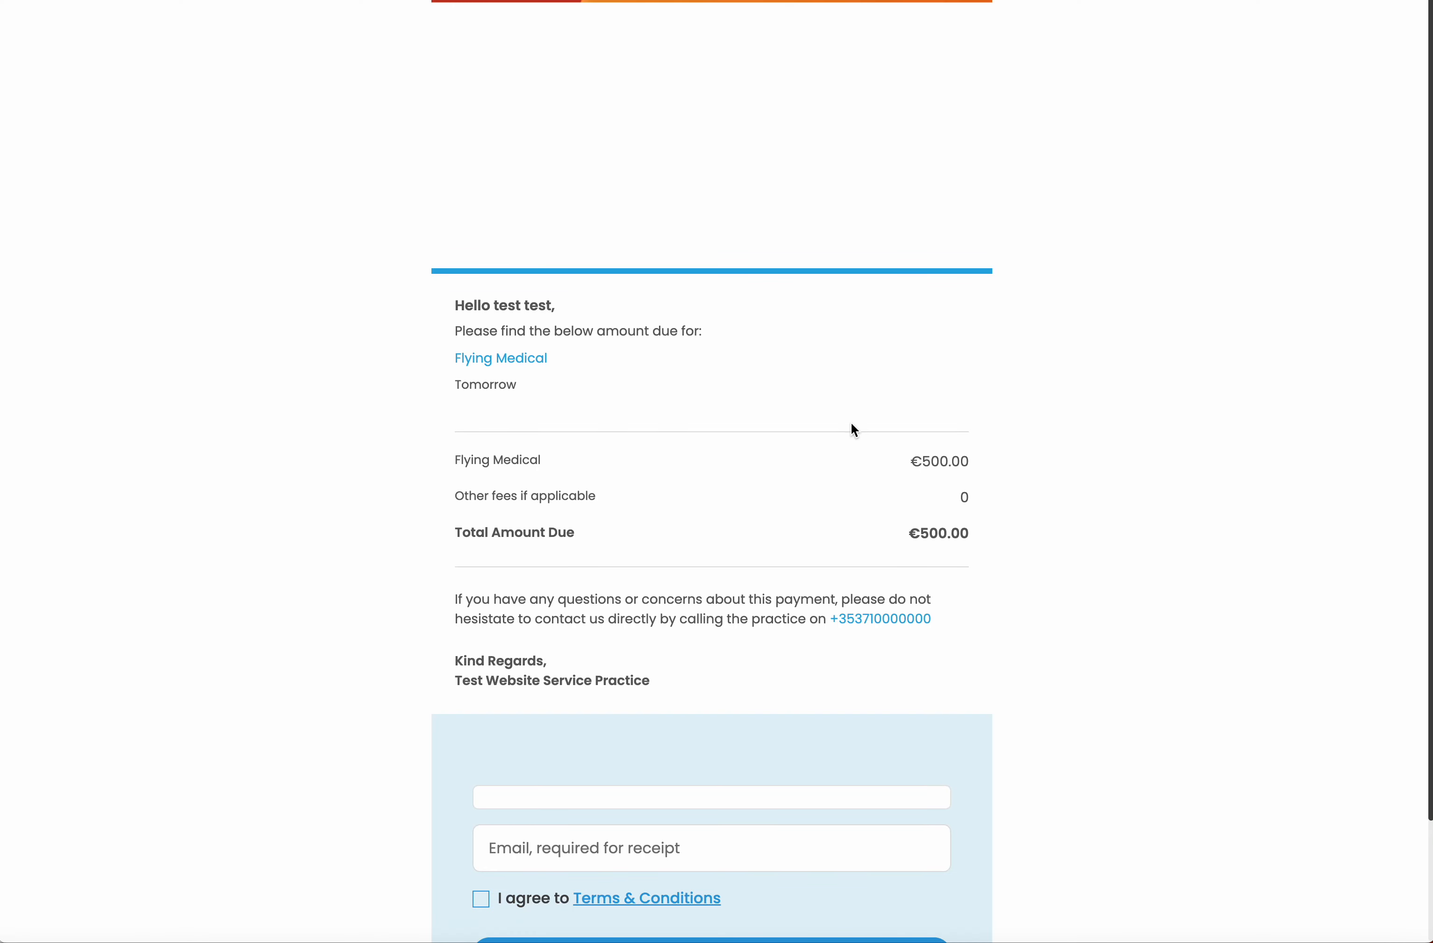
Pay €500.00 with test card details, a receipt email address, and accepted terms
scroll(562, 502, down, 3)
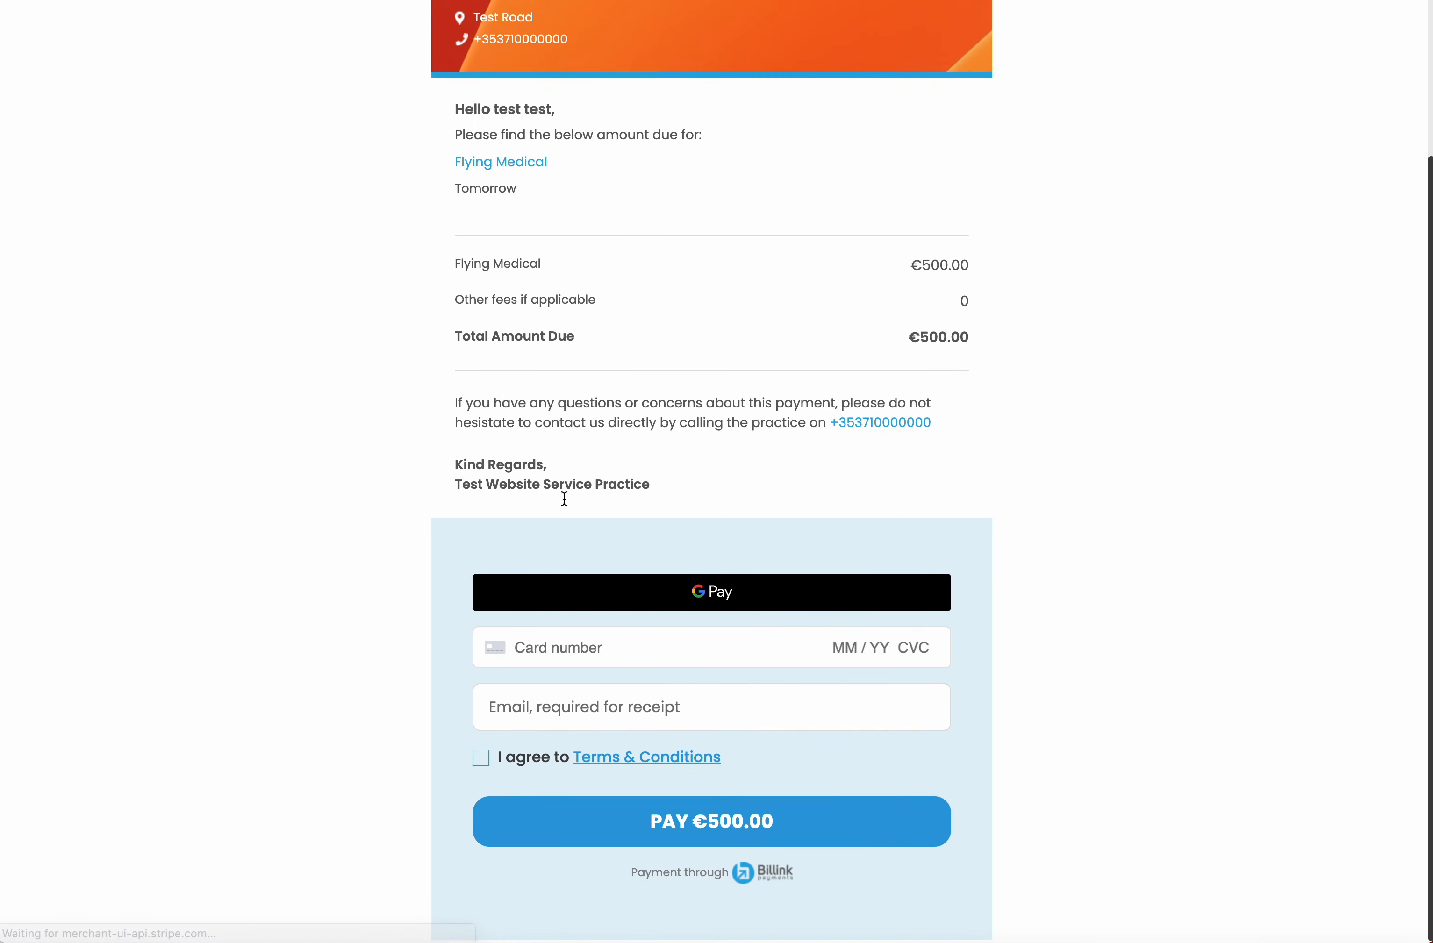
click(578, 651)
text(4242 4)
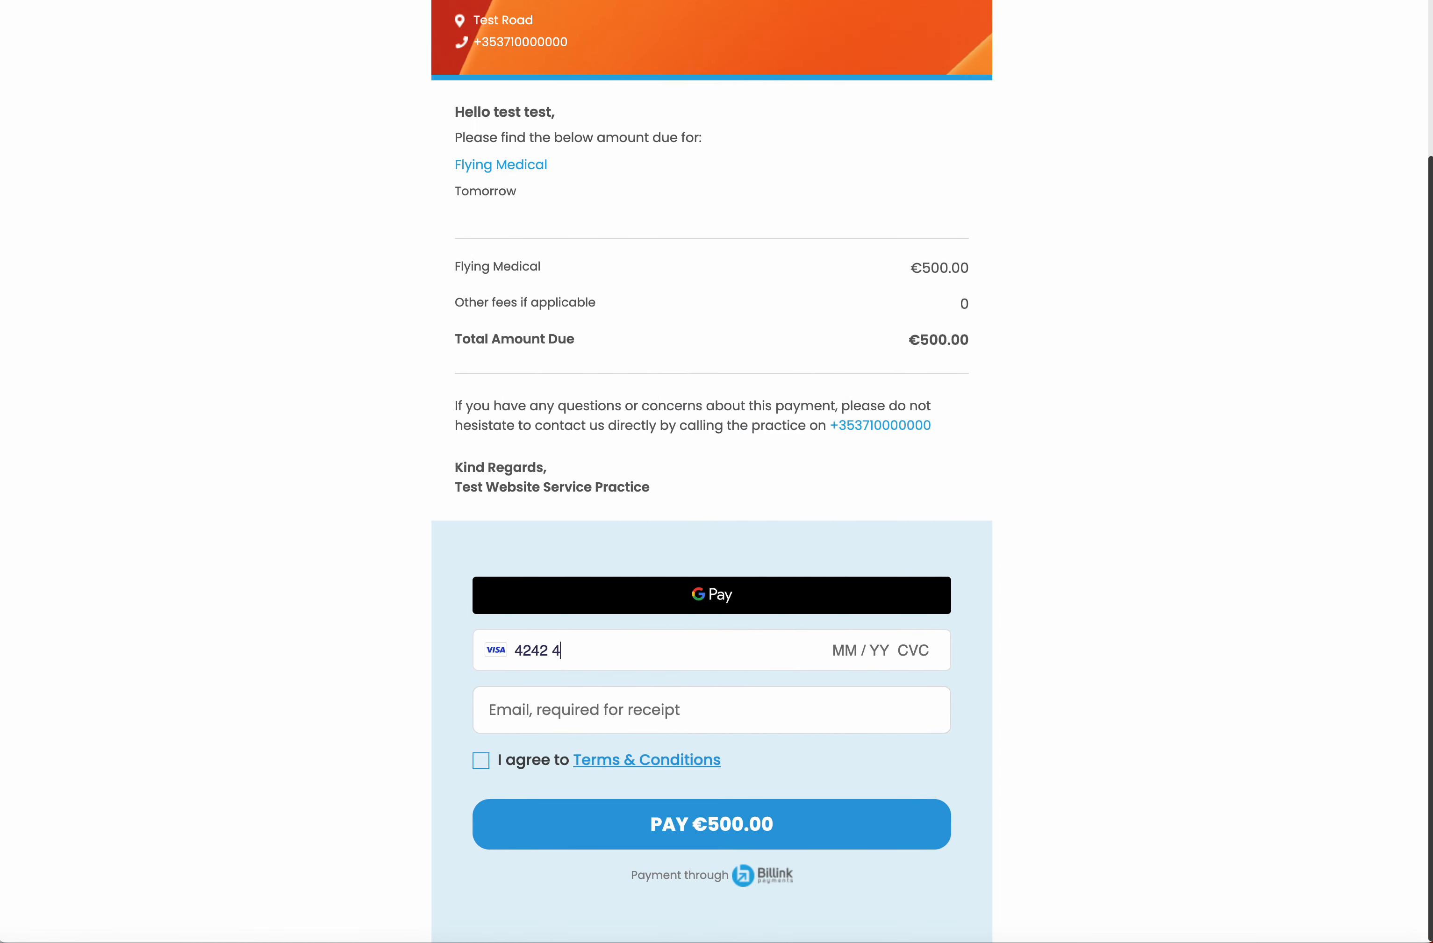
text(242 4242 4242 04 / 24 )
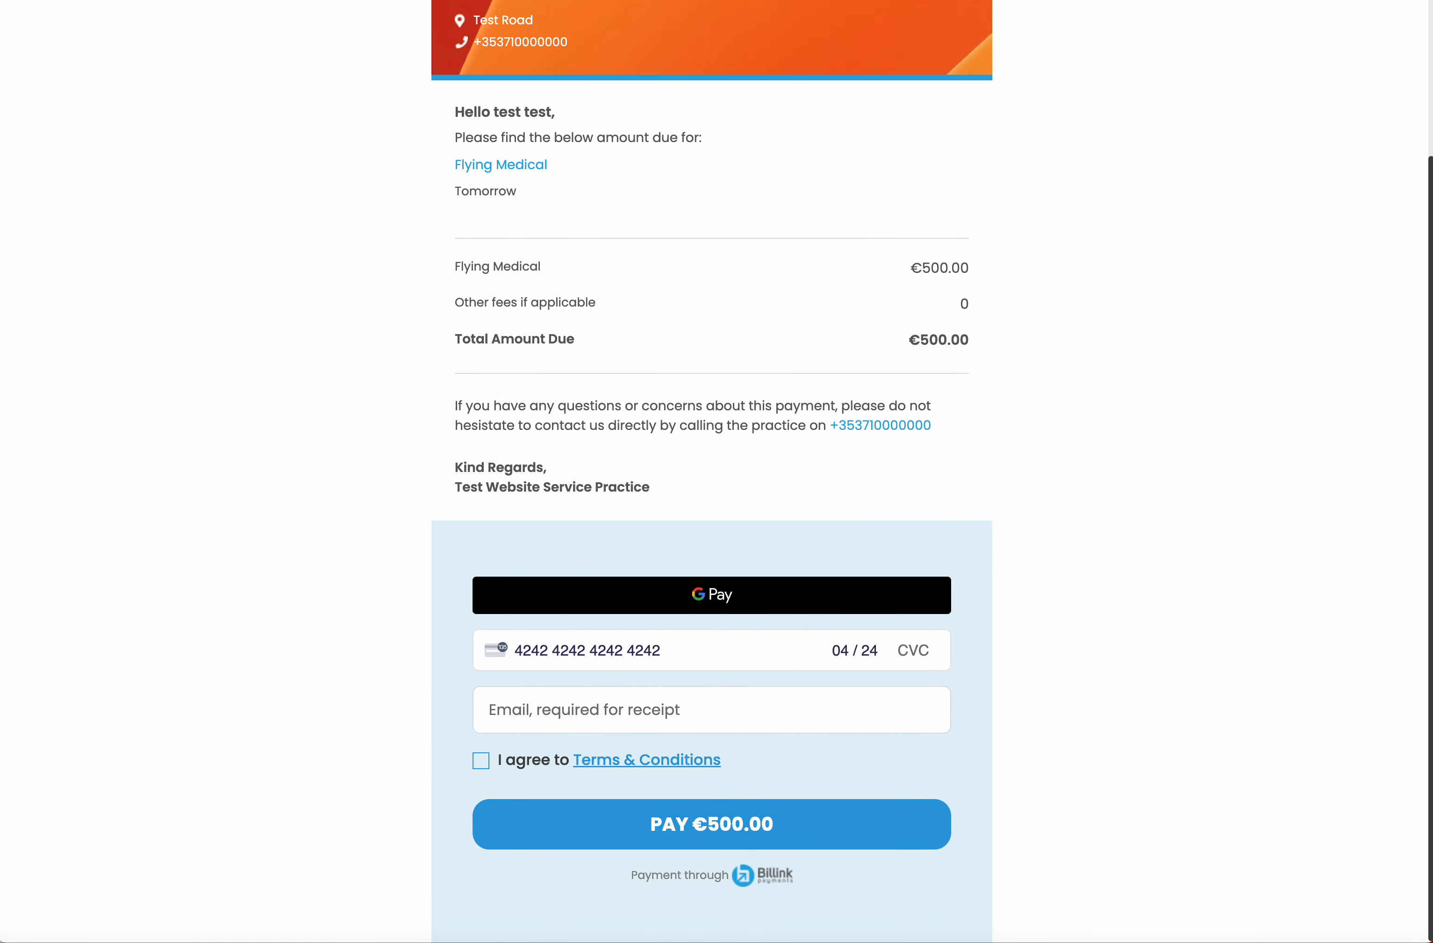
text(444)
key(Tab)
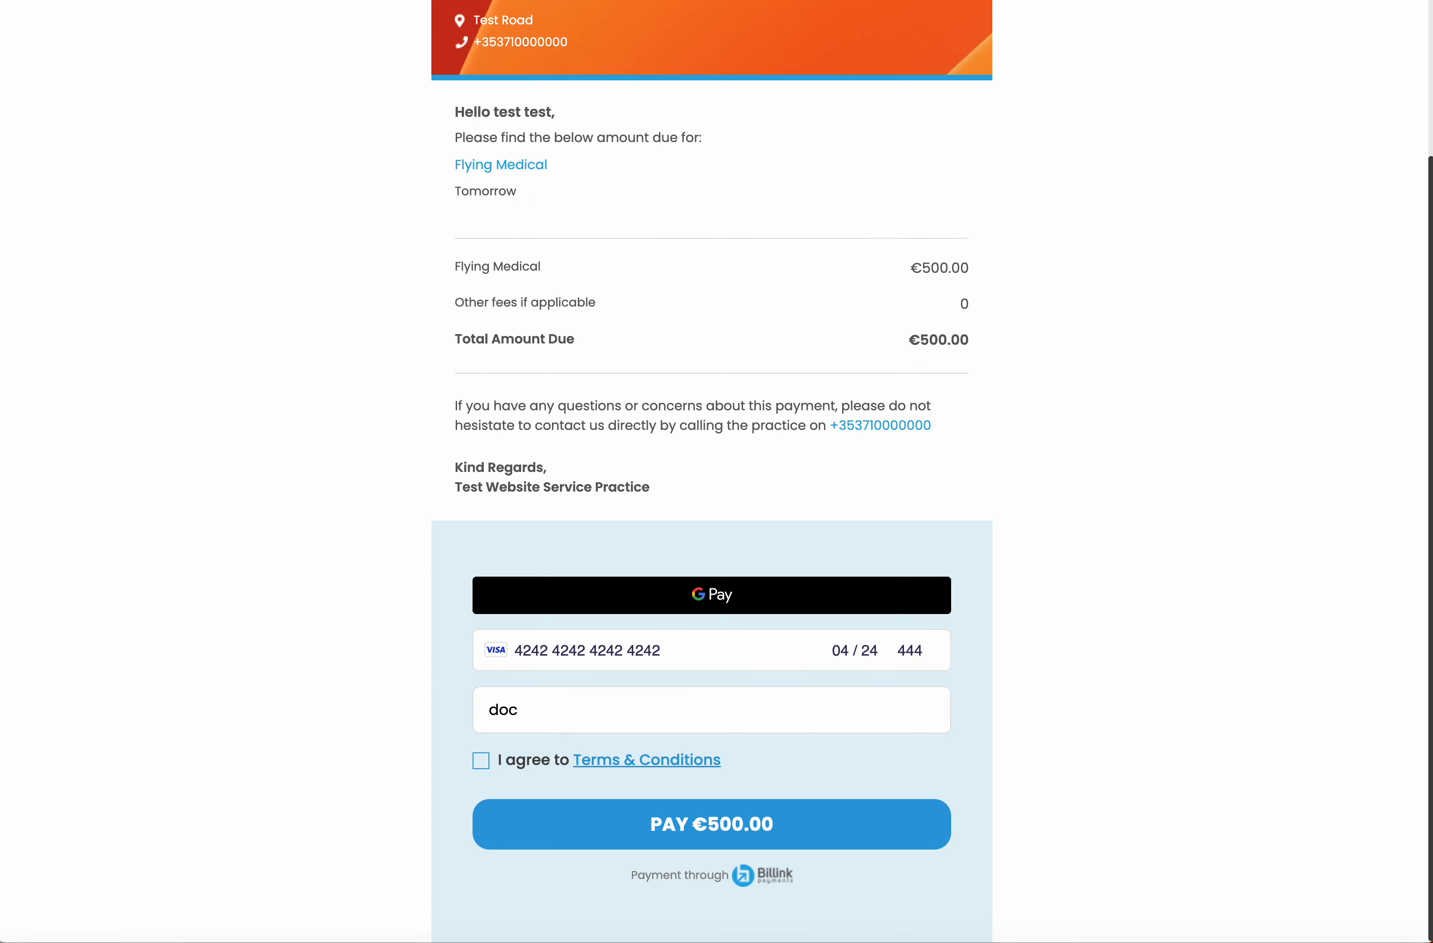
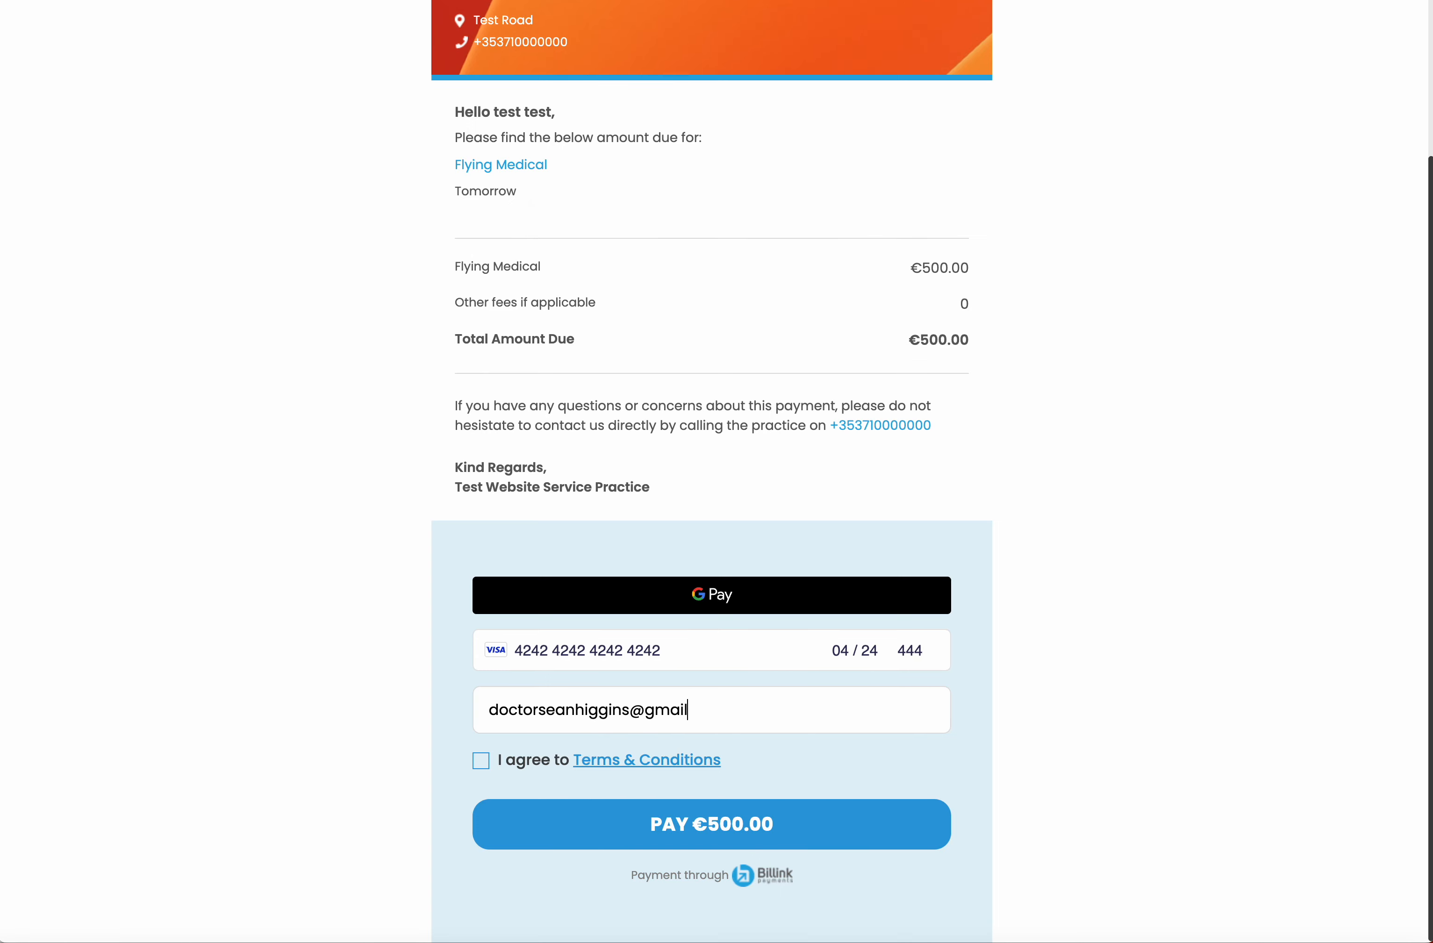
click(481, 761)
click(641, 824)
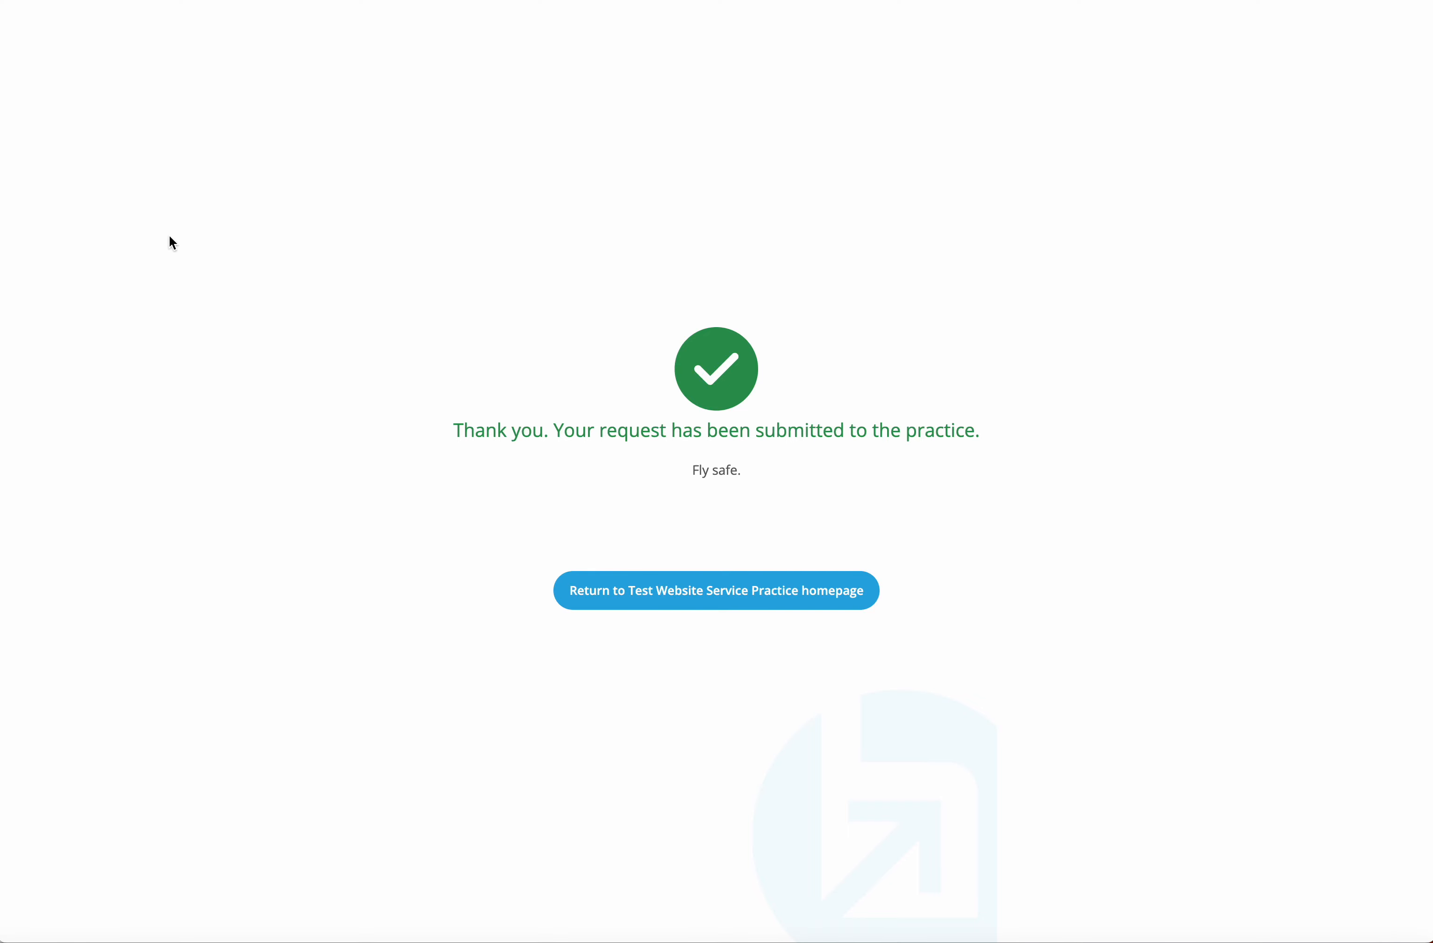
Check the €500.00 Flying Medical receipt and notification emails in Mail, then close Mail
click(740, 599)
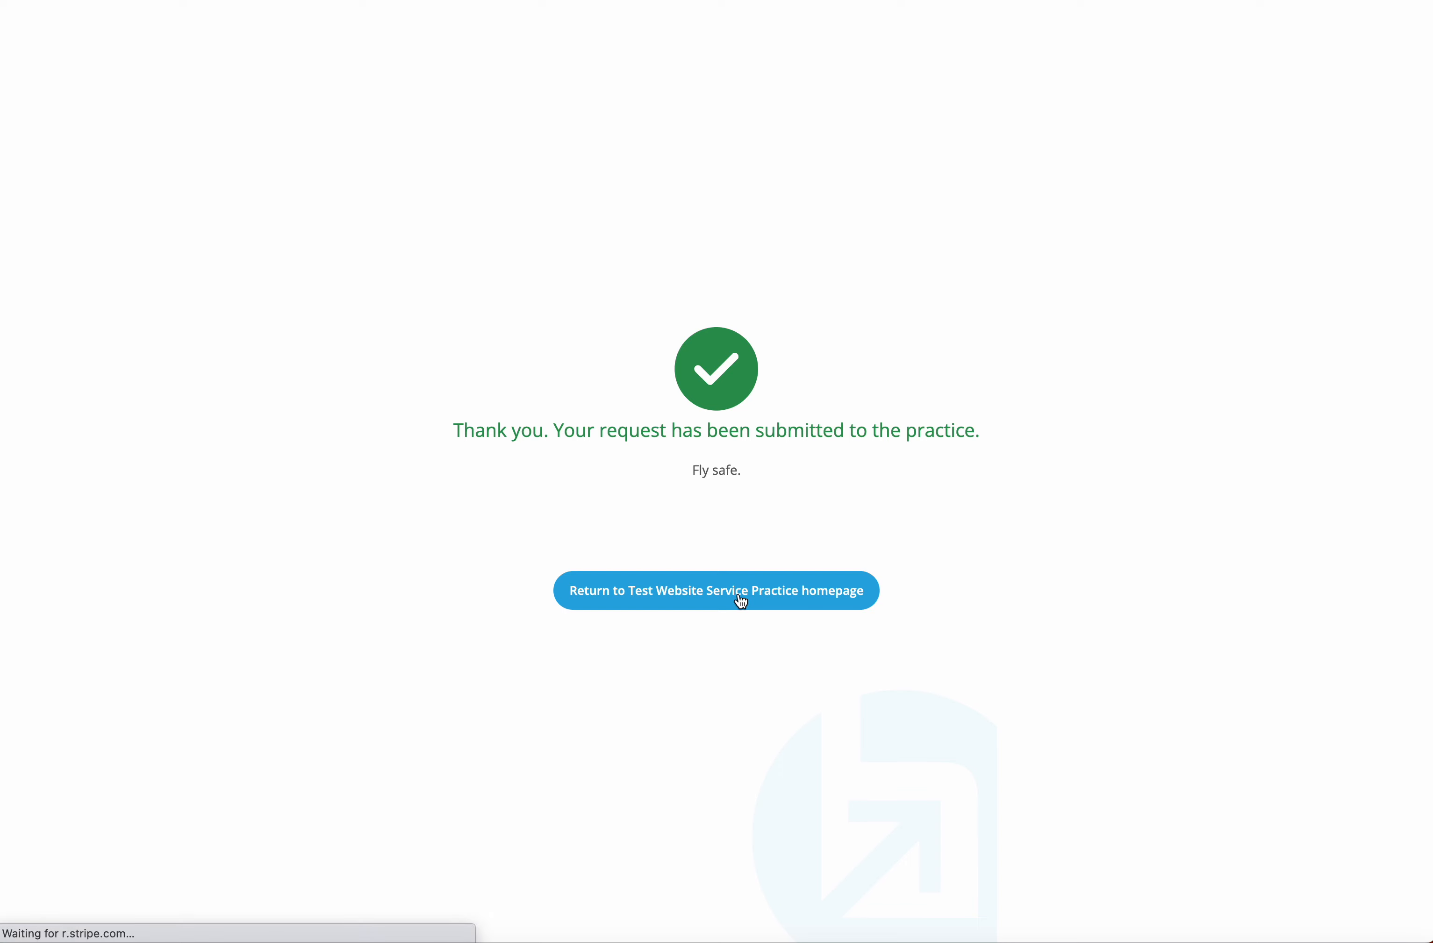
key(super+Tab)
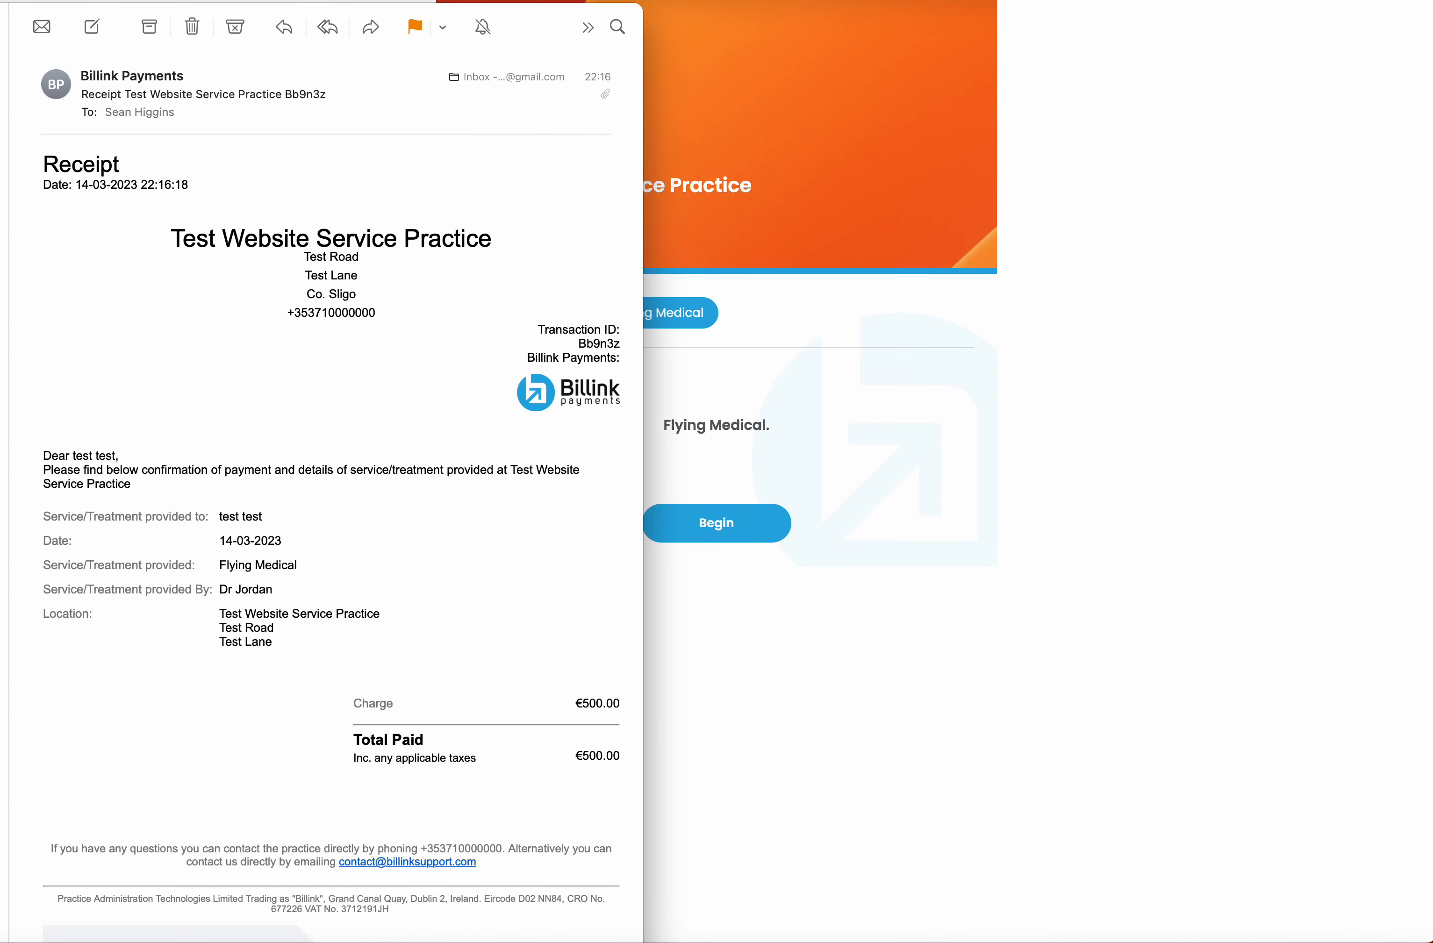
key(Down)
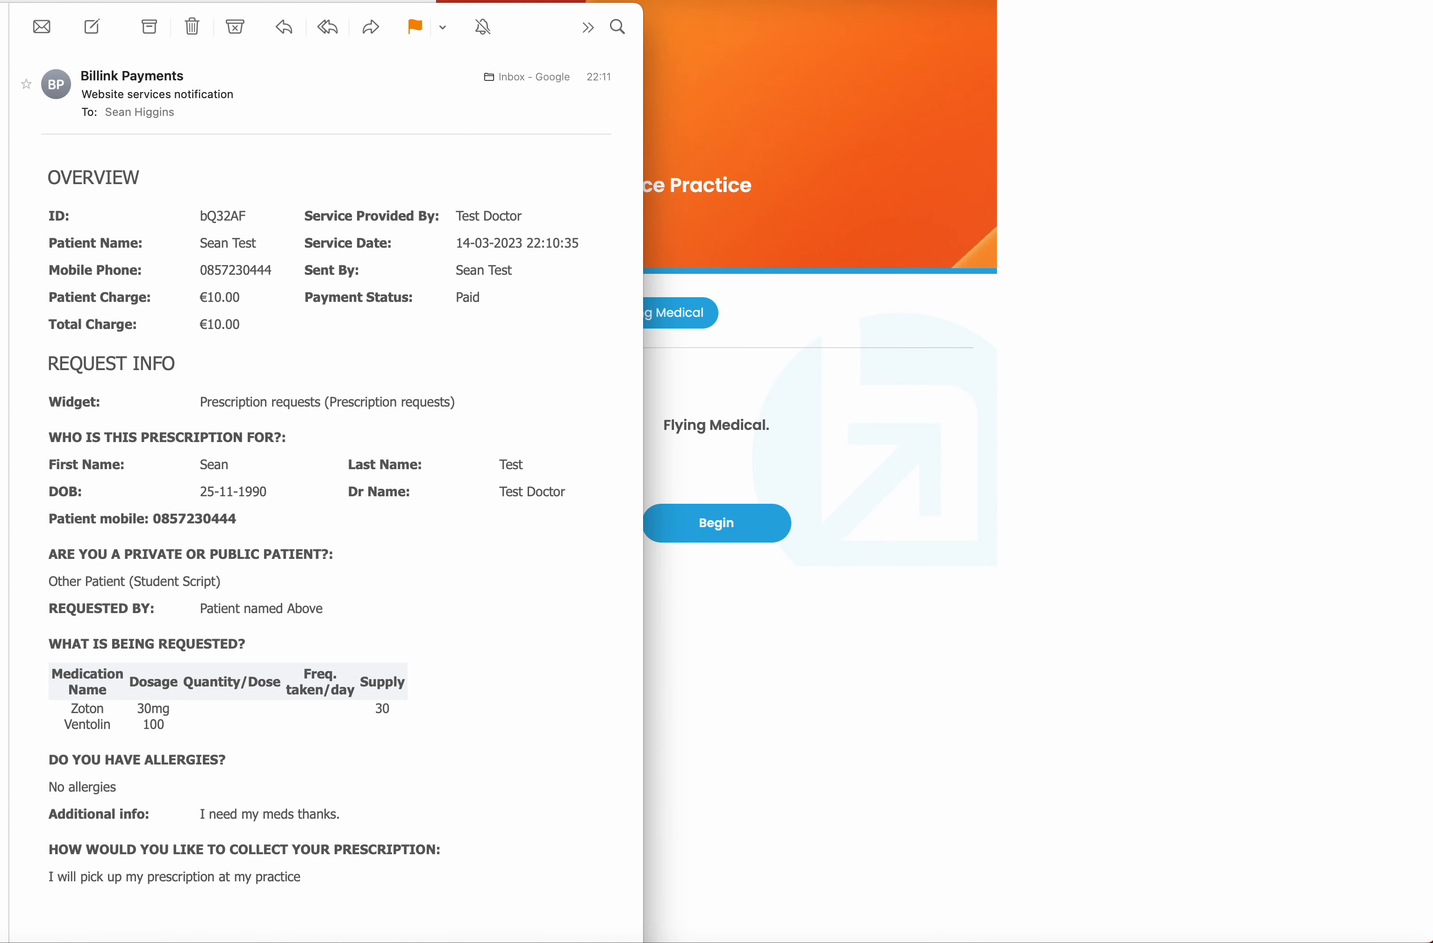
key(Up)
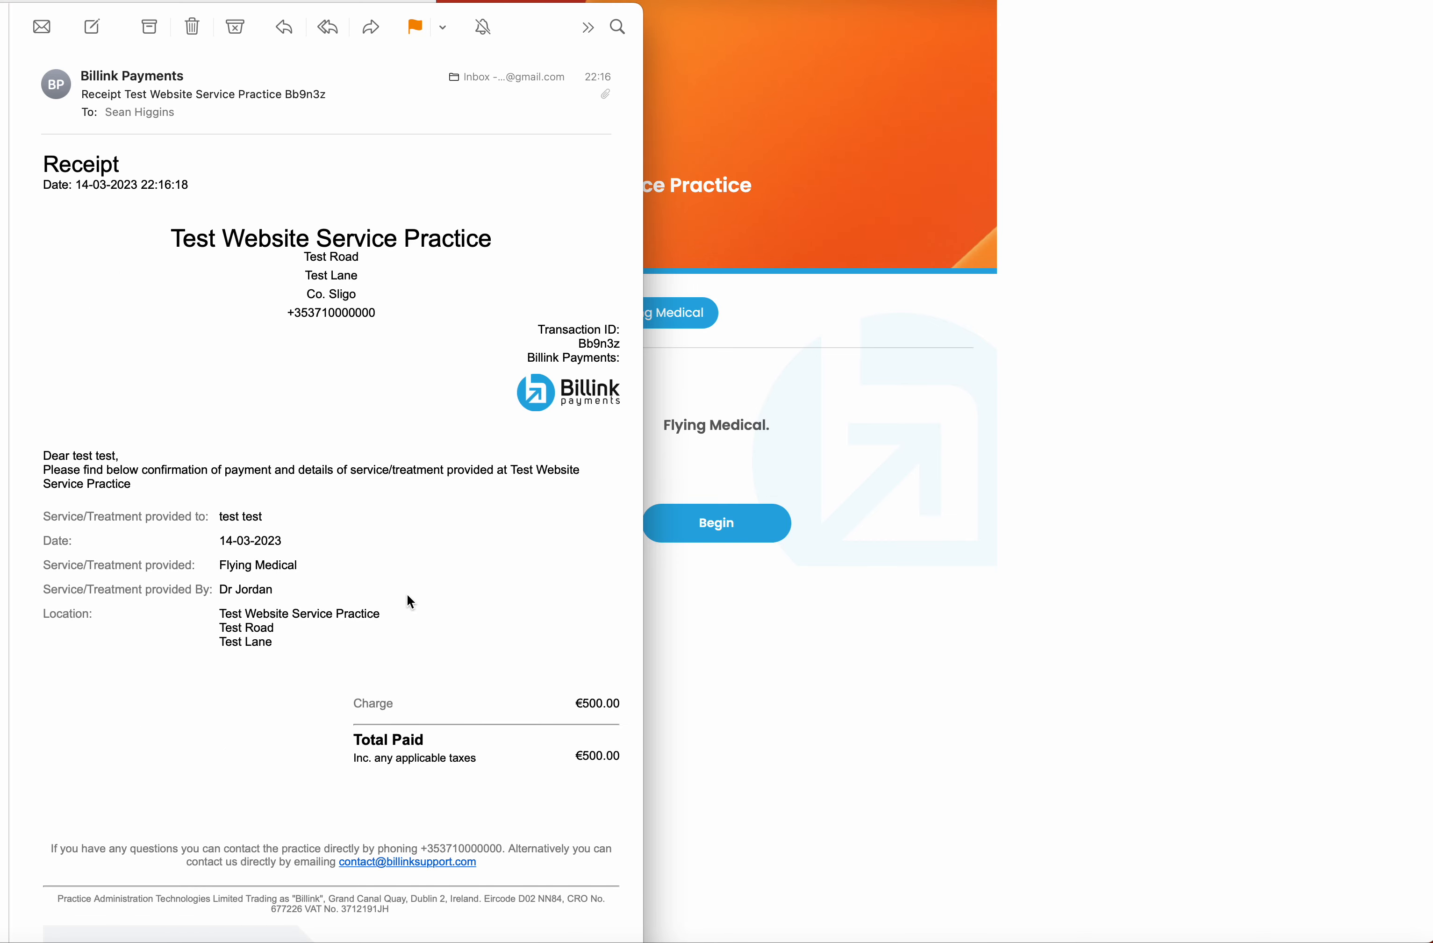
scroll(377, 556, down, 10)
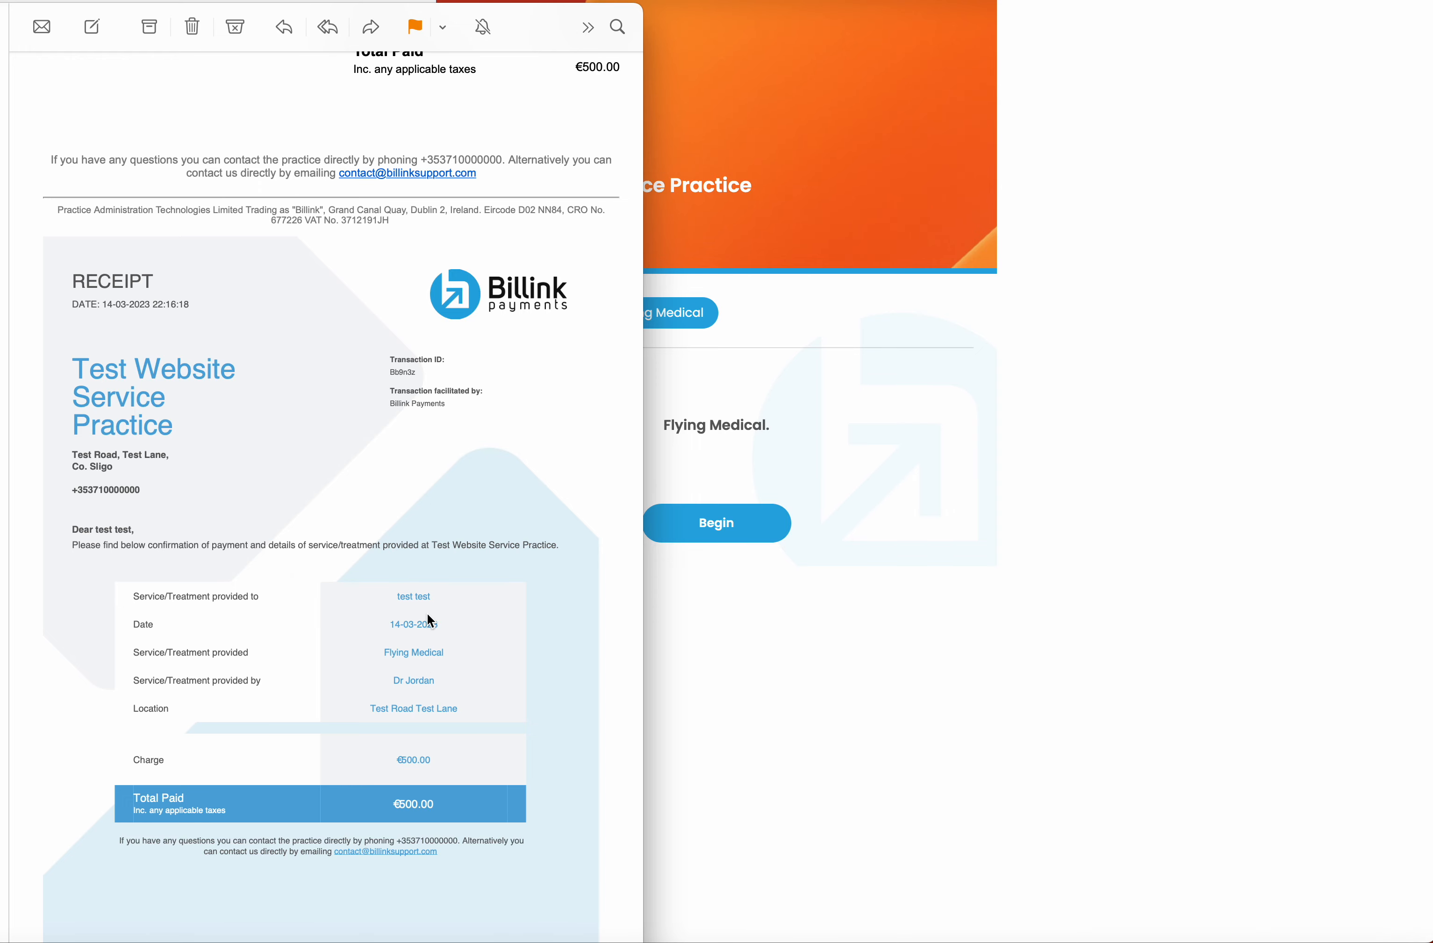
click(822, 702)
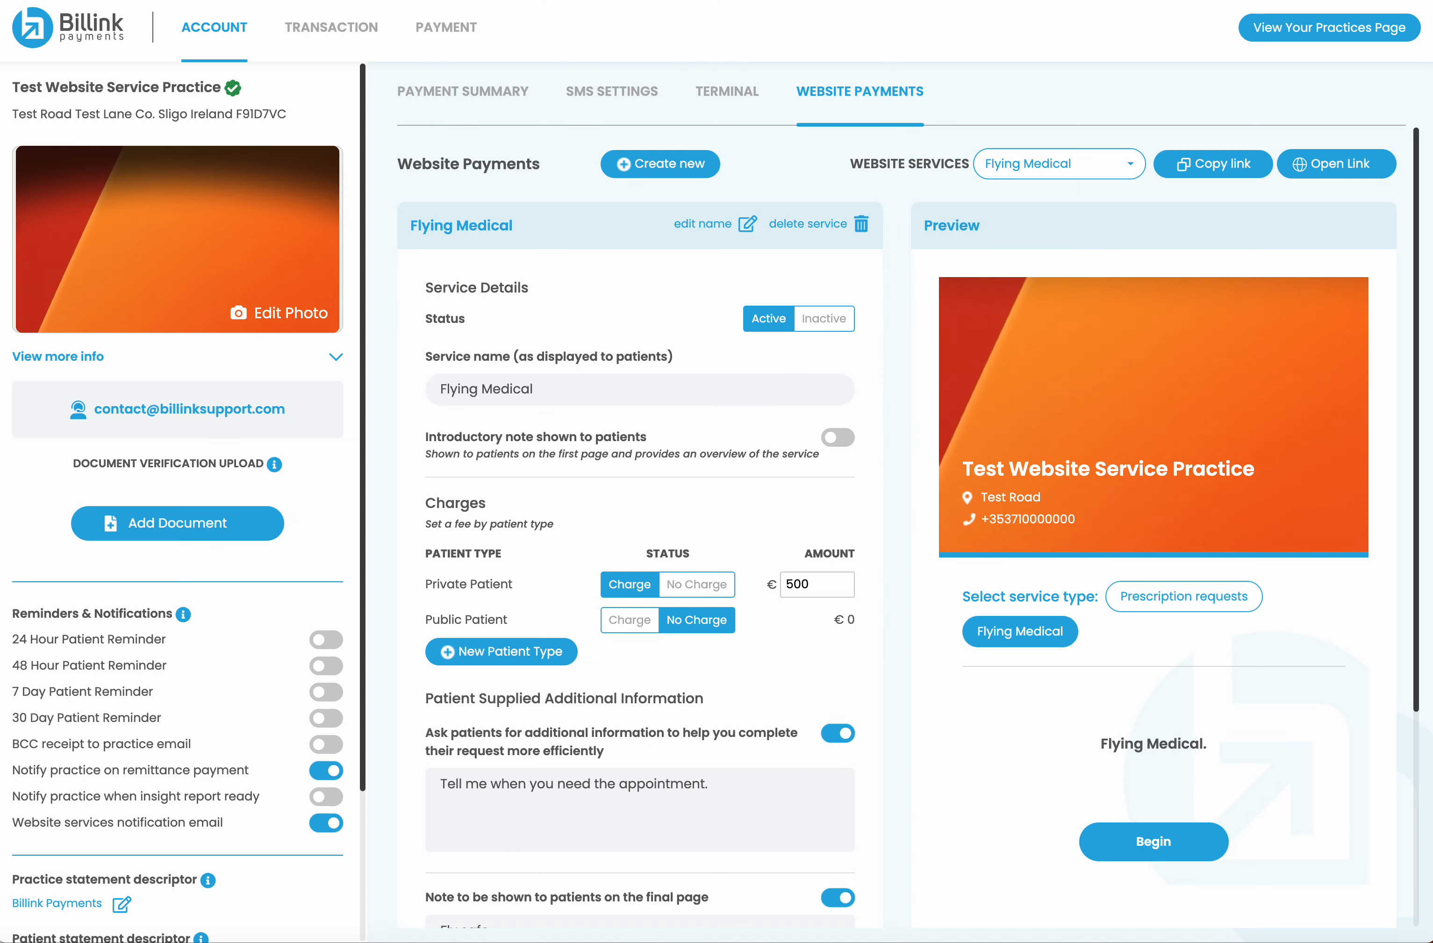
In Website Transactions, change the €500.00 Flying Medical request's status from Pending to Complete
click(321, 28)
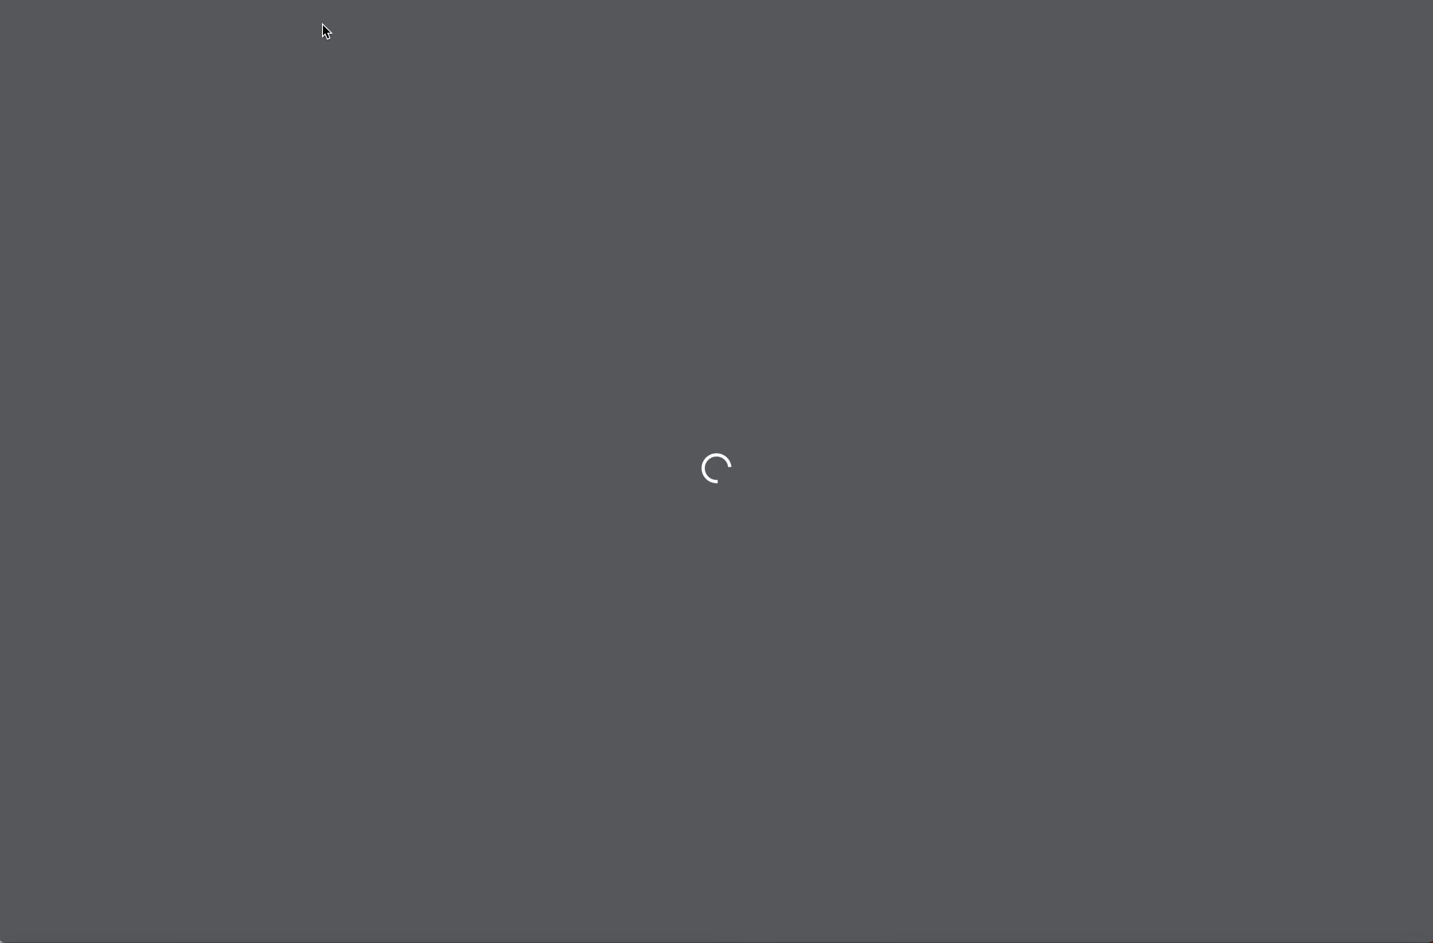
click(393, 264)
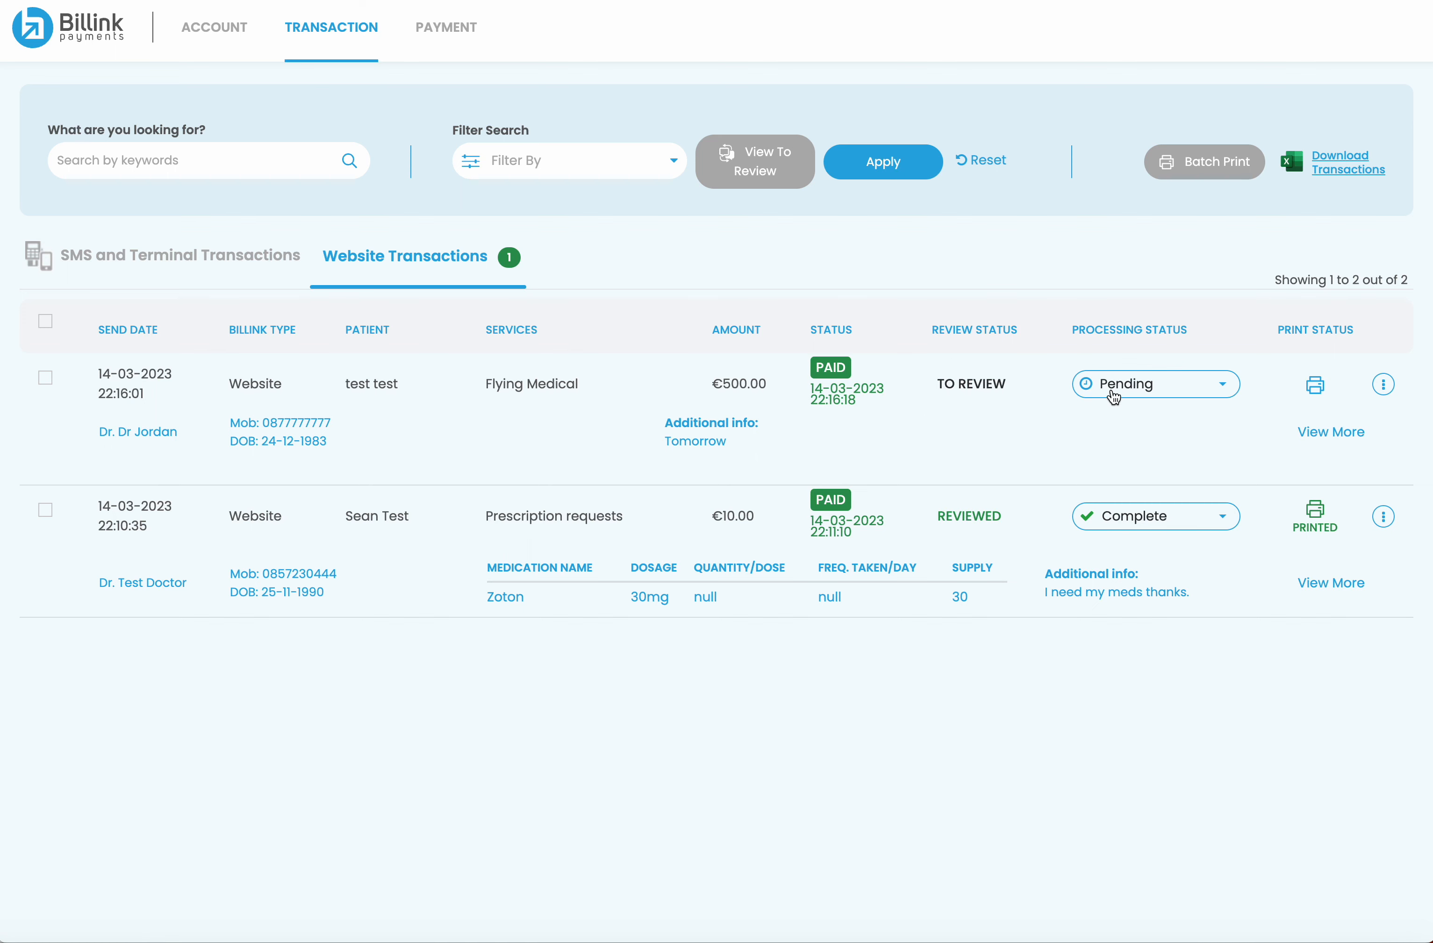
click(1183, 397)
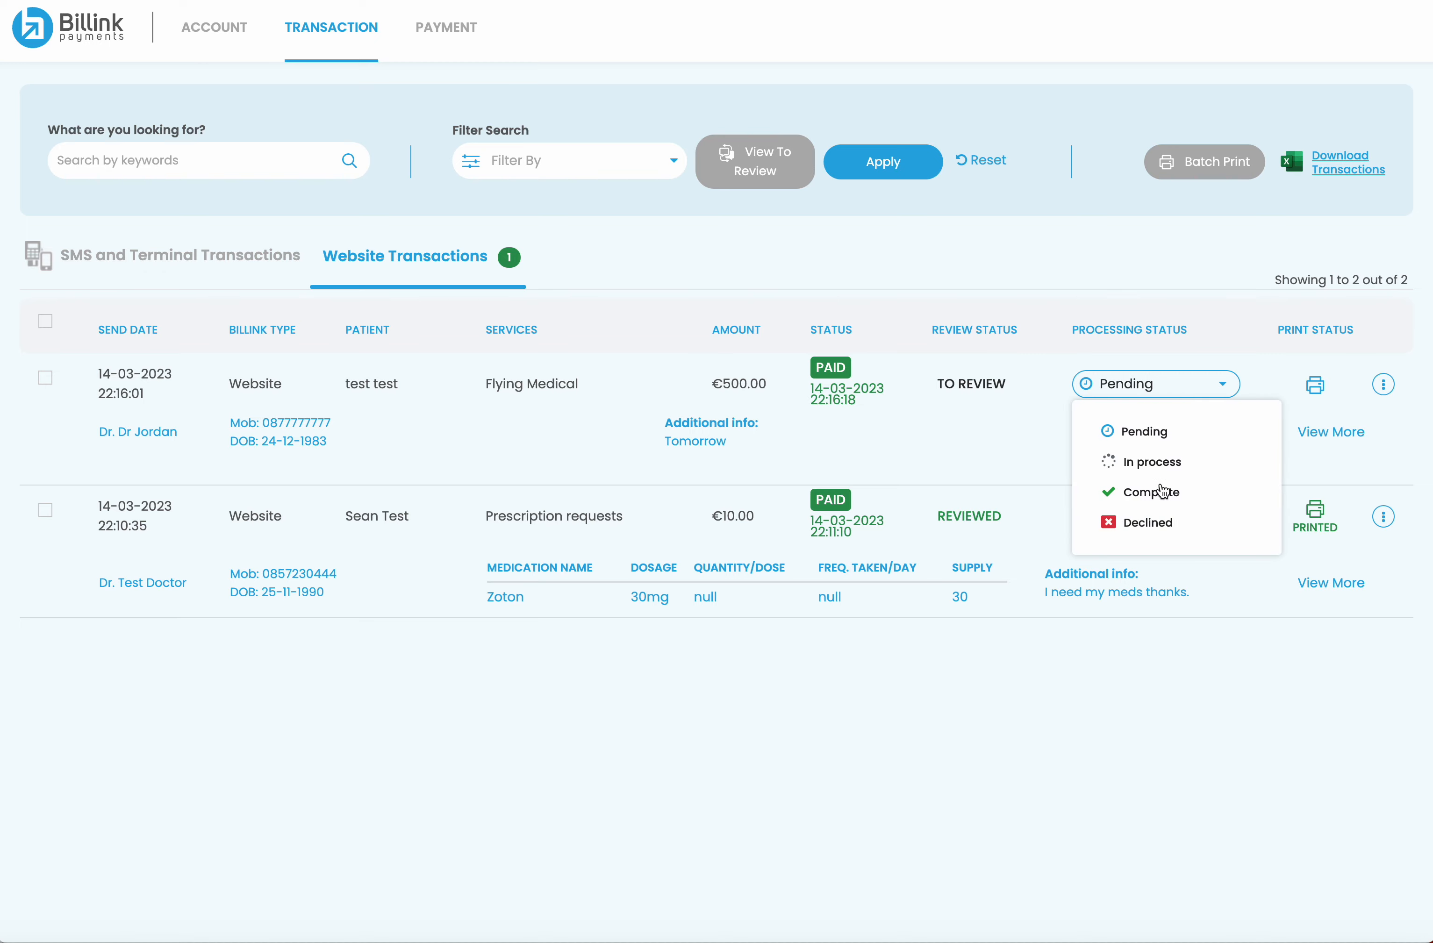
click(1163, 491)
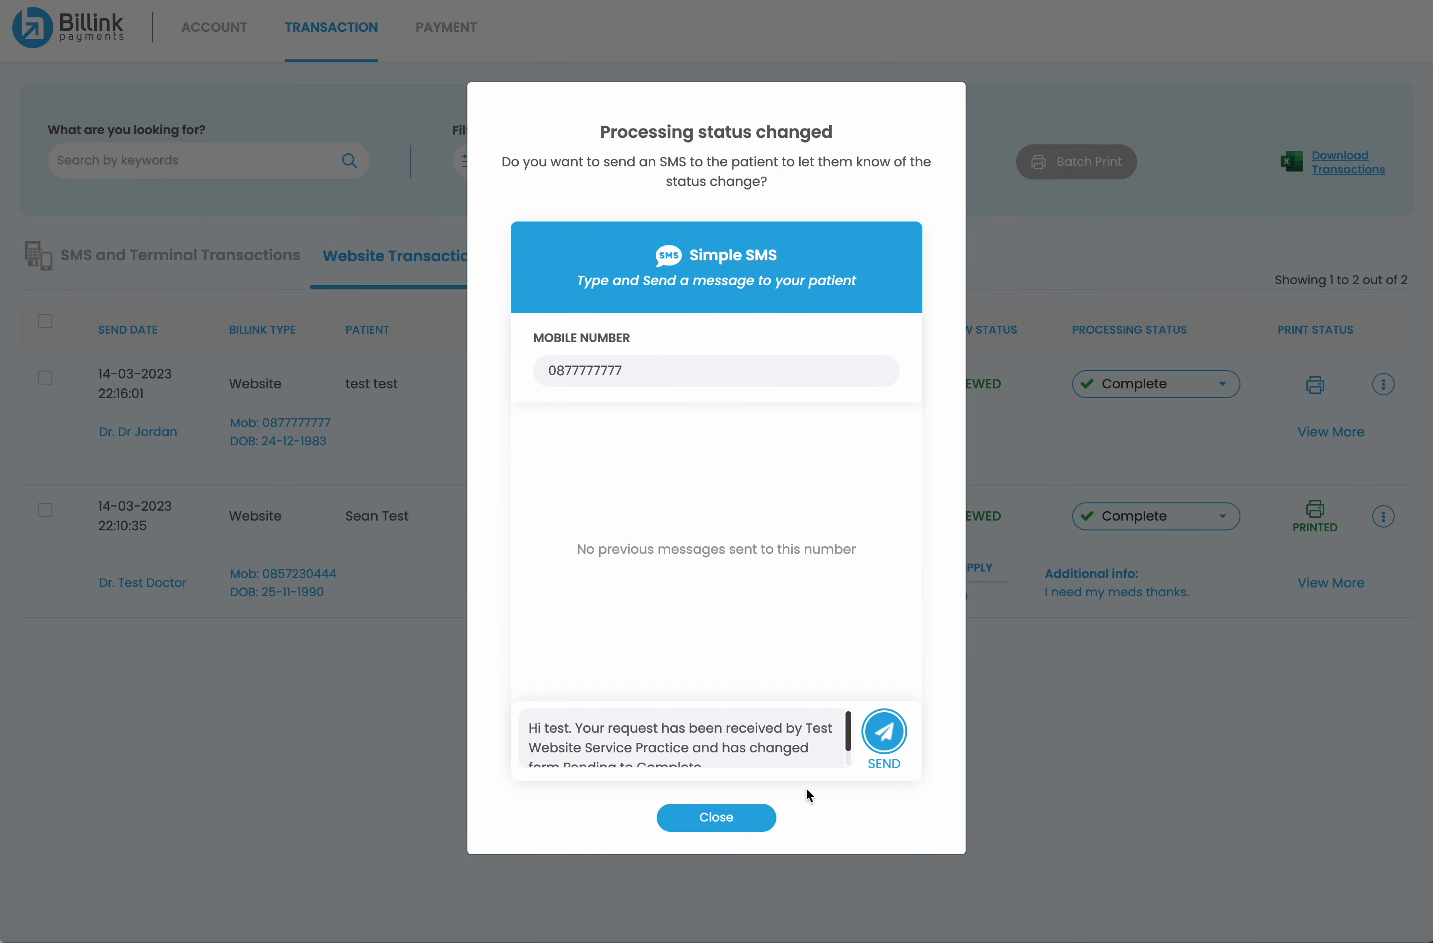
Send the patient the status-change SMS, then go to the account overview
click(889, 732)
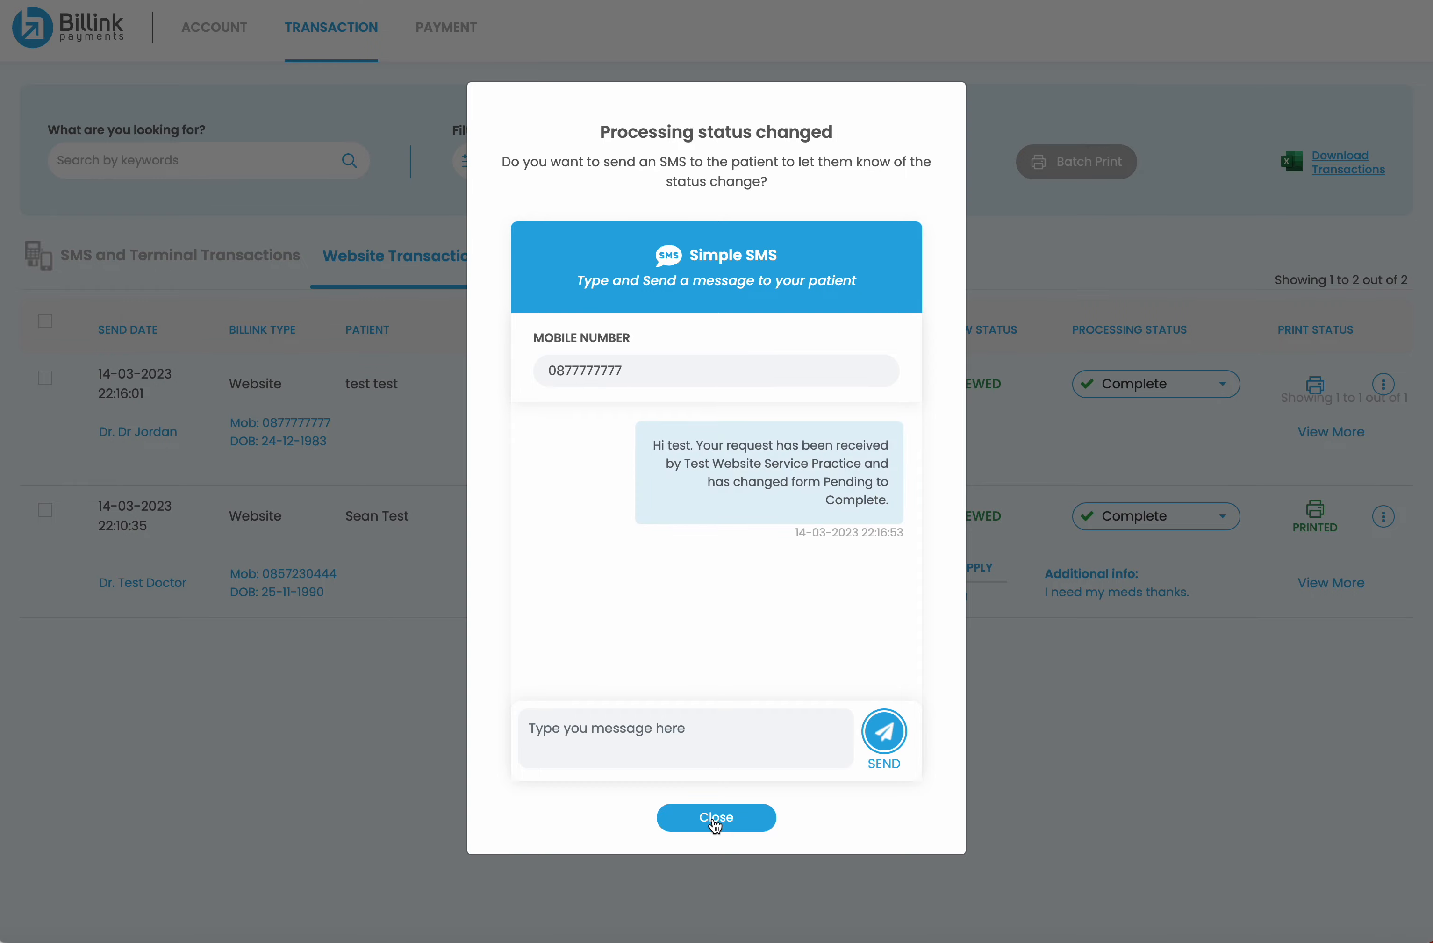
click(715, 821)
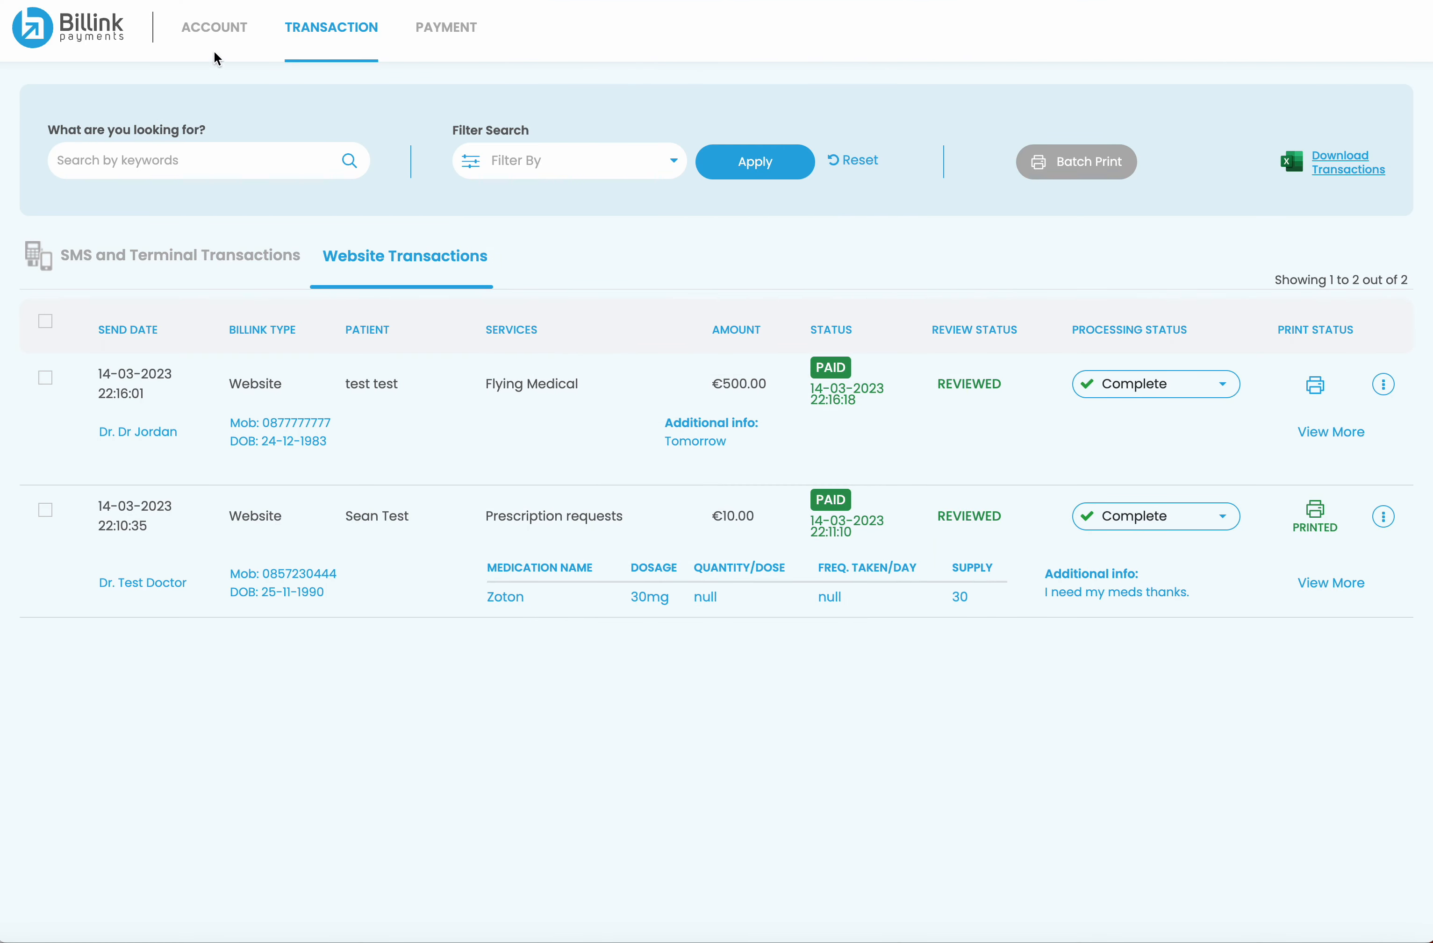
click(216, 27)
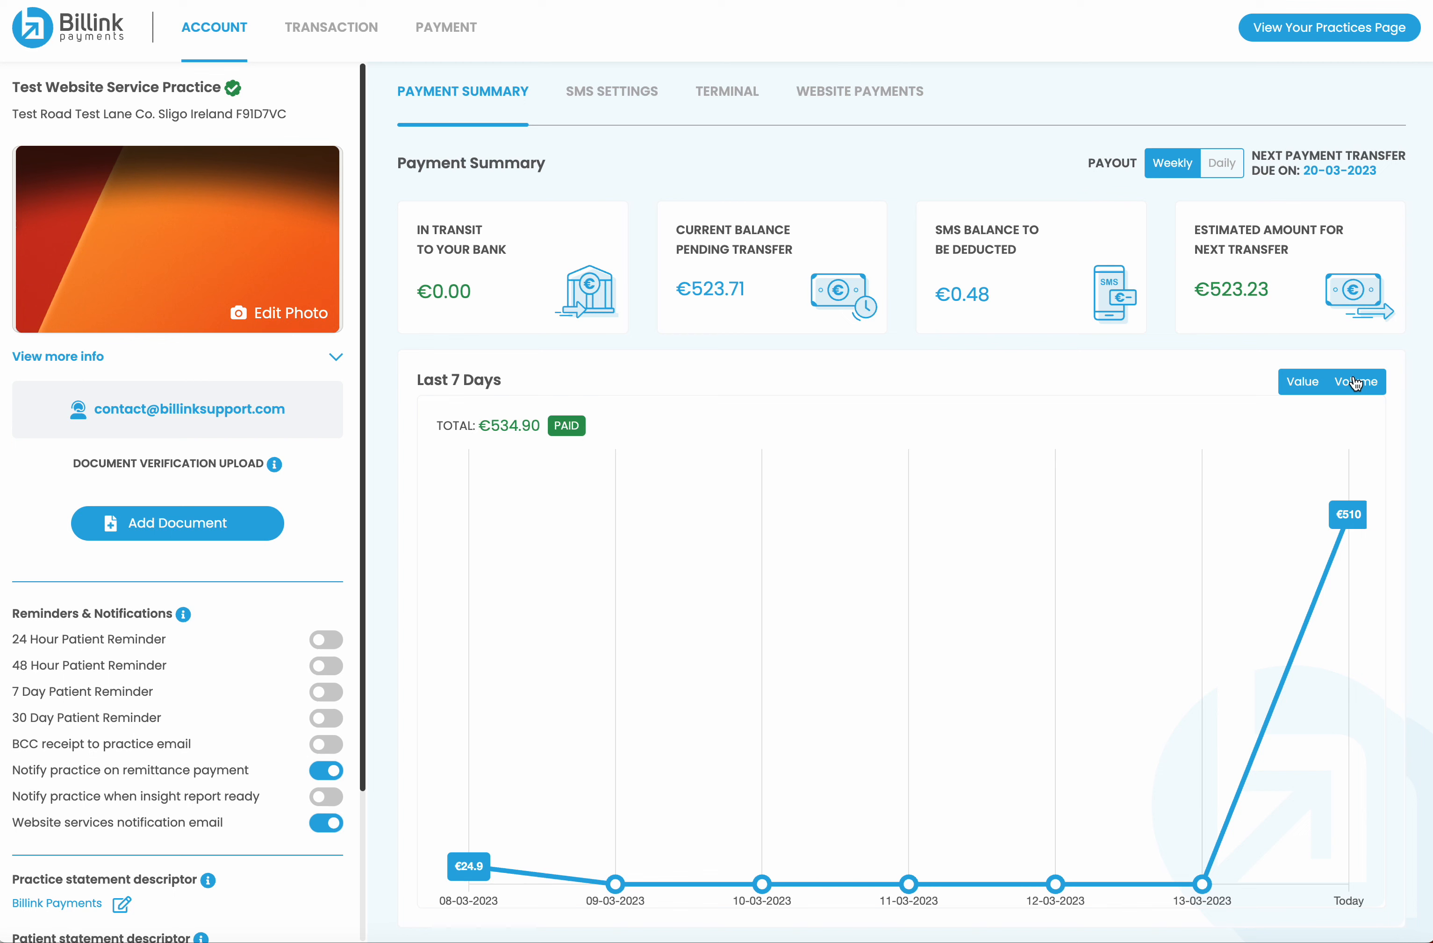
In Website Payments, set the Flying Medical service to Inactive and save the change
click(1330, 387)
click(1324, 387)
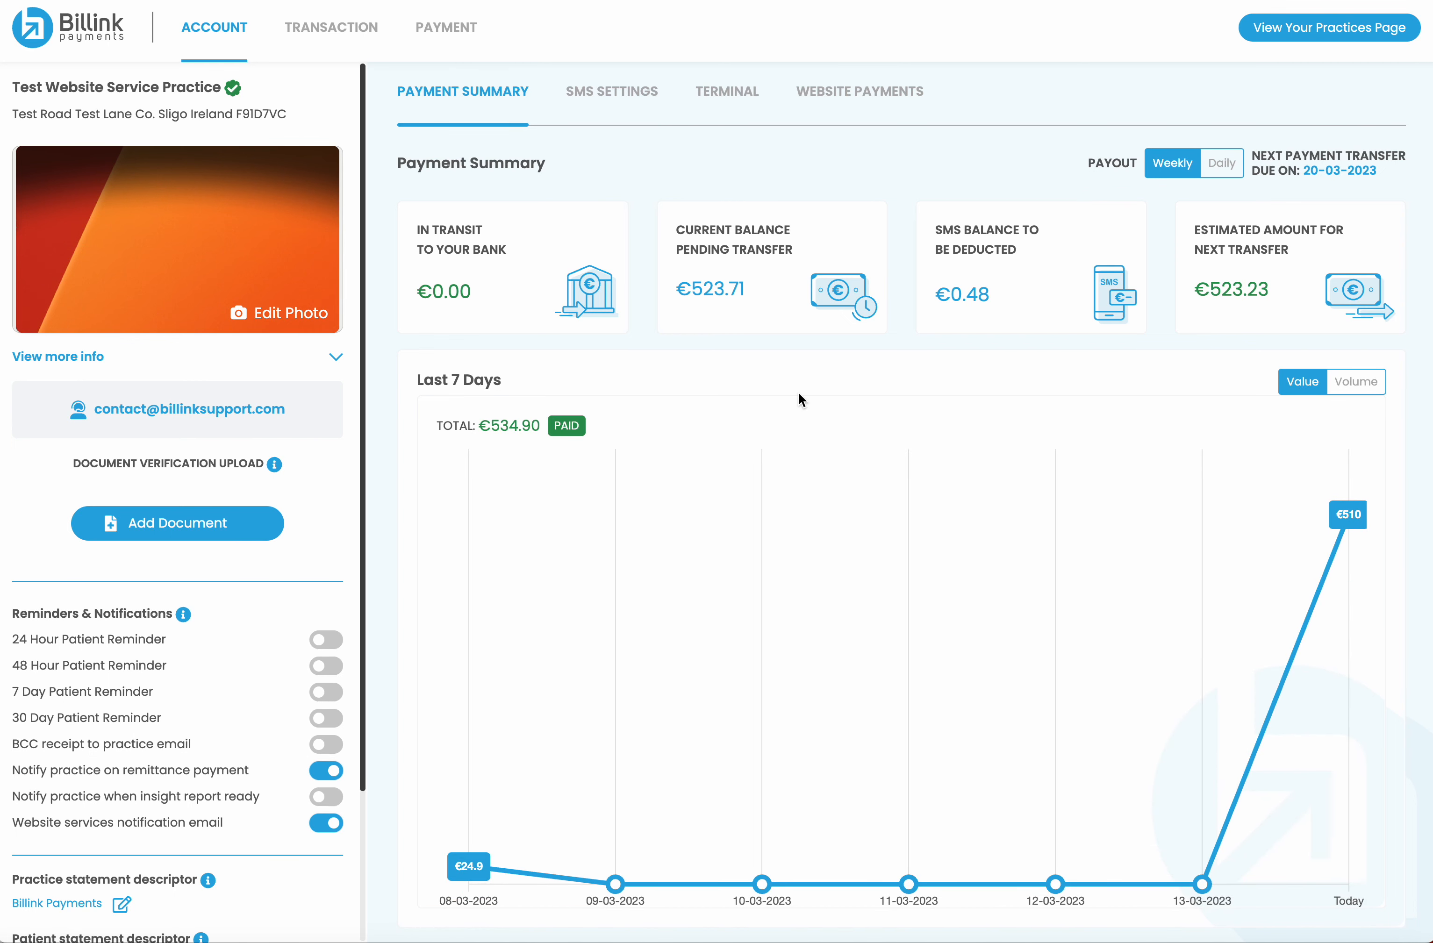
click(863, 92)
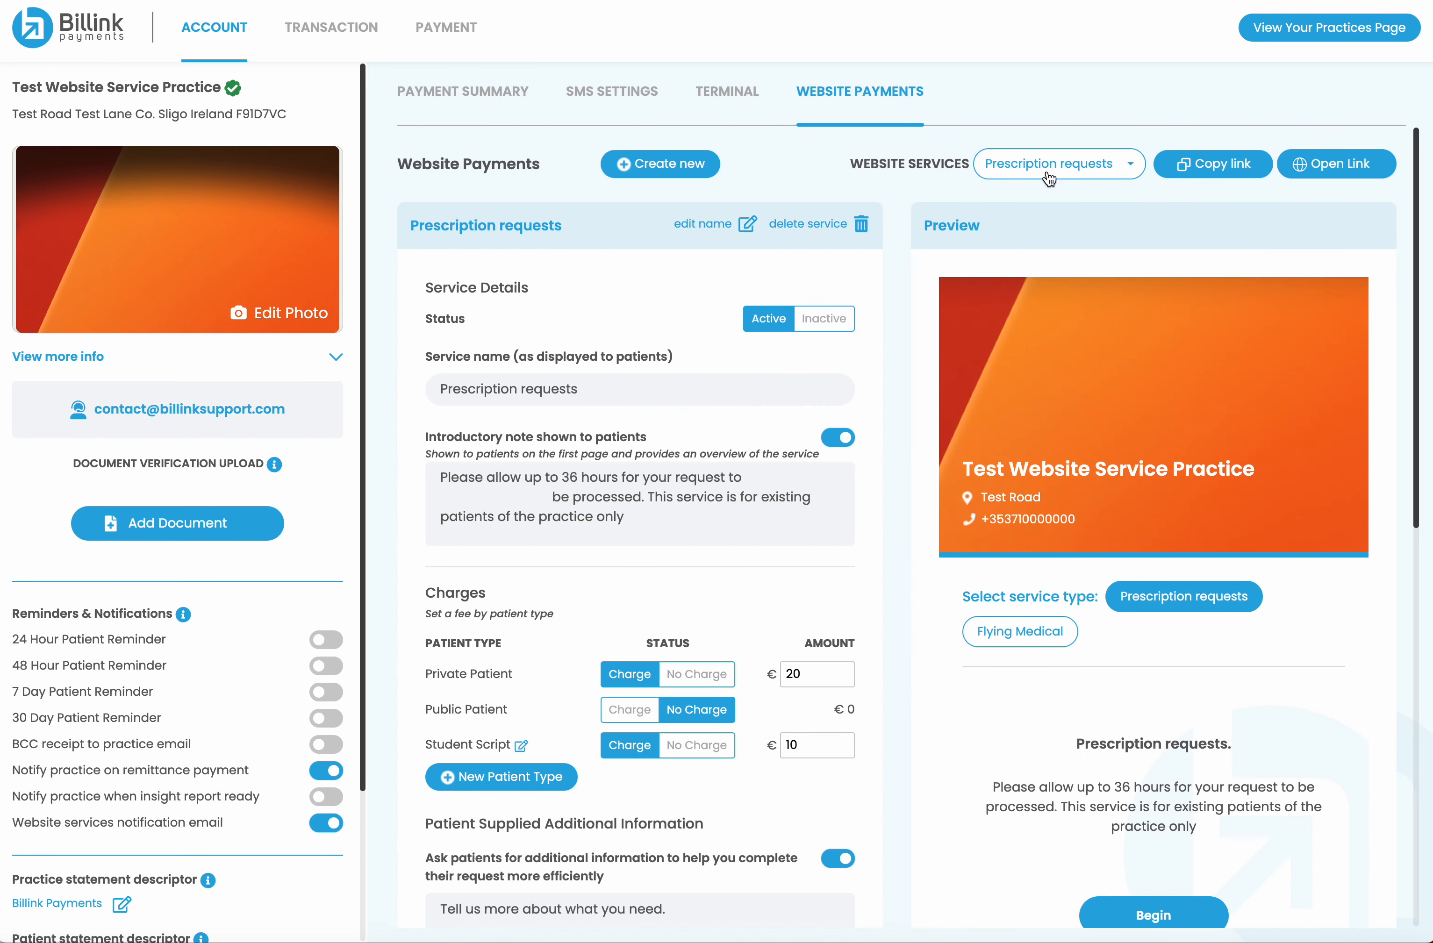
click(1029, 175)
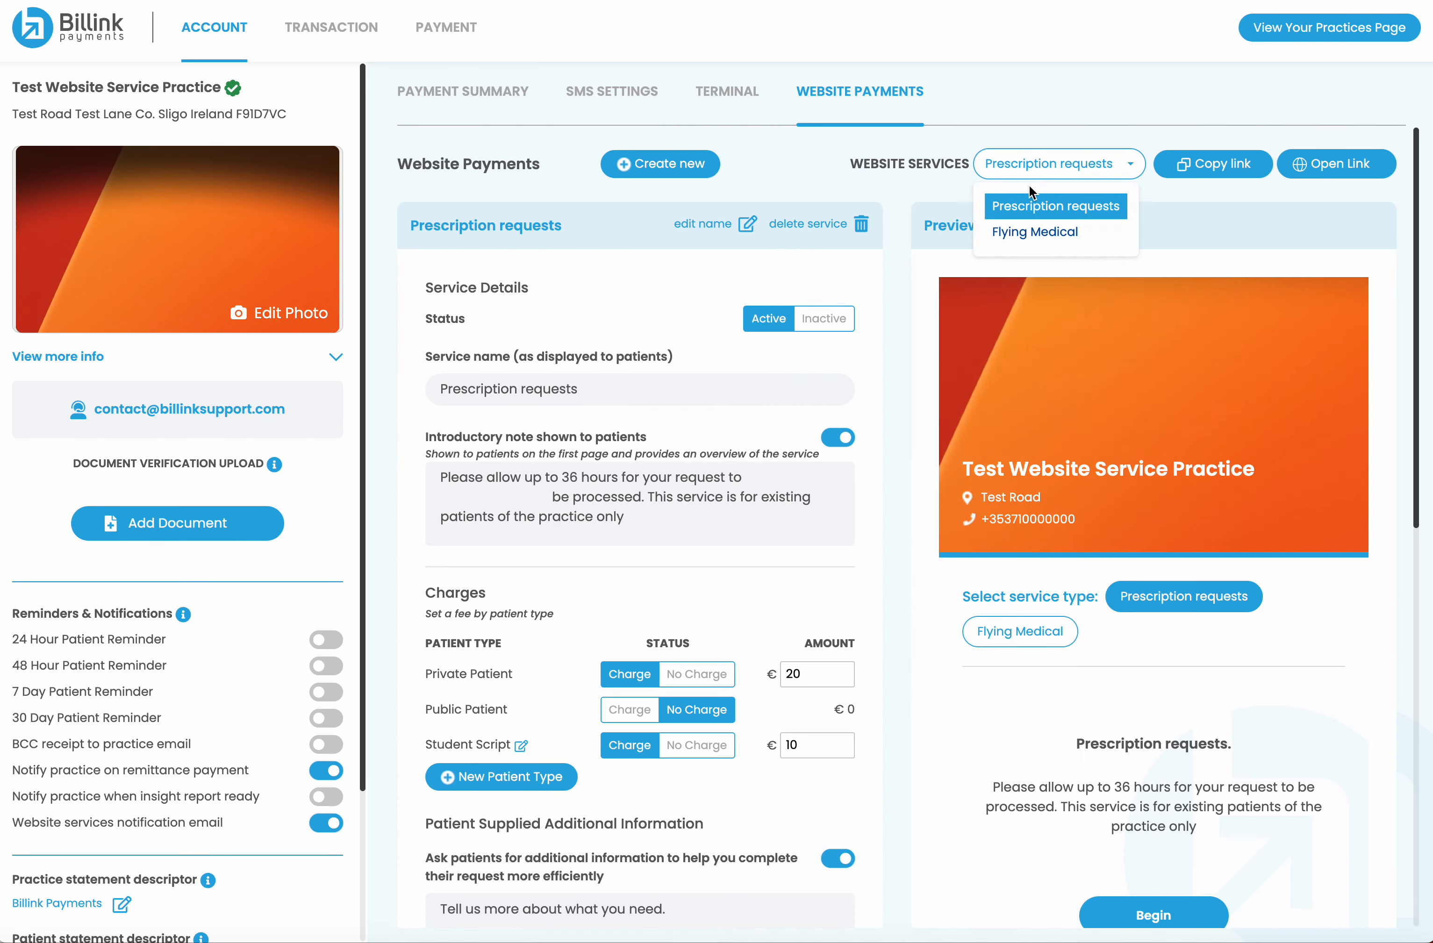
click(1034, 233)
click(838, 324)
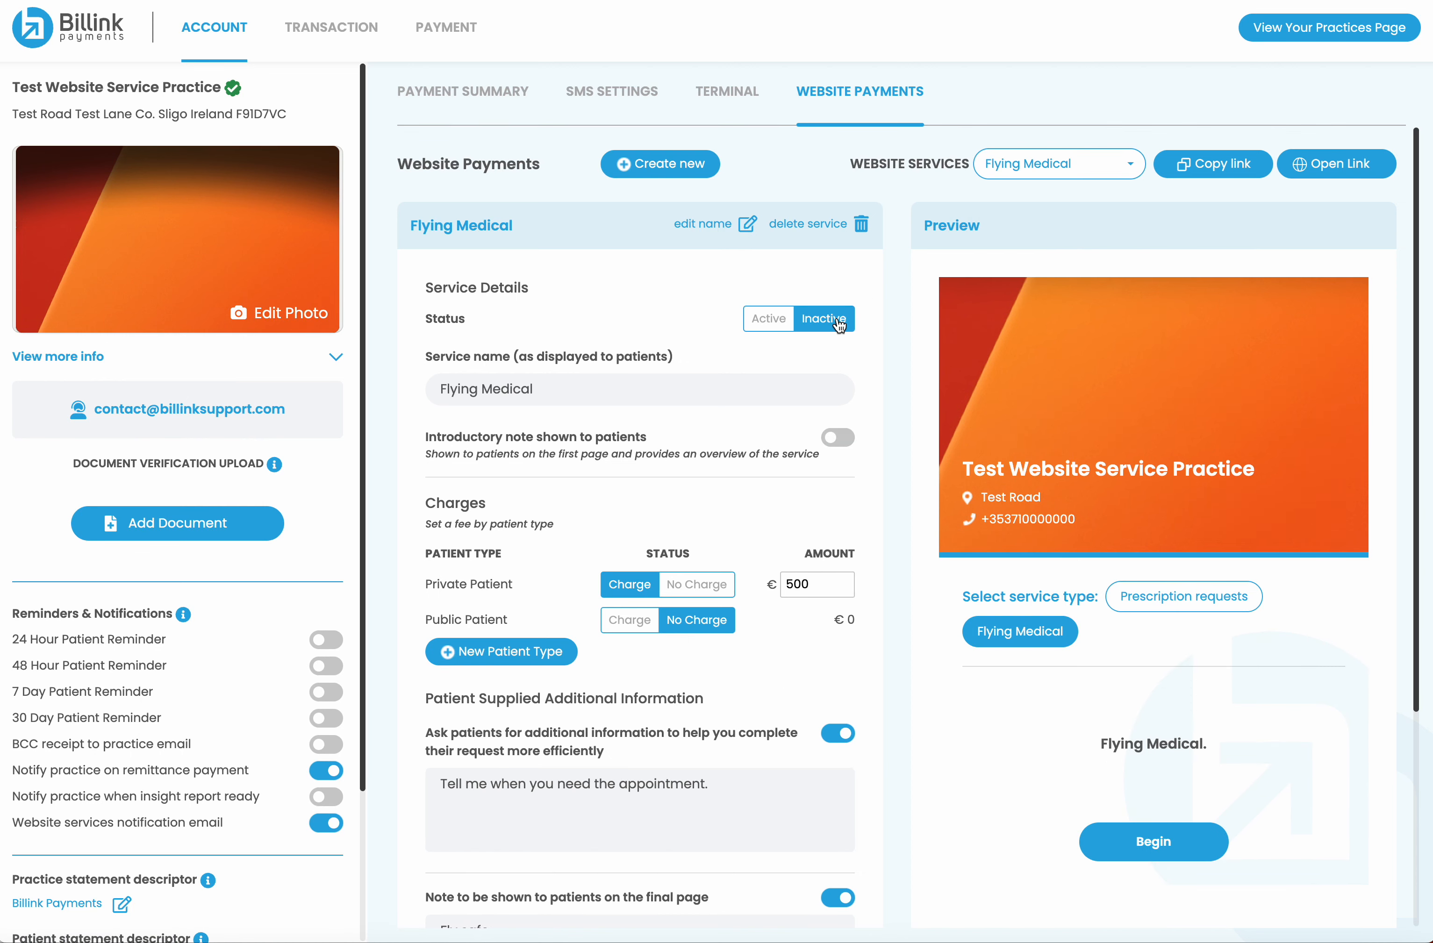
scroll(808, 583, down, 5)
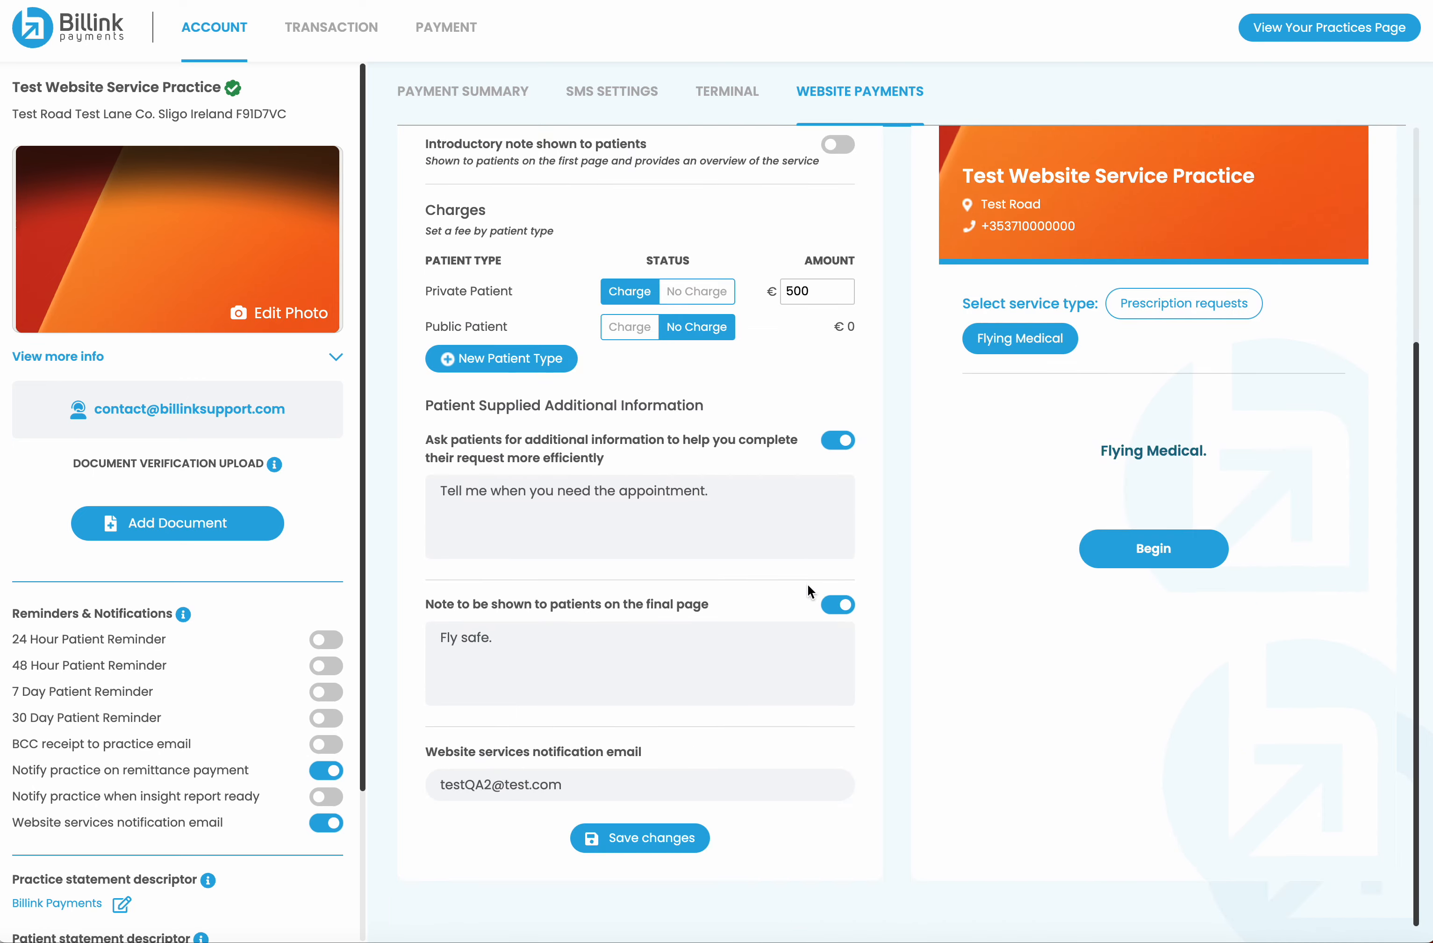
click(644, 843)
click(709, 551)
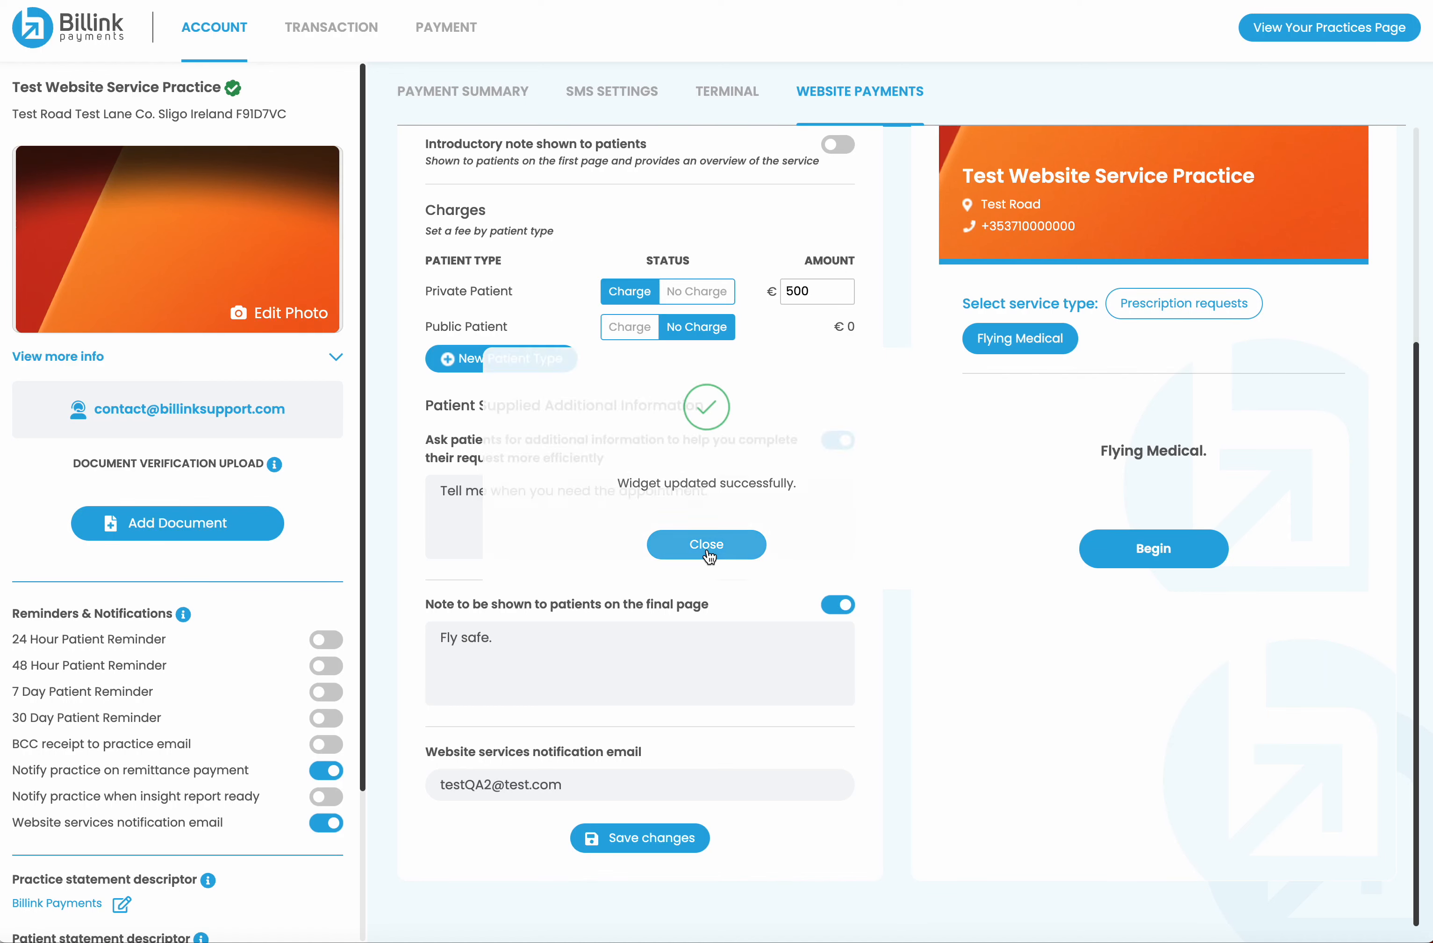
scroll(1052, 211, up, 5)
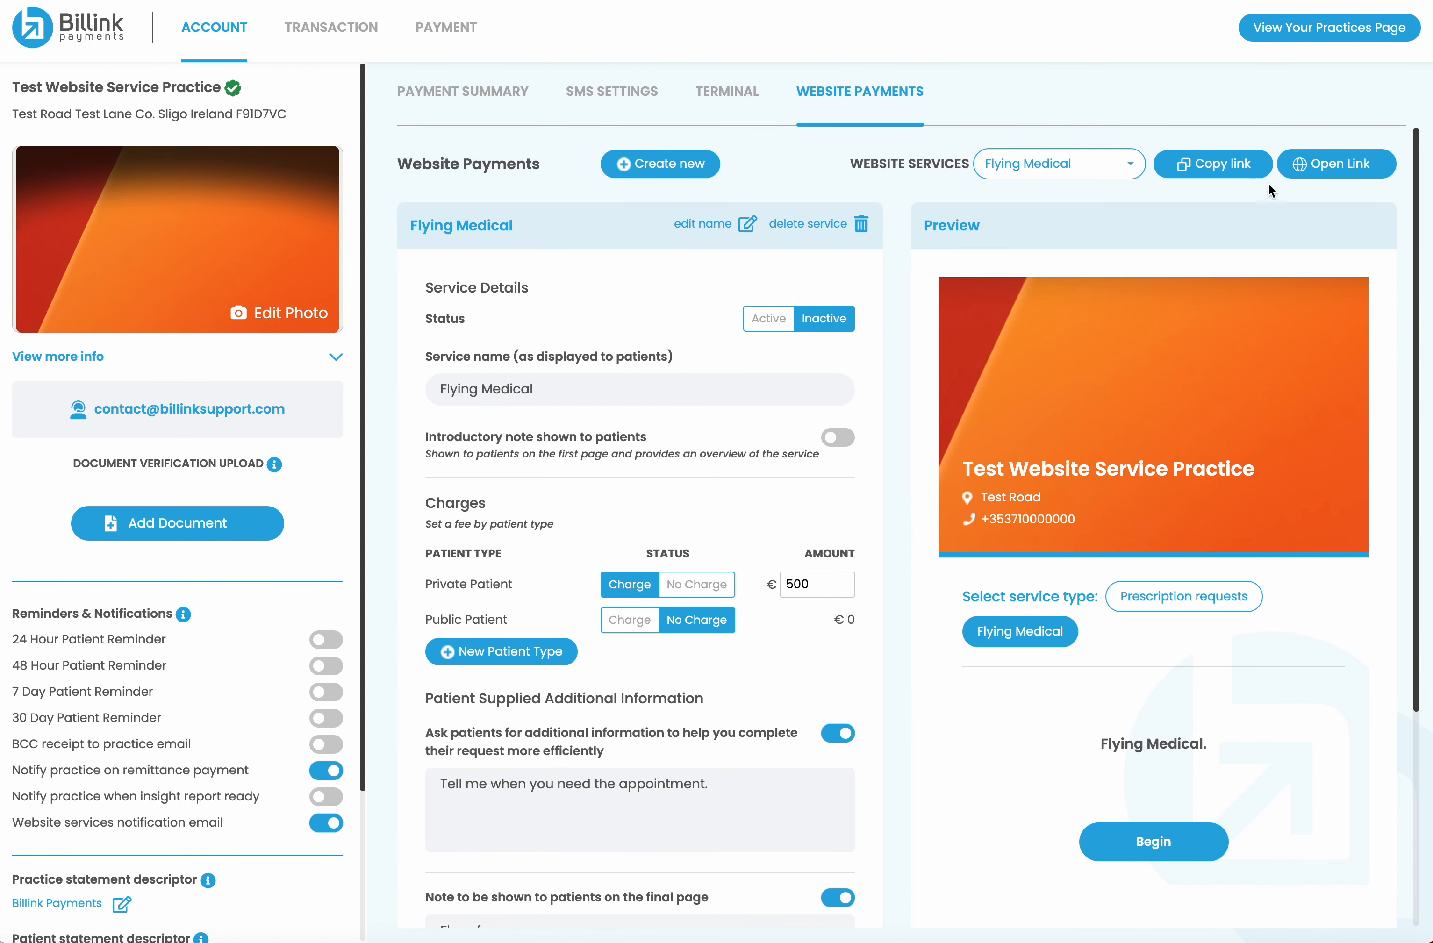
Copy the service's shareable link and load it in another browser tab
click(1252, 166)
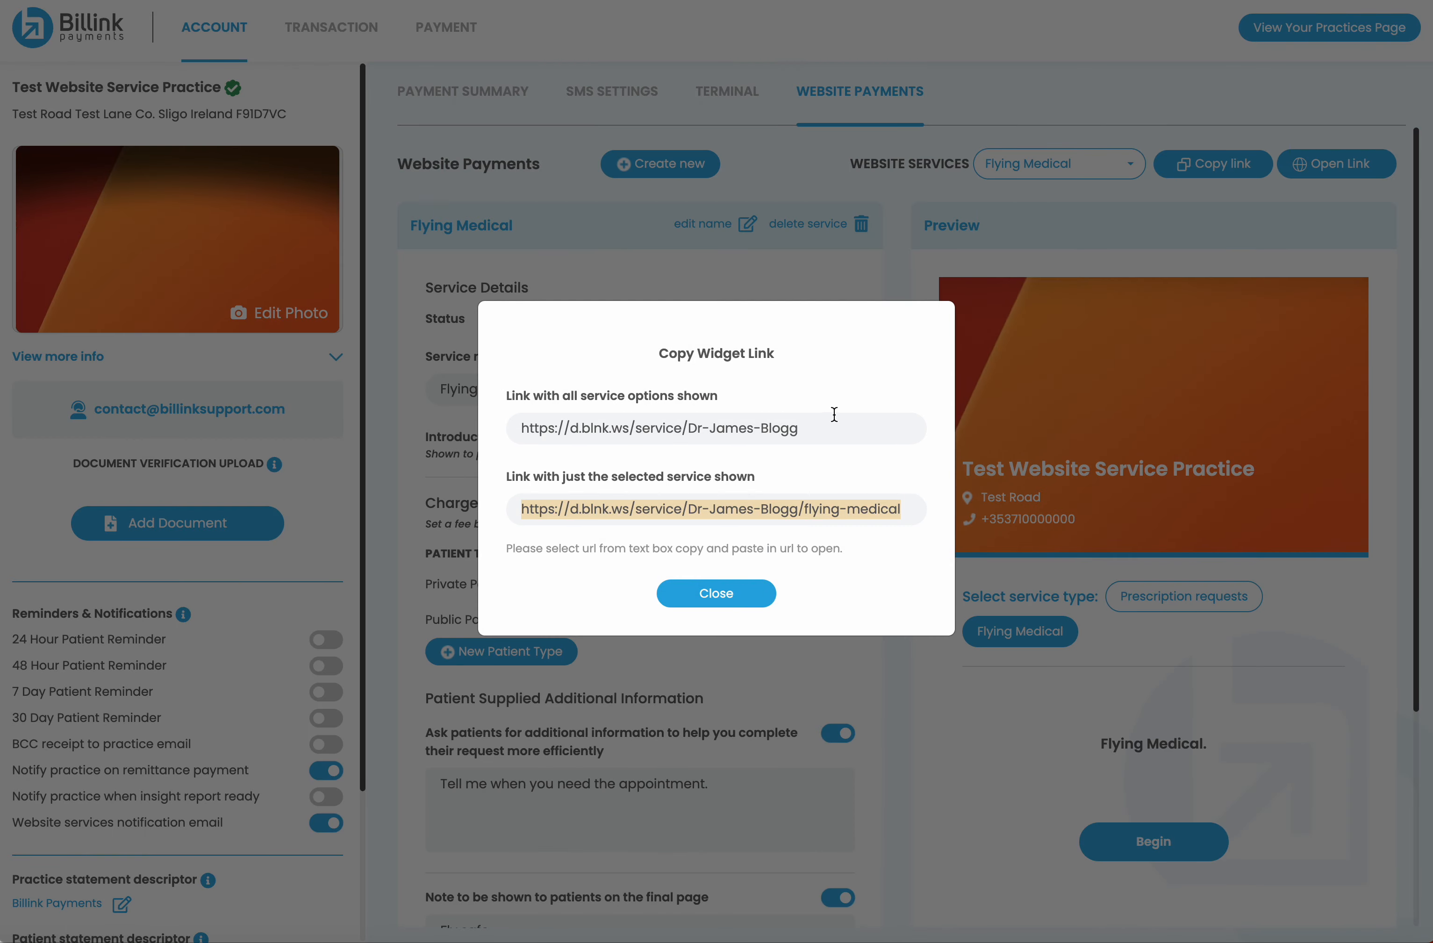
drag(810, 429, 490, 429)
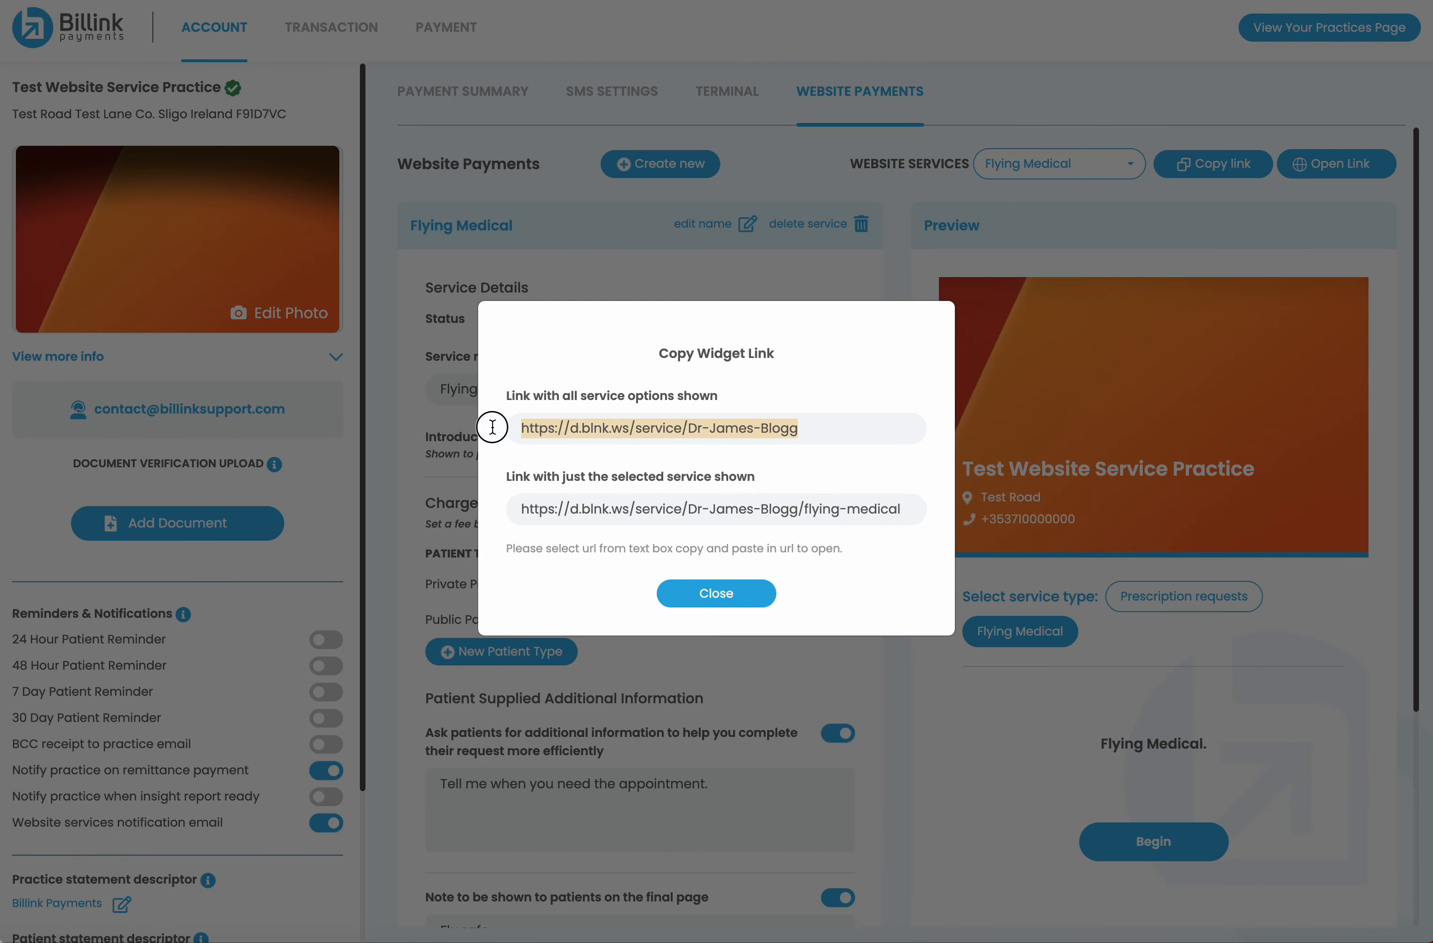
click(732, 594)
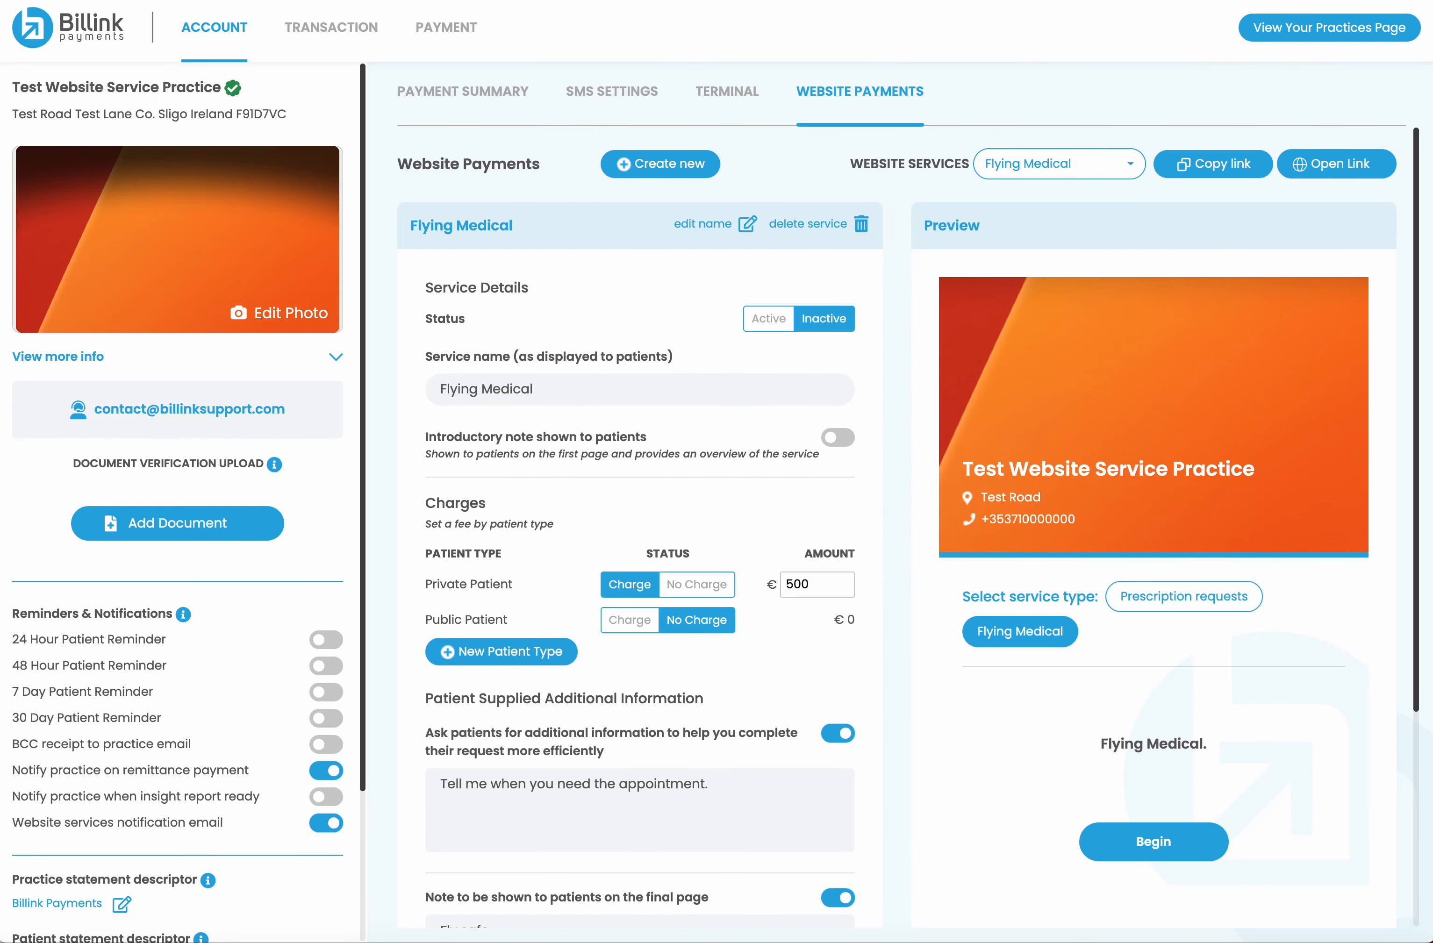
key(ctrl+Tab)
key(super+v)
key(Return)
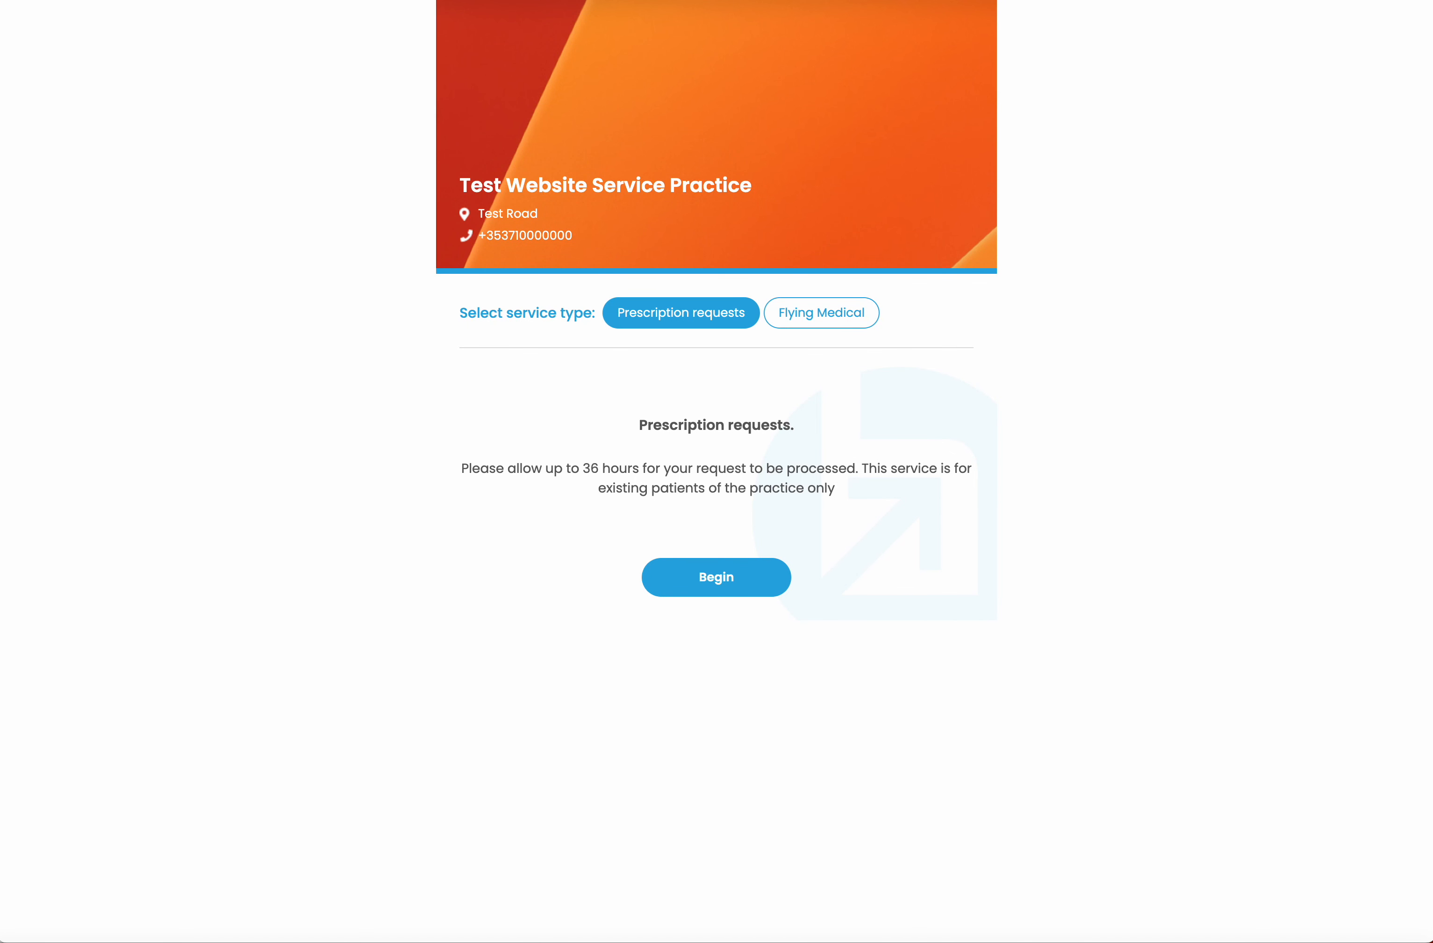
Back in Billink, save the Flying Medical service settings again
key(ctrl+shift+Tab)
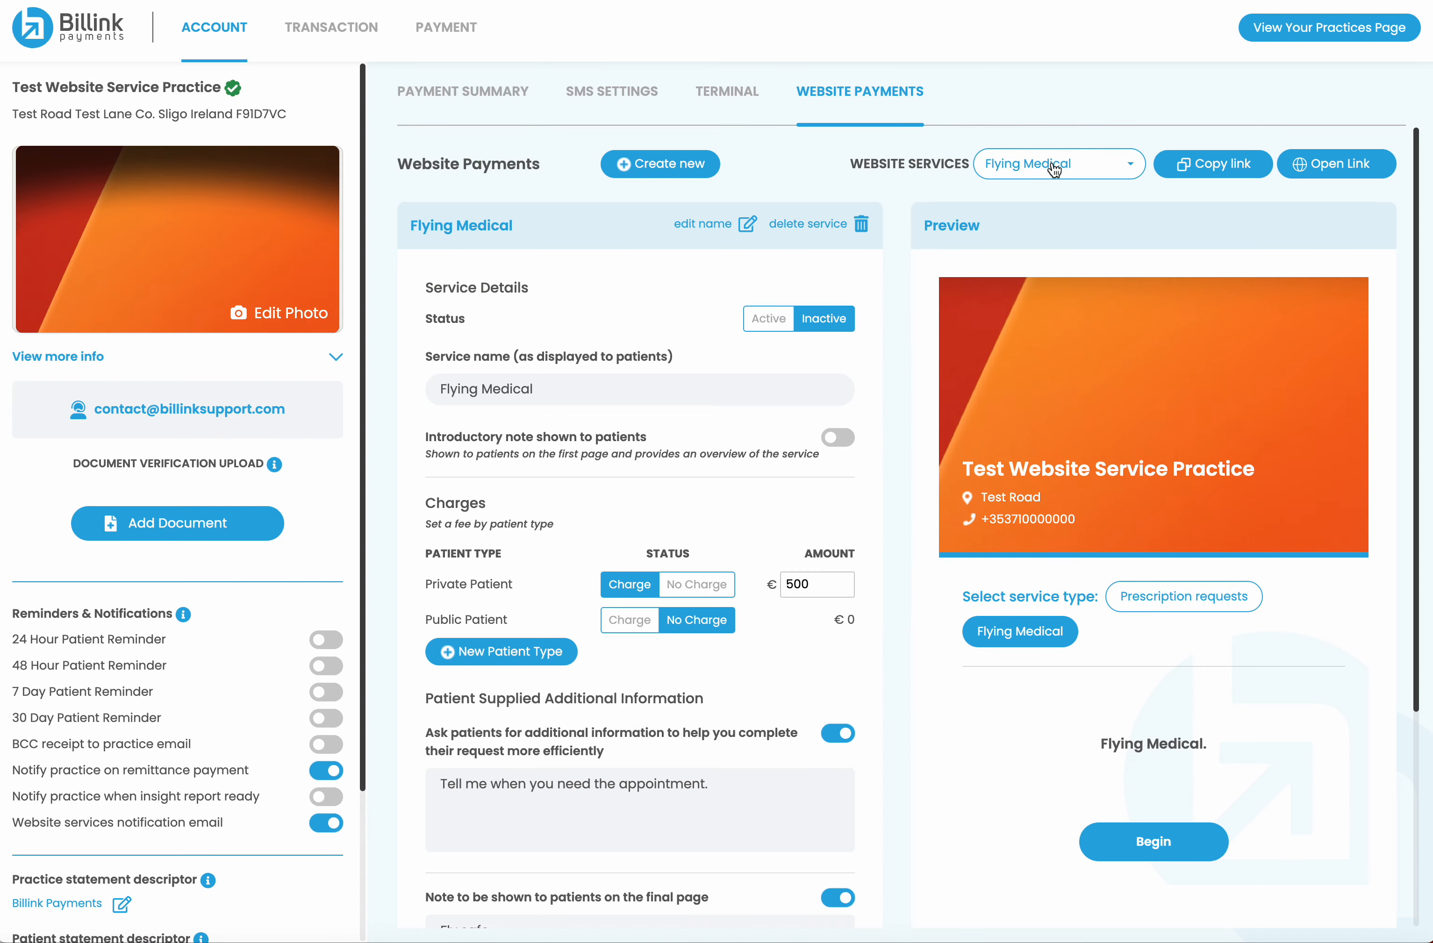
scroll(677, 663, down, 5)
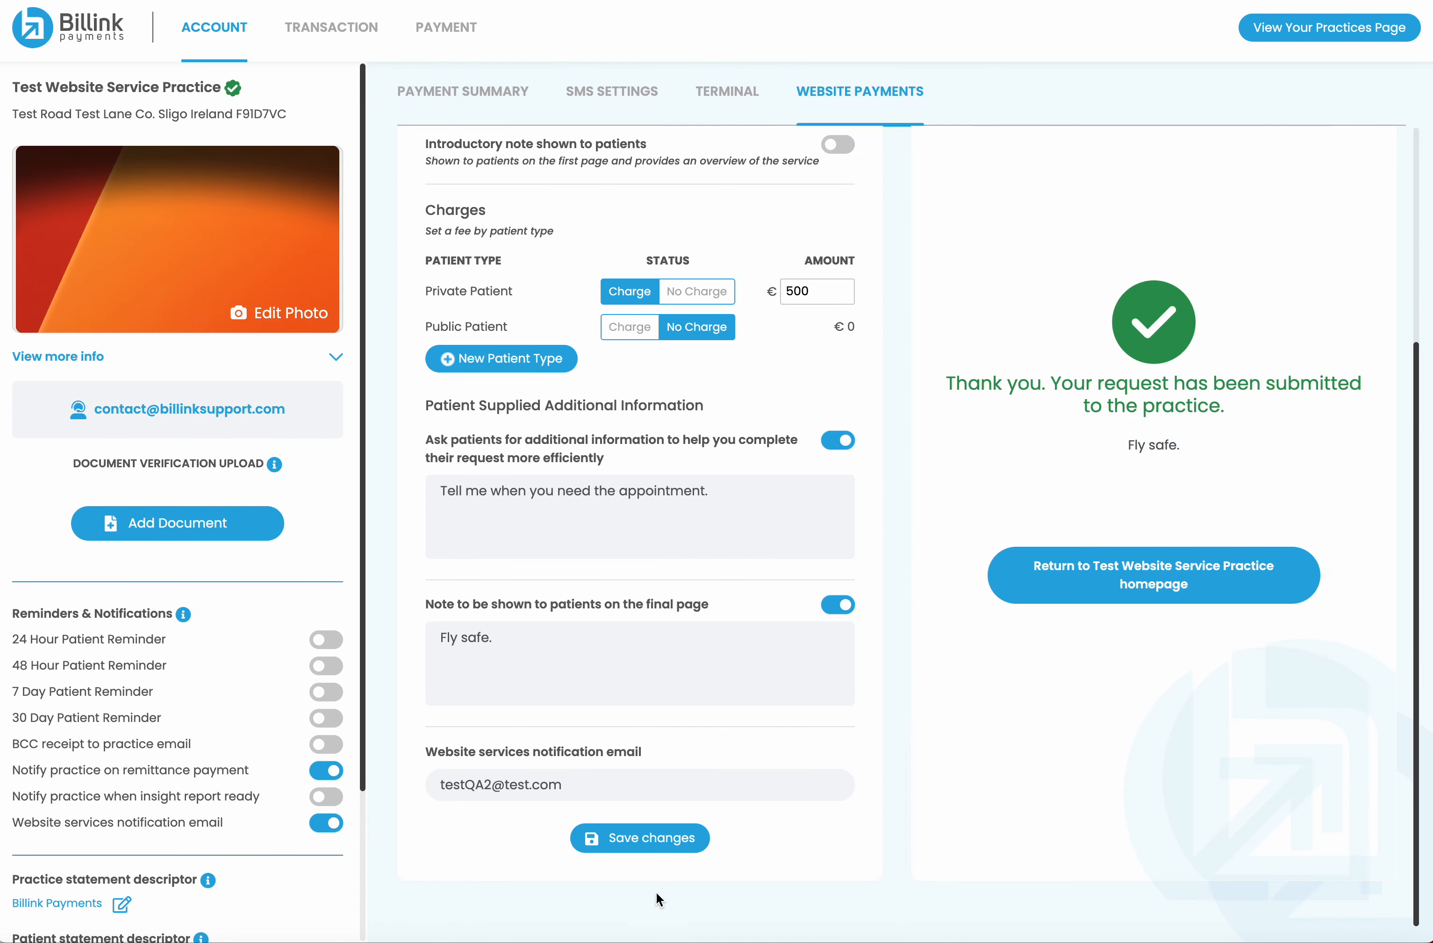
click(644, 851)
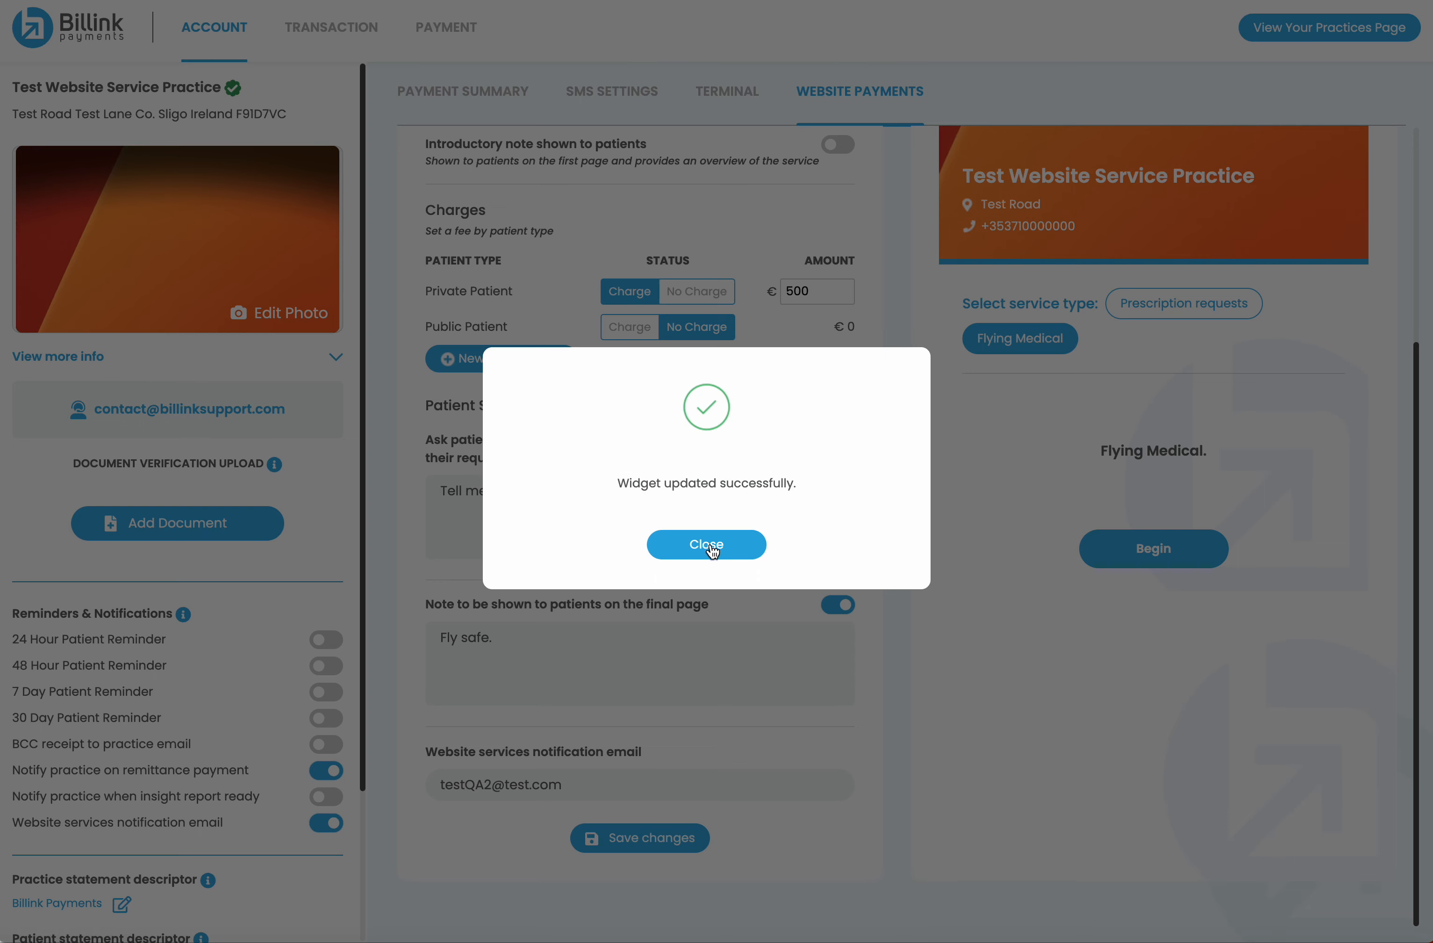
click(706, 545)
On the patient page, confirm Flying Medical is unavailable, then return to Billink
key(ctrl+Tab)
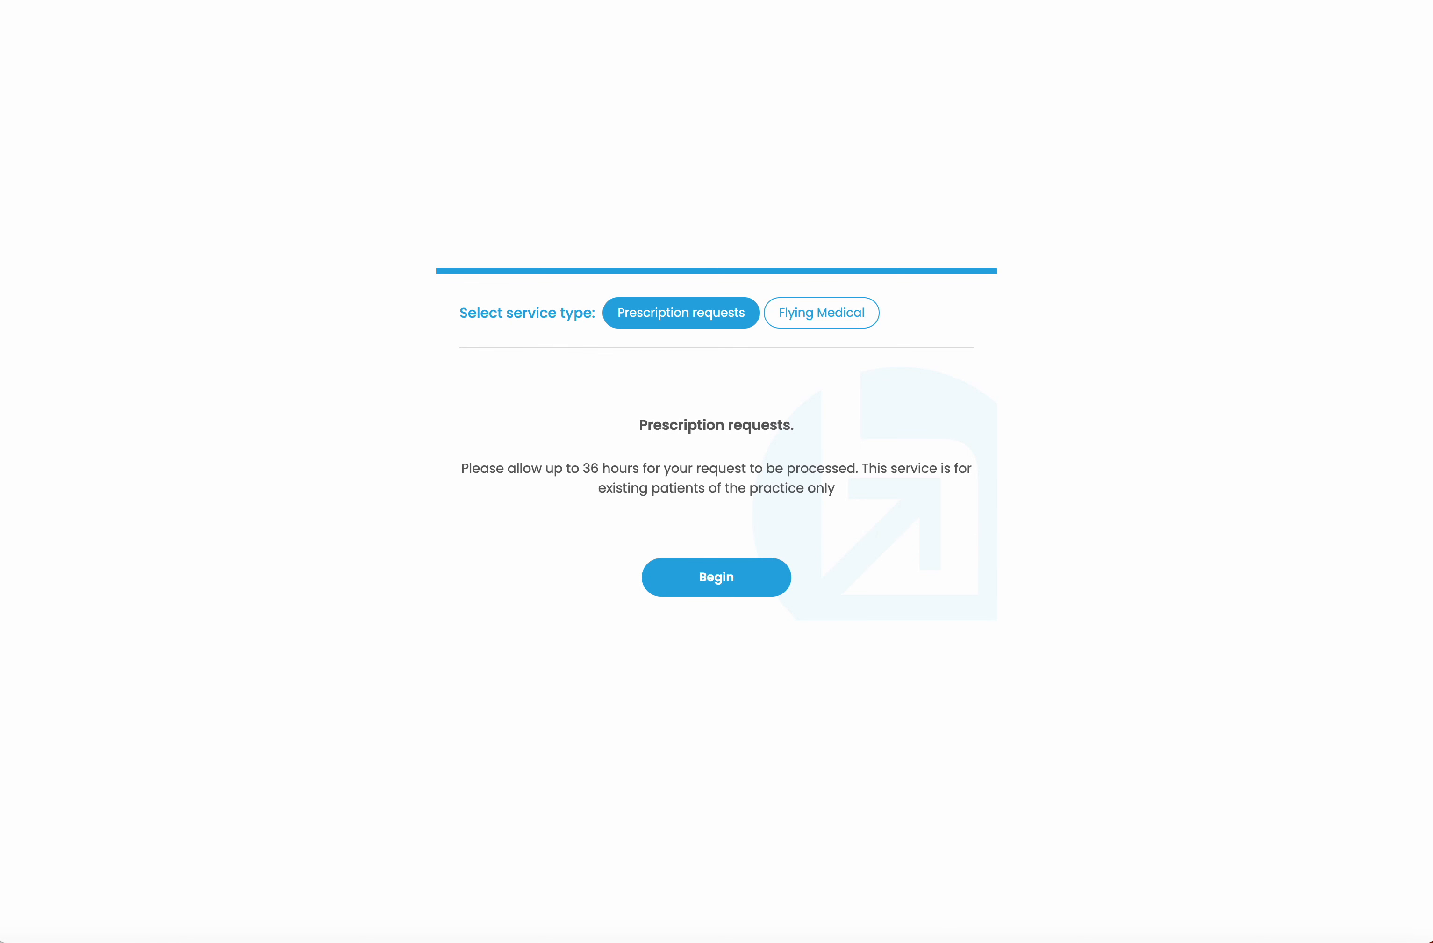
click(806, 325)
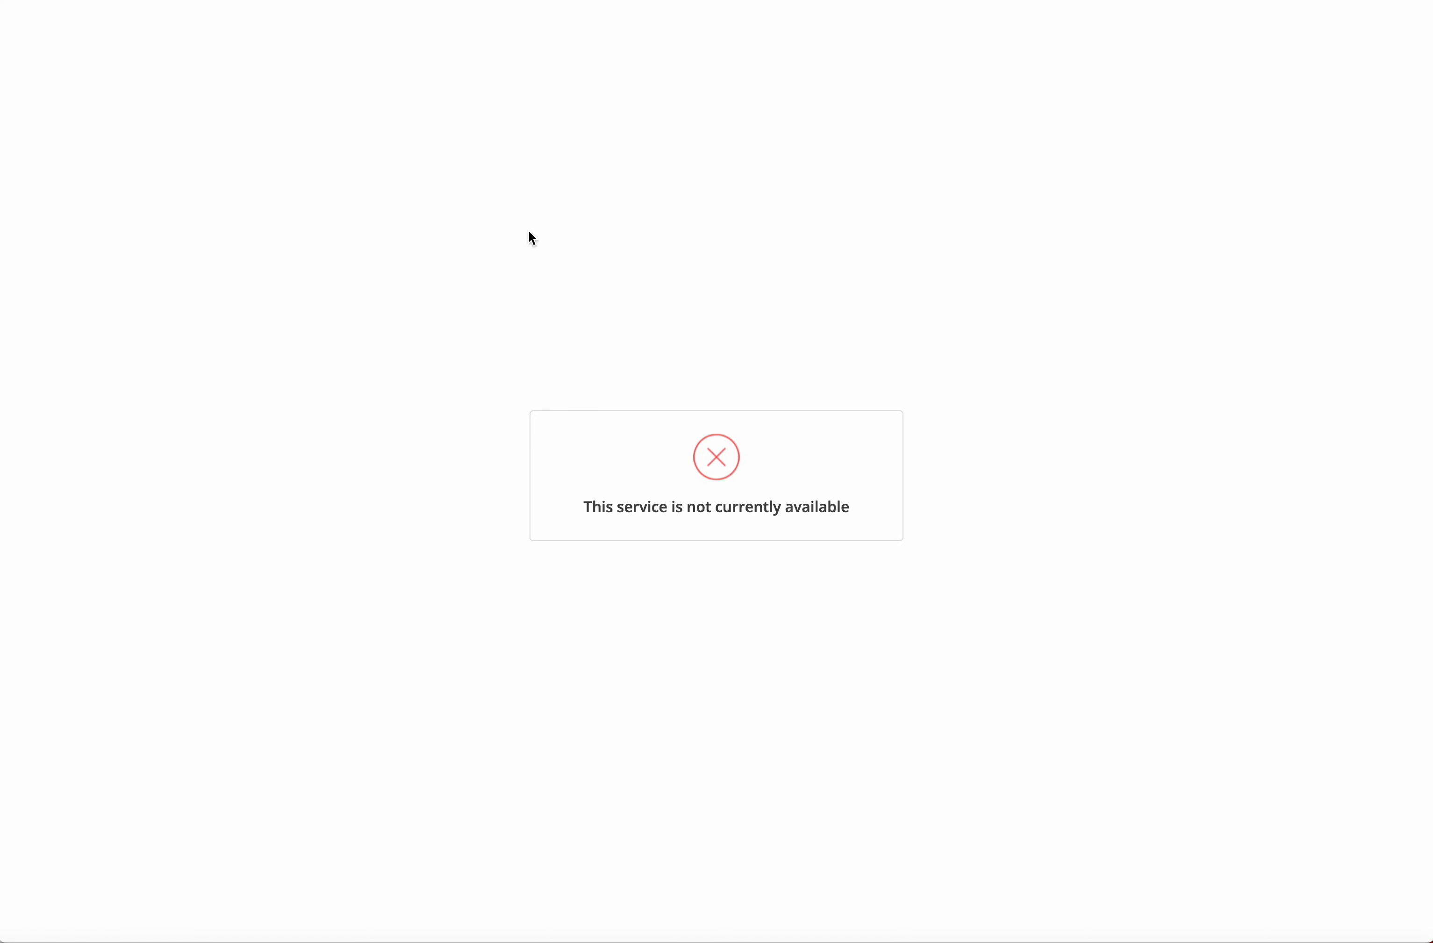
click(912, 1)
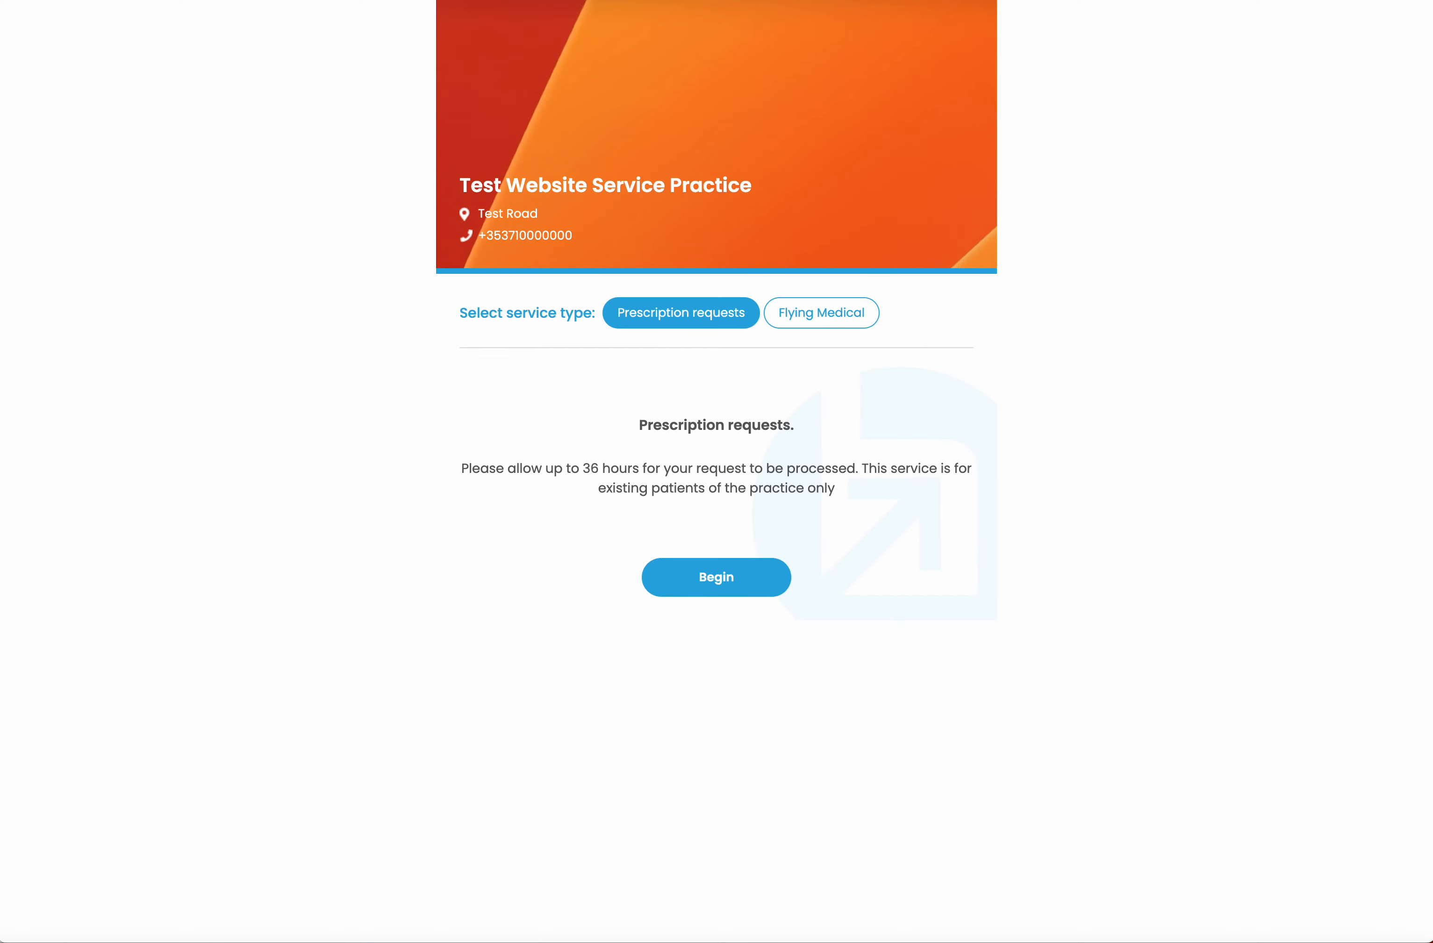
click(1164, 0)
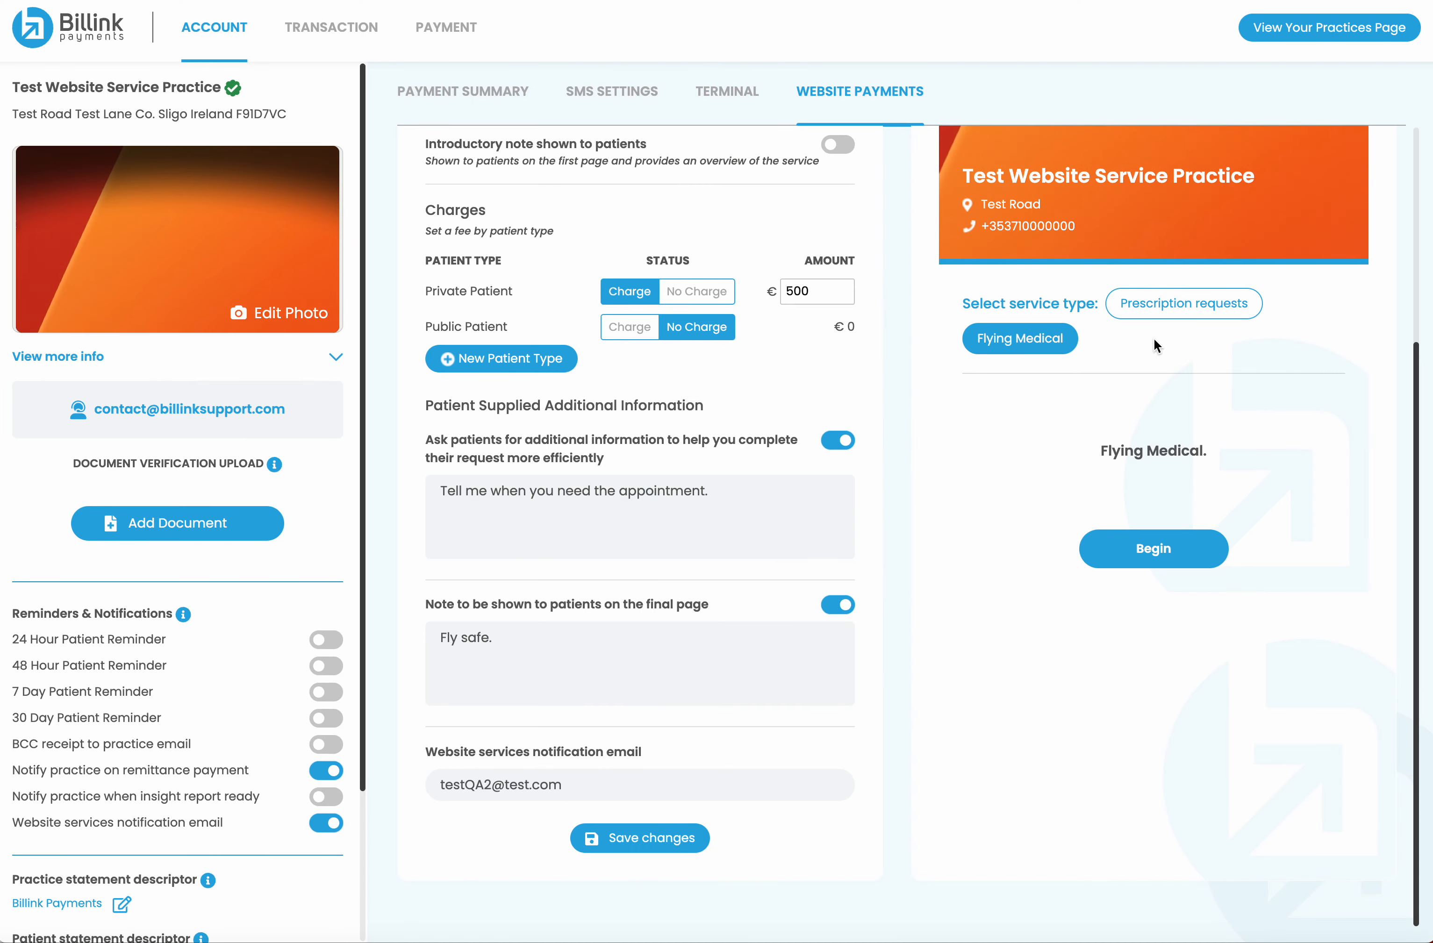
scroll(1154, 337, up, 5)
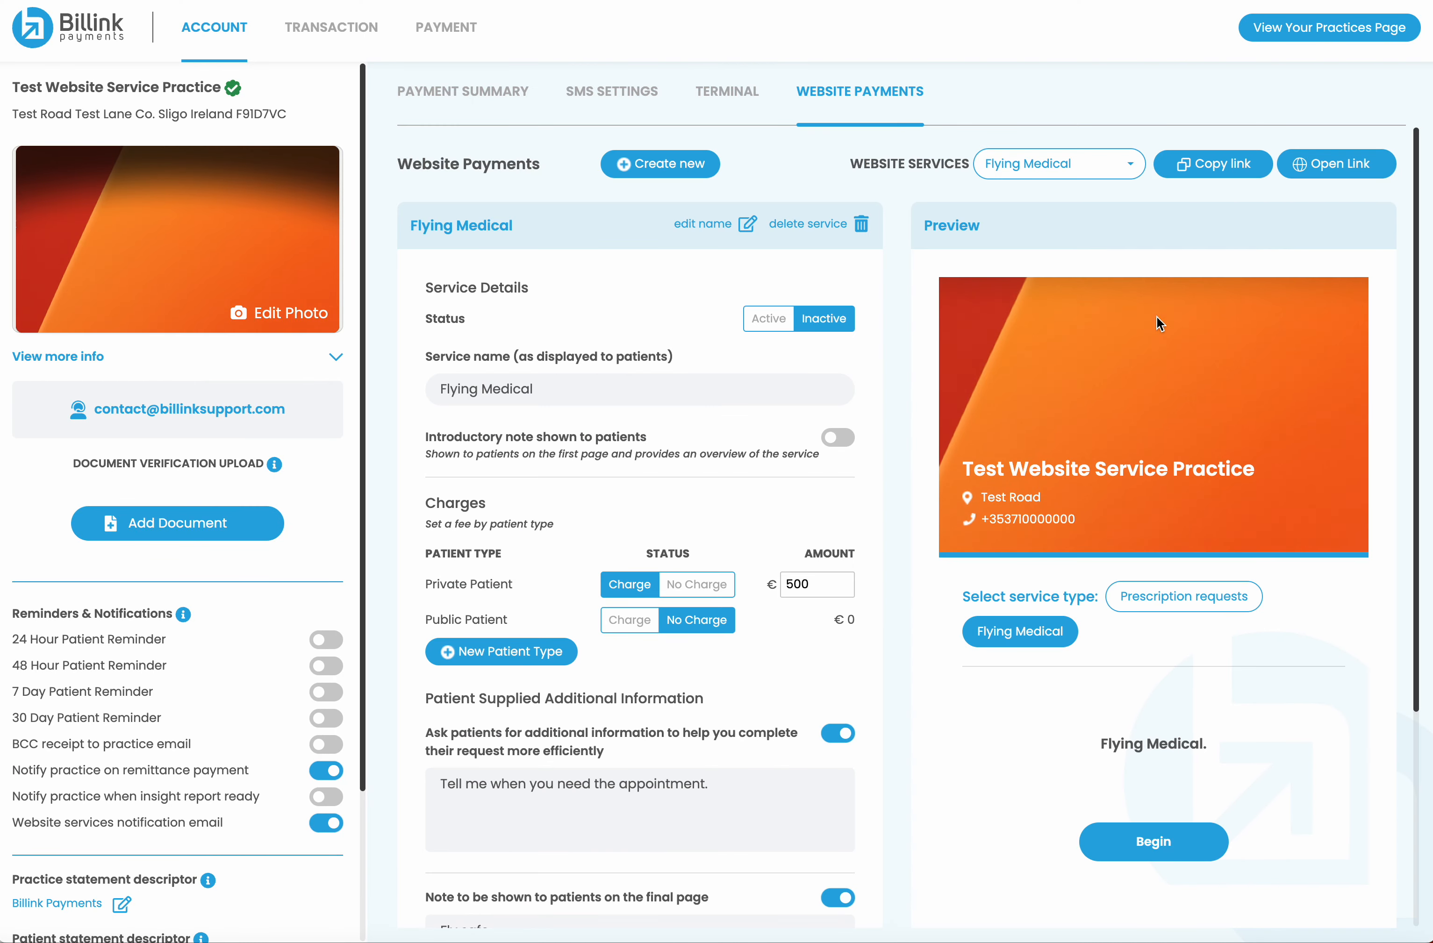
click(1194, 175)
click(824, 428)
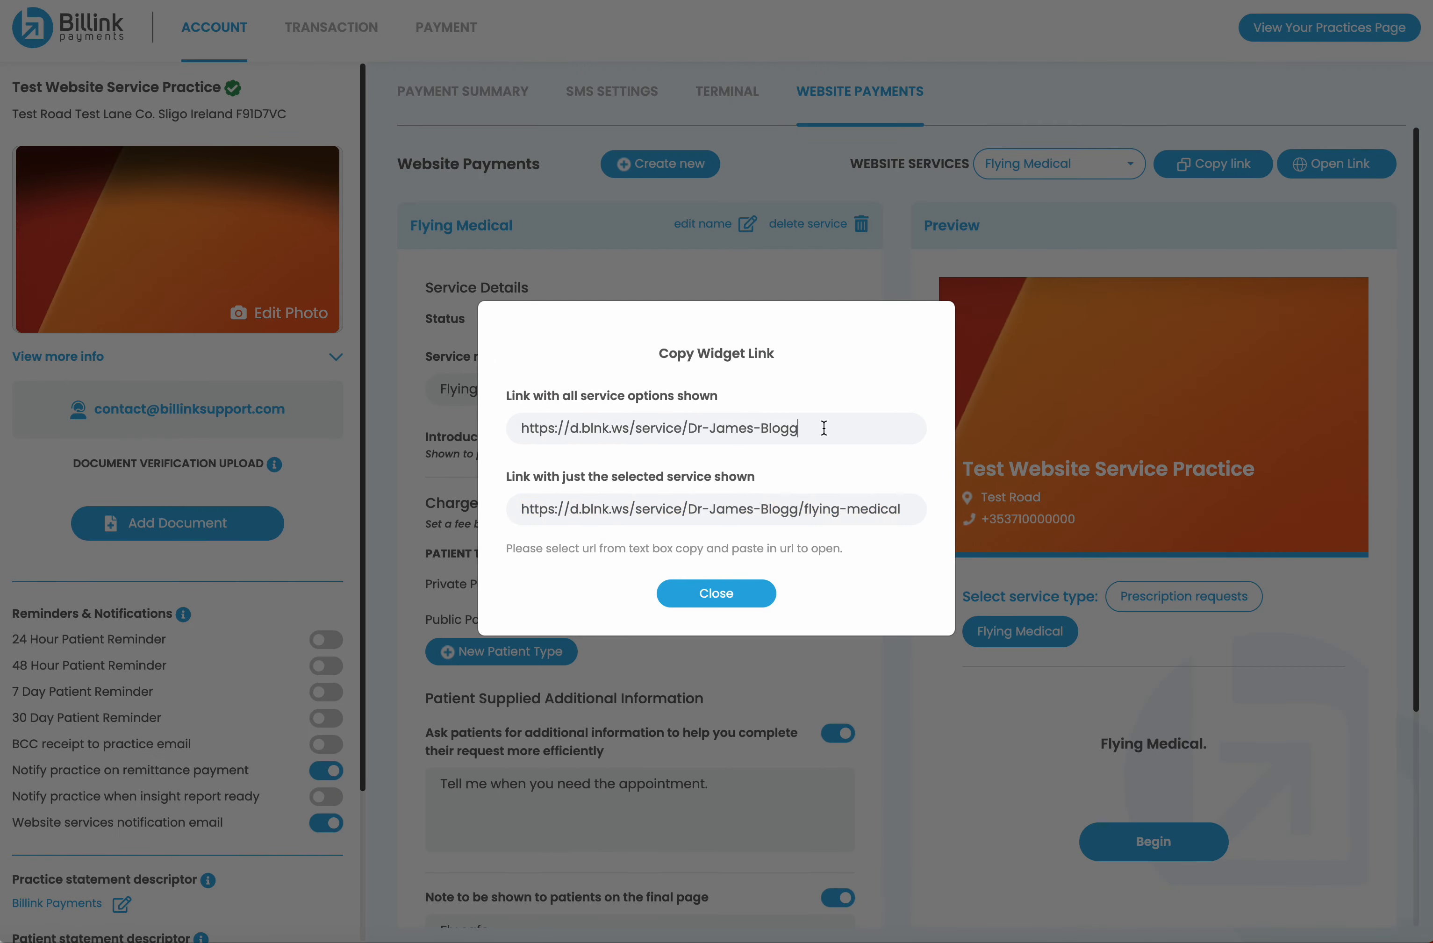
triple_click(824, 429)
click(717, 594)
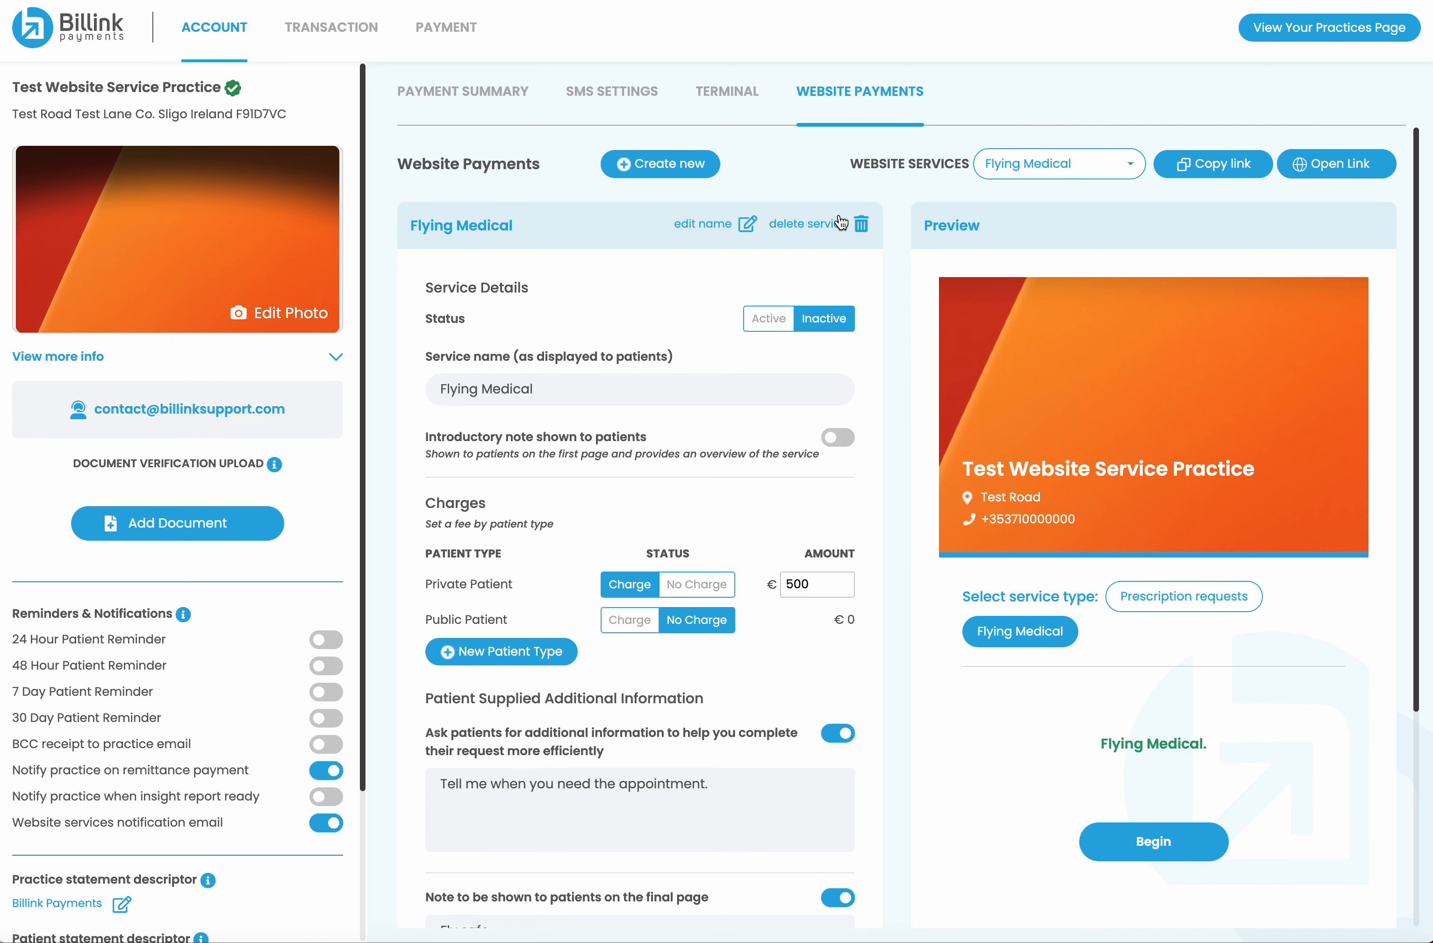
Show Website Transactions, listing the €500.00 Flying Medical request as Complete
scroll(705, 535, down, 3)
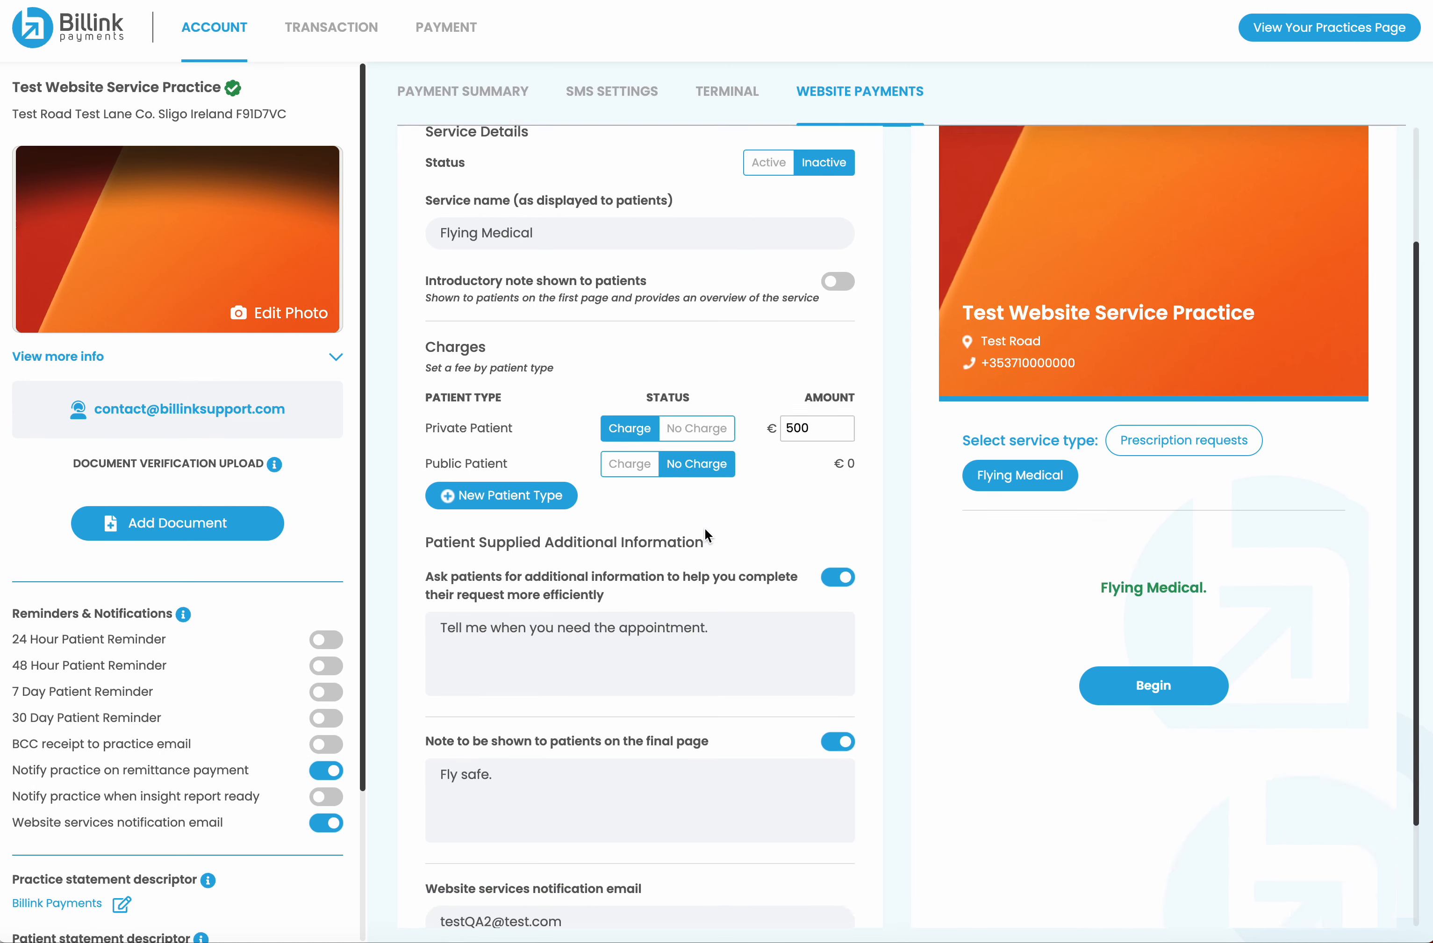
scroll(705, 527, down, 3)
scroll(700, 538, up, 6)
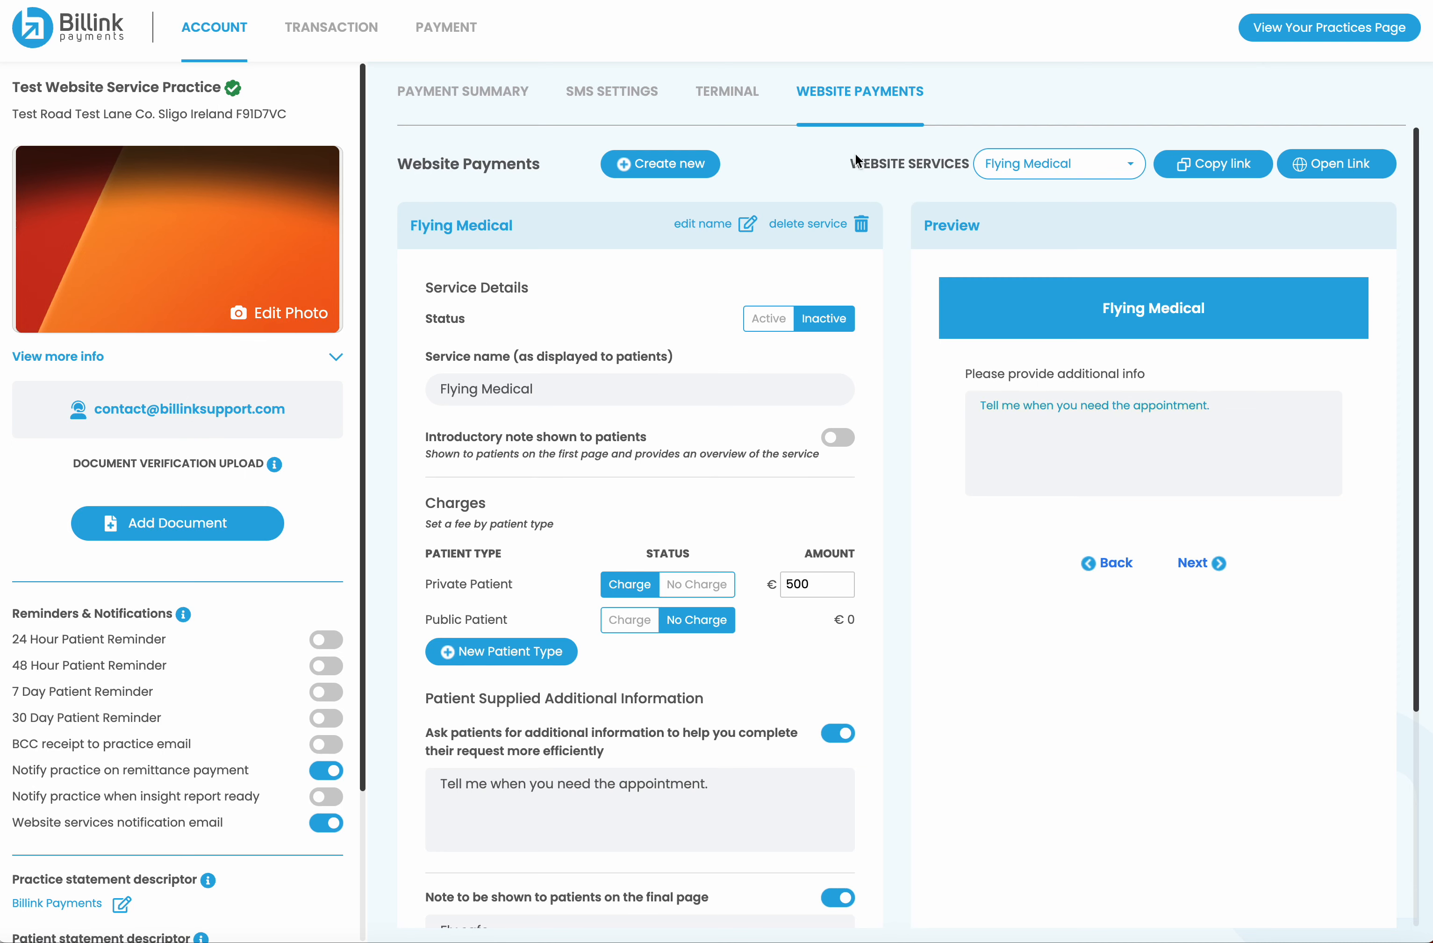
click(304, 26)
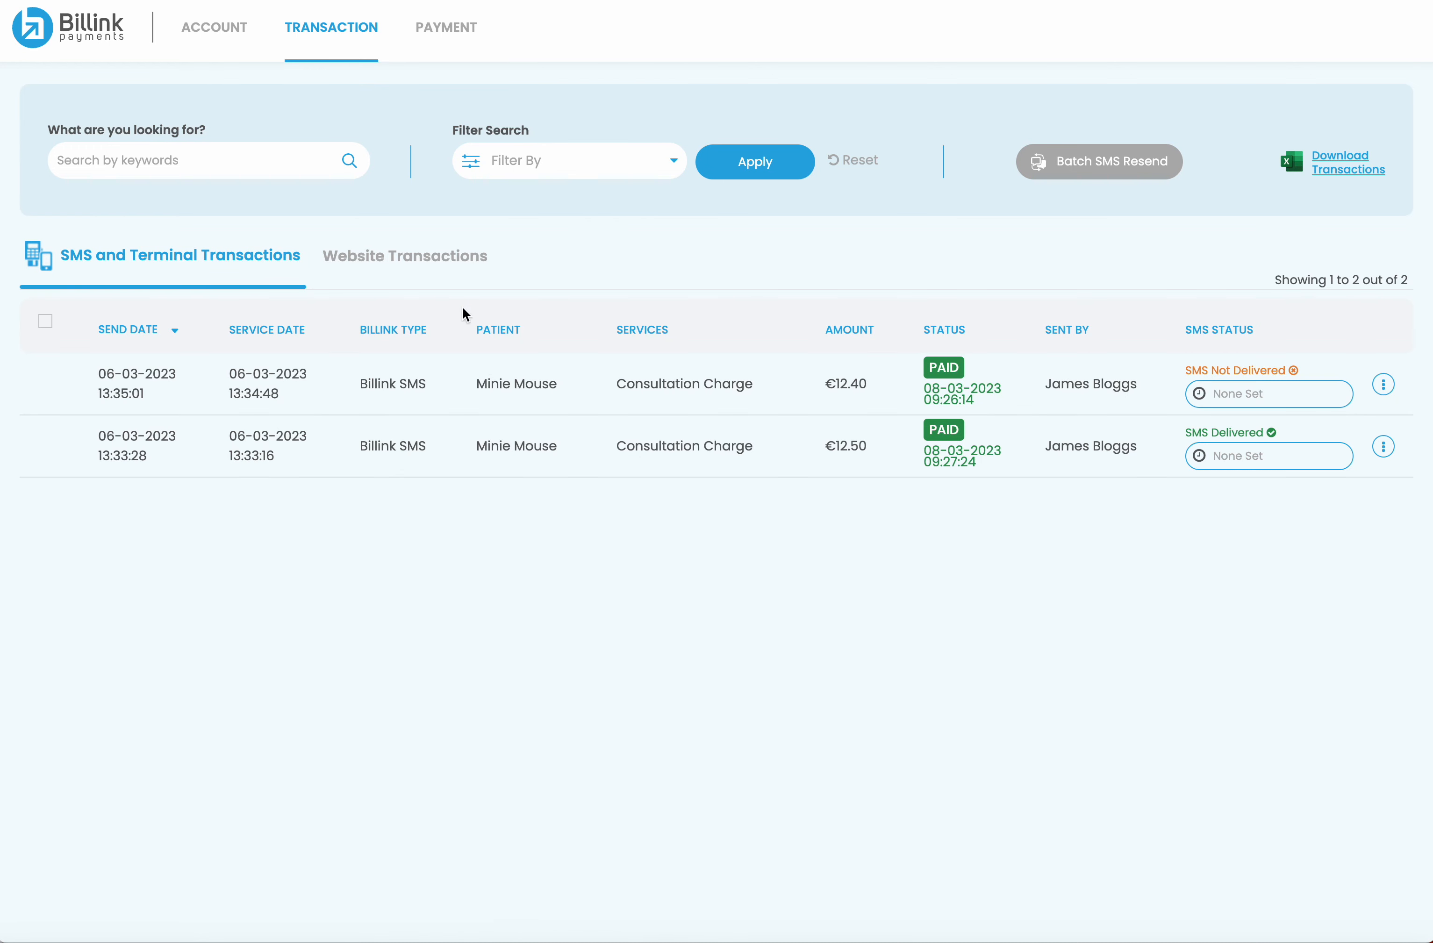
click(441, 269)
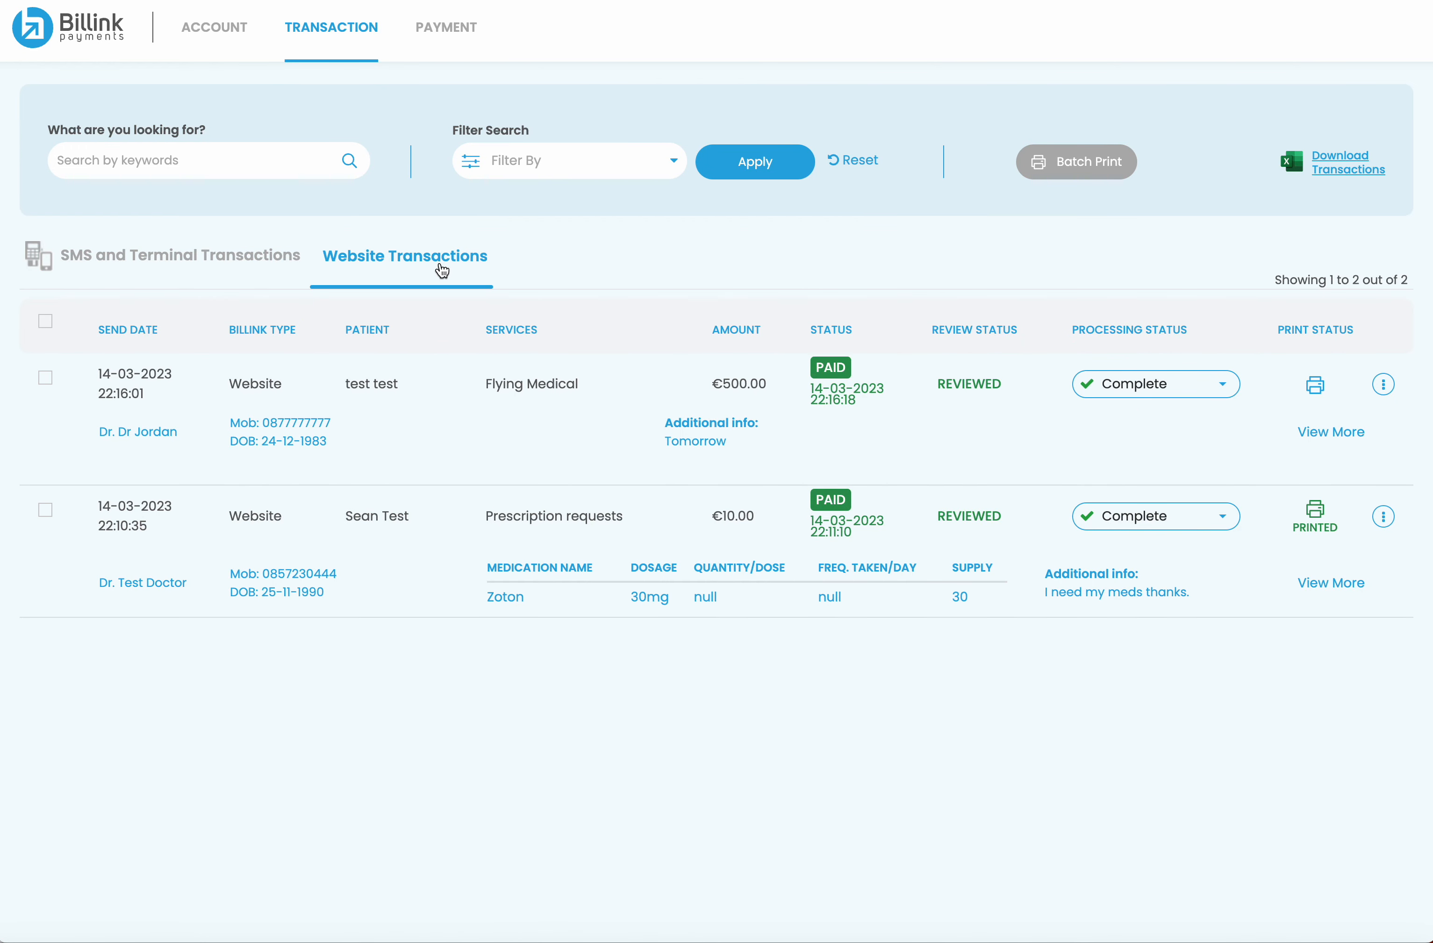